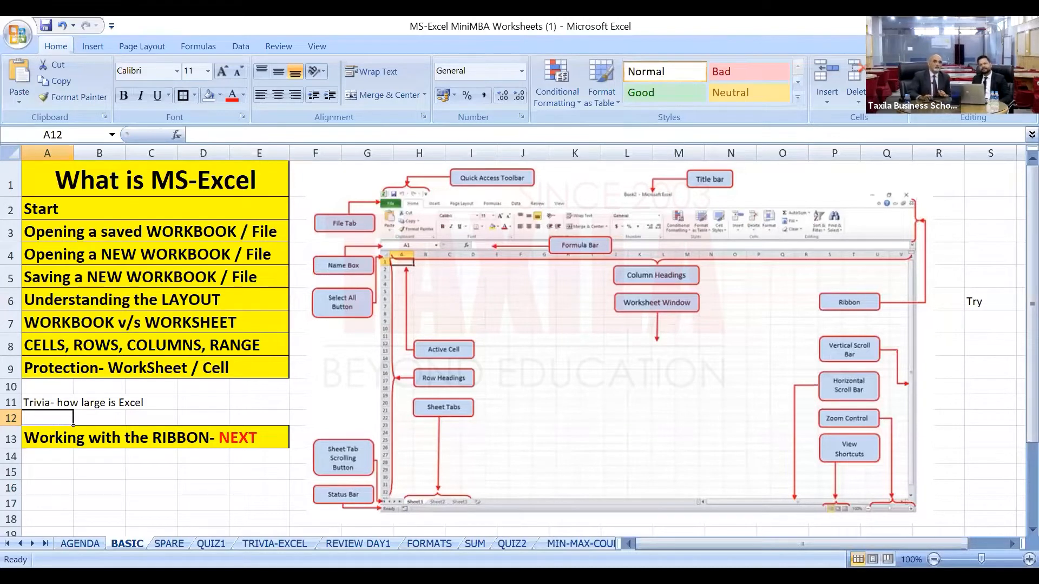
# Look through the SPARE, QUIZ1 and TRIVIA-EXCEL sheets and examine the worksheet's first and last cell addresses in D2 and D3.
pyautogui.click(169, 544)
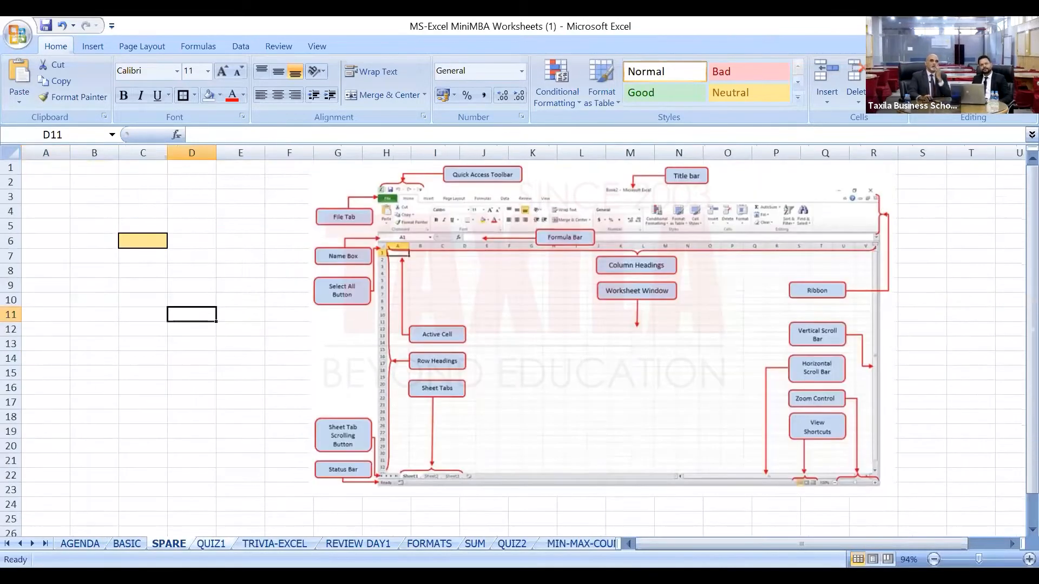
pyautogui.hotkey('ctrl', 'pagedown')
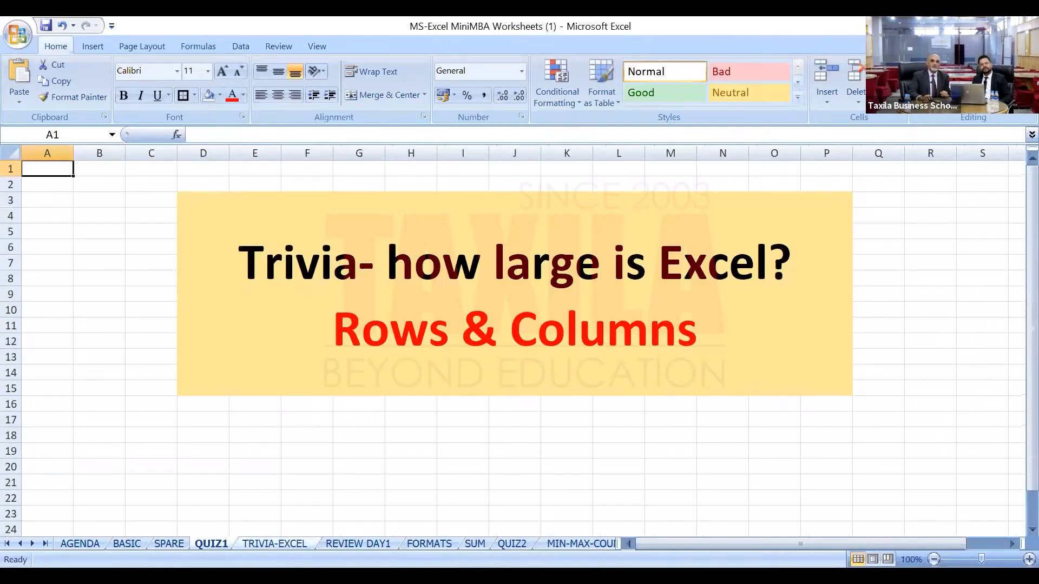
pyautogui.hotkey('ctrl', 'pagedown')
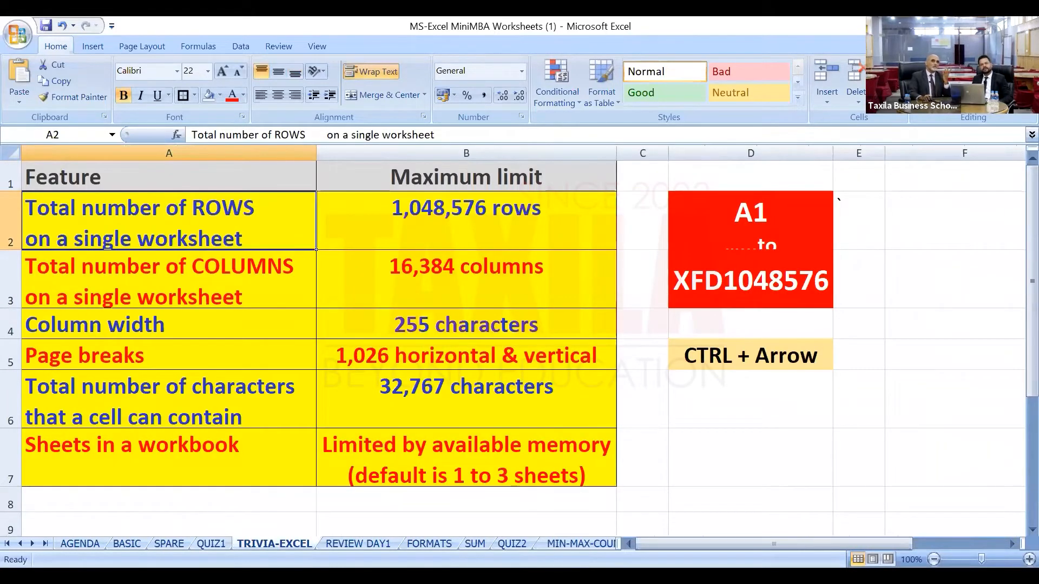
pyautogui.click(749, 218)
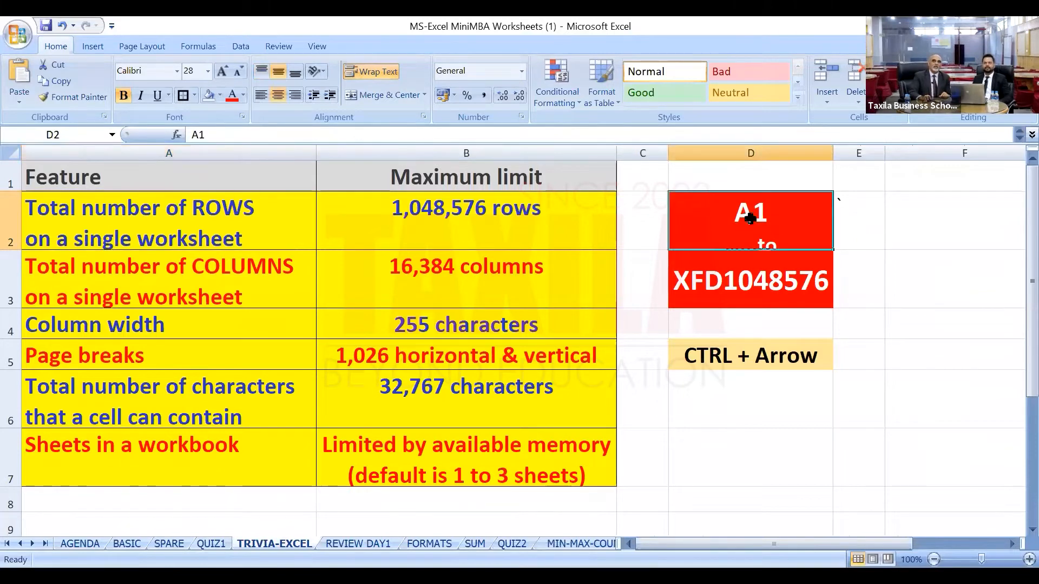
pyautogui.click(694, 290)
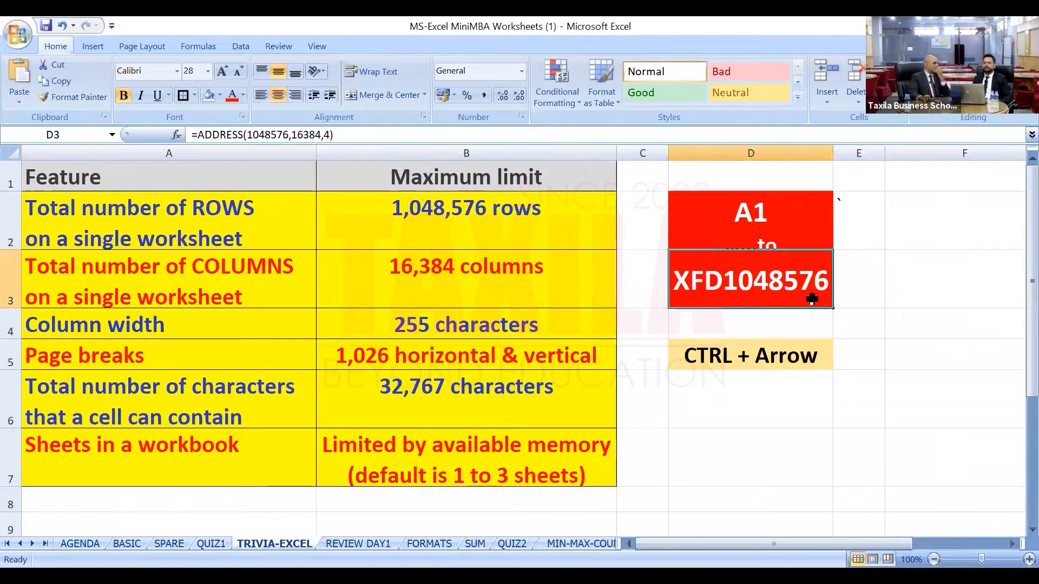
# Enter the text "This is a great day" in cell G4 of the FORMATS sheet.
pyautogui.hotkey('ctrl', 'pagedown')
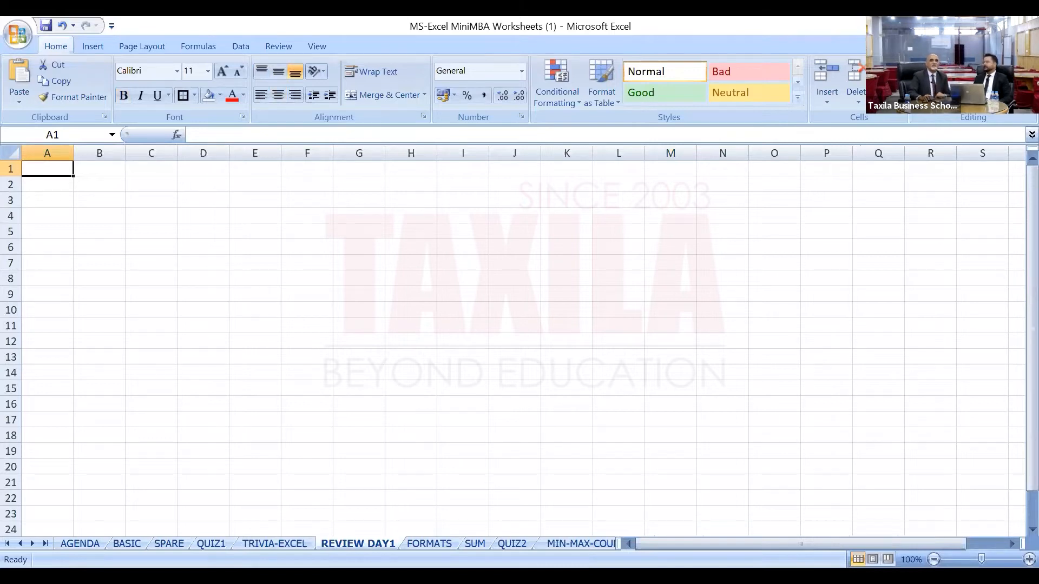
pyautogui.hotkey('ctrl', 'pagedown')
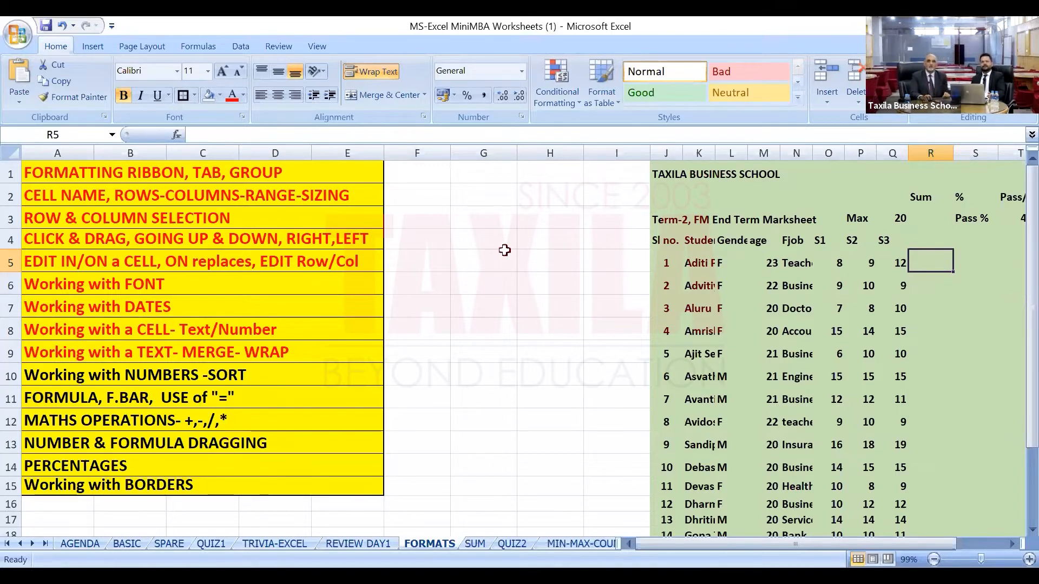
pyautogui.click(474, 242)
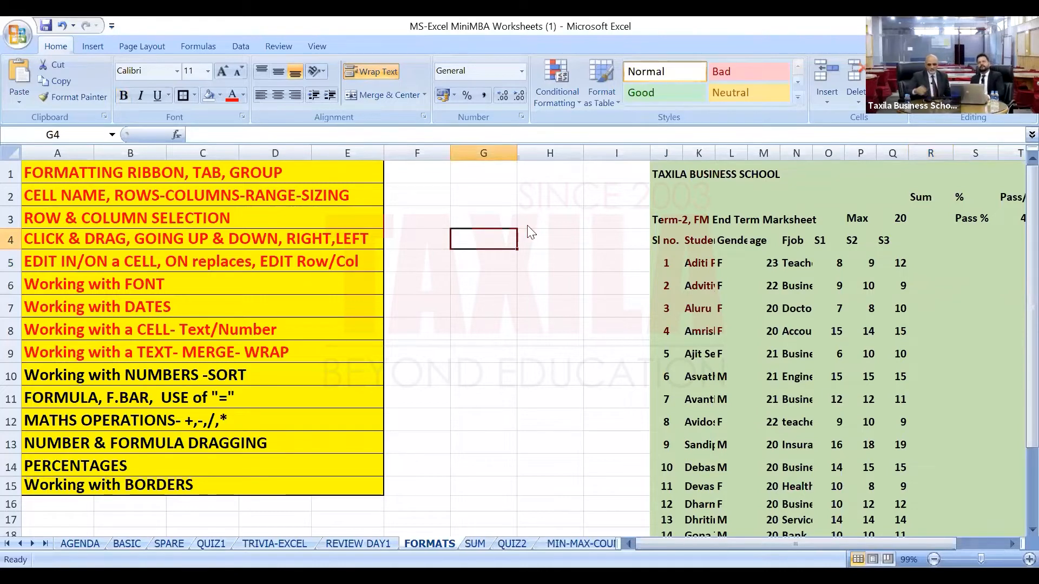
pyautogui.write('T')
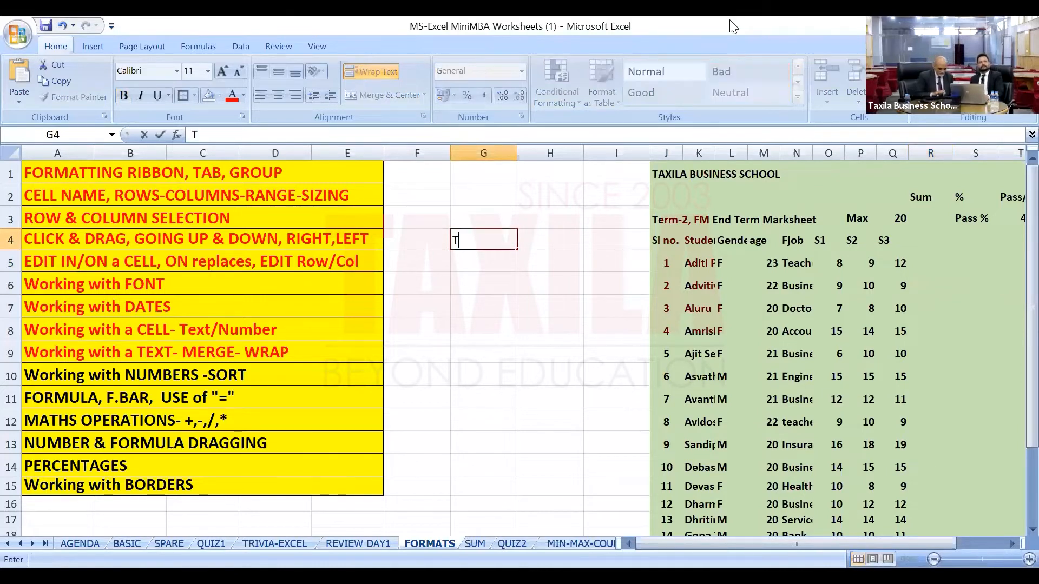
pyautogui.write('h')
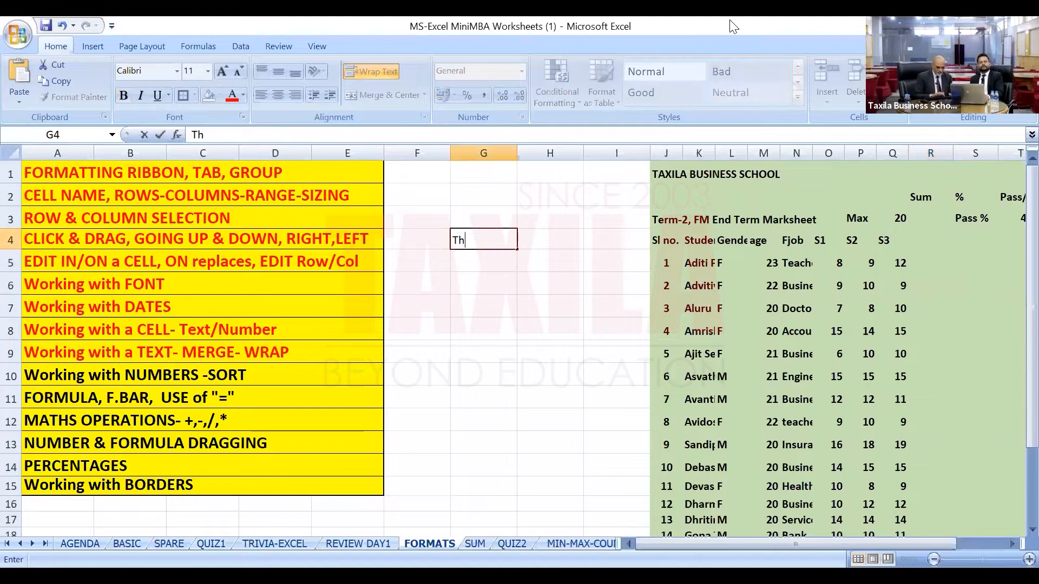
pyautogui.write('is is a great day')
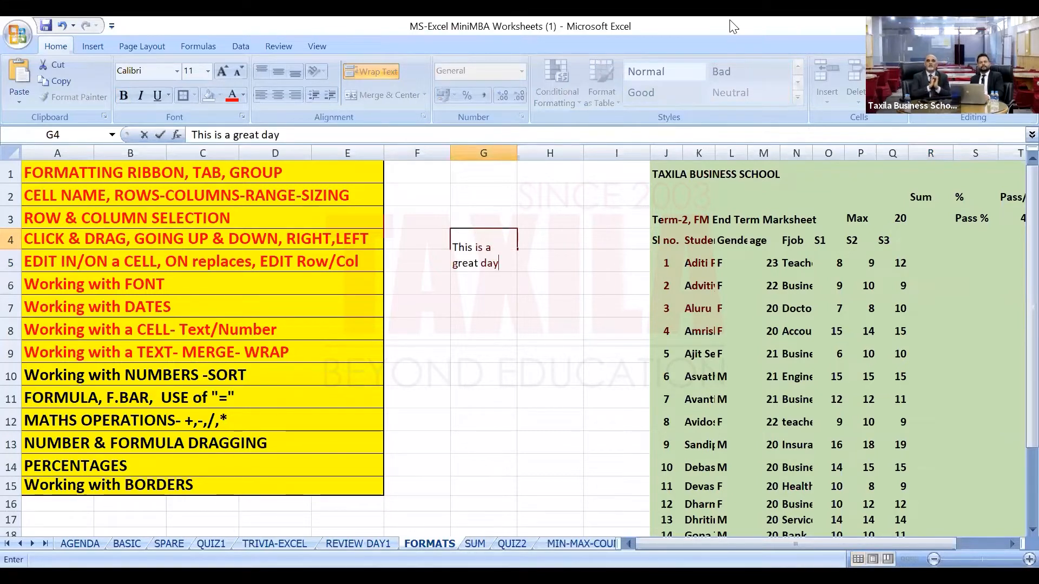
pyautogui.click(454, 382)
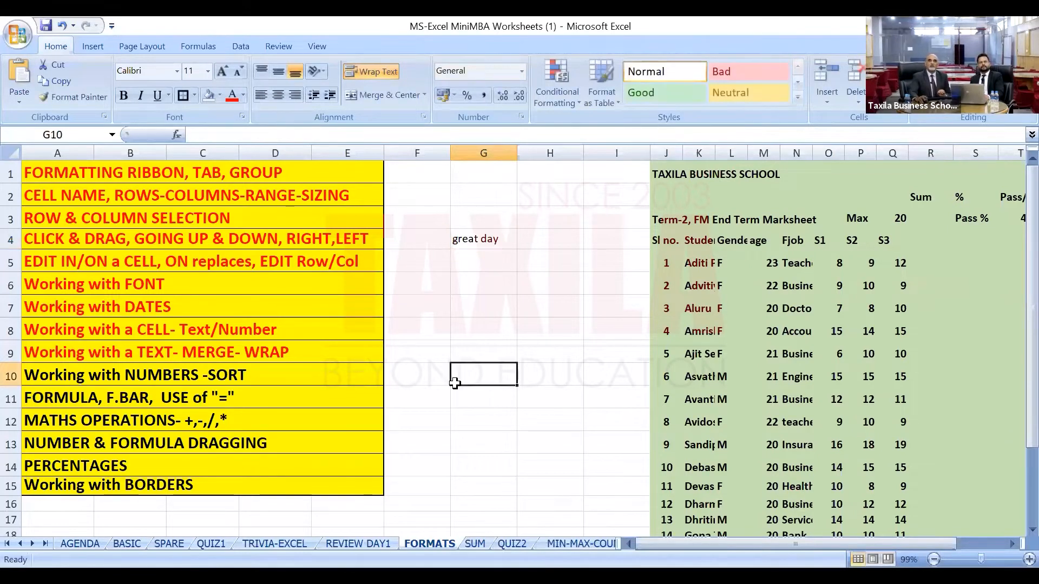
# Compare the full text stored in cell G4 with the part displayed in the cell.
pyautogui.click(480, 238)
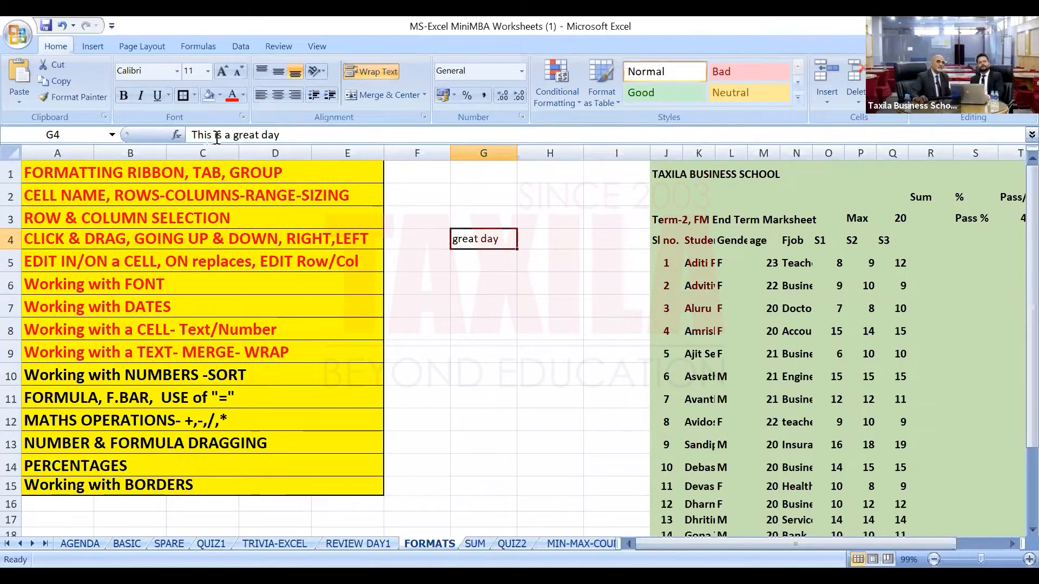
pyautogui.moveTo(189, 135); pyautogui.dragTo(279, 135)
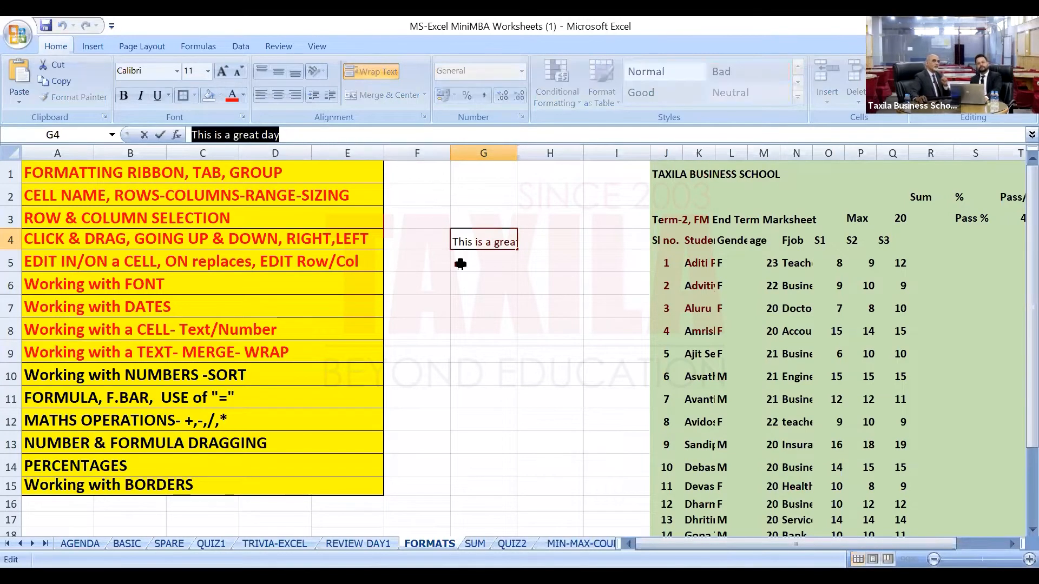
pyautogui.click(490, 292)
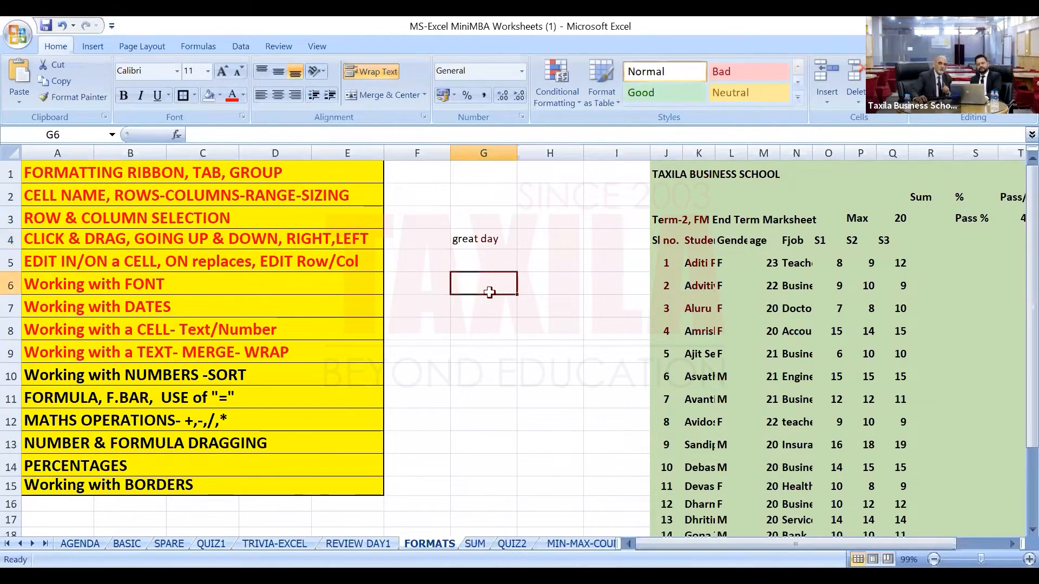
pyautogui.click(484, 240)
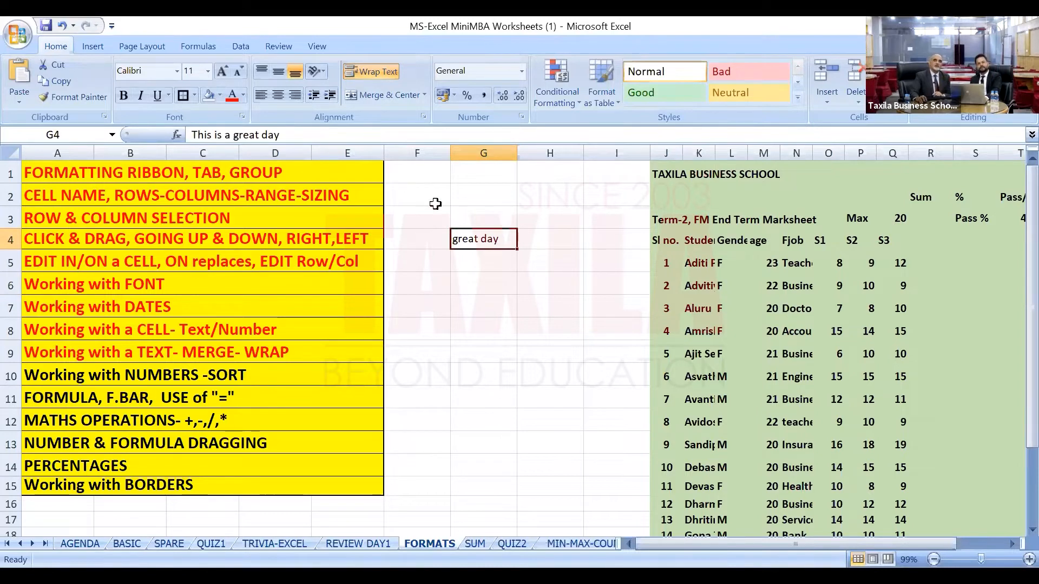
pyautogui.moveTo(597, 302); pyautogui.dragTo(598, 303)
pyautogui.click(476, 239)
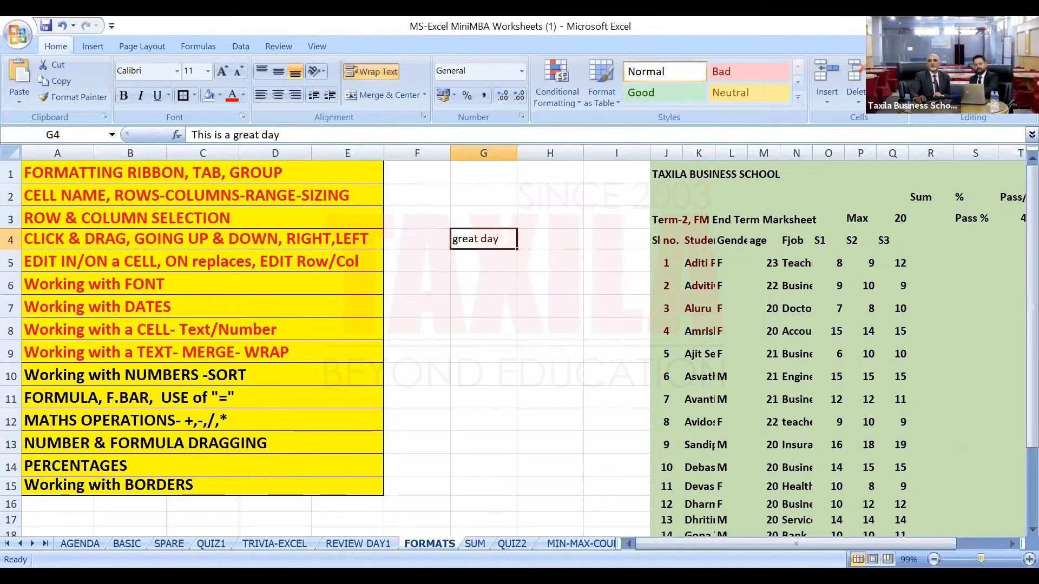
# Increase the height of row 4 to fit both lines of the wrapped text in cell G4.
pyautogui.keyDown('ctrl'); pyautogui.scroll(4, 367, 347); pyautogui.keyUp('ctrl')
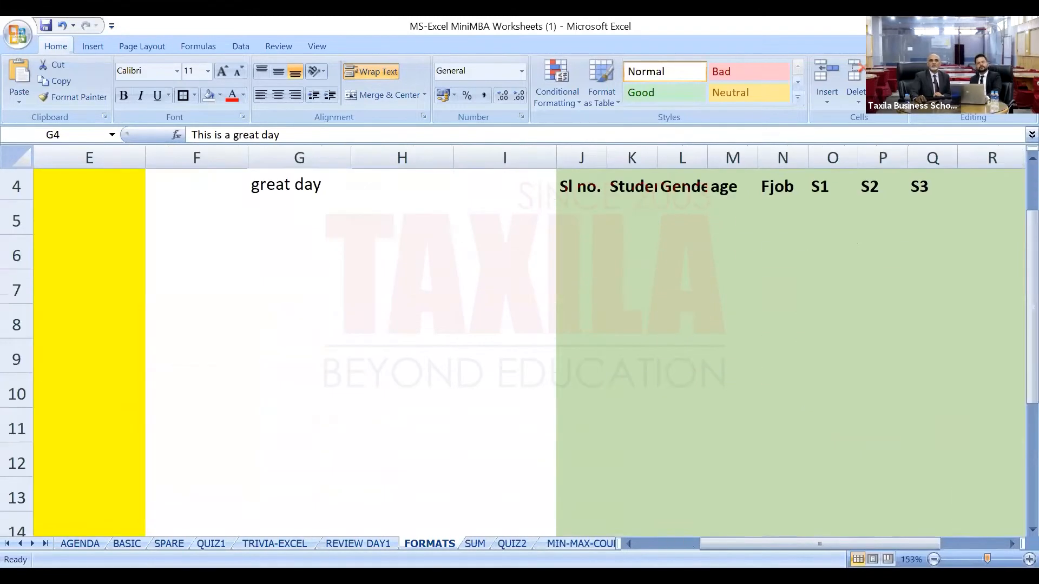
pyautogui.scroll(1, 368, 348)
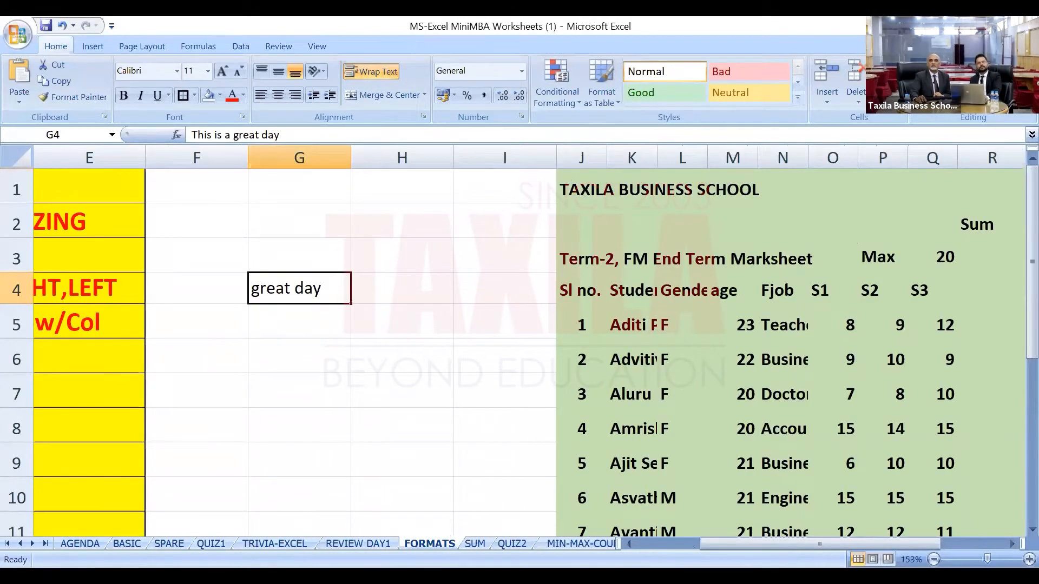
pyautogui.keyDown('ctrl'); pyautogui.scroll(2, 367, 348); pyautogui.keyUp('ctrl')
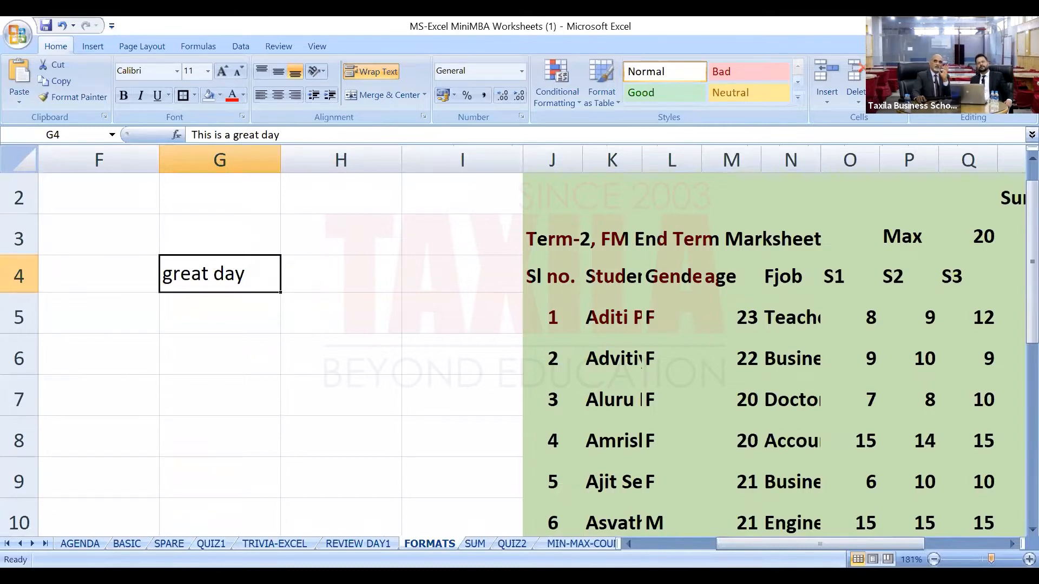
pyautogui.hscroll(1, 520, 341)
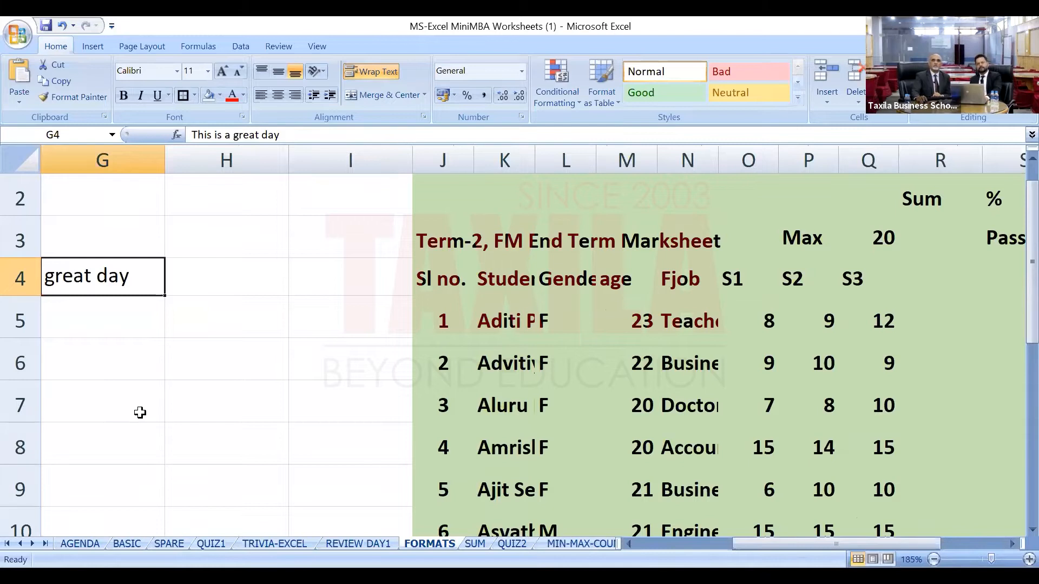
pyautogui.moveTo(836, 544); pyautogui.dragTo(804, 544)
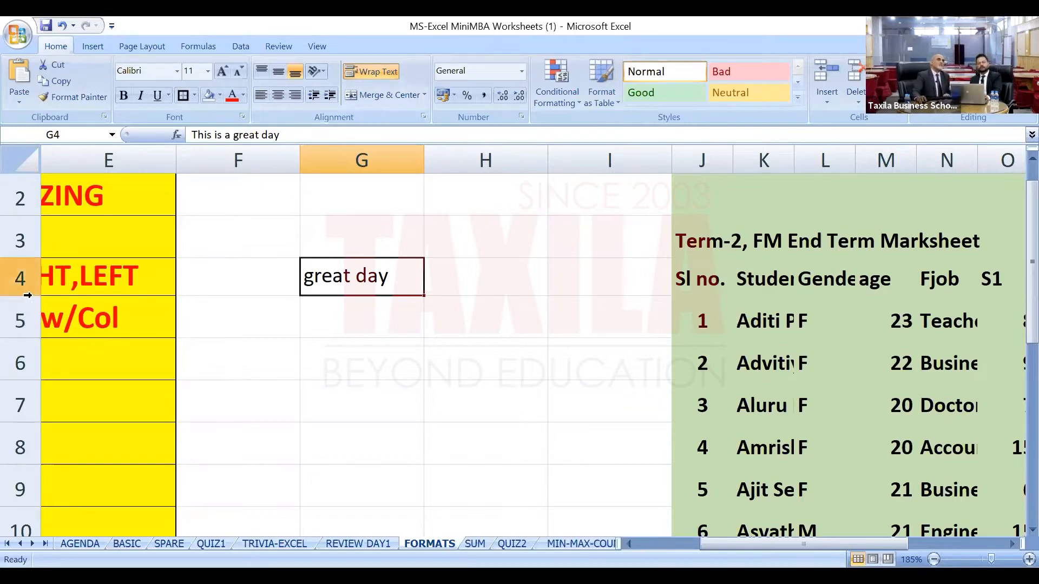
pyautogui.moveTo(31, 294); pyautogui.dragTo(31, 294)
pyautogui.click(17, 277)
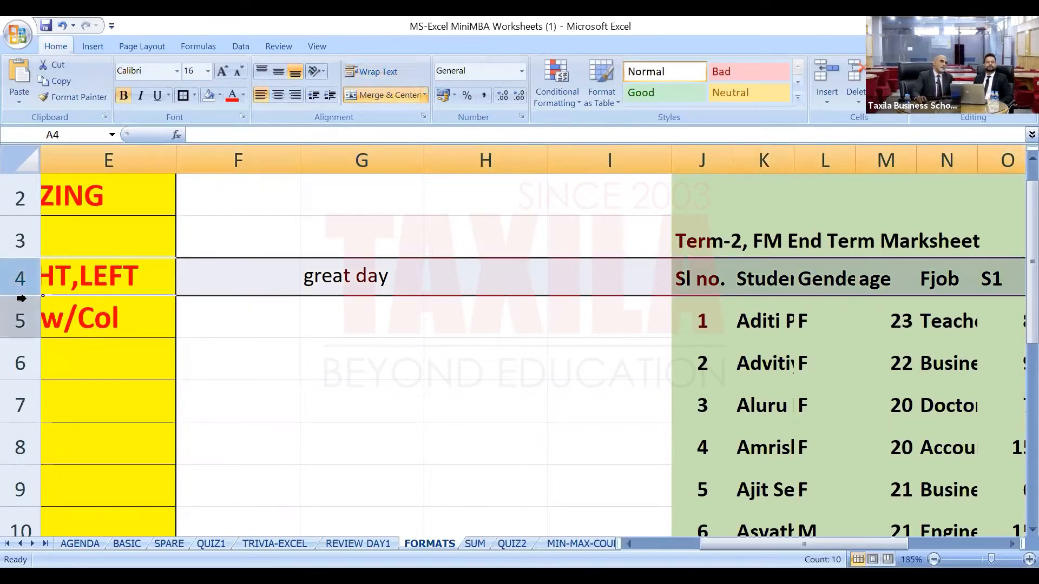
pyautogui.moveTo(26, 298); pyautogui.dragTo(28, 341)
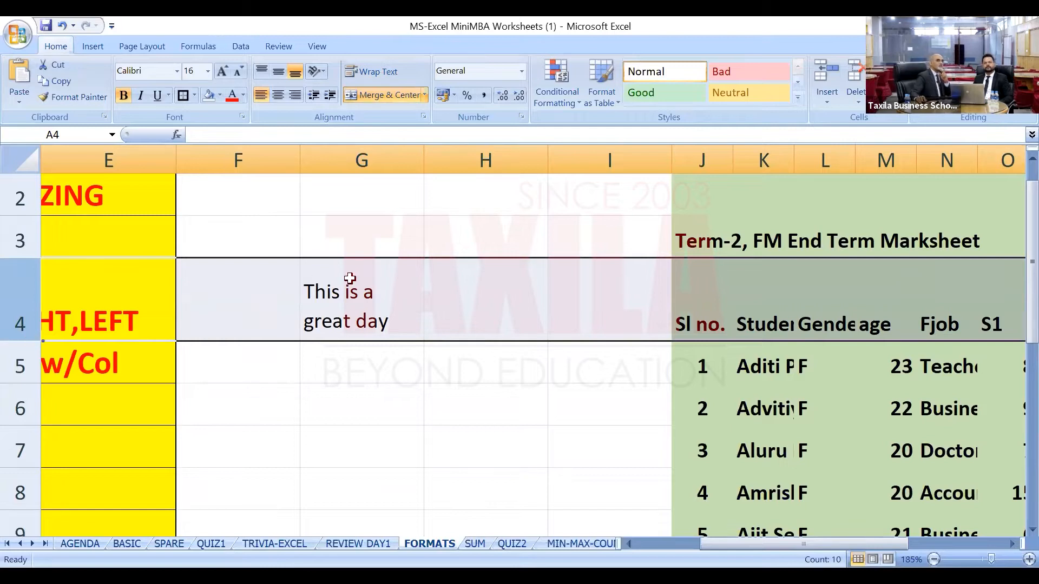
# Examine the stored text of cell G4 again at the new row height, leaving it unedited.
pyautogui.click(350, 301)
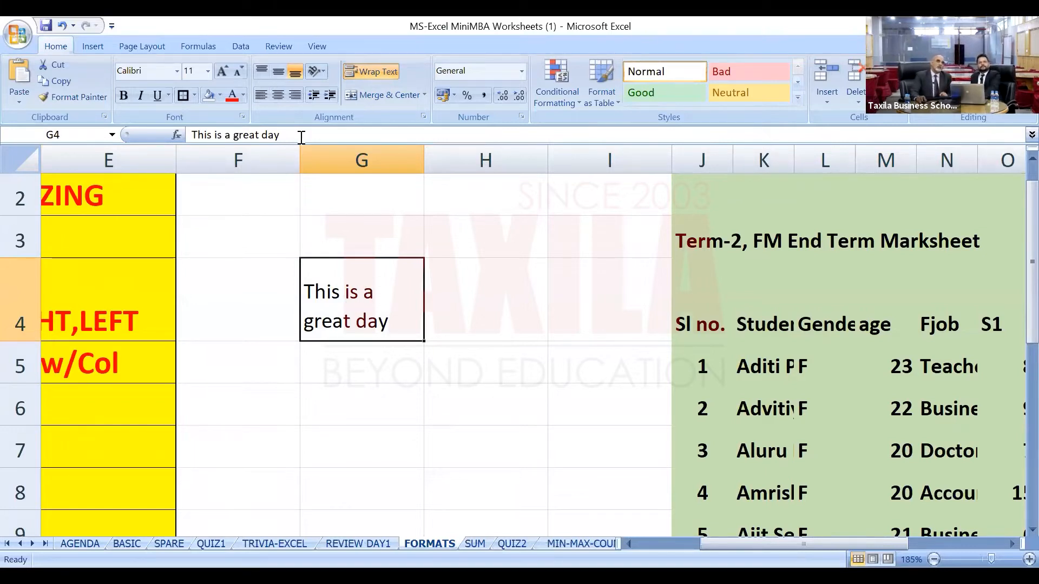
pyautogui.moveTo(309, 132); pyautogui.dragTo(161, 134)
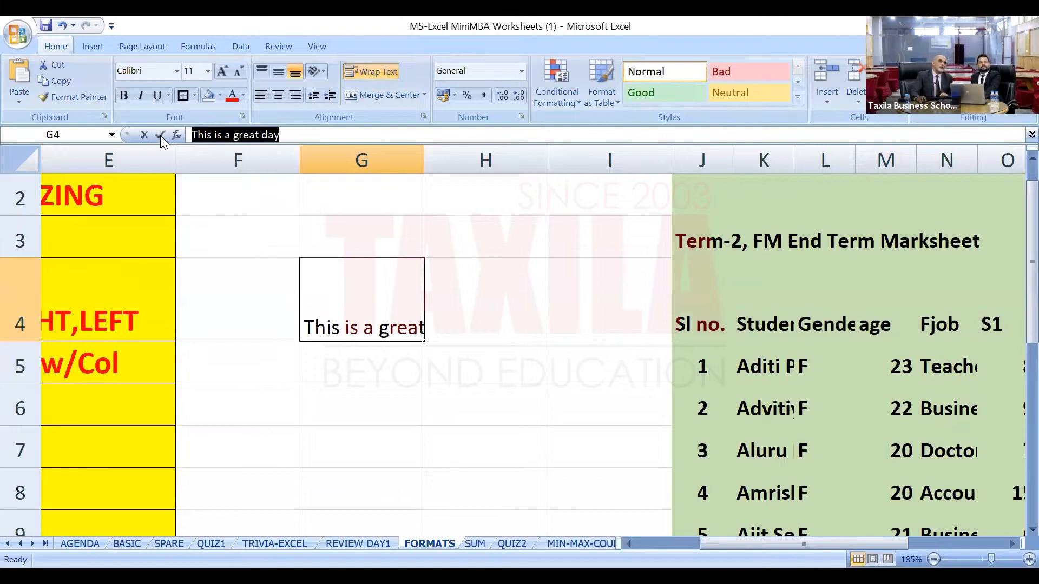
pyautogui.doubleClick(390, 134)
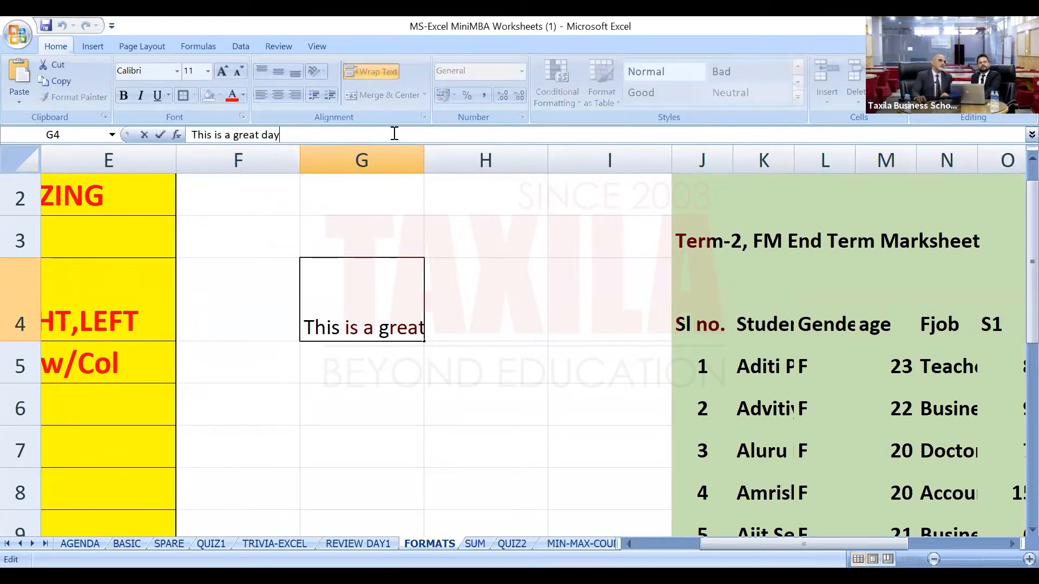
pyautogui.moveTo(183, 136); pyautogui.dragTo(135, 131)
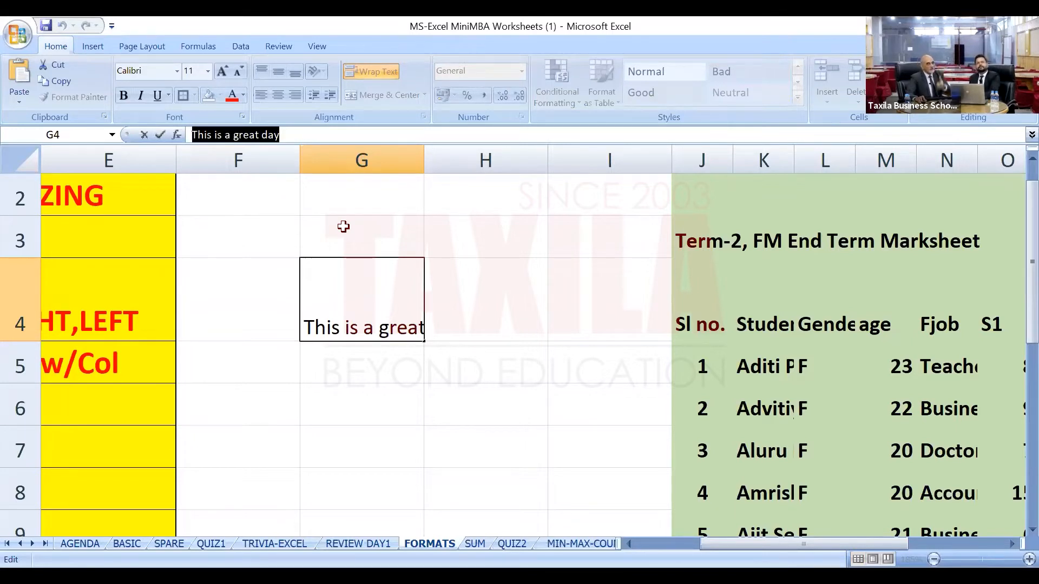
pyautogui.click(355, 397)
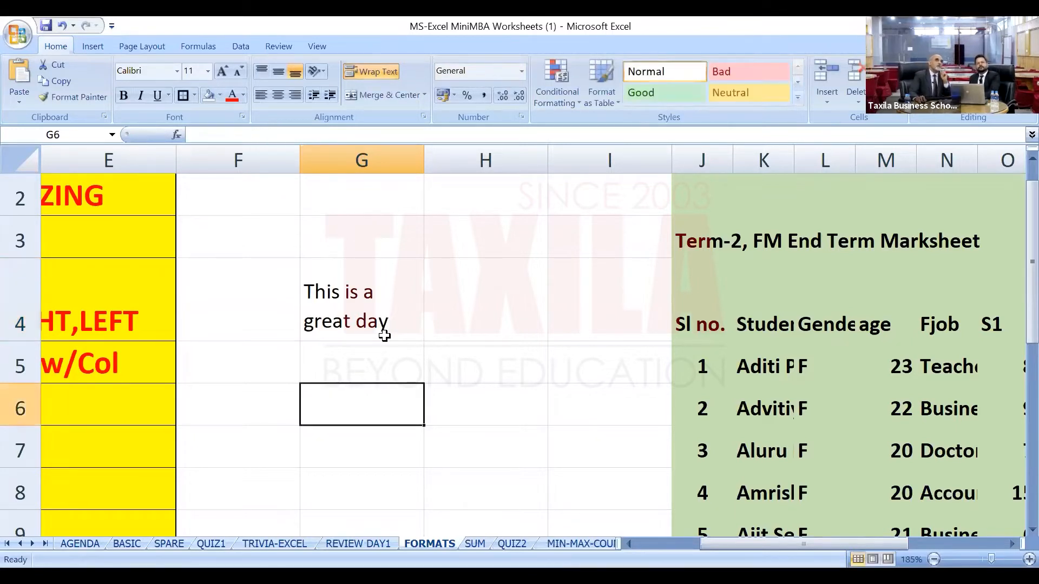
# Try top vertical alignment on cell G4's text, and set it back to bottom alignment.
pyautogui.click(368, 293)
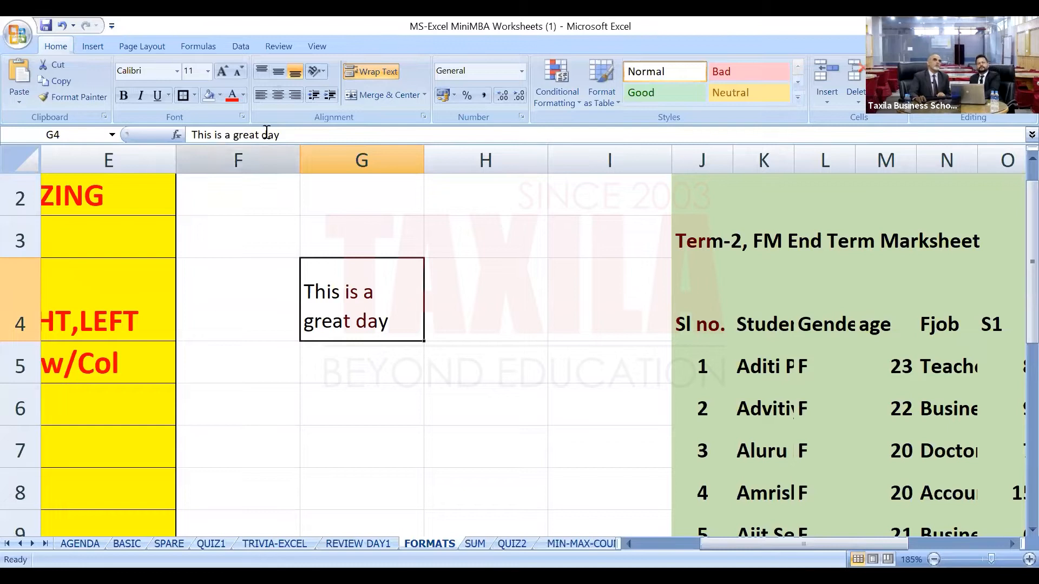
pyautogui.click(262, 72)
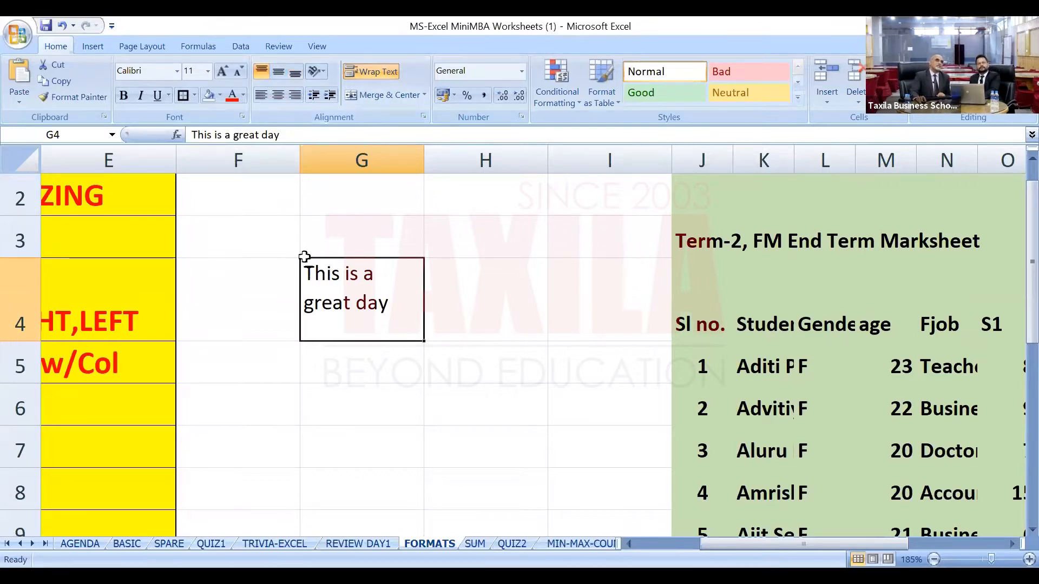
pyautogui.click(295, 74)
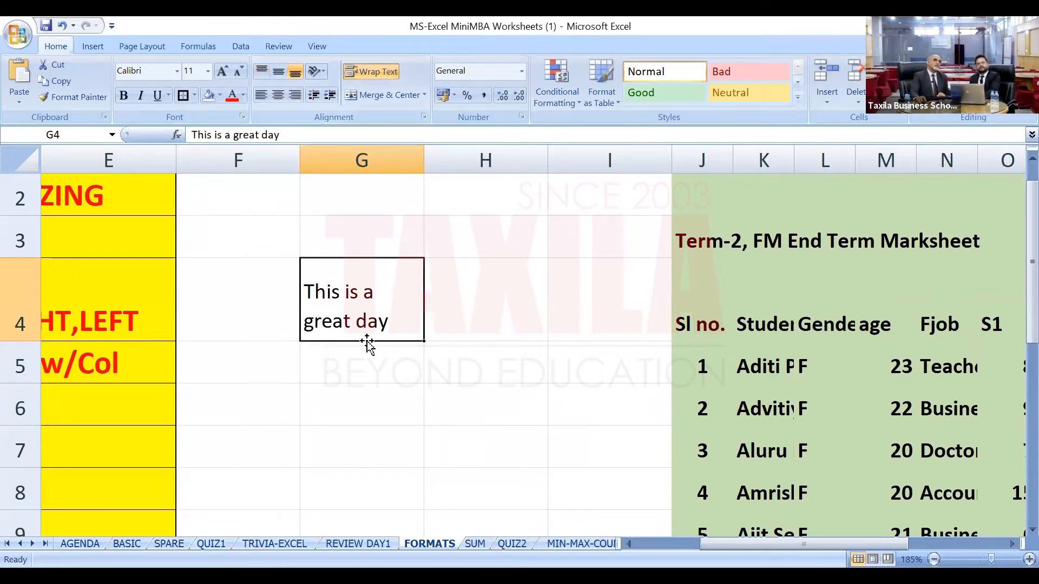
# Try centre and right horizontal alignment on cell G4's text, and finish with left alignment.
pyautogui.click(278, 96)
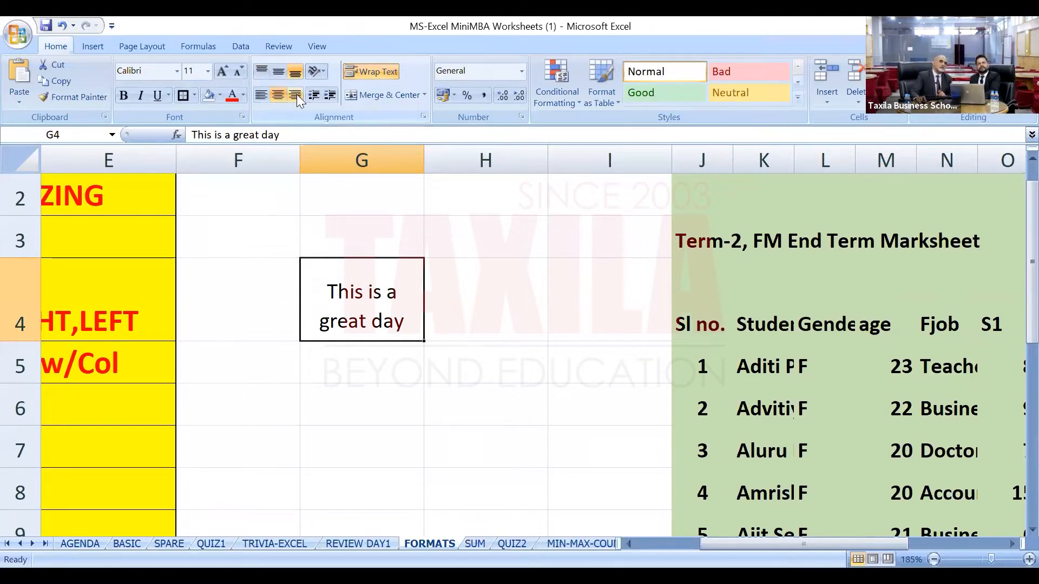
pyautogui.click(296, 95)
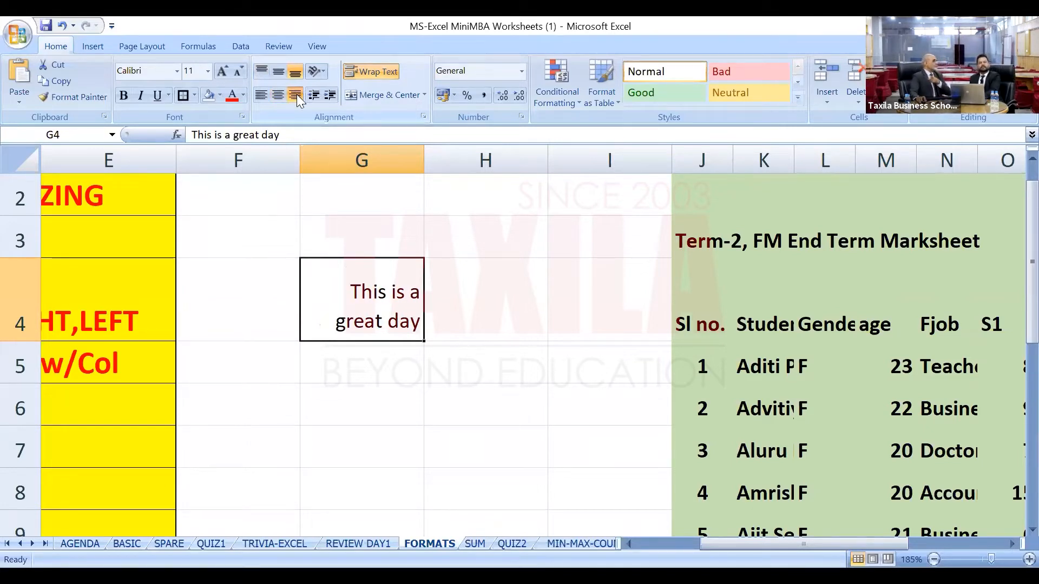
pyautogui.click(262, 96)
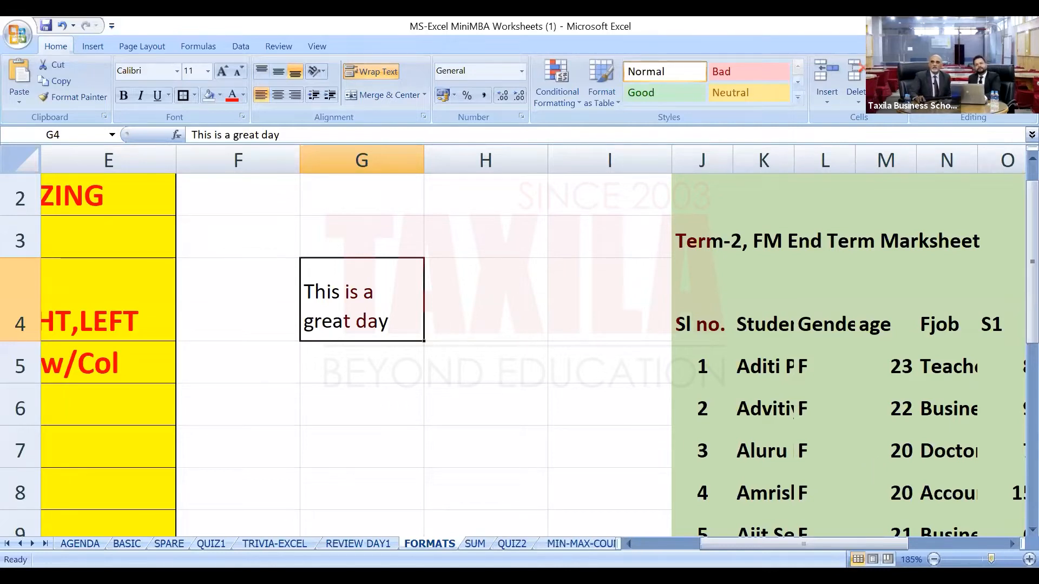
# Delete the sample text from cell G4 and auto-fit the height of row 4.
pyautogui.scroll(-3, 587, 464)
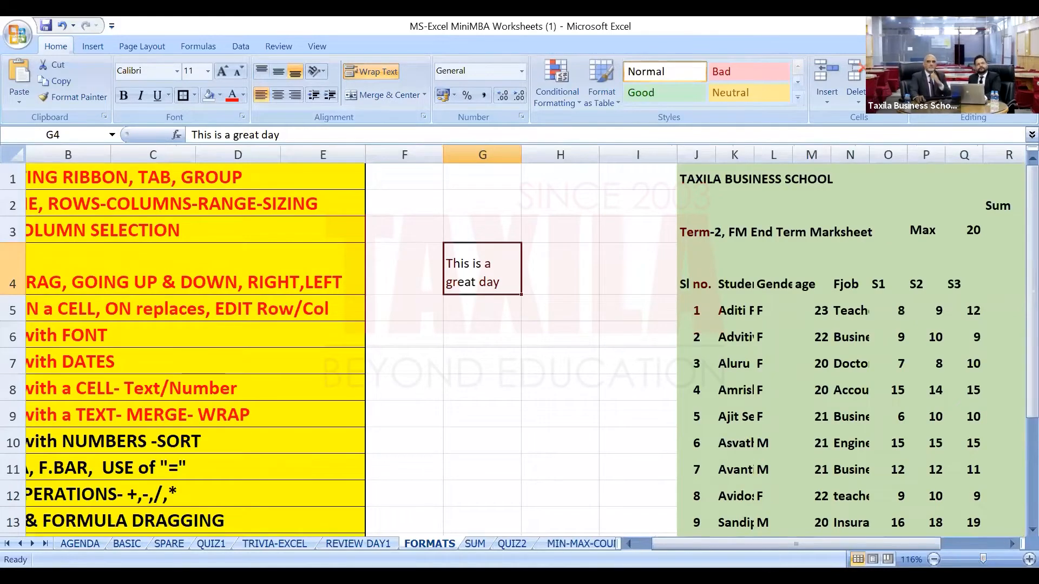
pyautogui.moveTo(796, 543); pyautogui.dragTo(780, 543)
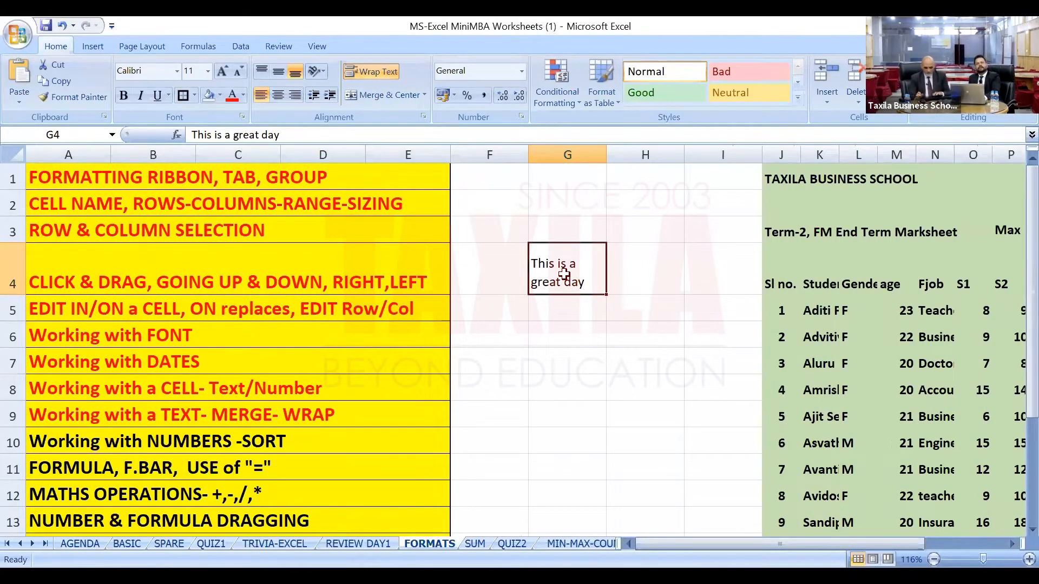
pyautogui.press('Delete')
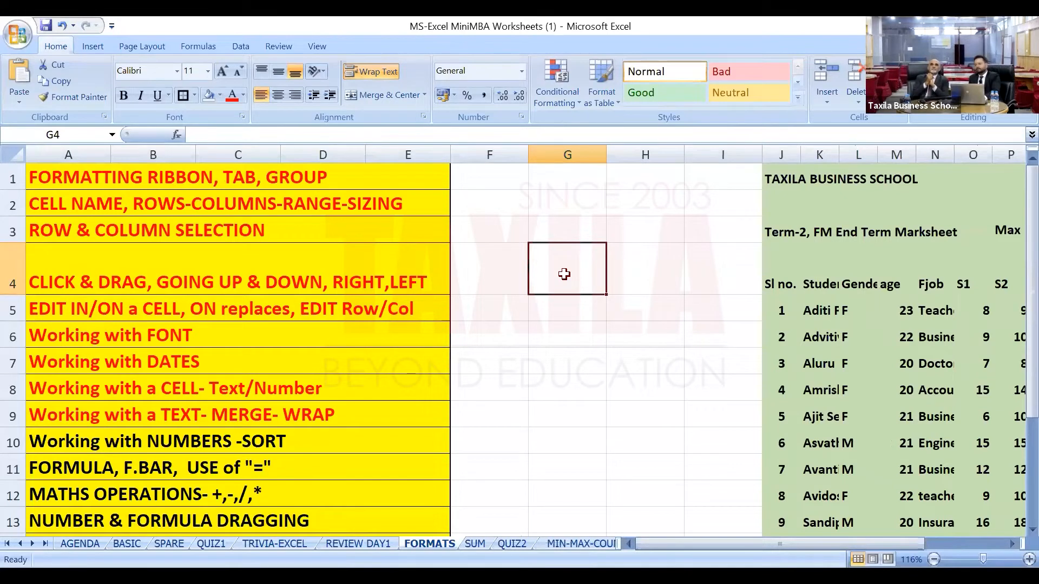
pyautogui.doubleClick(12, 294)
# Enter the heading Chocolates in cell G3.
pyautogui.click(574, 226)
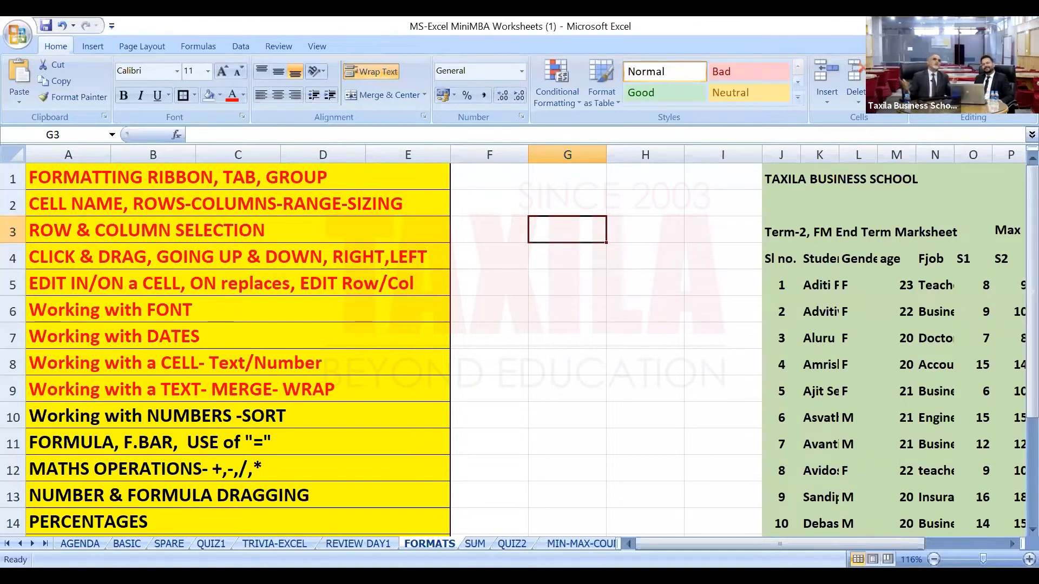
pyautogui.write('Ch')
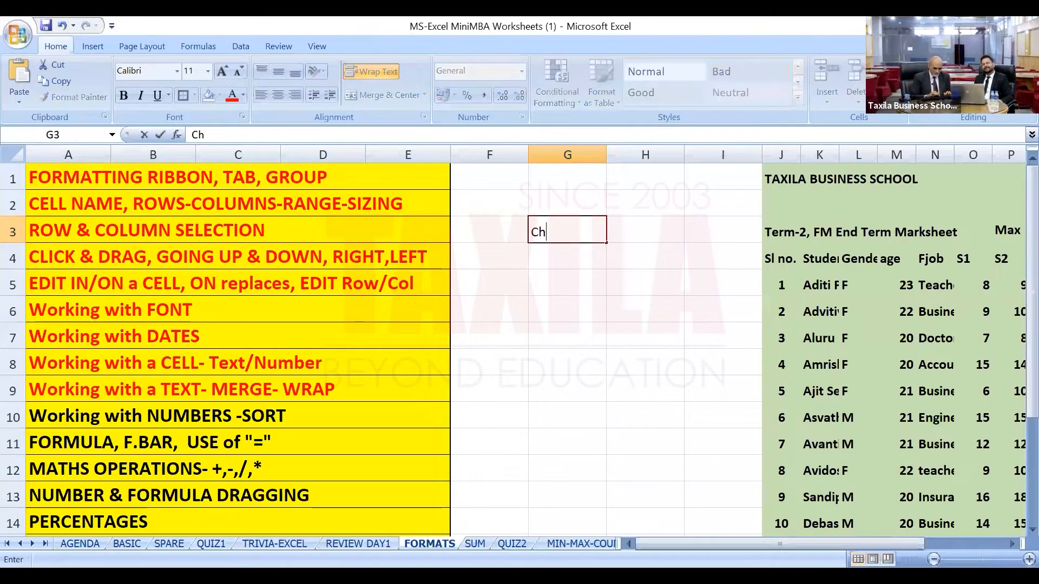
pyautogui.write('ocolates')
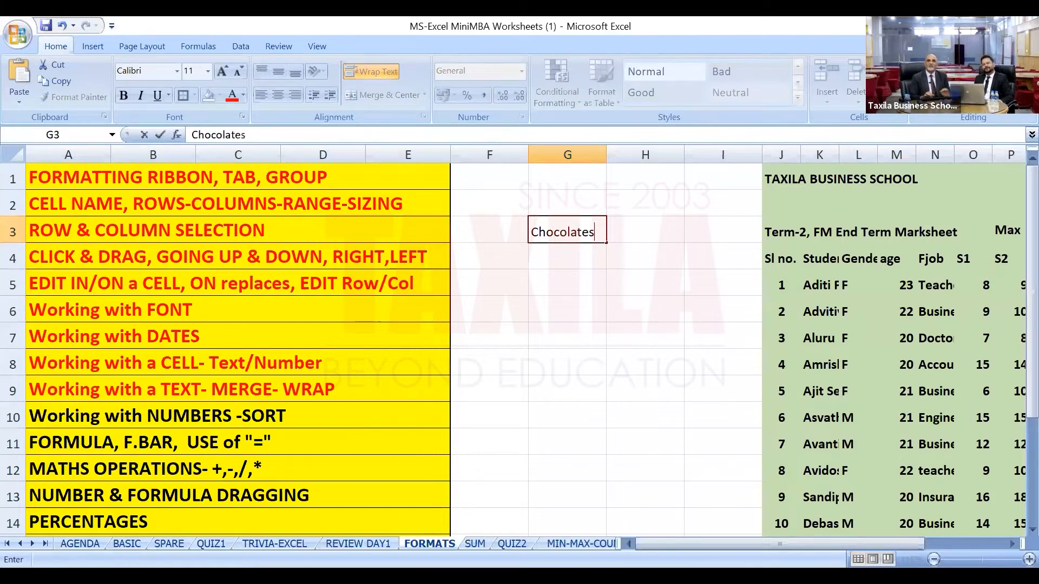
pyautogui.press('Return')
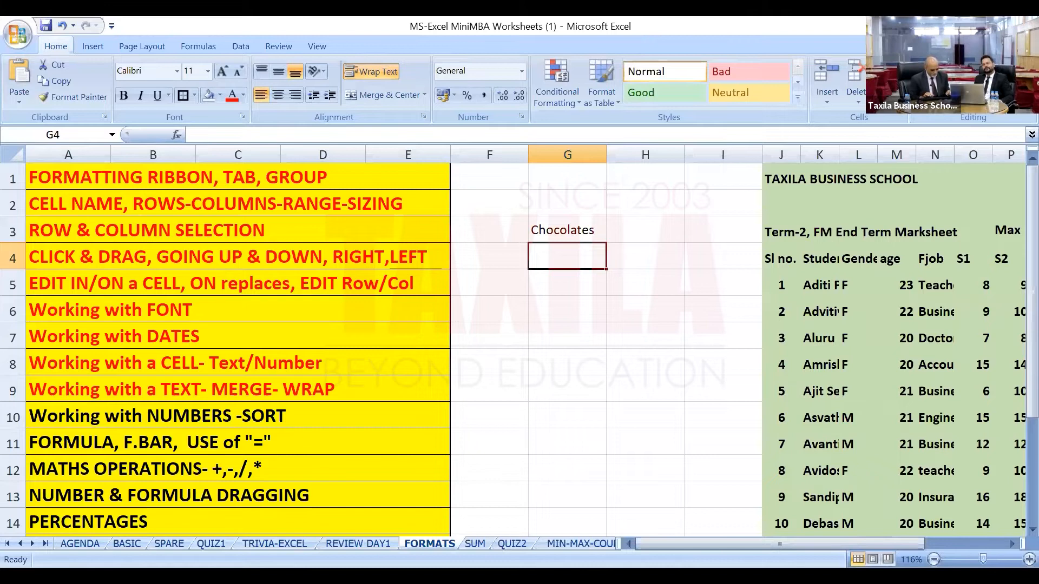
# Enter the numbers 5, 2, 0, 6, 2 and 5 down cells G4 to G9 under the Chocolates heading.
pyautogui.write('5')
pyautogui.press('Return')
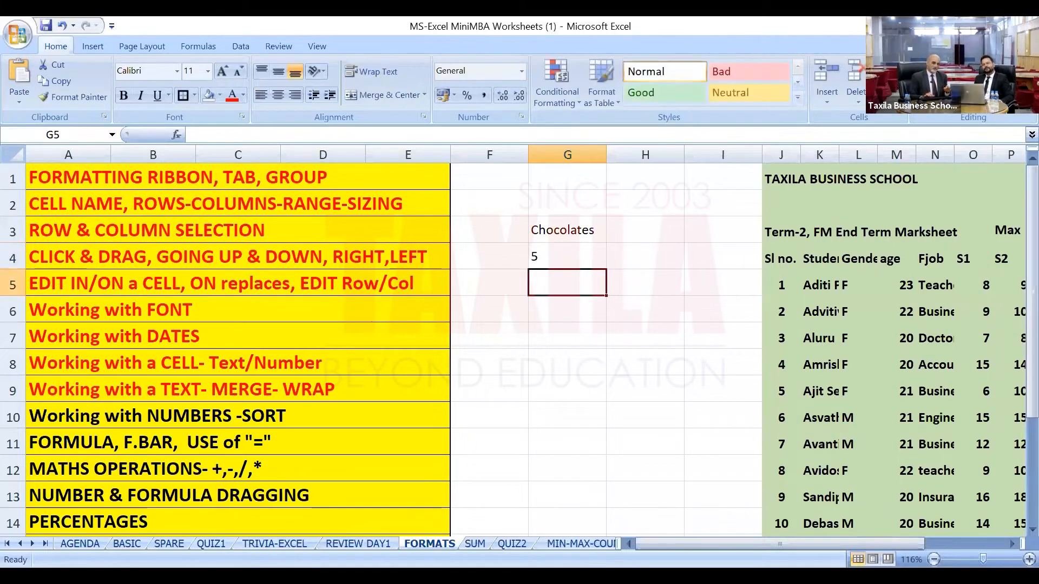
pyautogui.write('2')
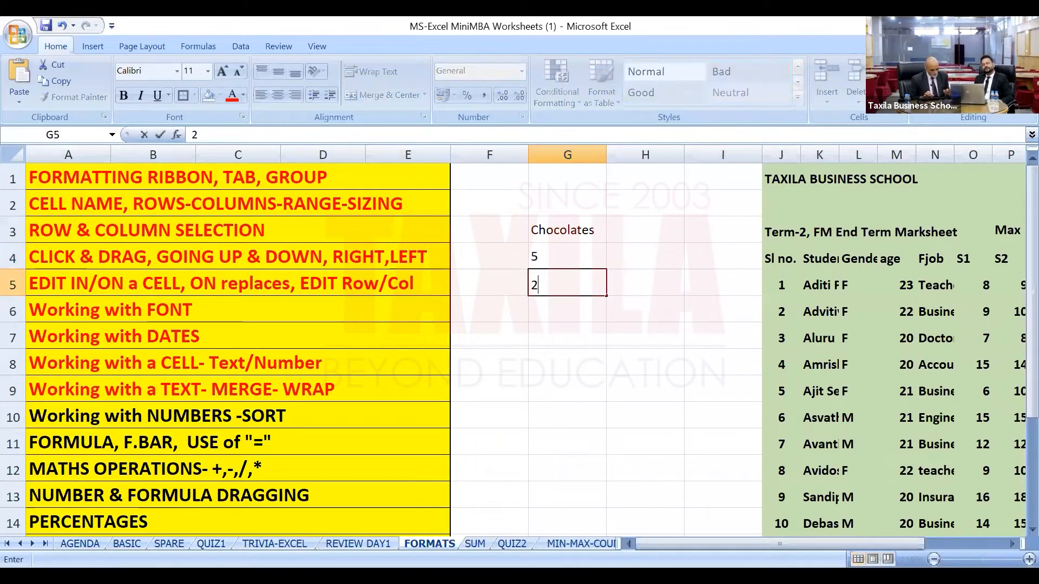
pyautogui.press('Return')
pyautogui.write('0')
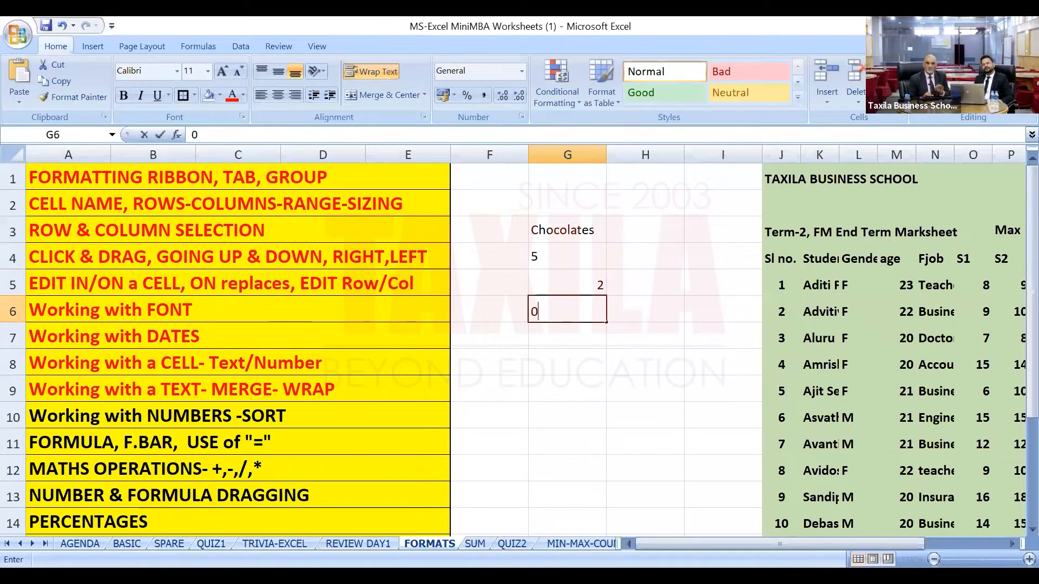
pyautogui.press('Return')
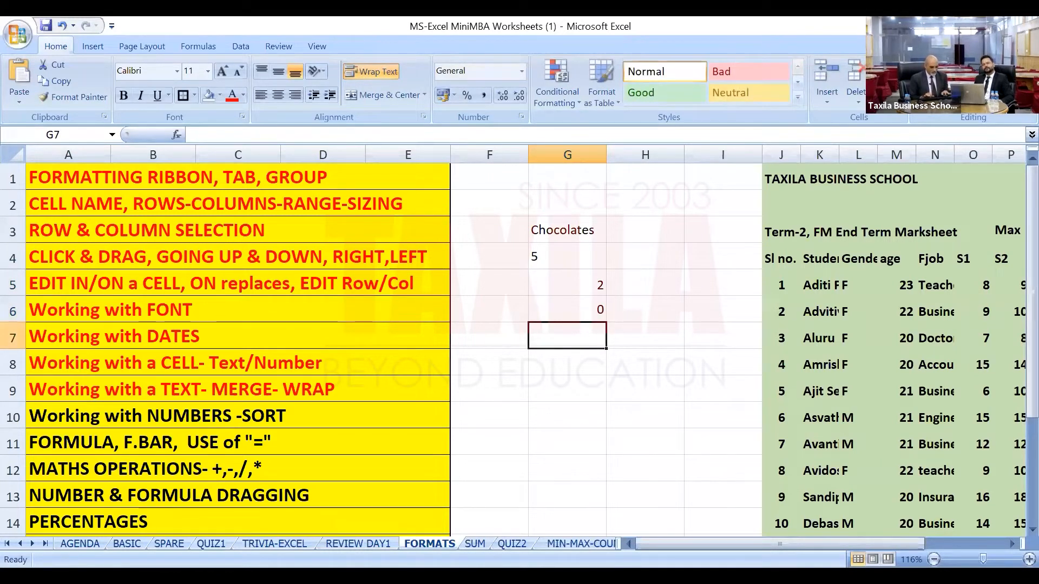
pyautogui.write('6')
pyautogui.press('Return')
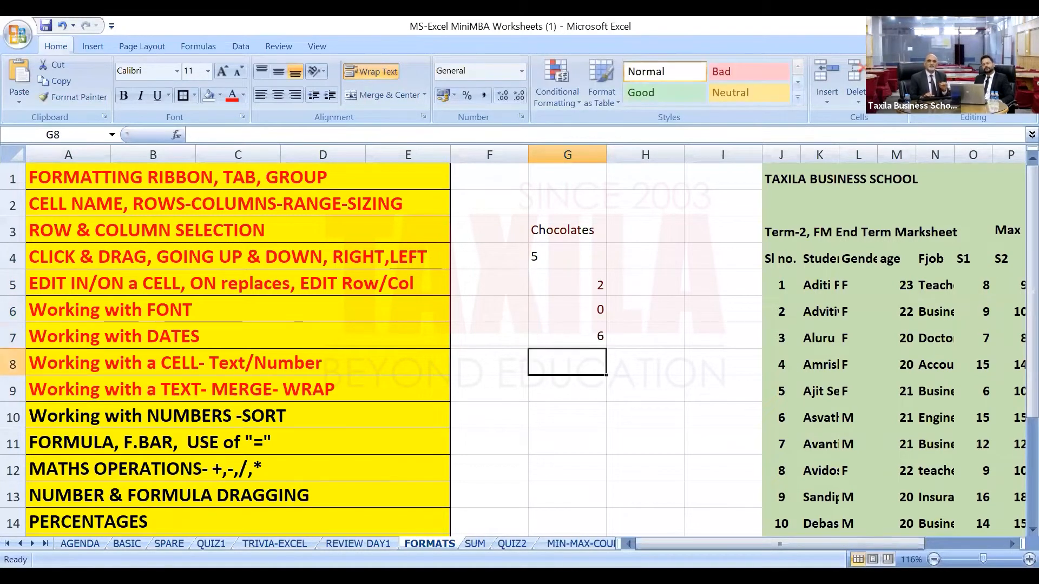
pyautogui.write('2')
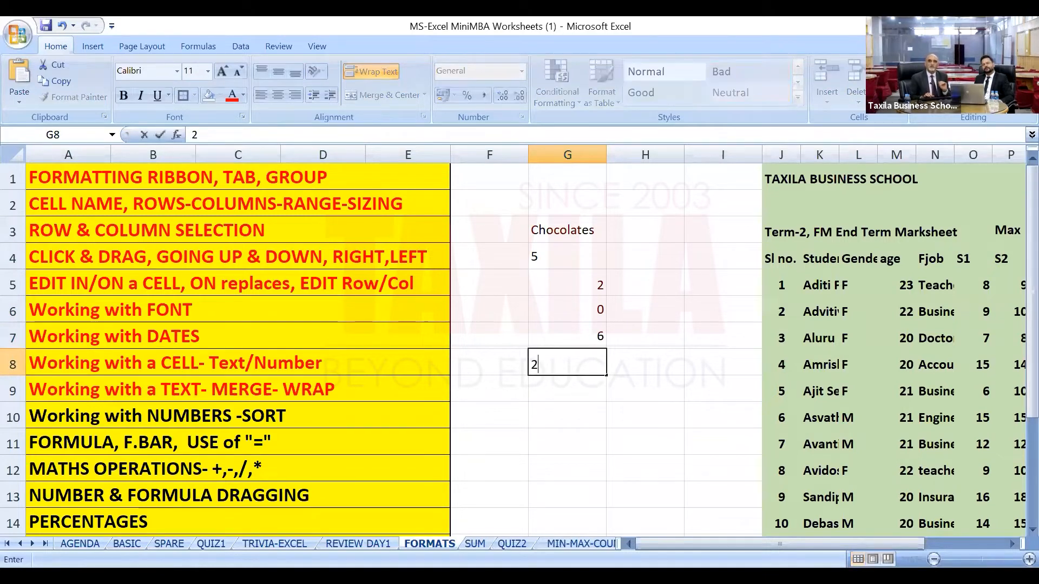
pyautogui.press('Return')
pyautogui.write('5')
pyautogui.press('Return')
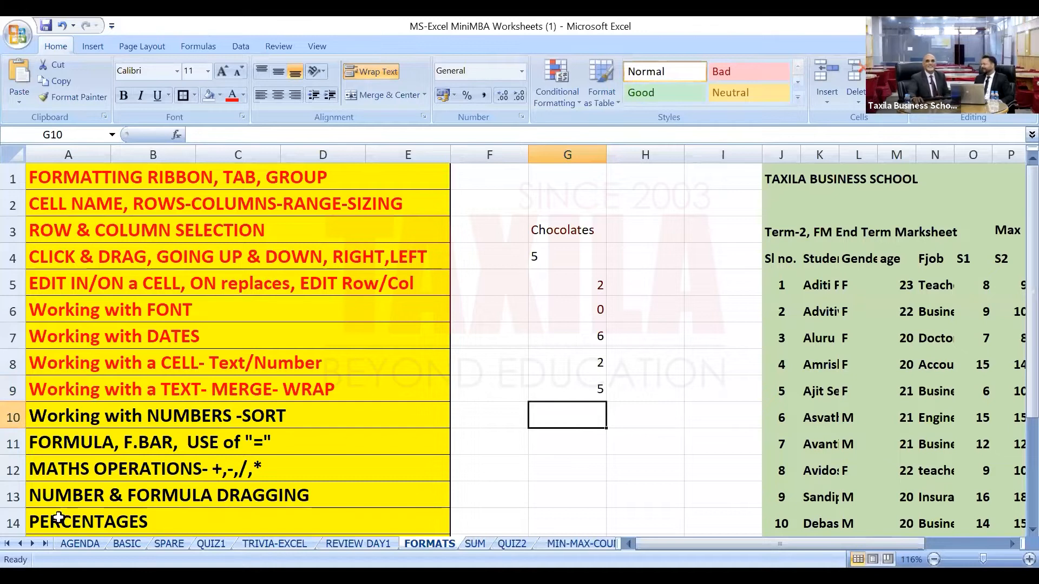
# Right-align the number in G4 to match the numbers below it, and select the range G4:G9.
pyautogui.click(561, 254)
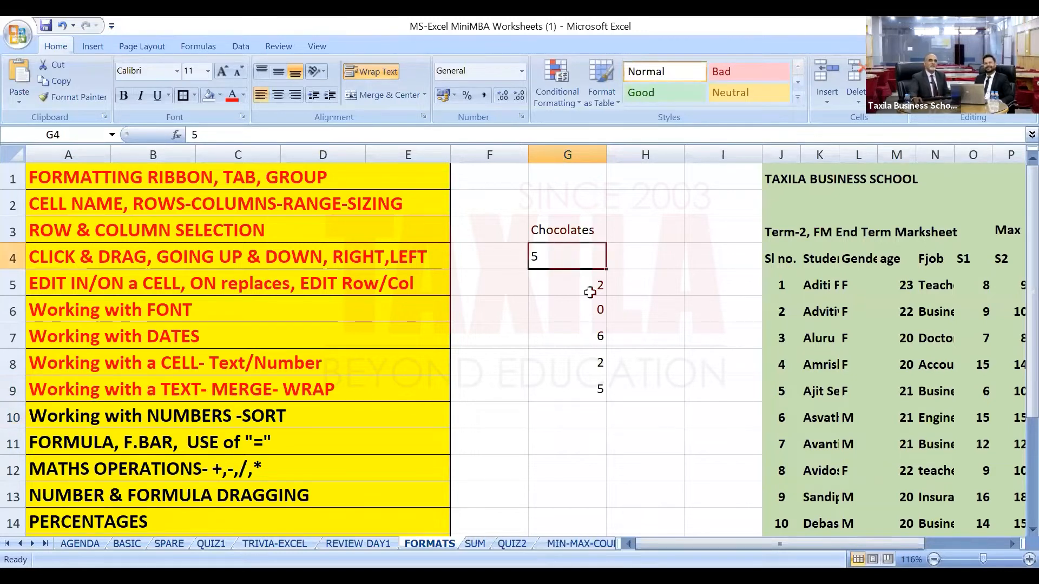
pyautogui.moveTo(589, 286); pyautogui.dragTo(578, 386)
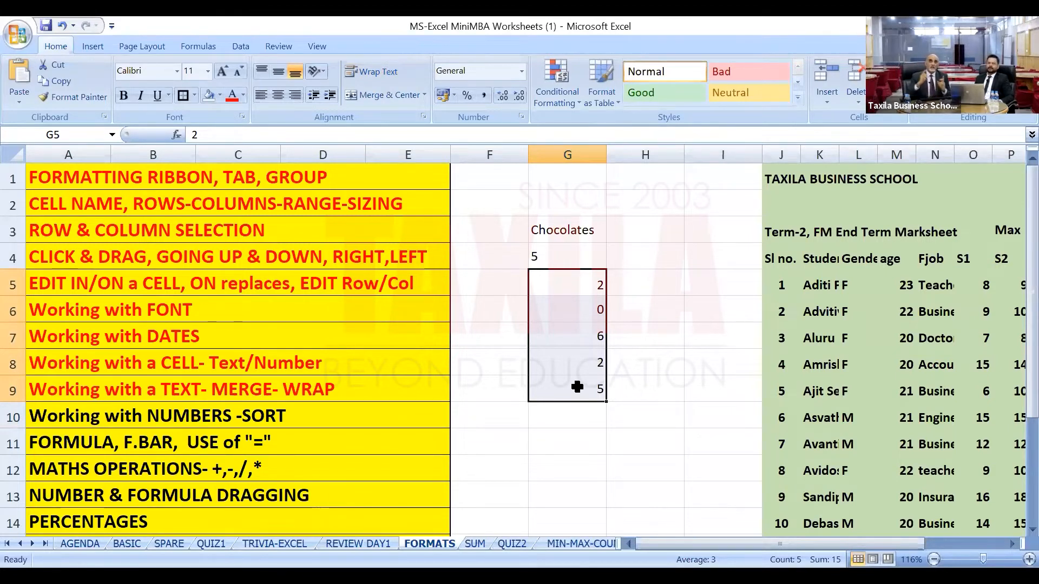
pyautogui.click(557, 261)
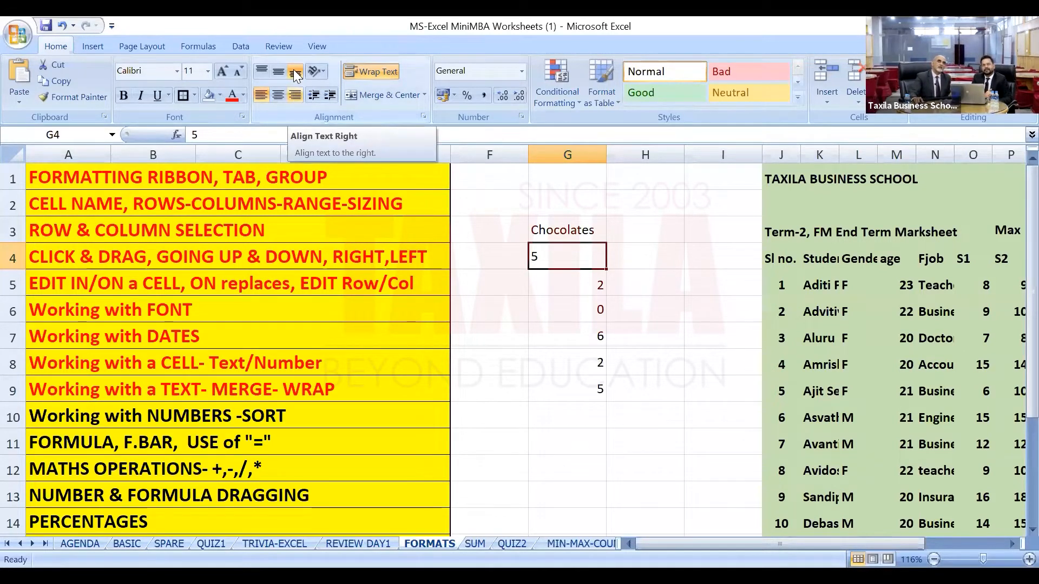
pyautogui.click(294, 95)
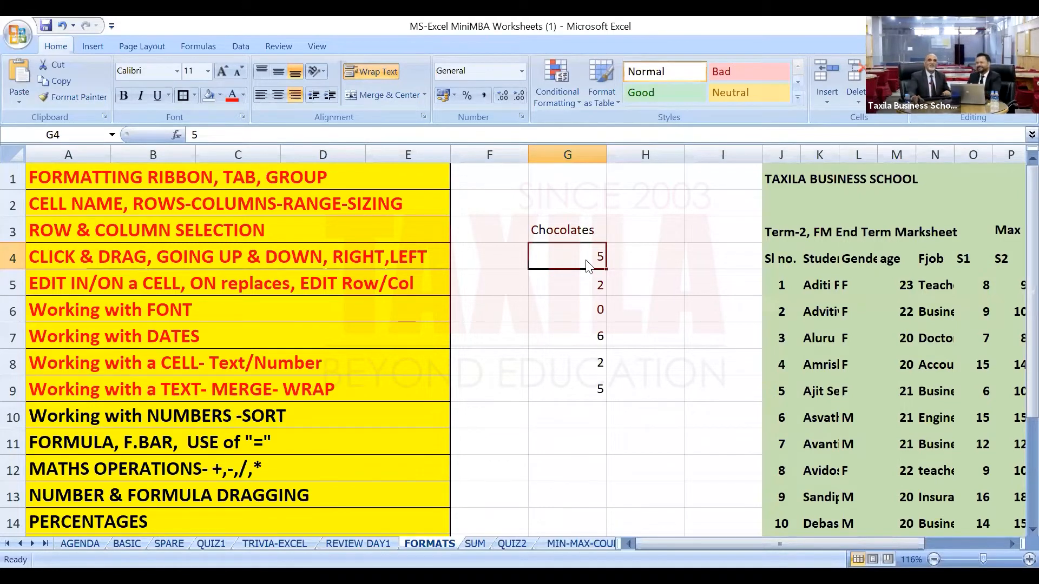
pyautogui.moveTo(568, 265); pyautogui.dragTo(567, 398)
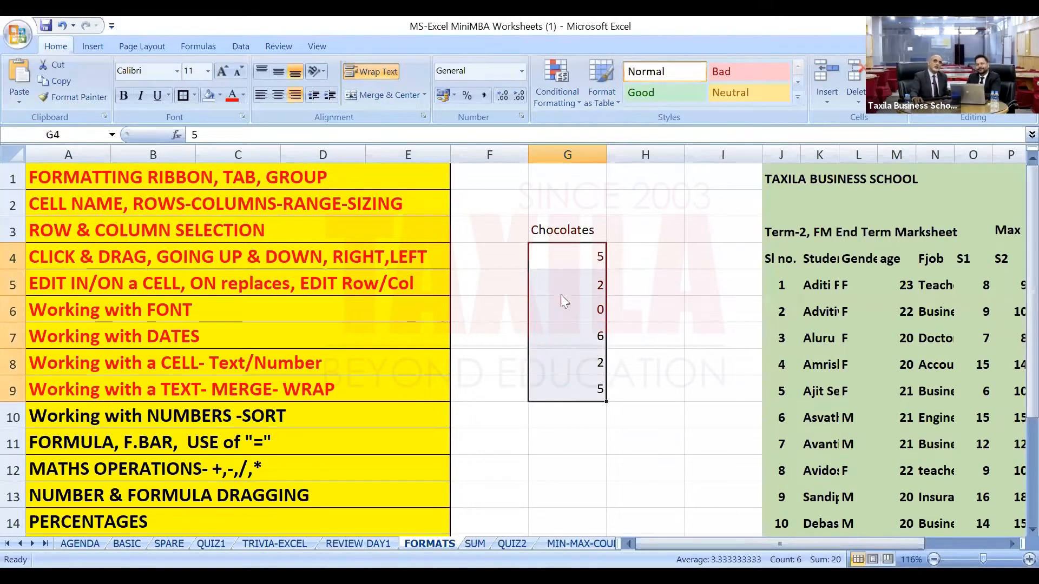
pyautogui.moveTo(560, 260); pyautogui.dragTo(563, 403)
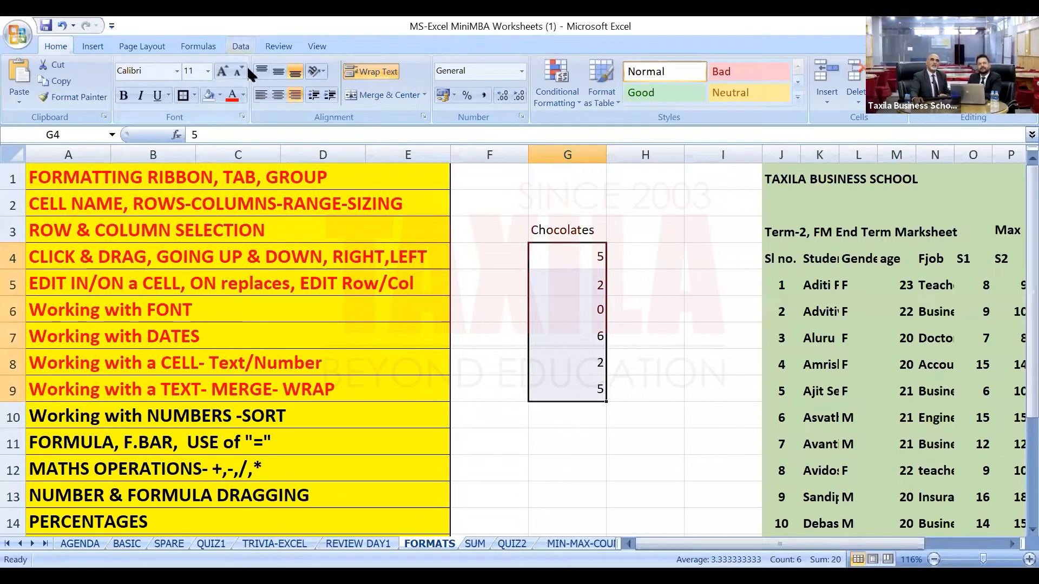
# Look through the command groups of every ribbon category, keeping the range G4:G9 selected.
pyautogui.click(239, 48)
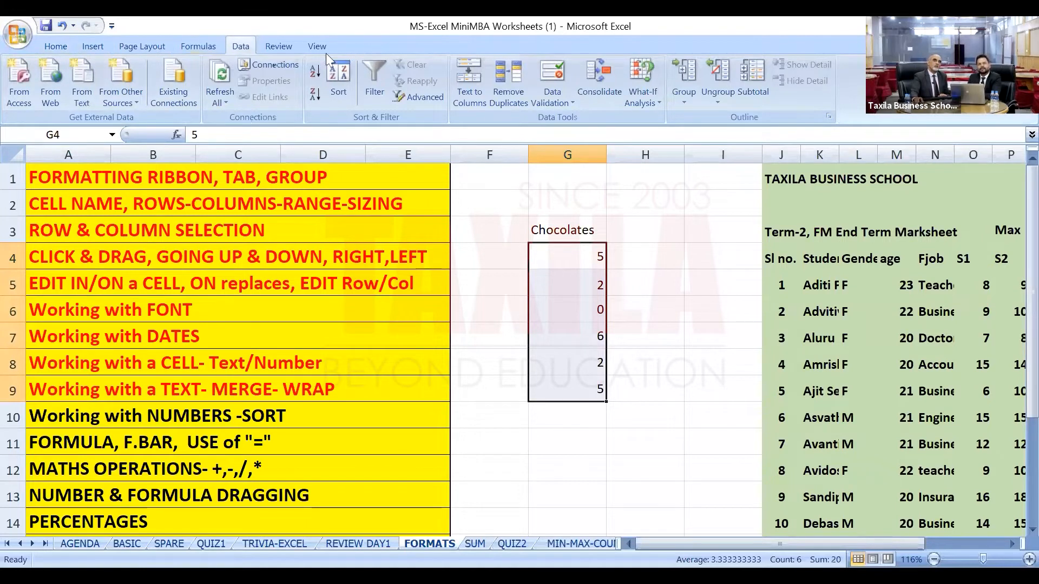
pyautogui.click(54, 48)
pyautogui.click(97, 47)
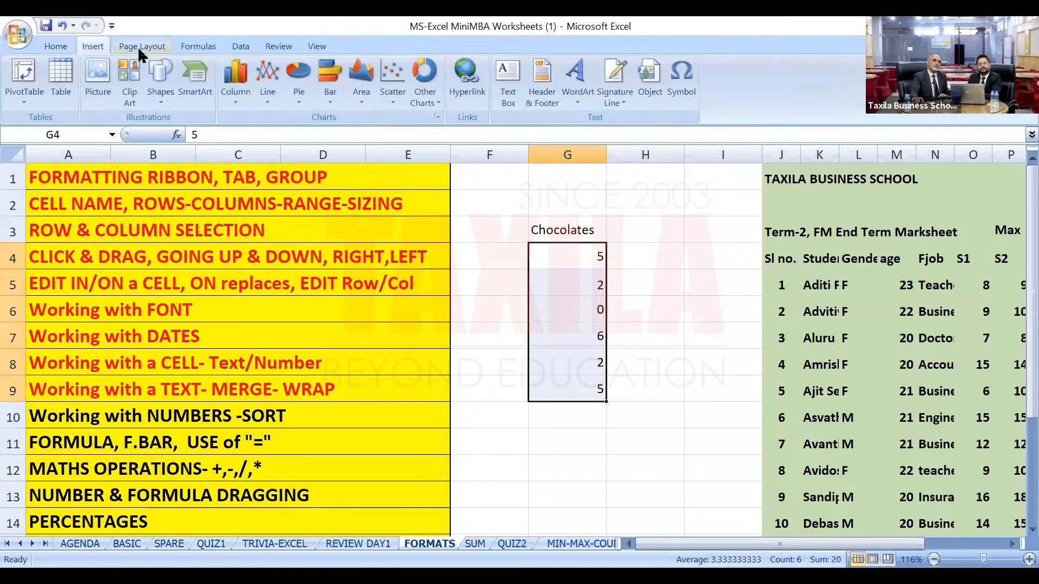
pyautogui.click(139, 49)
pyautogui.click(190, 47)
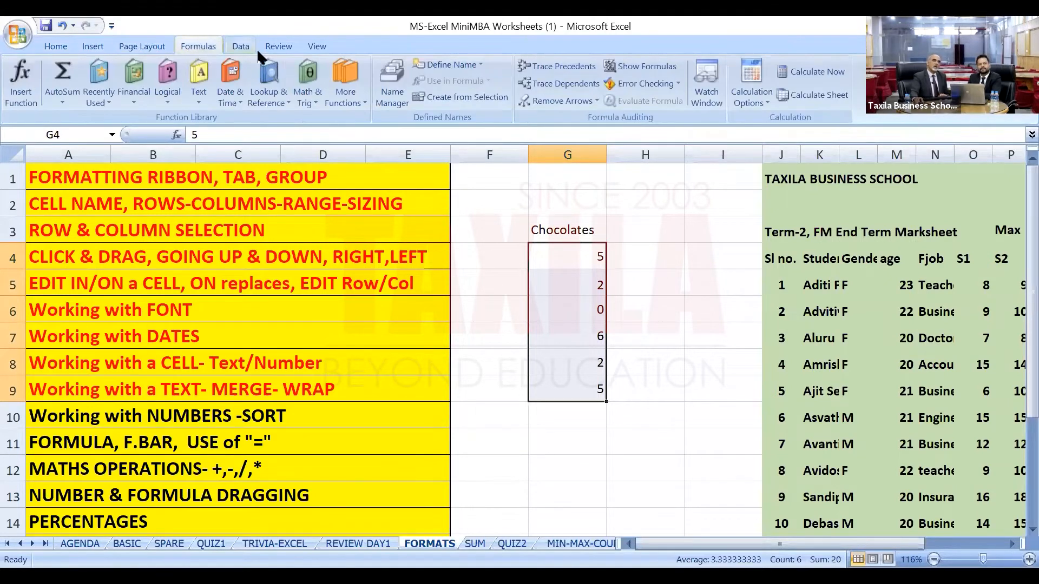
pyautogui.click(238, 45)
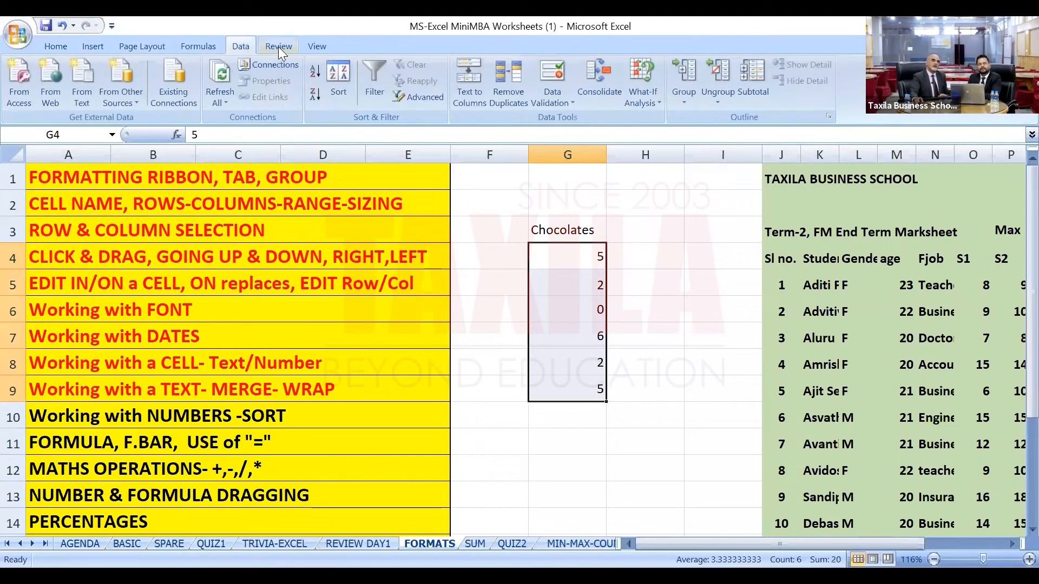
pyautogui.click(278, 46)
pyautogui.click(317, 47)
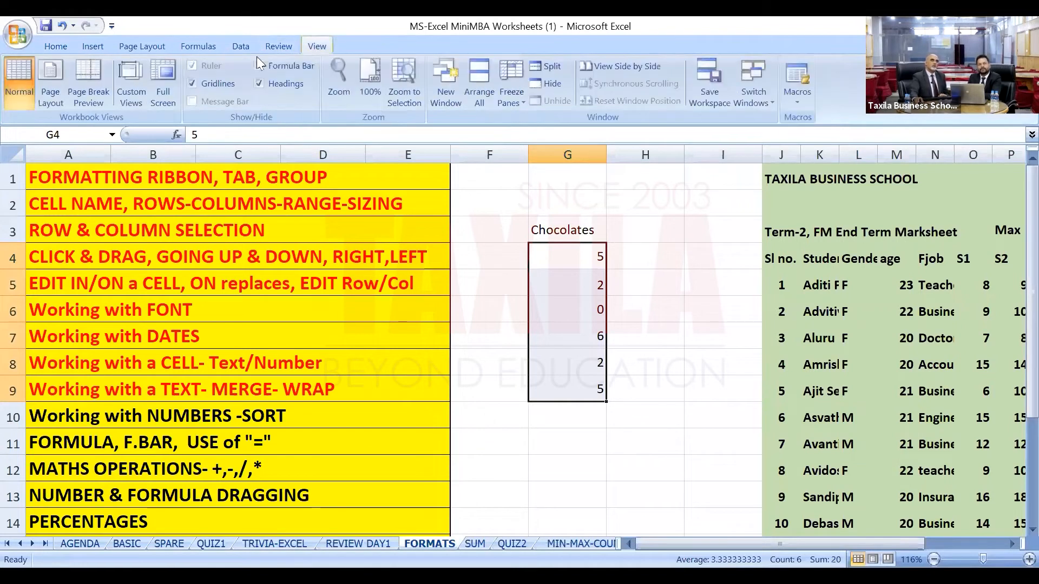
# Sort the numbers in G4:G9 by column G values from largest to smallest, treating the range as having no header row.
pyautogui.click(240, 46)
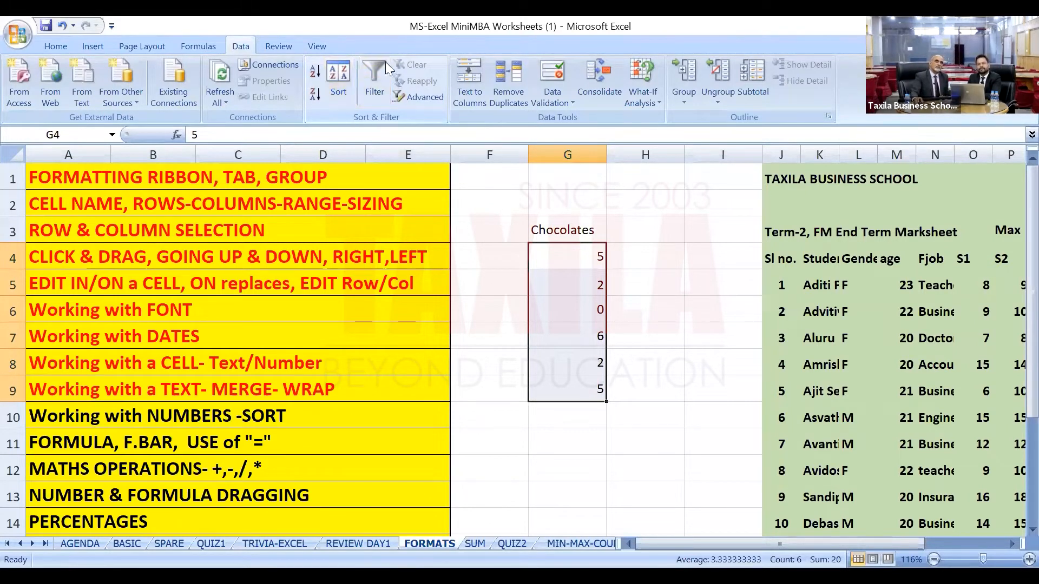
pyautogui.click(340, 92)
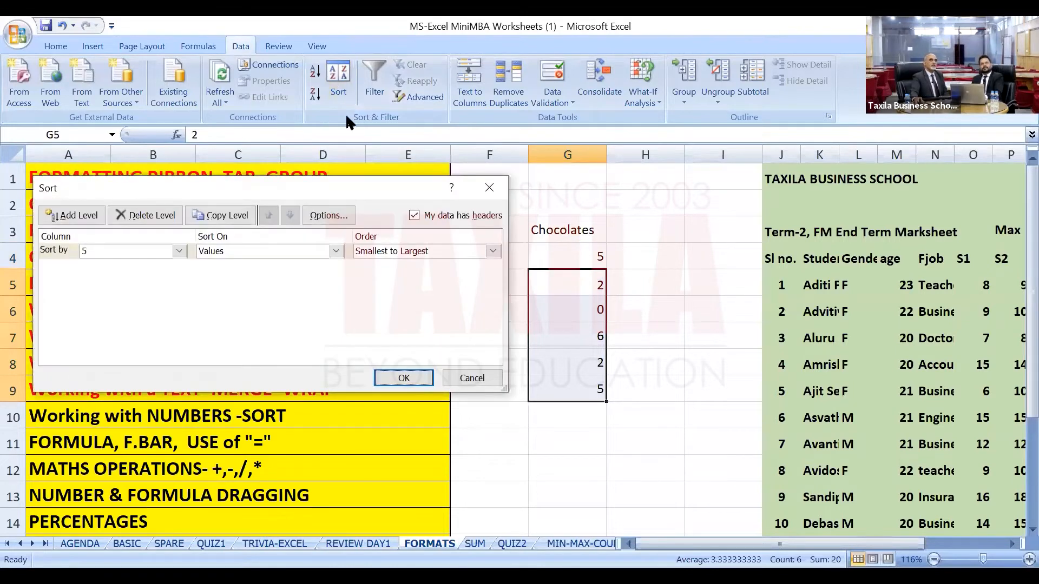
pyautogui.click(414, 215)
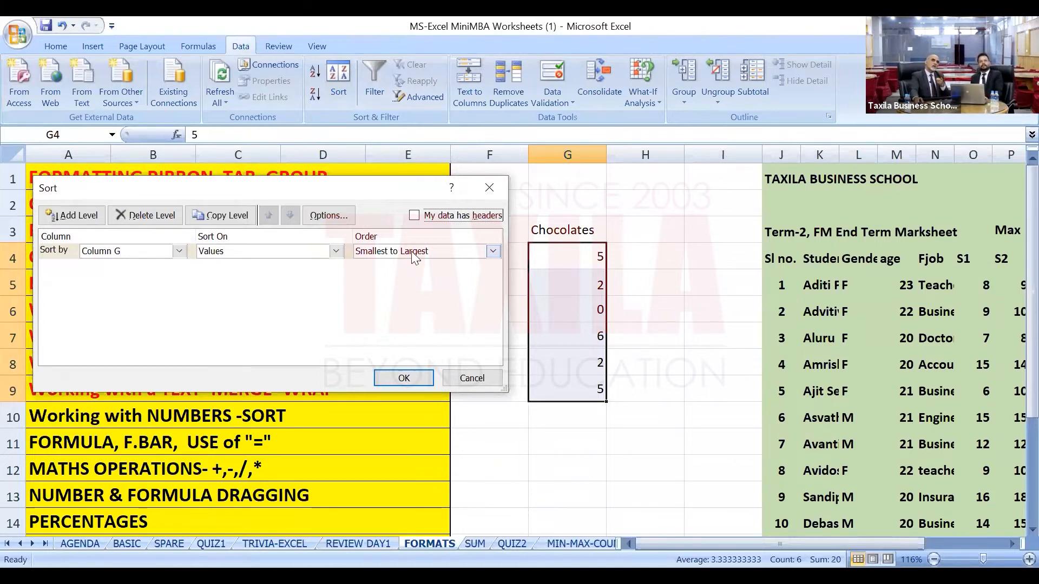
pyautogui.click(494, 252)
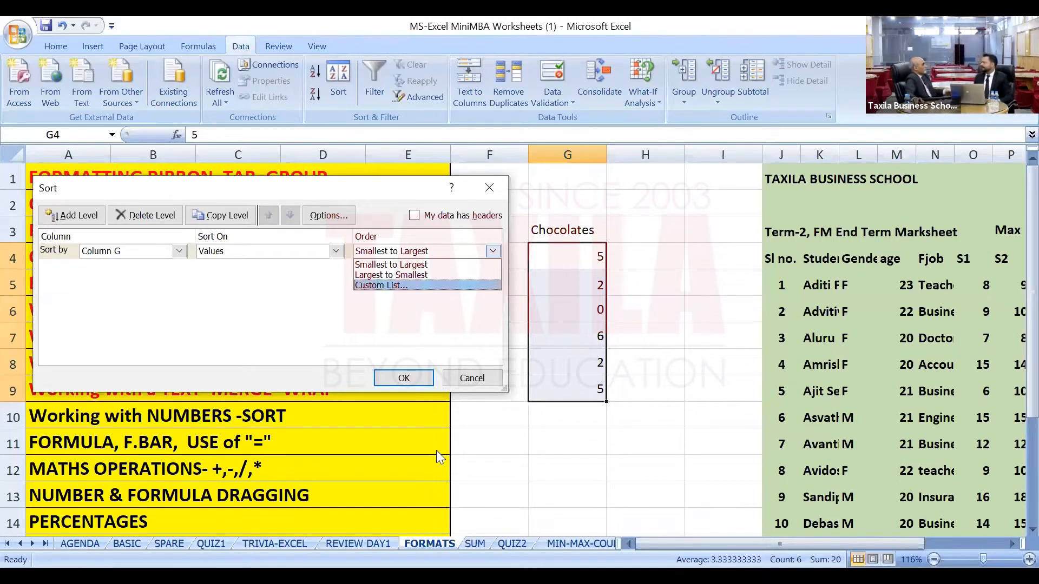
pyautogui.click(496, 341)
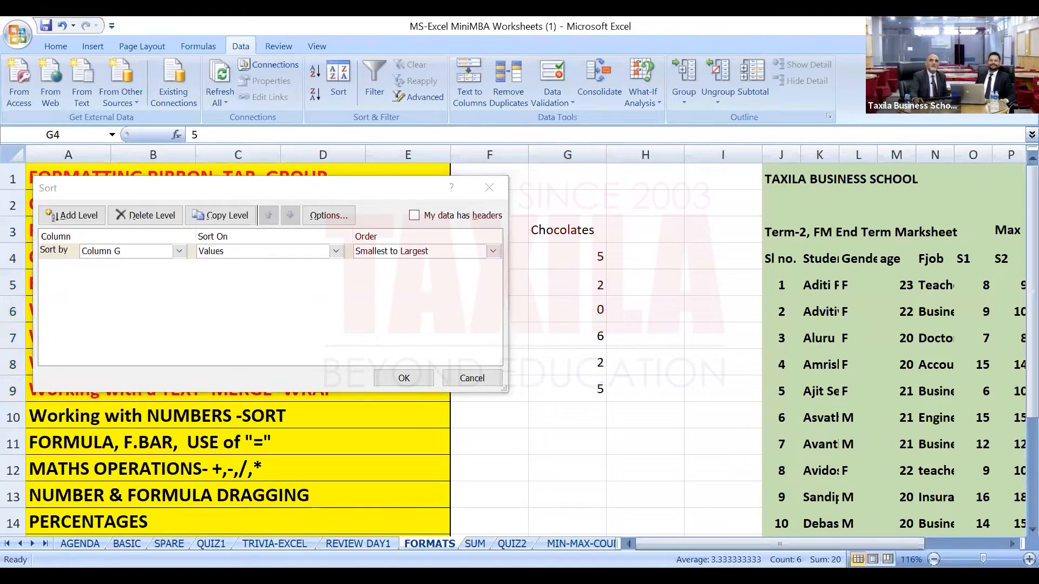
pyautogui.click(413, 248)
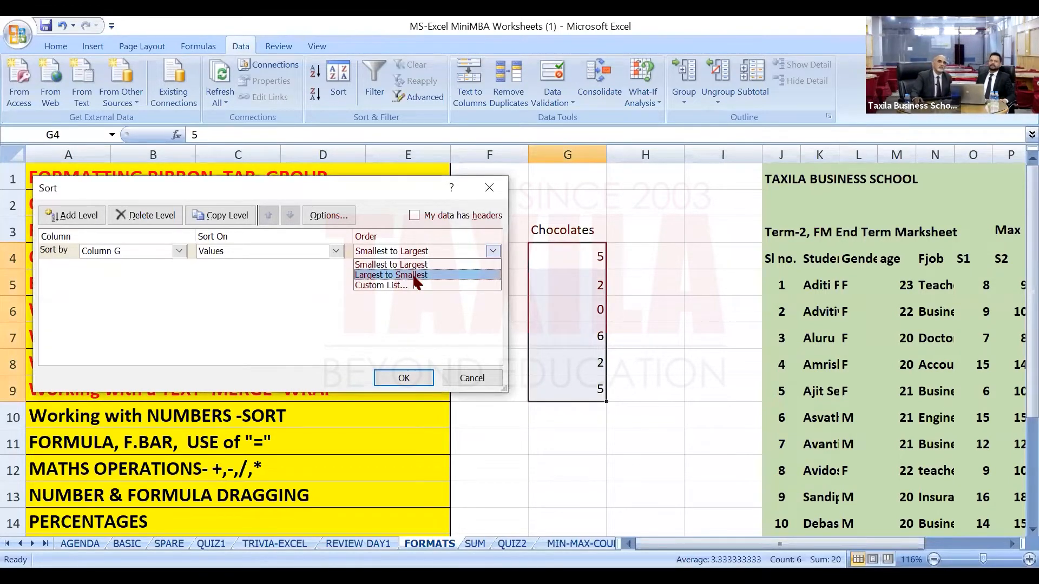
pyautogui.click(415, 275)
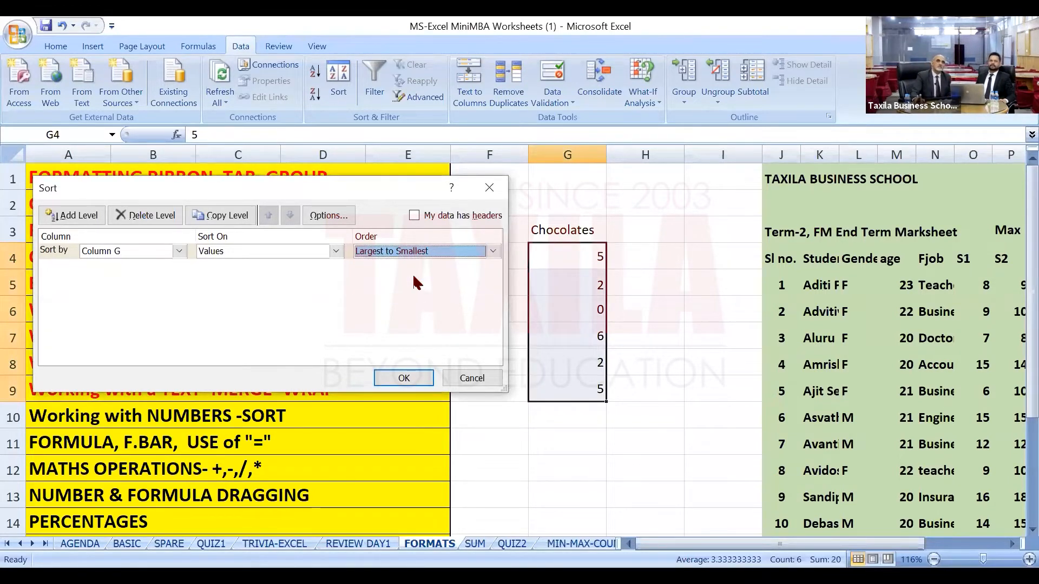
pyautogui.click(408, 377)
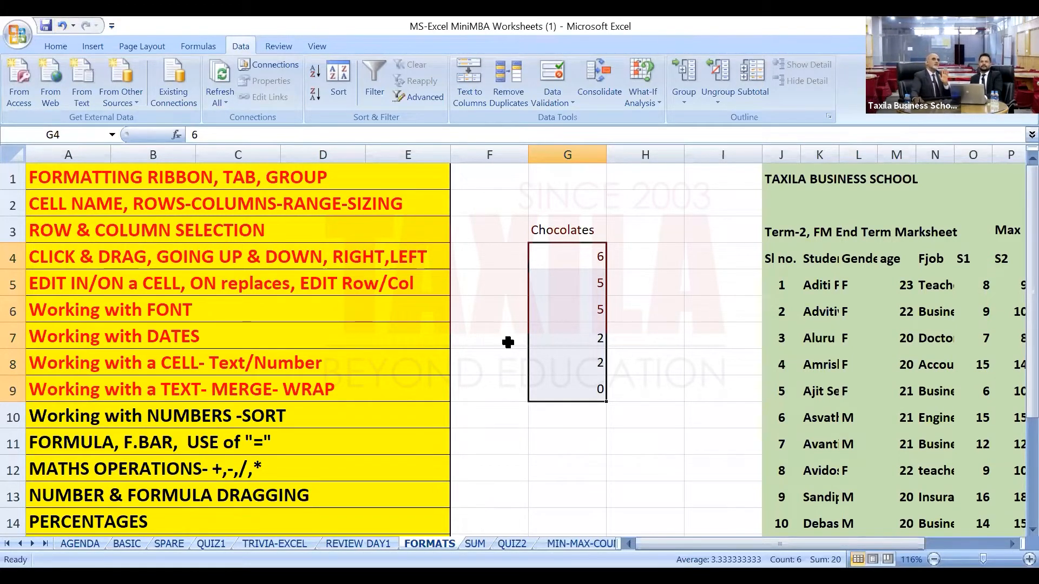
pyautogui.scroll(-1, 508, 342)
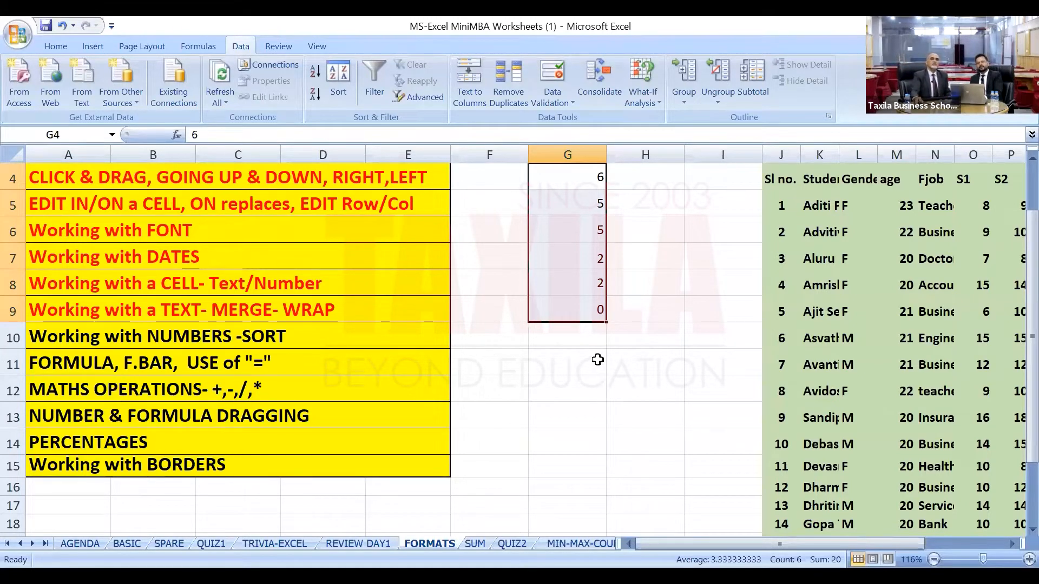
pyautogui.scroll(1, 598, 360)
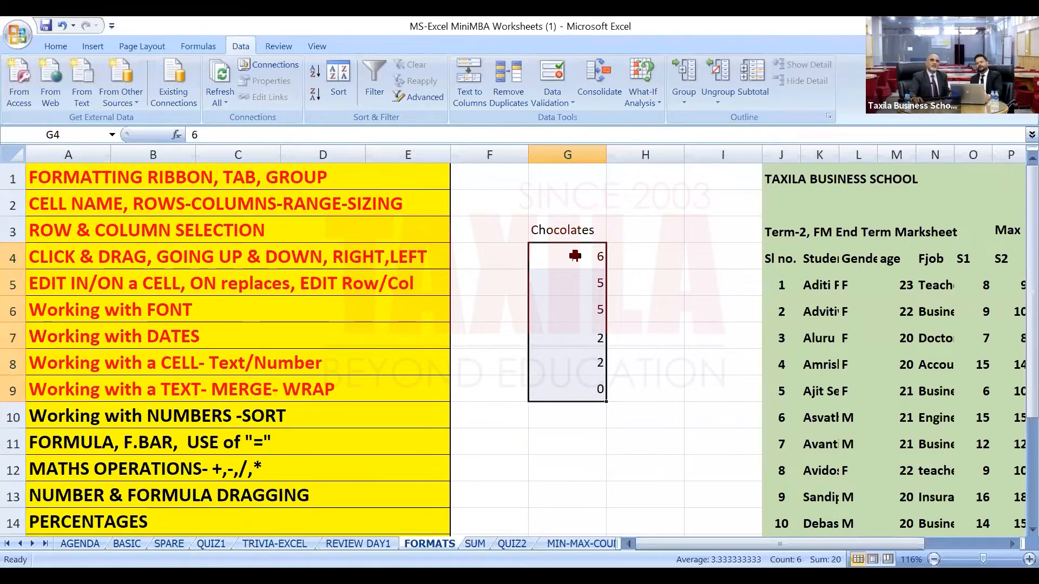
# Total the chocolate numbers in cell G10 by writing out the formula =sum(G4:G9).
pyautogui.click(571, 443)
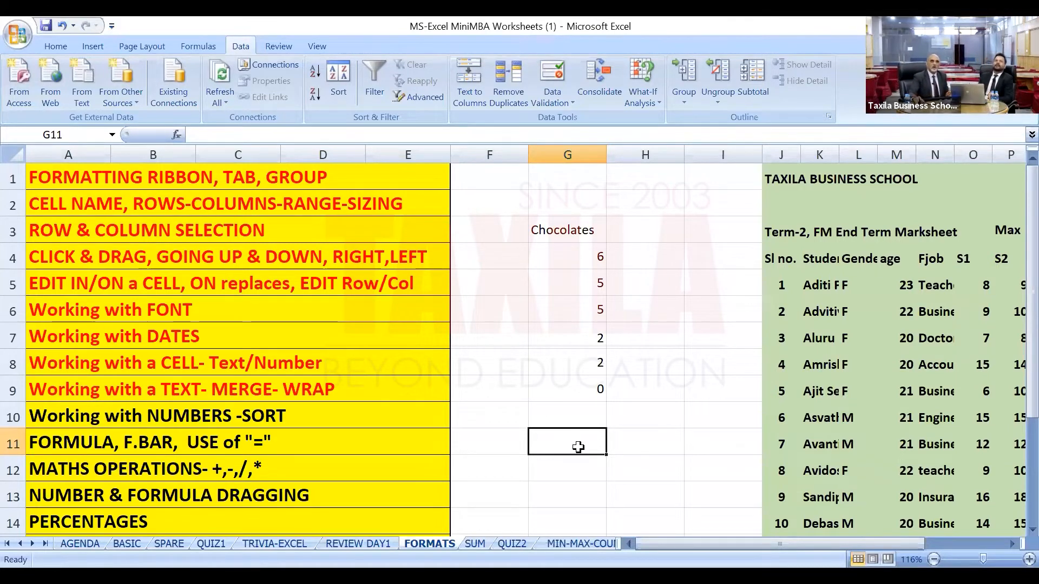
pyautogui.click(580, 417)
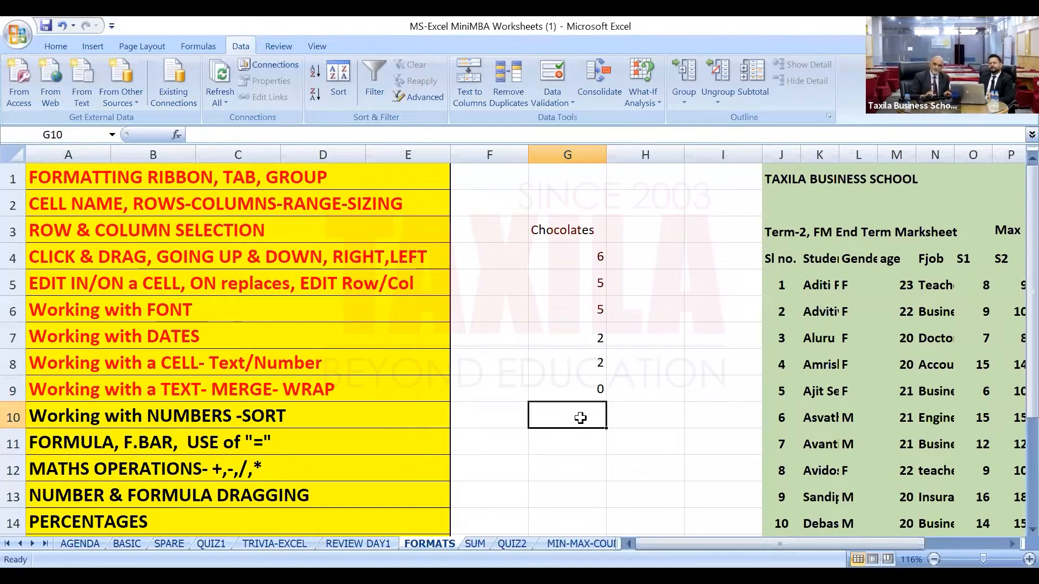
pyautogui.write('=')
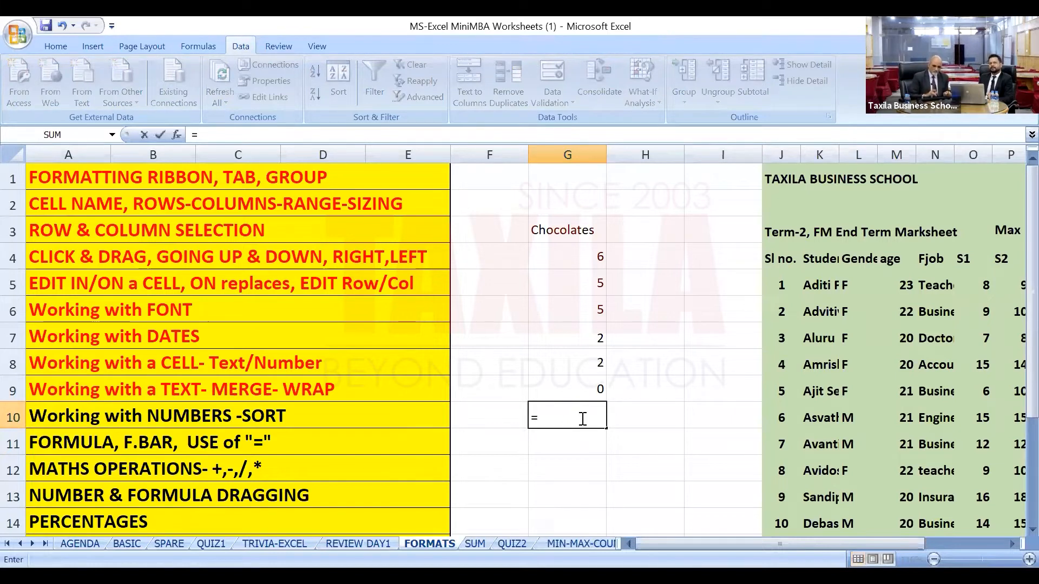
pyautogui.write('sum')
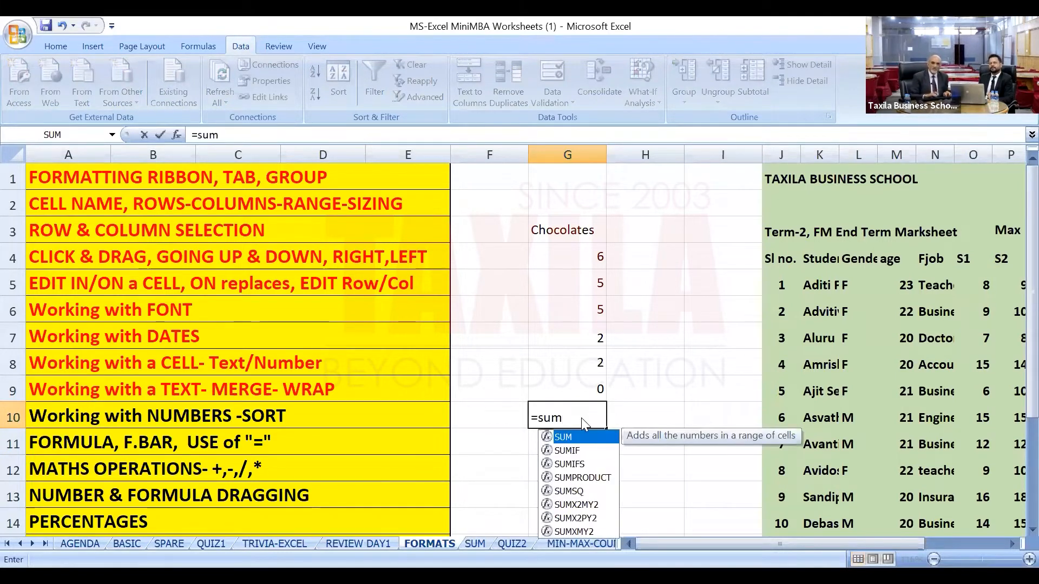
pyautogui.write('(')
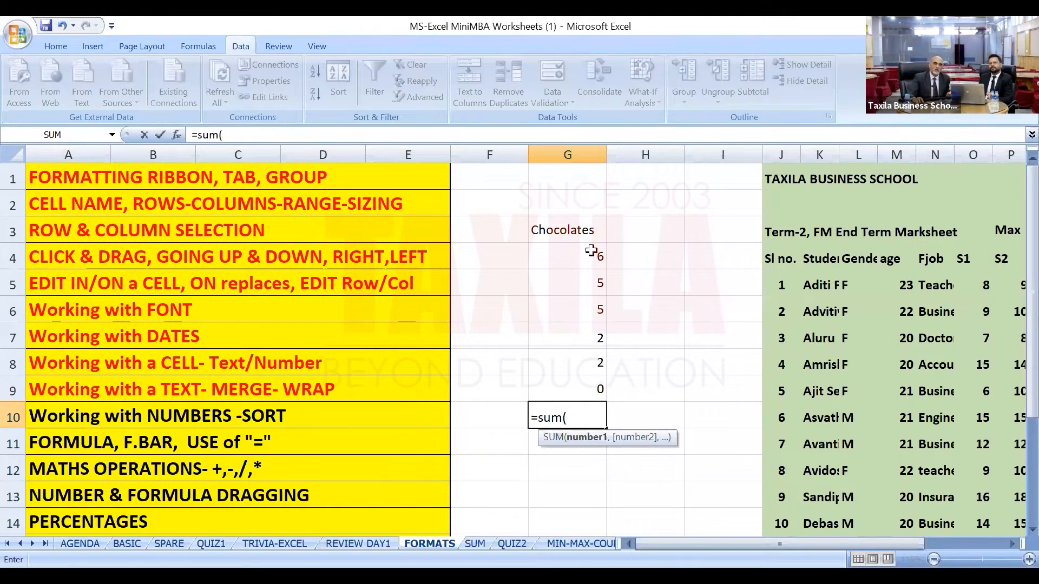
pyautogui.moveTo(576, 253); pyautogui.dragTo(575, 296)
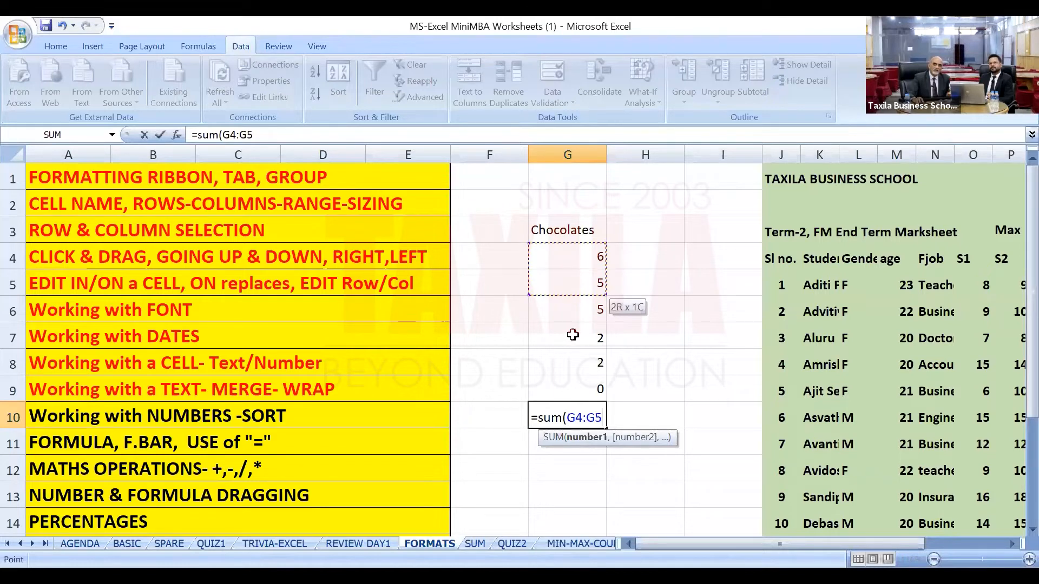
pyautogui.moveTo(569, 386); pyautogui.dragTo(569, 387)
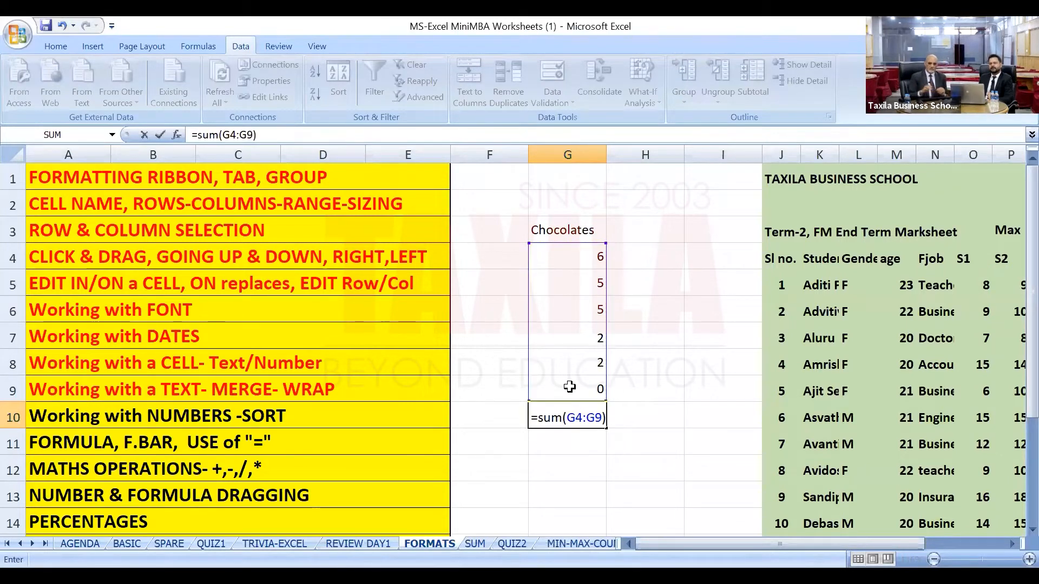
pyautogui.press('Return')
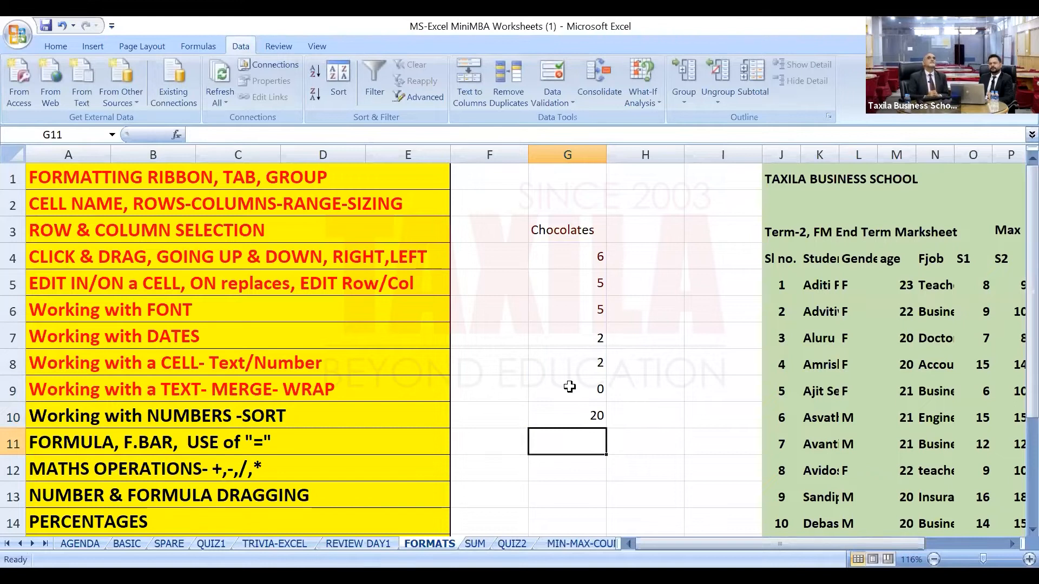
# Clear the formula from G10 and total G4:G9 there using AutoSum.
pyautogui.click(576, 417)
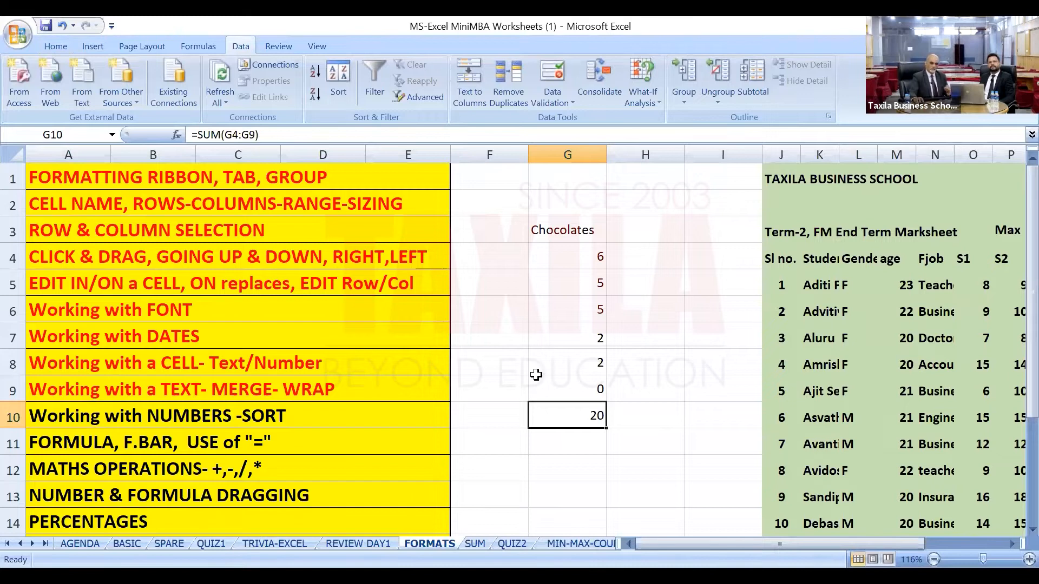
pyautogui.press('Delete')
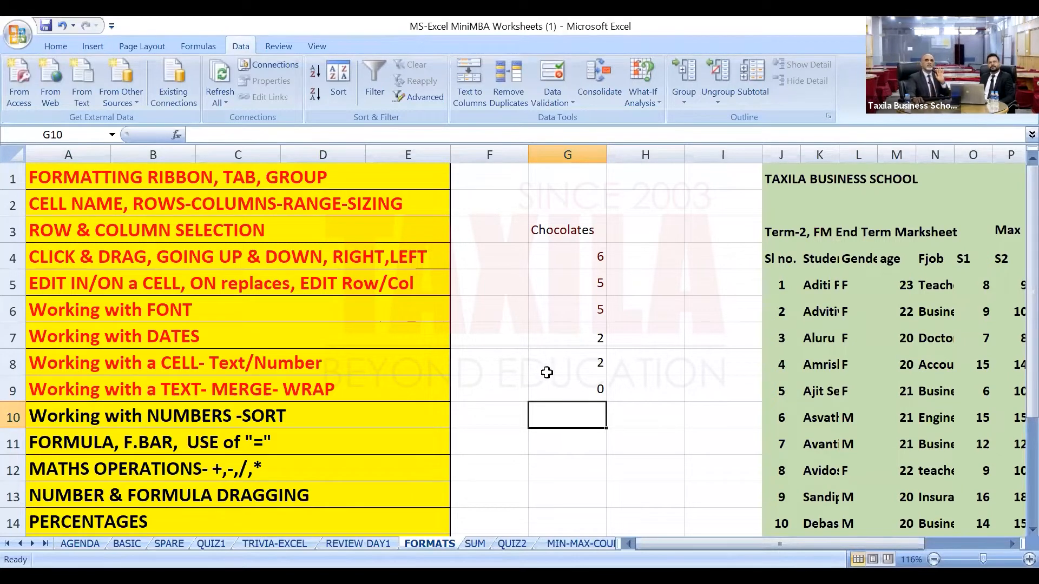
pyautogui.click(48, 47)
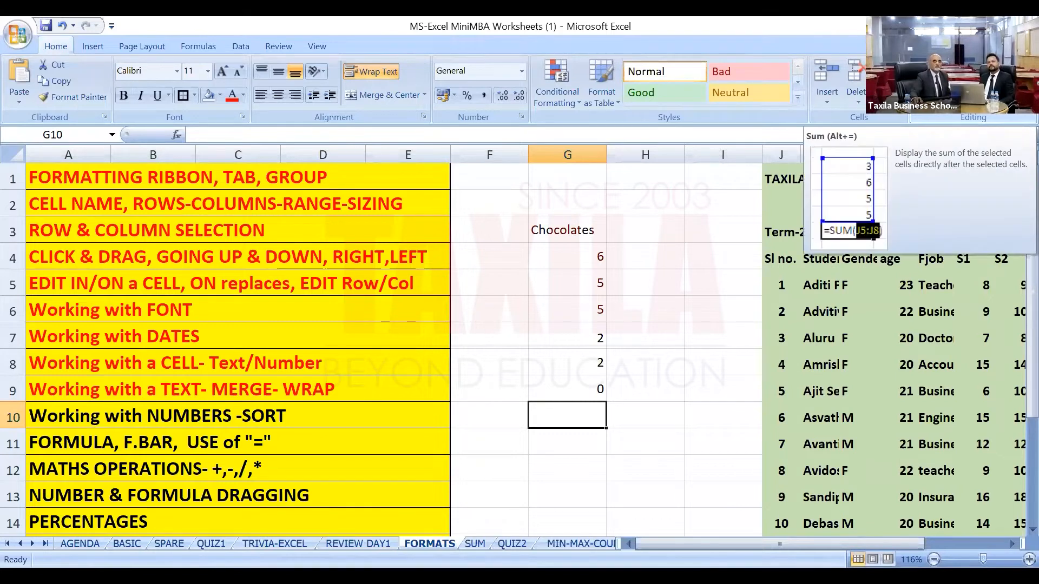
pyautogui.click(926, 69)
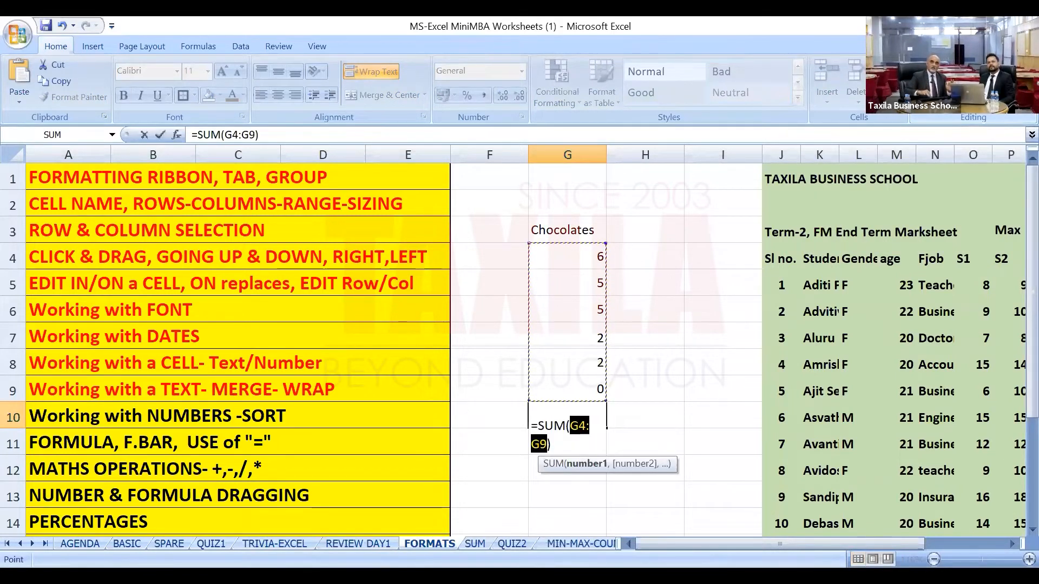
pyautogui.press('Return')
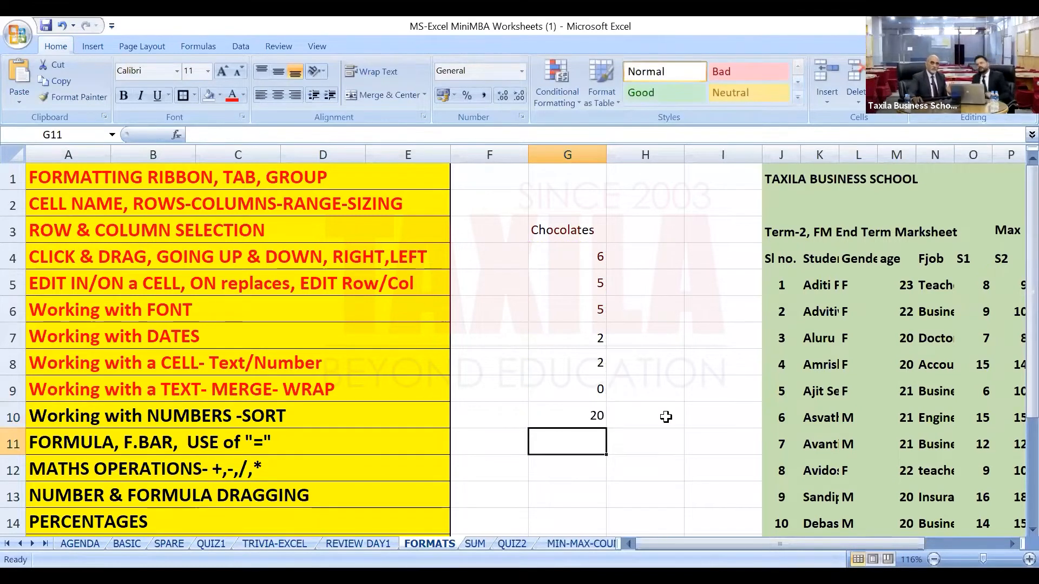
# Clear the total in G10 and insert the automatic sum of G4:G9 there once more.
pyautogui.click(583, 417)
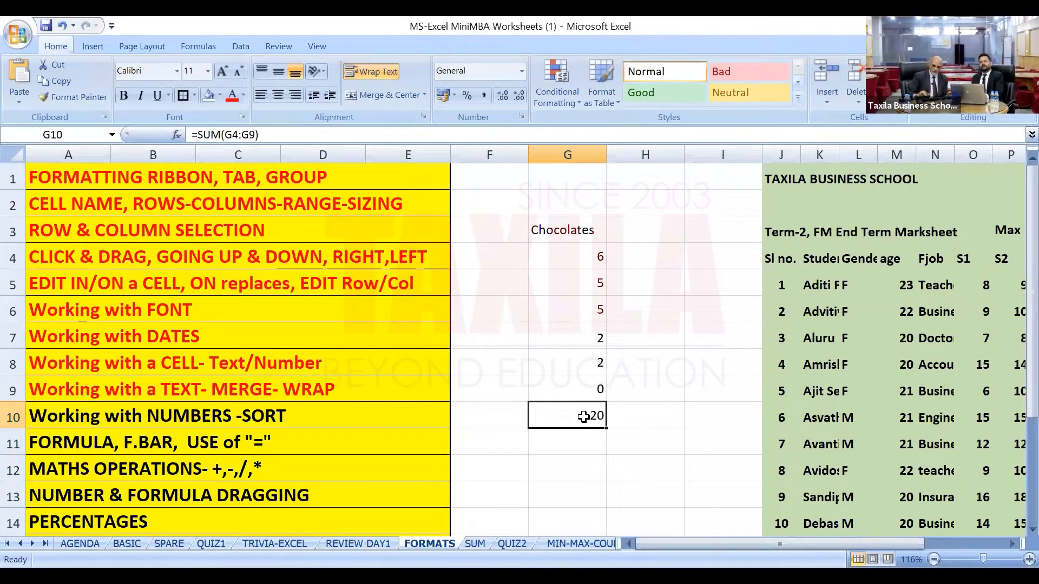
pyautogui.press('Delete')
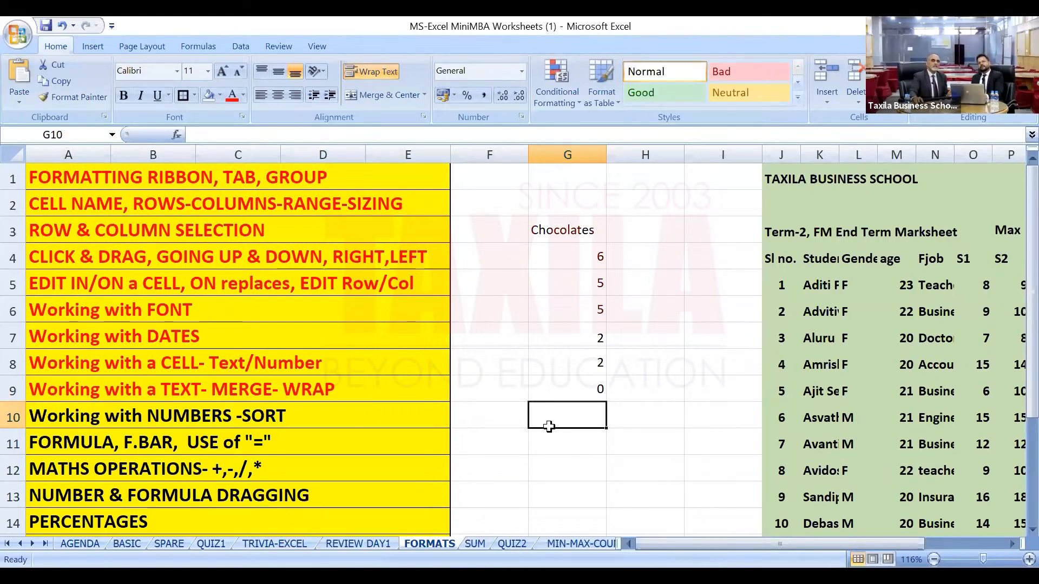
pyautogui.click(260, 137)
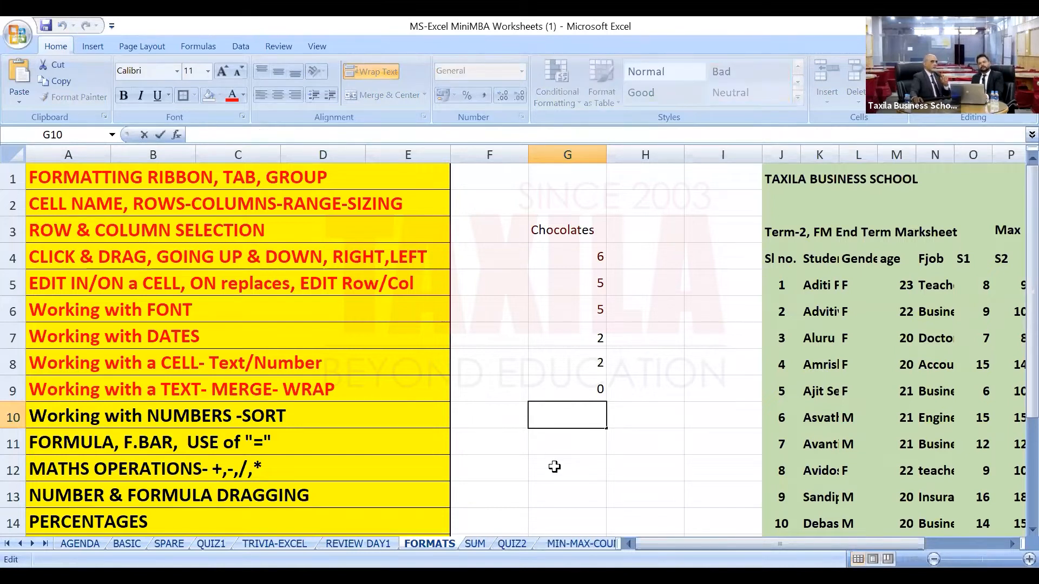
pyautogui.click(614, 464)
pyautogui.click(602, 399)
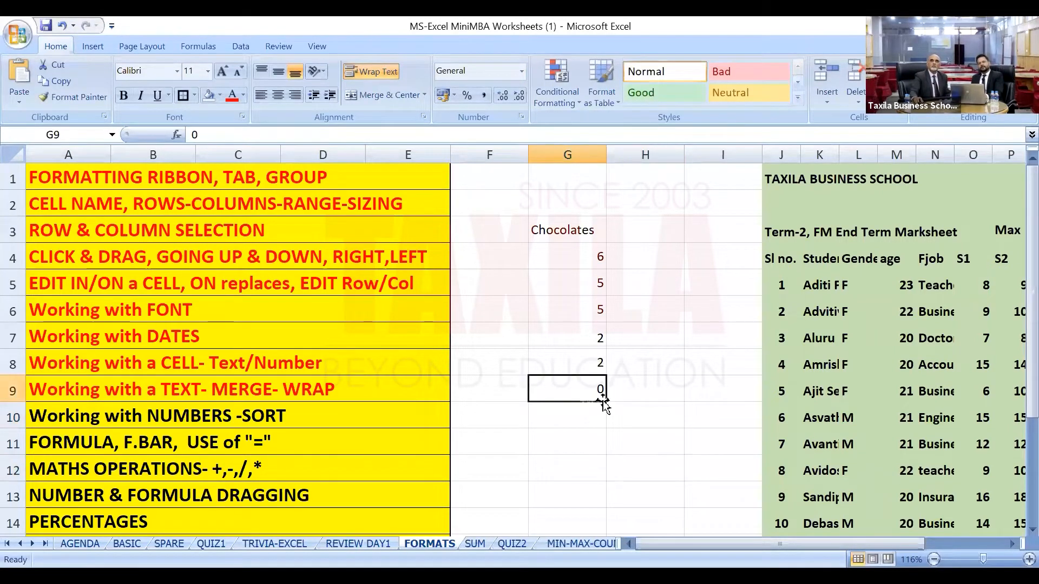
pyautogui.click(584, 418)
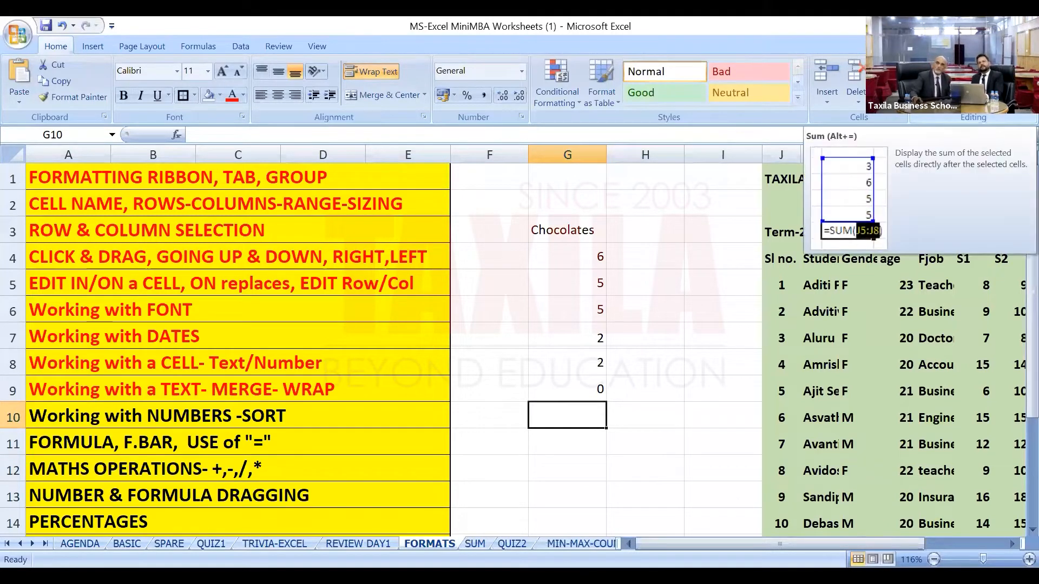
pyautogui.hotkey('alt', '=')
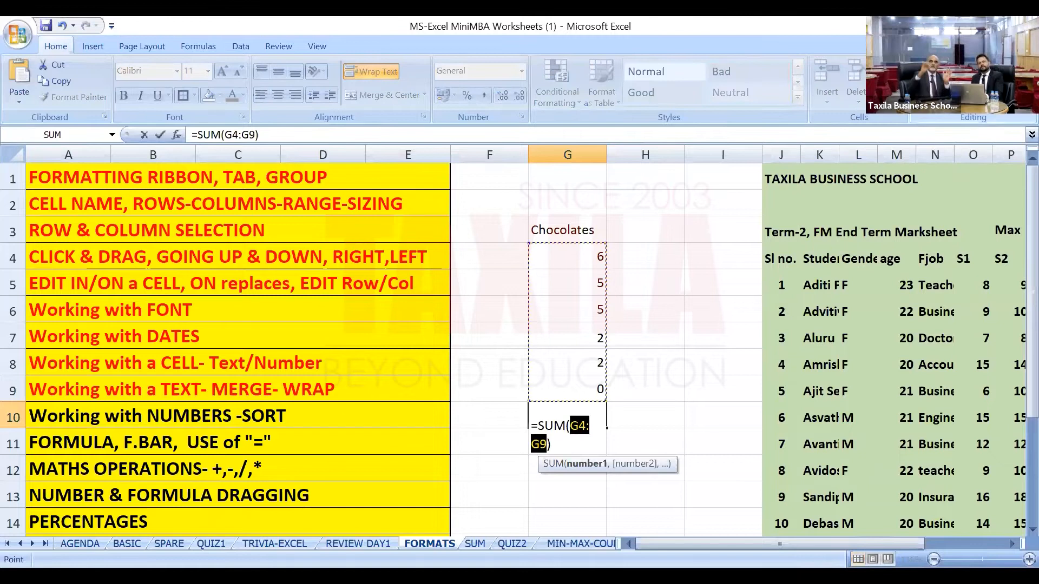
pyautogui.press('Return')
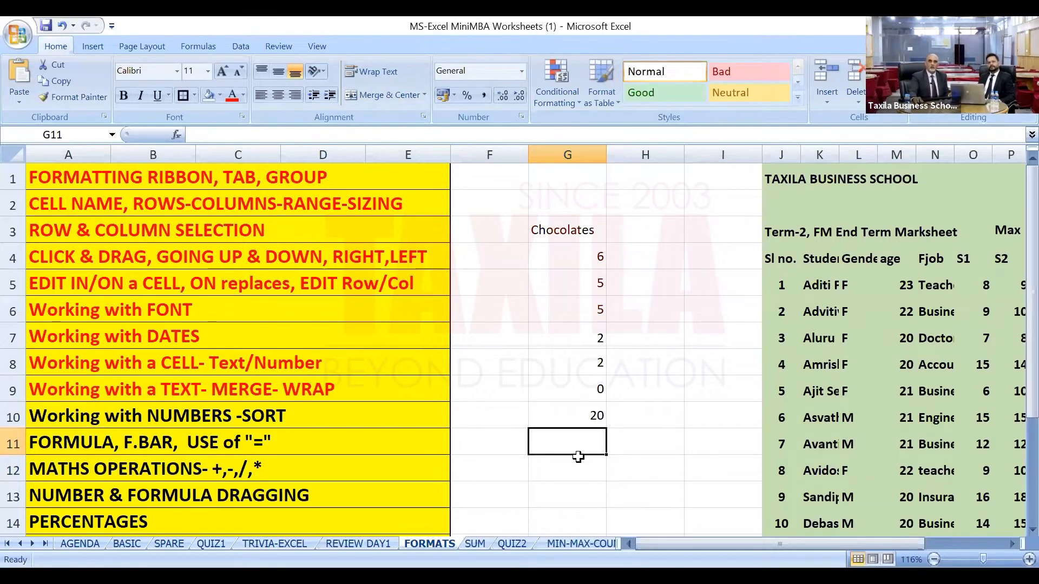
# Merge and center the range F11:I15 into one cell and set its font size to 36.
pyautogui.moveTo(482, 233); pyautogui.dragTo(667, 426)
pyautogui.scroll(-2, 541, 351)
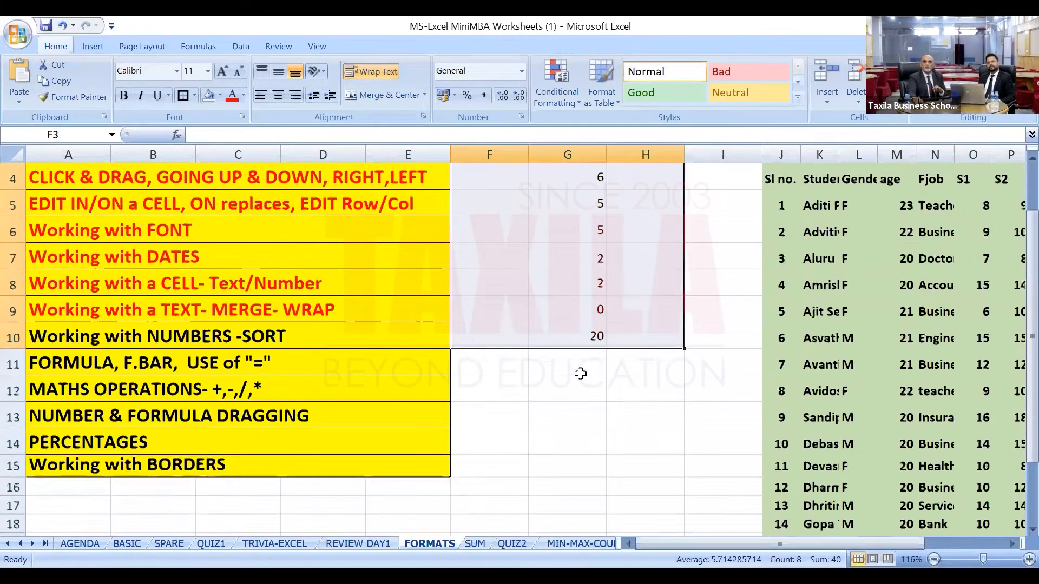
pyautogui.moveTo(484, 283); pyautogui.dragTo(723, 382)
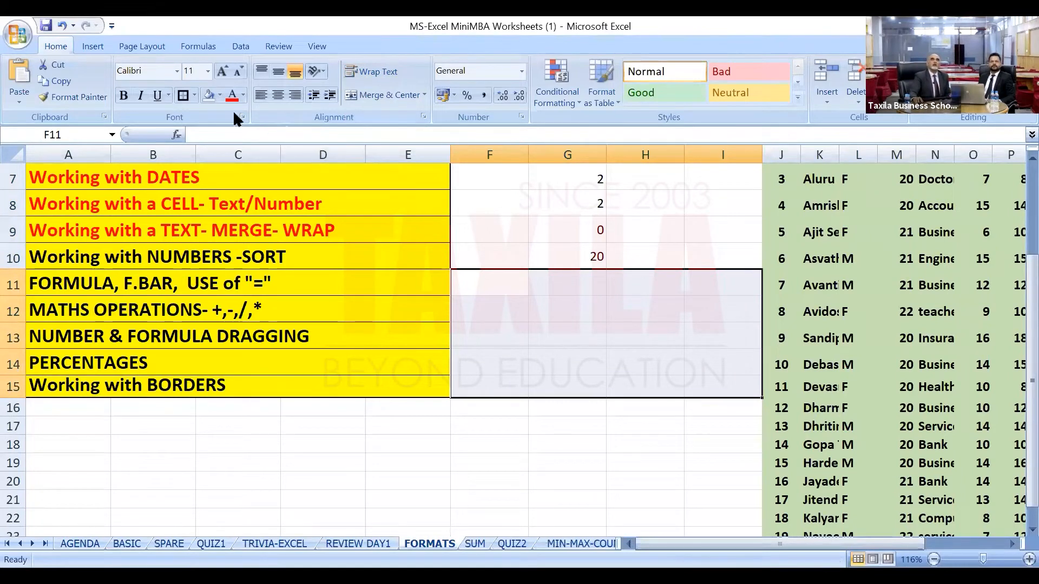
pyautogui.click(373, 95)
pyautogui.click(207, 71)
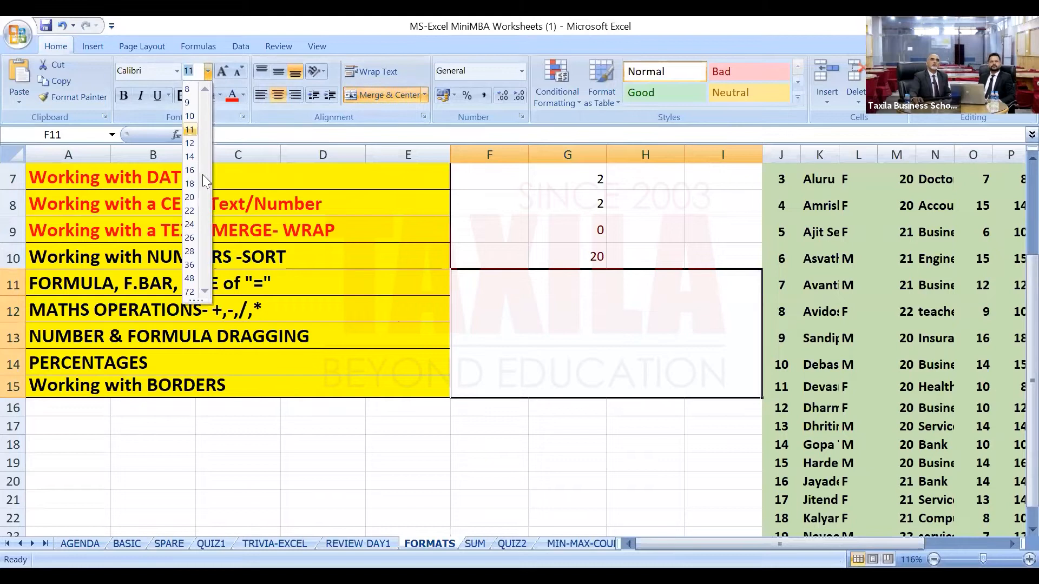
pyautogui.click(189, 264)
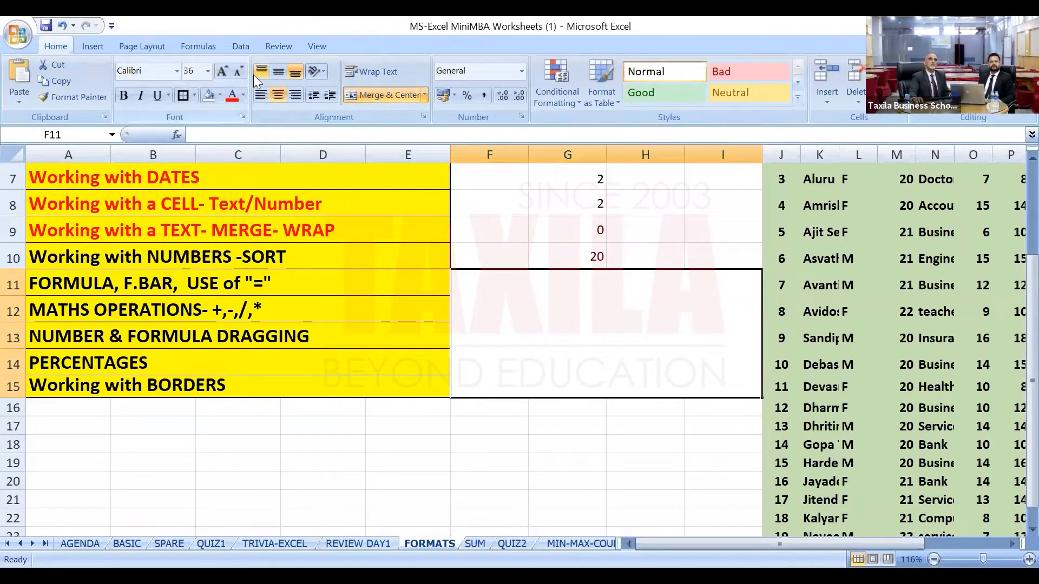
# Middle-align the merged cell F11:I15 vertically and fill it with a light gold colour.
pyautogui.click(277, 74)
pyautogui.doubleClick(573, 324)
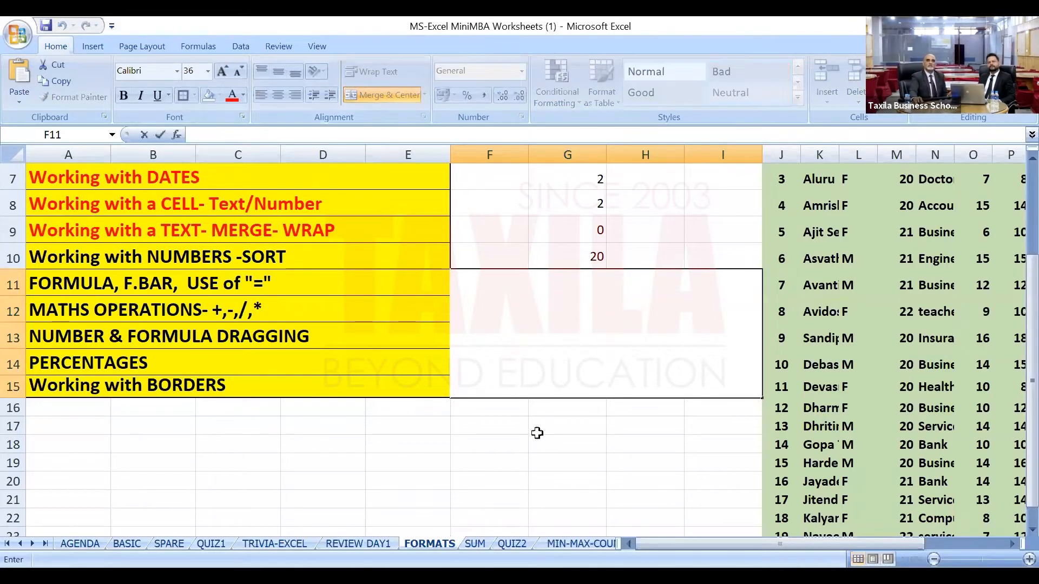
pyautogui.press('Escape')
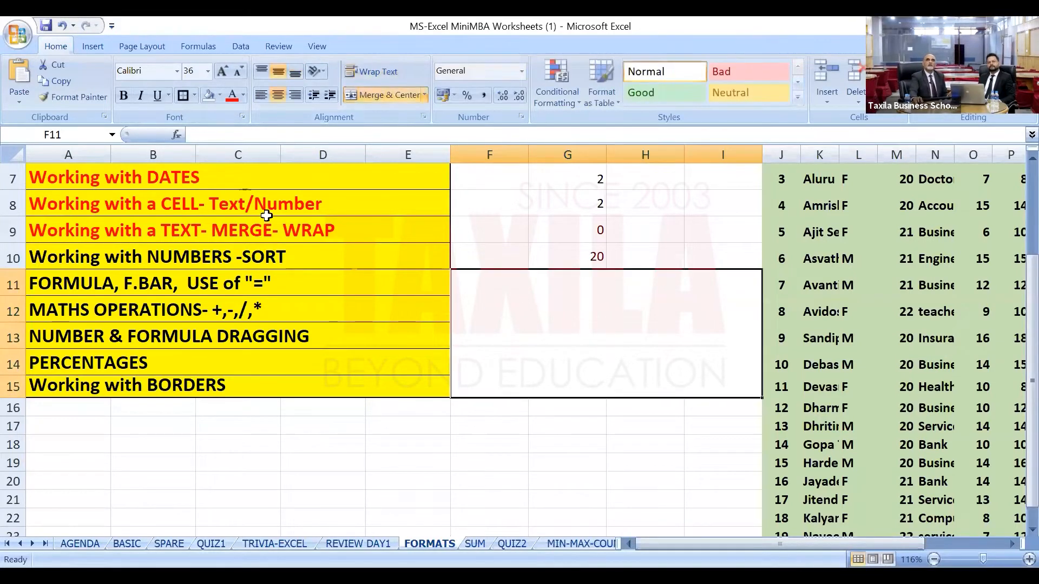
pyautogui.click(218, 96)
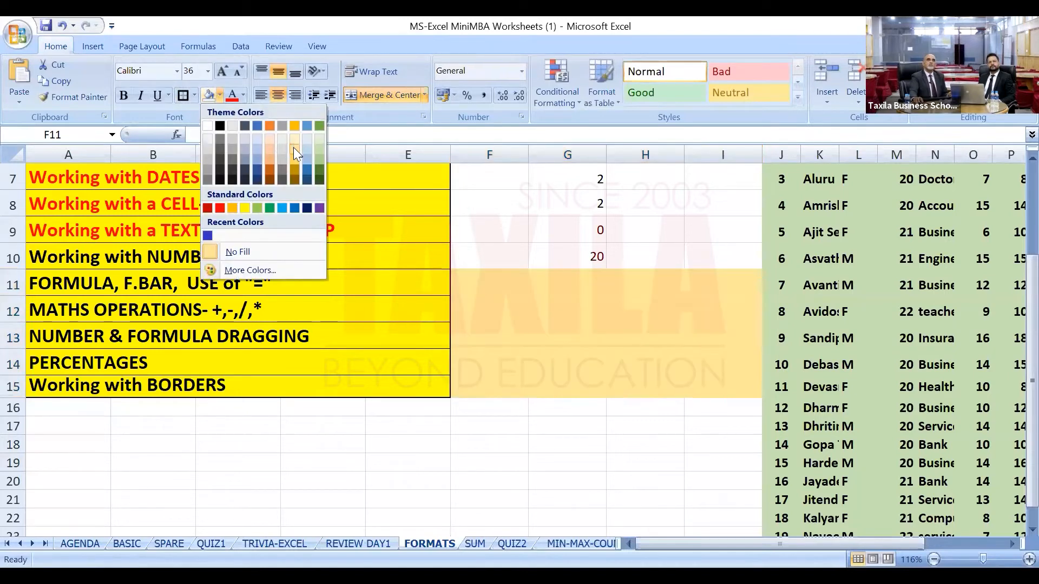
pyautogui.click(569, 315)
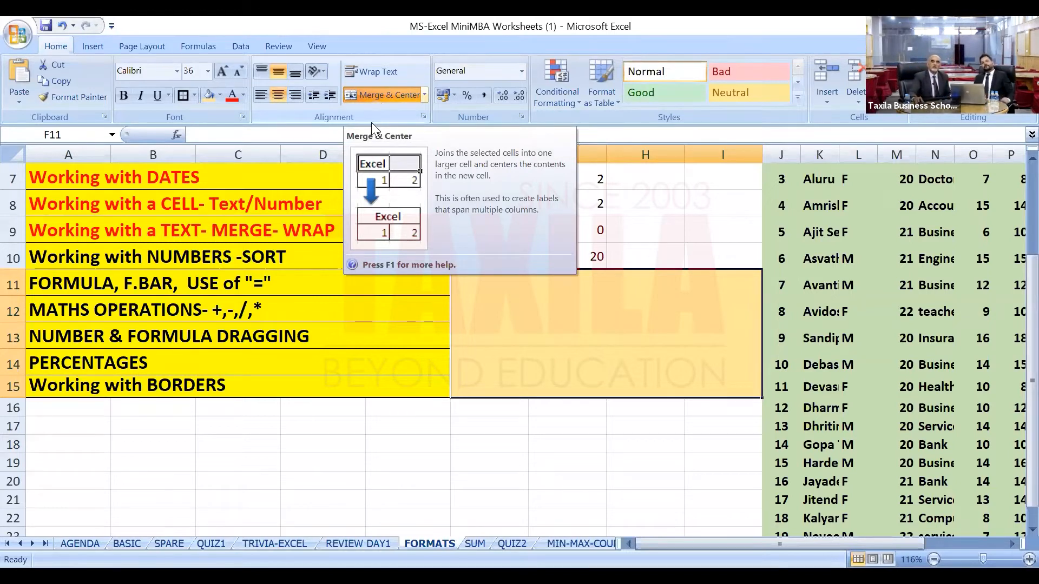
# Enter the formula =sum(G4:G9) in the merged cell F11:I15 to total the chocolate numbers.
pyautogui.doubleClick(585, 347)
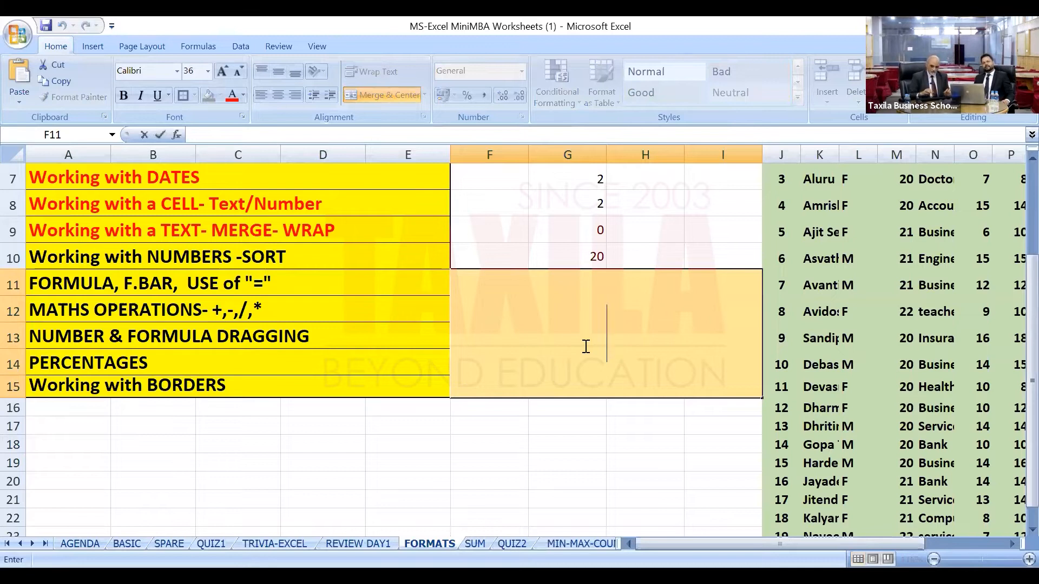
pyautogui.write('=')
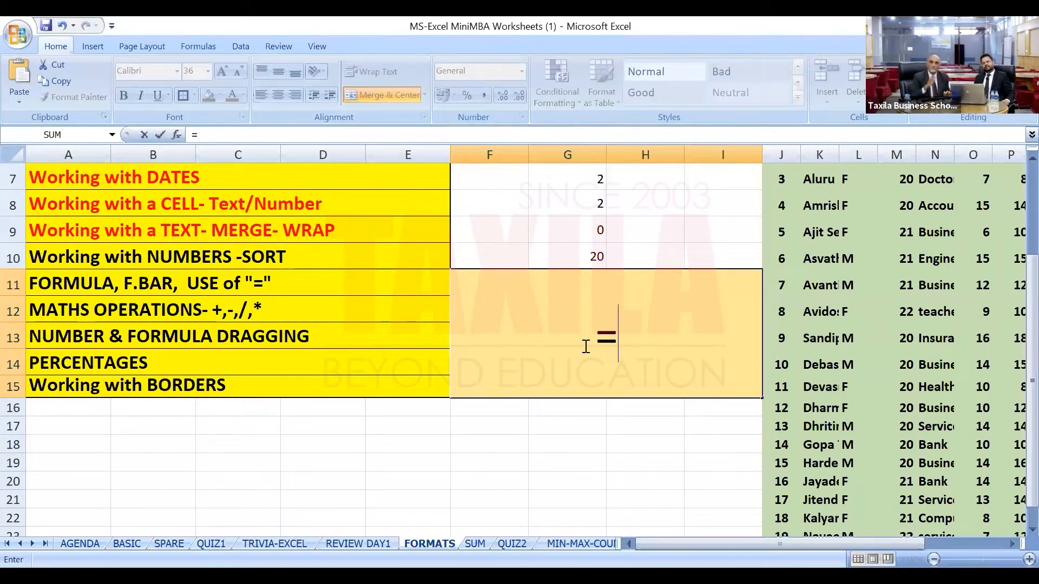
pyautogui.write('sum')
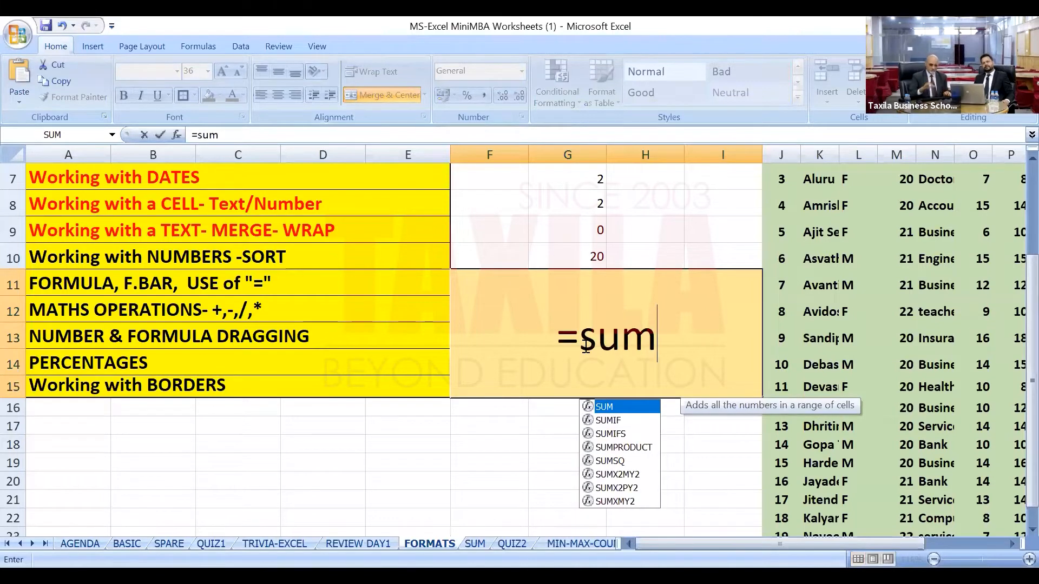
pyautogui.write('(')
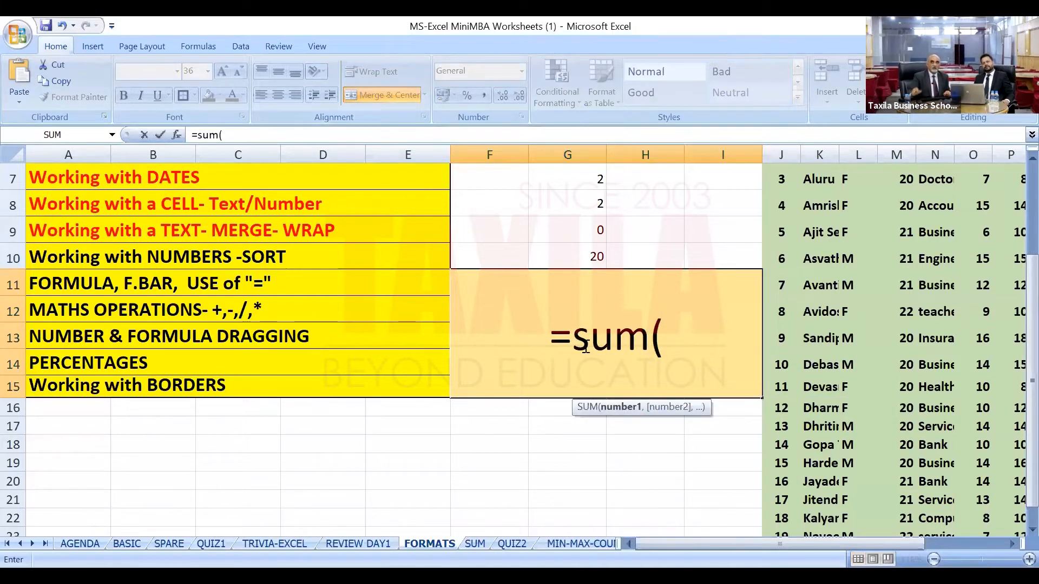
pyautogui.click(596, 231)
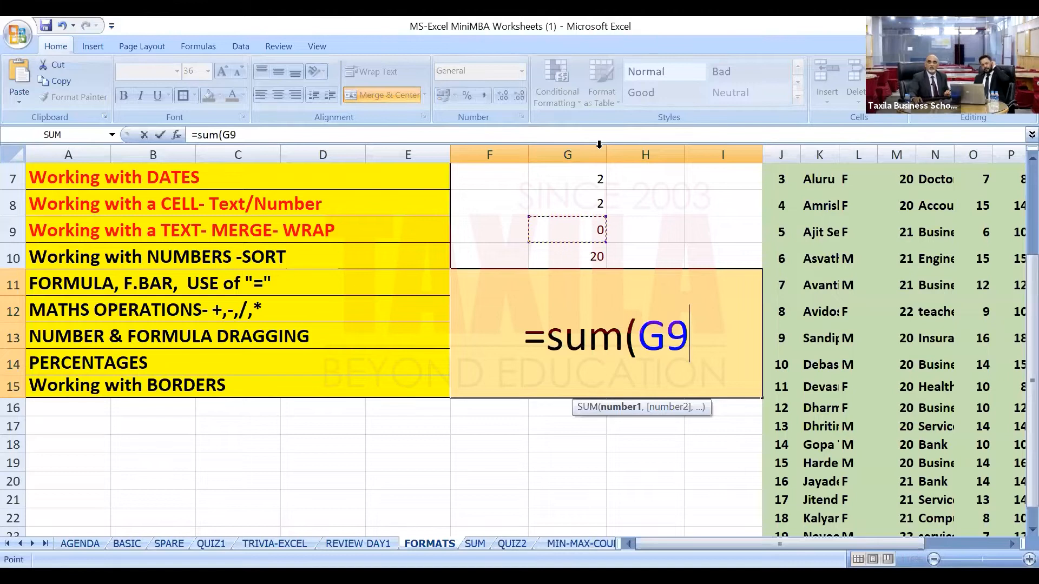
pyautogui.scroll(2, 585, 206)
pyautogui.keyDown('shift'); pyautogui.click(584, 209); pyautogui.keyUp('shift')
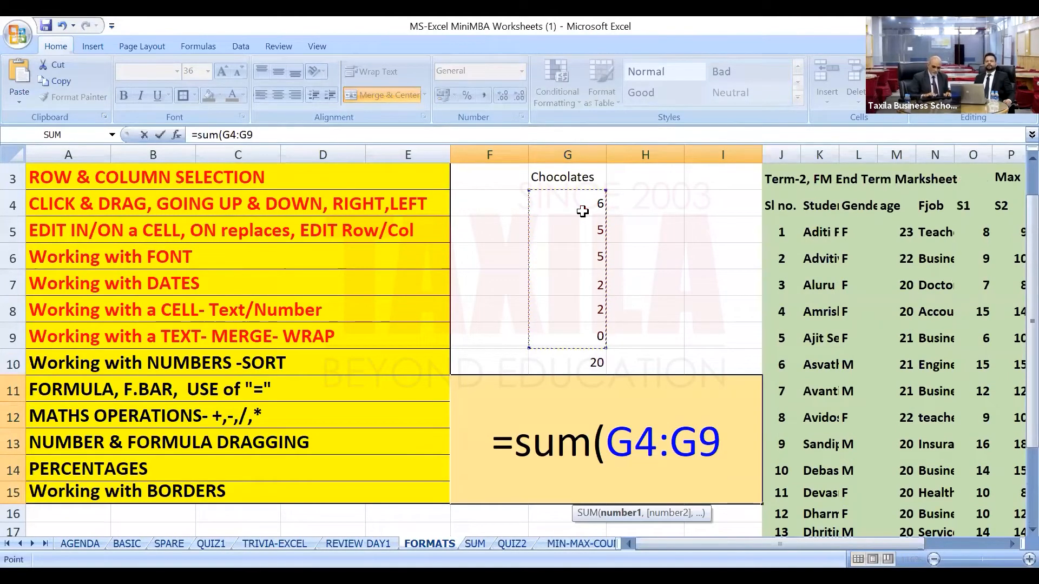
pyautogui.write(')')
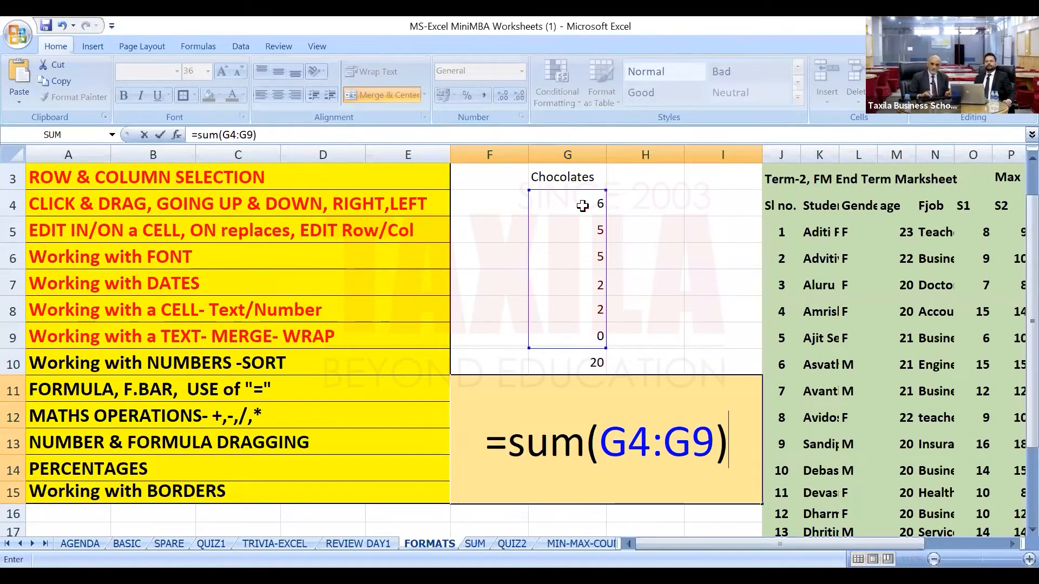
pyautogui.press('Return')
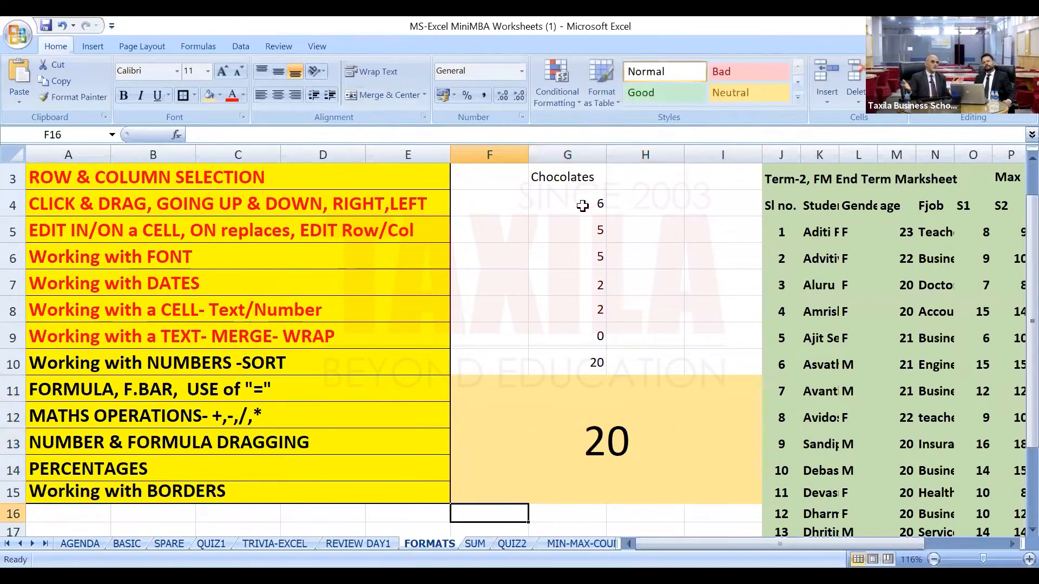
# Replace the SUM expression in the merged cell's formula with a, and with b, to browse the functions starting with each letter.
pyautogui.scroll(-2, 684, 401)
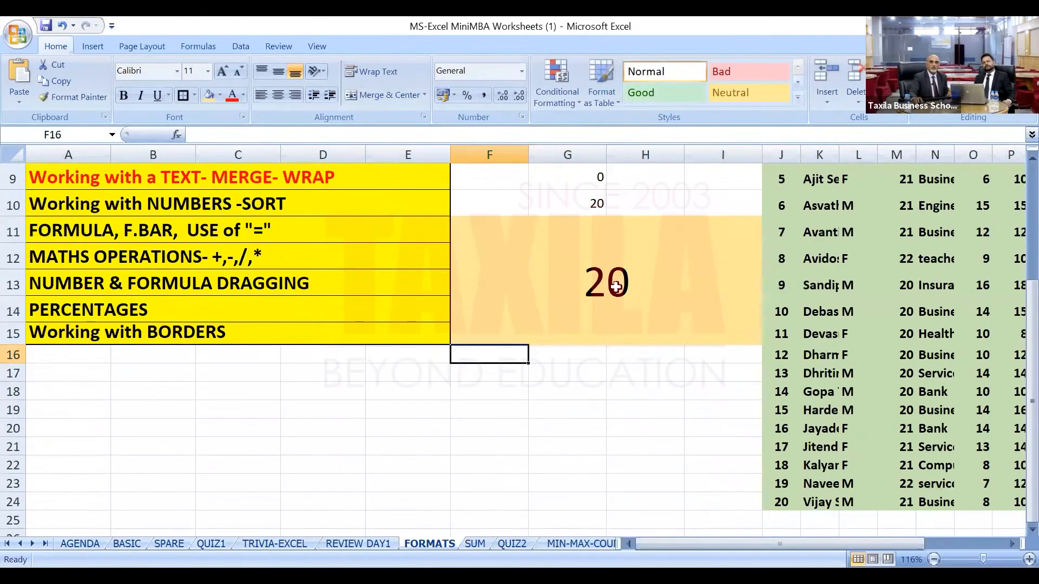
pyautogui.click(607, 287)
pyautogui.doubleClick(607, 286)
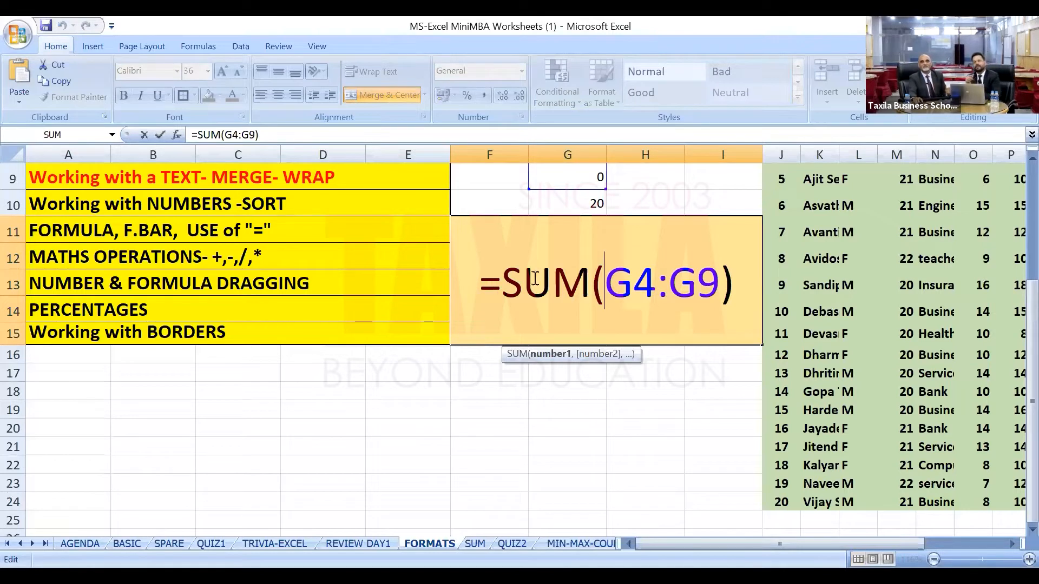
pyautogui.moveTo(509, 285); pyautogui.dragTo(754, 281)
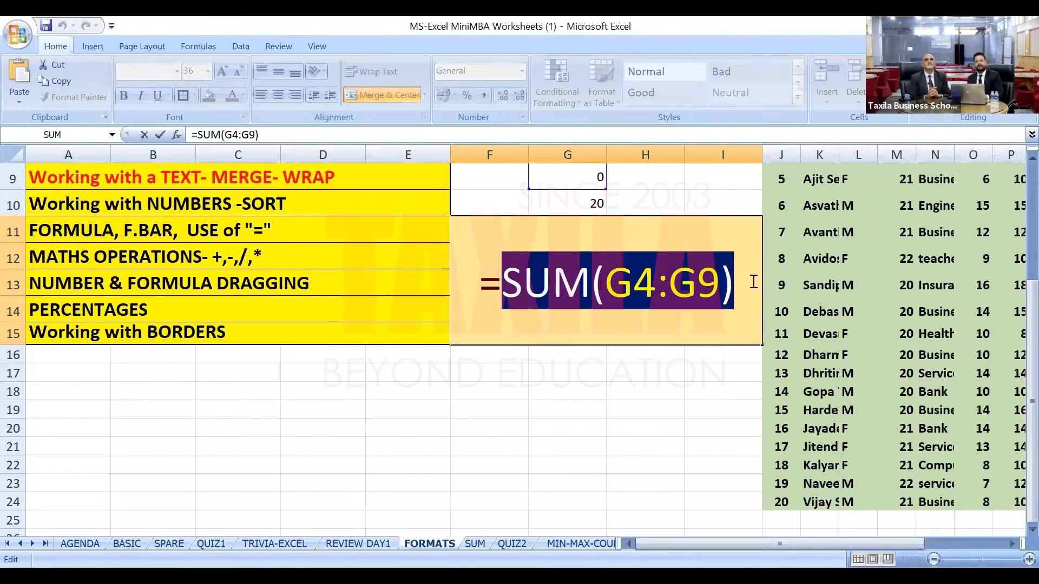
pyautogui.write('a')
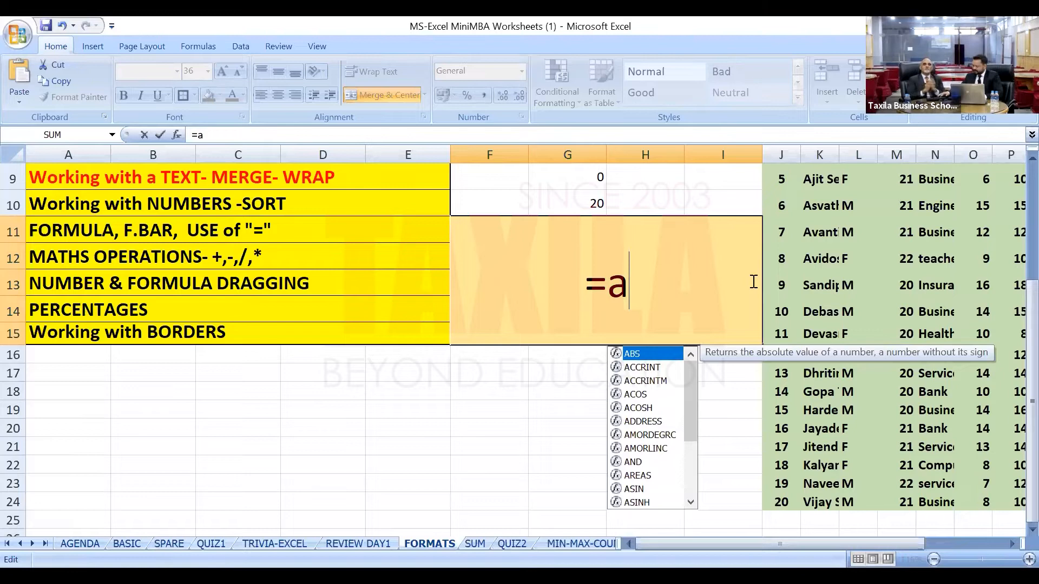
pyautogui.press('BackSpace')
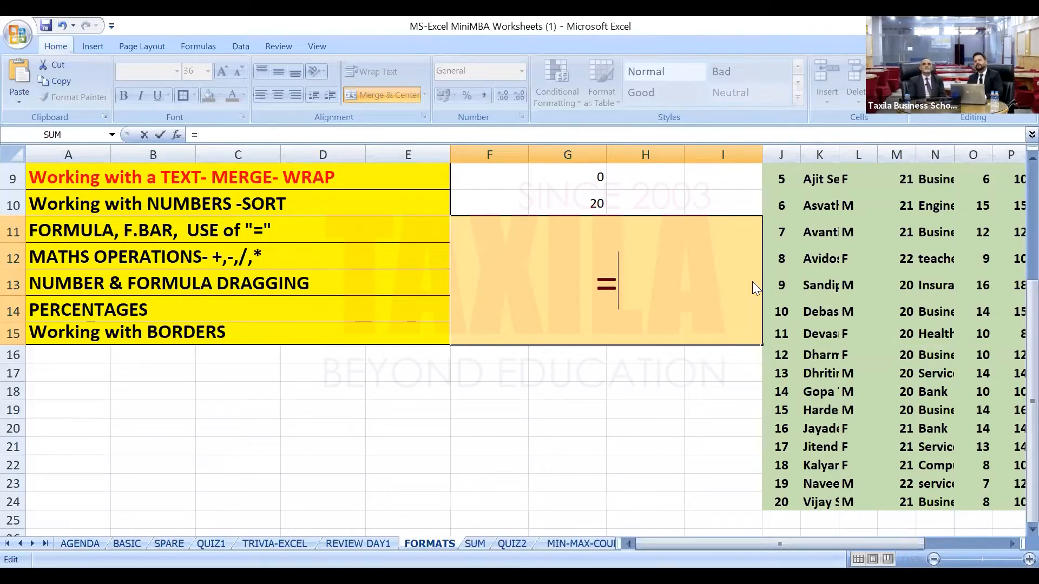
pyautogui.write('b')
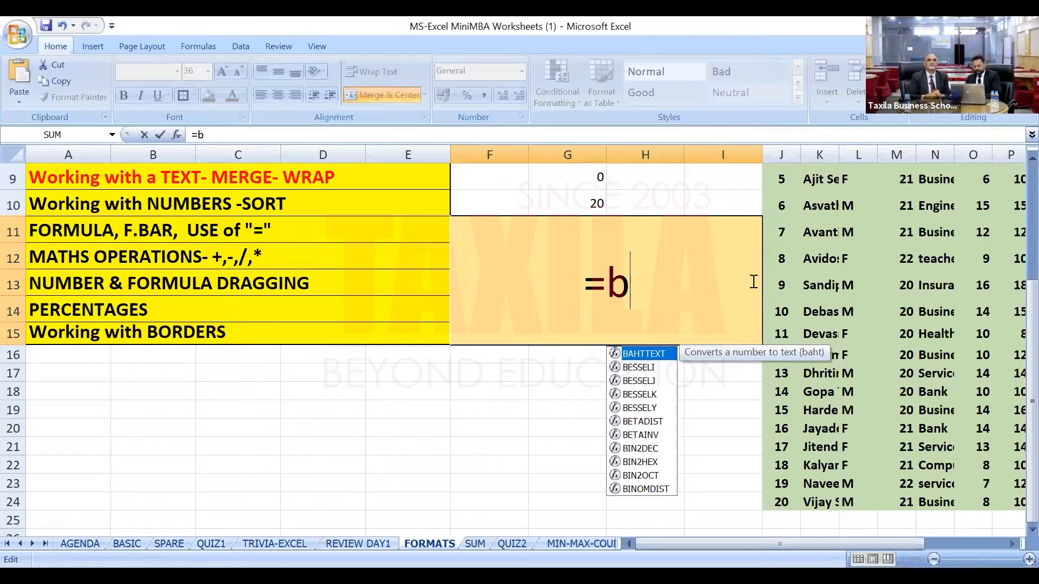
pyautogui.press('BackSpace')
# Try starting an ABS function in the merged cell, and erase it back to the equals sign.
pyautogui.write('a')
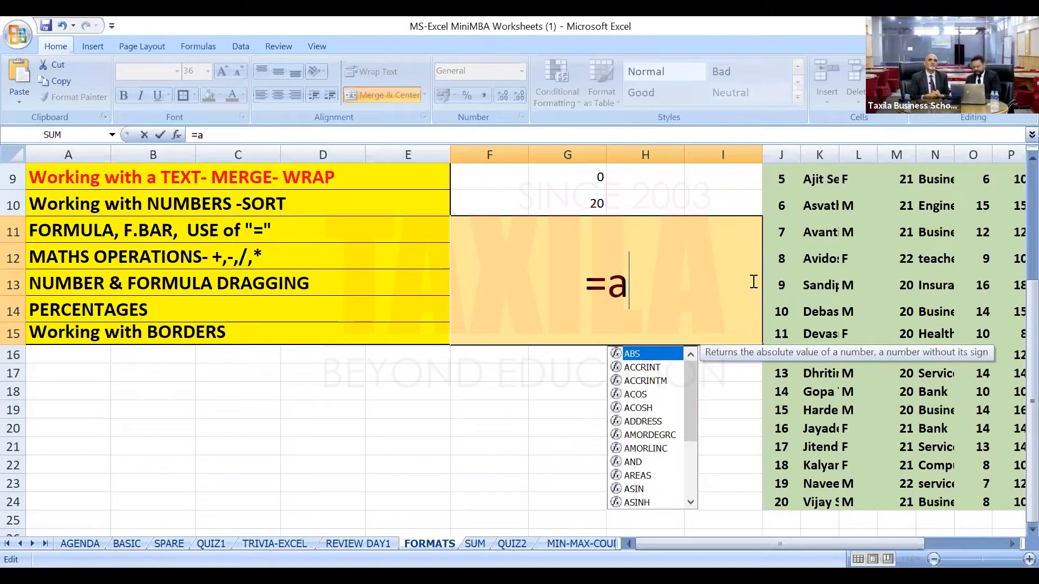
pyautogui.write('bs')
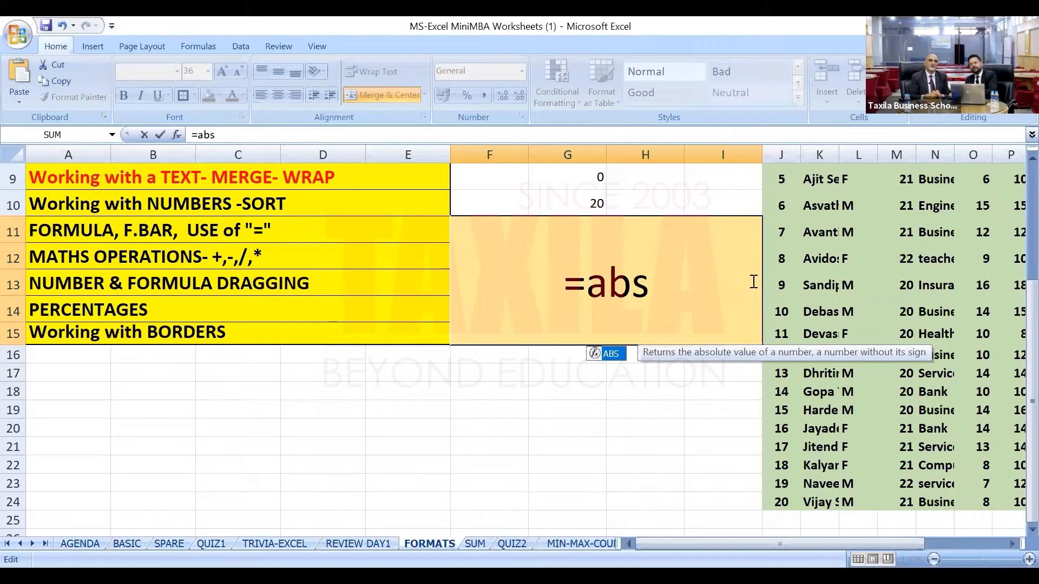
pyautogui.write('(')
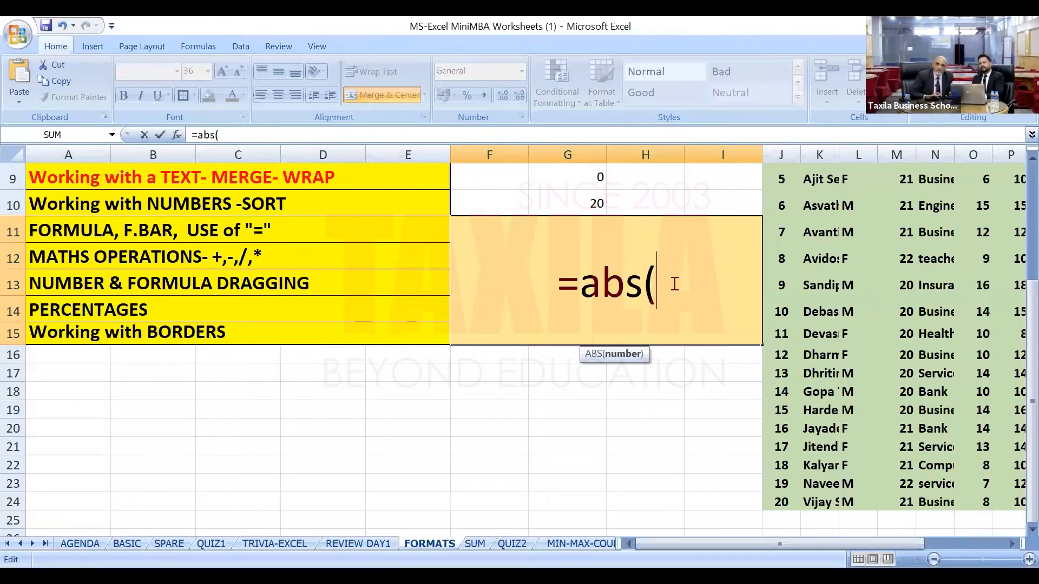
pyautogui.press('BackSpace')
pyautogui.press('BackSpace')
pyautogui.press('BackSpace')
pyautogui.press('BackSpace')
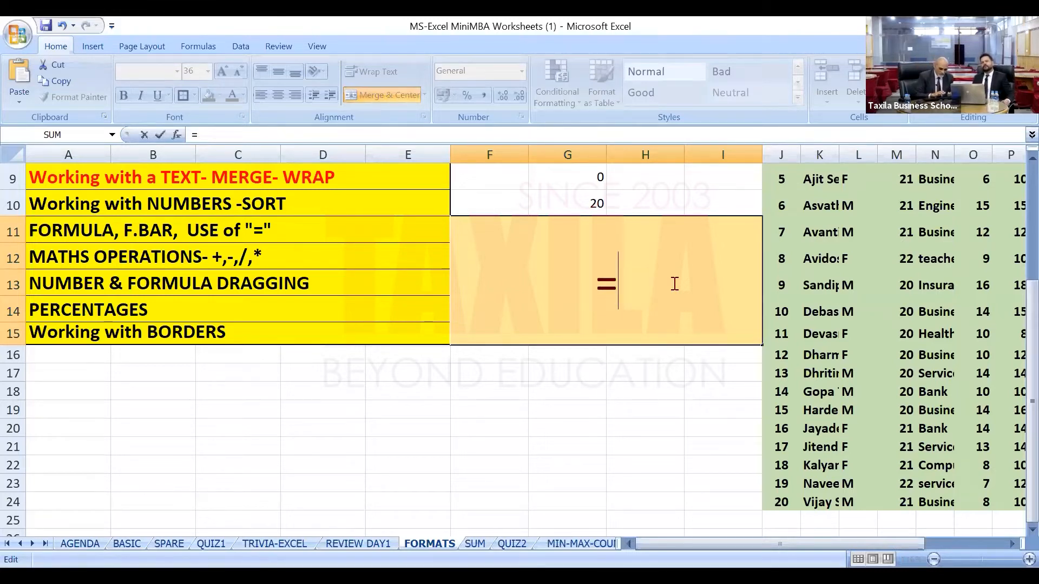
# Complete the merged cell's formula as =sum(1,2,3,4), adding the four numbers directly.
pyautogui.write('s')
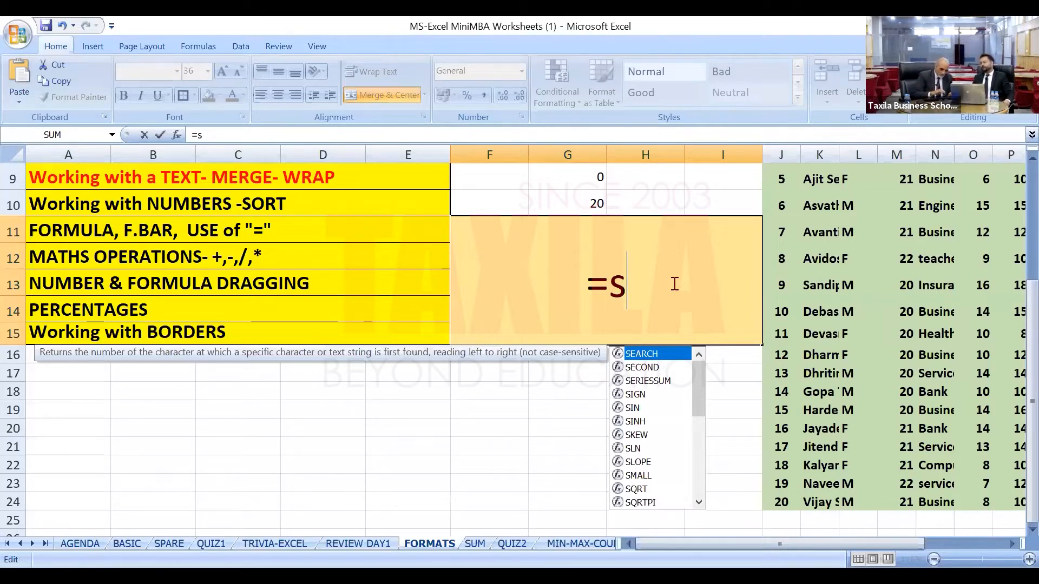
pyautogui.write('u')
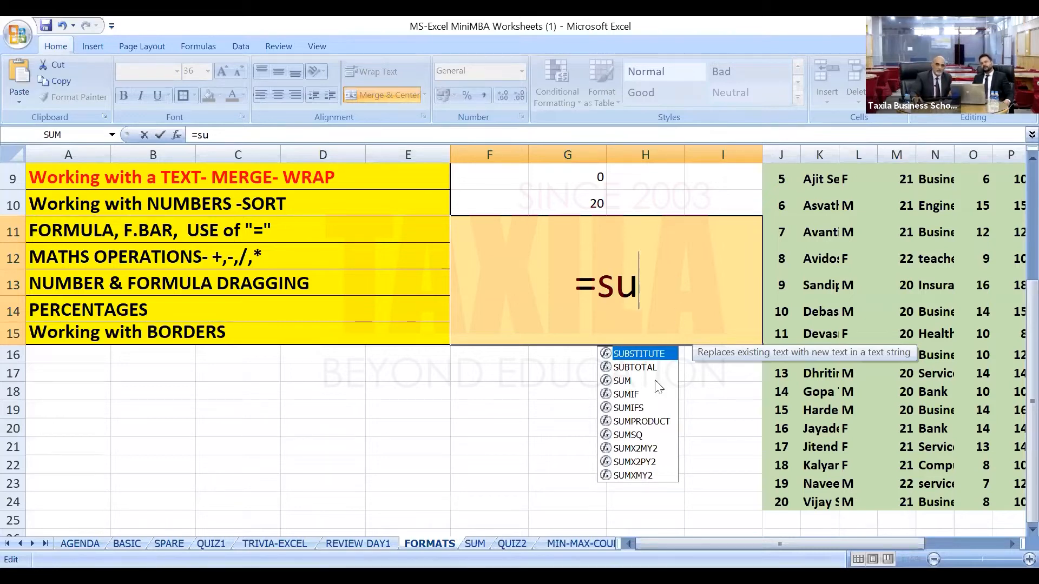
pyautogui.click(622, 381)
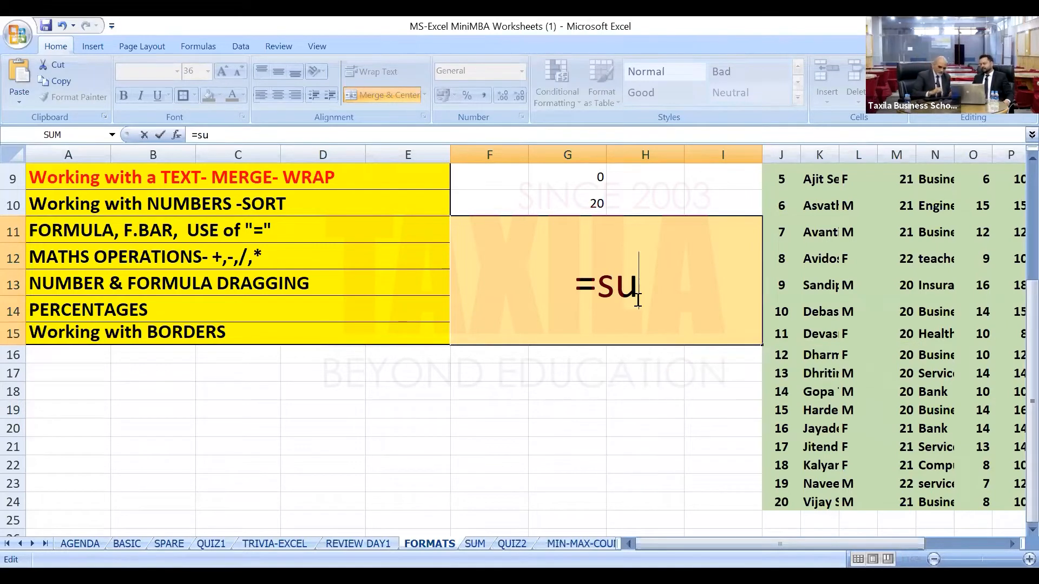
pyautogui.write('m')
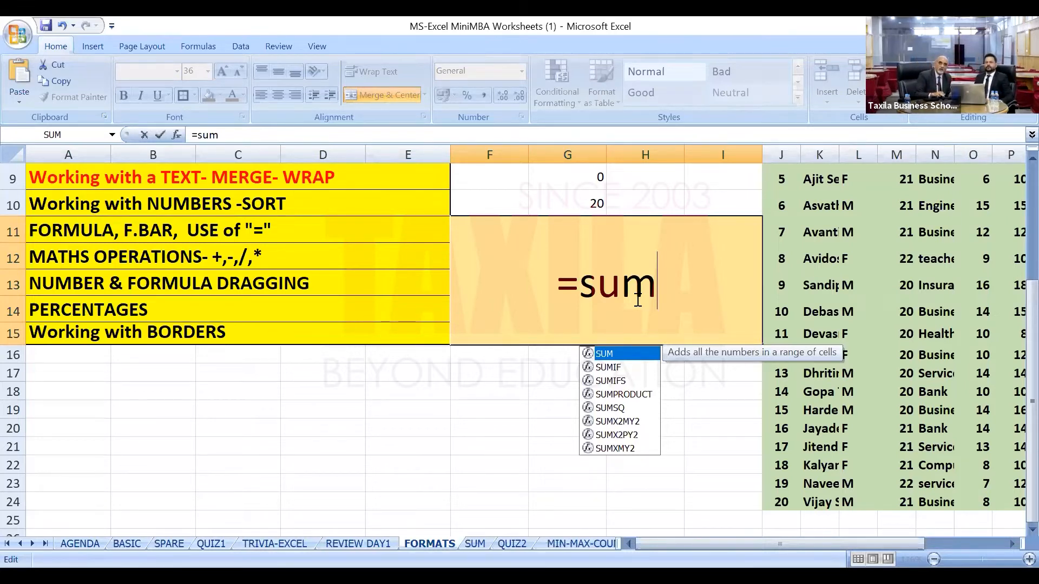
pyautogui.write('(')
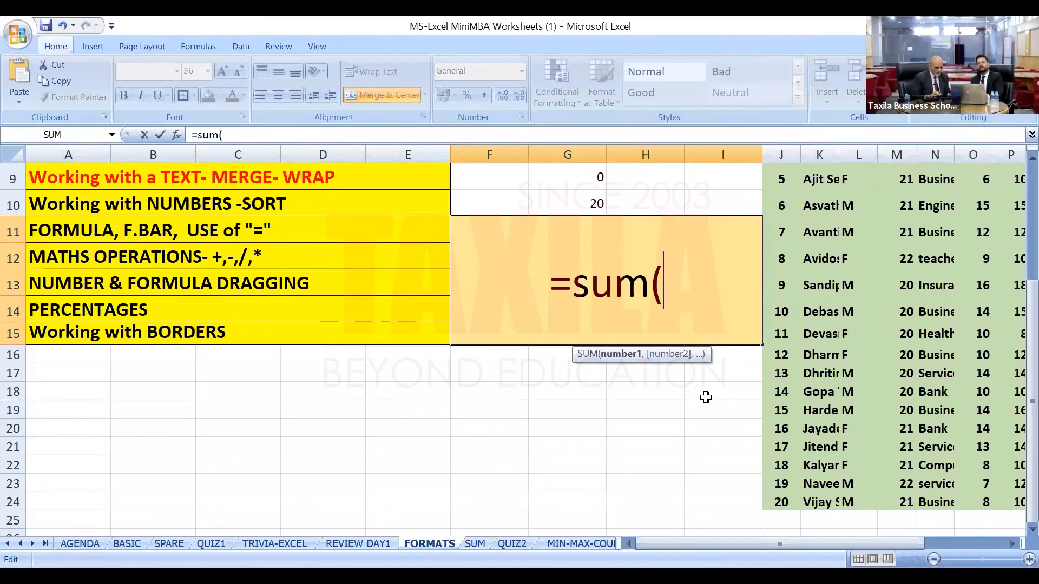
pyautogui.write('1,2,3,4)')
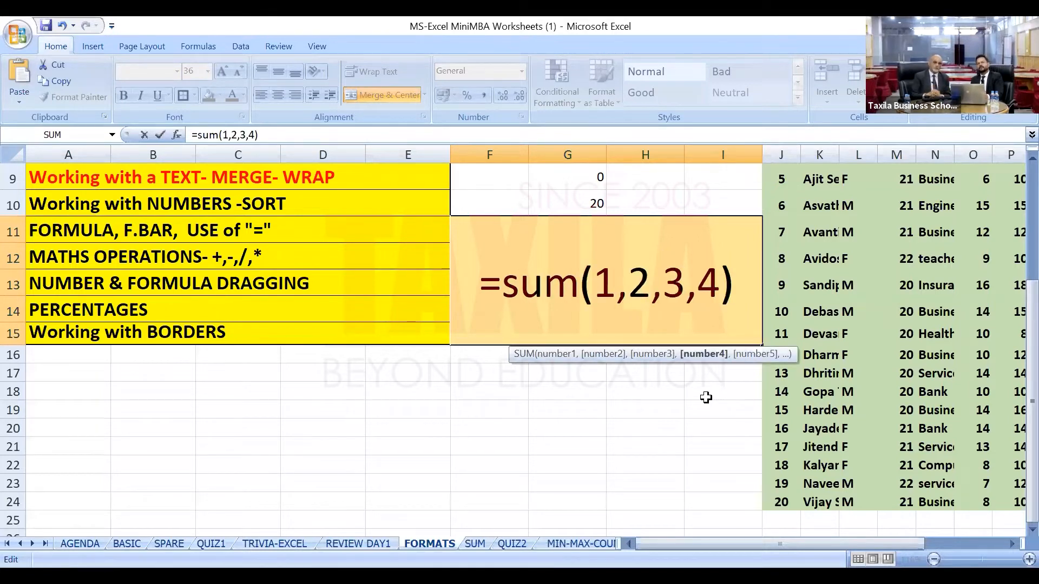
pyautogui.press('Return')
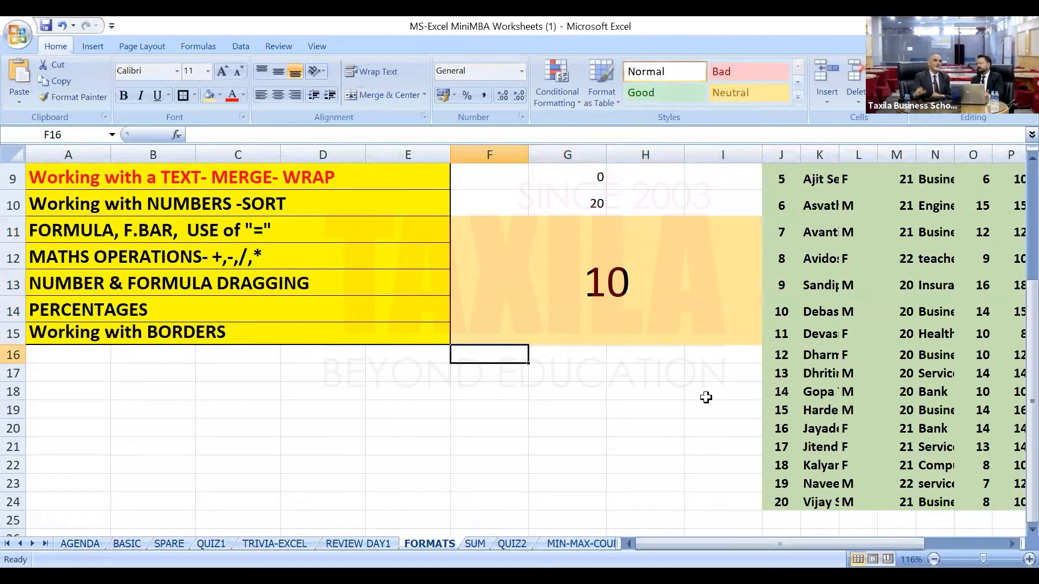
# Replace the numbers inside the merged cell's SUM formula with the cell references g4,g5,g6.
pyautogui.click(622, 283)
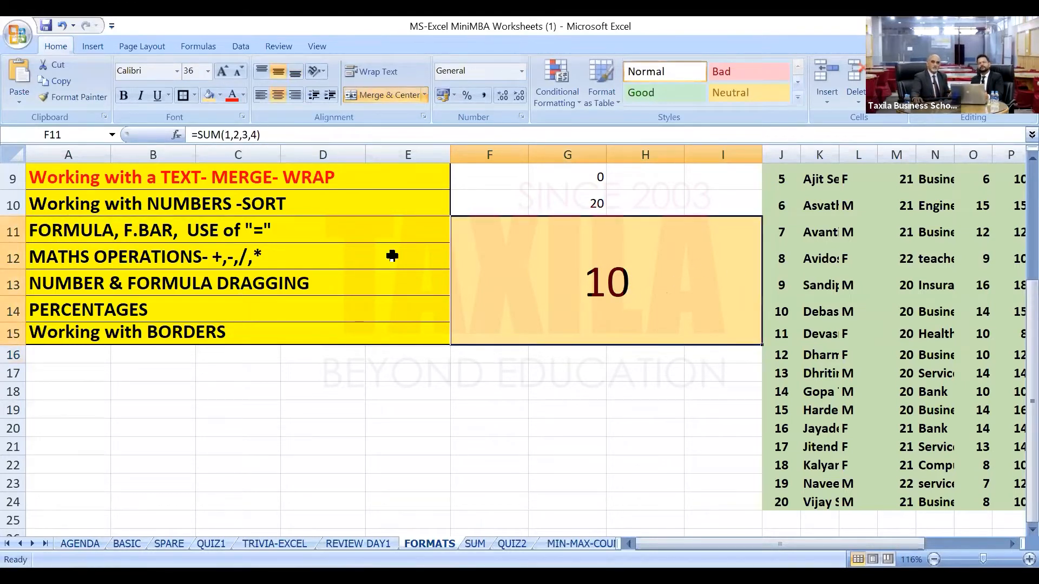
pyautogui.doubleClick(556, 253)
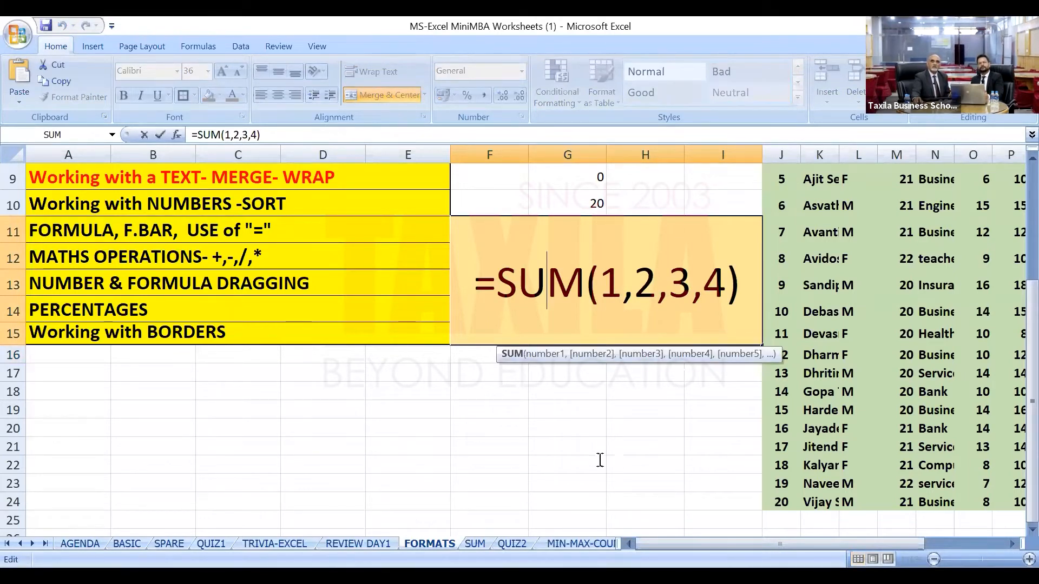
pyautogui.scroll(2, 600, 455)
pyautogui.moveTo(597, 445); pyautogui.dragTo(725, 445)
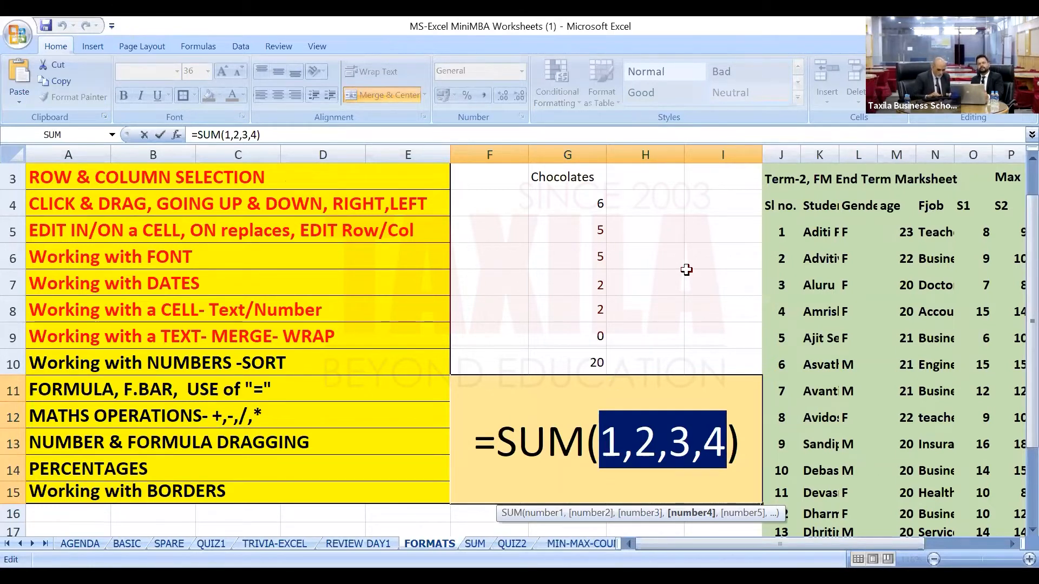
pyautogui.write('g4,')
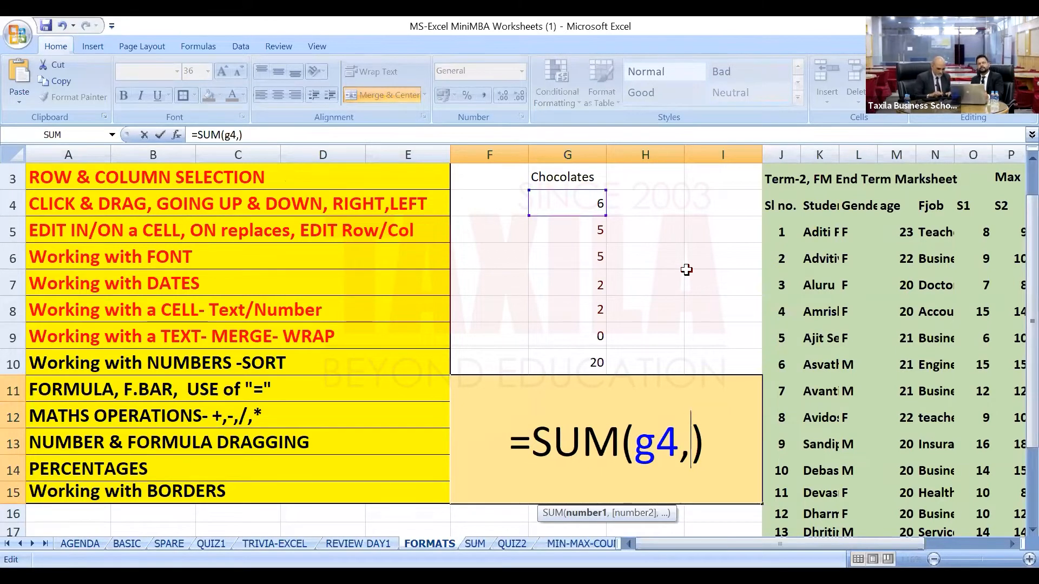
pyautogui.write('g5,')
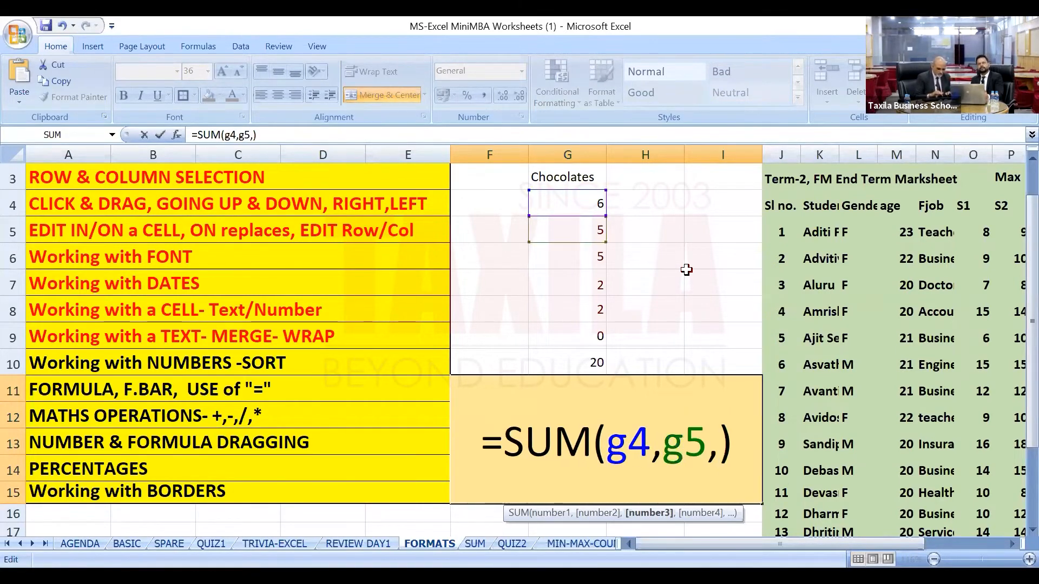
pyautogui.write('g6')
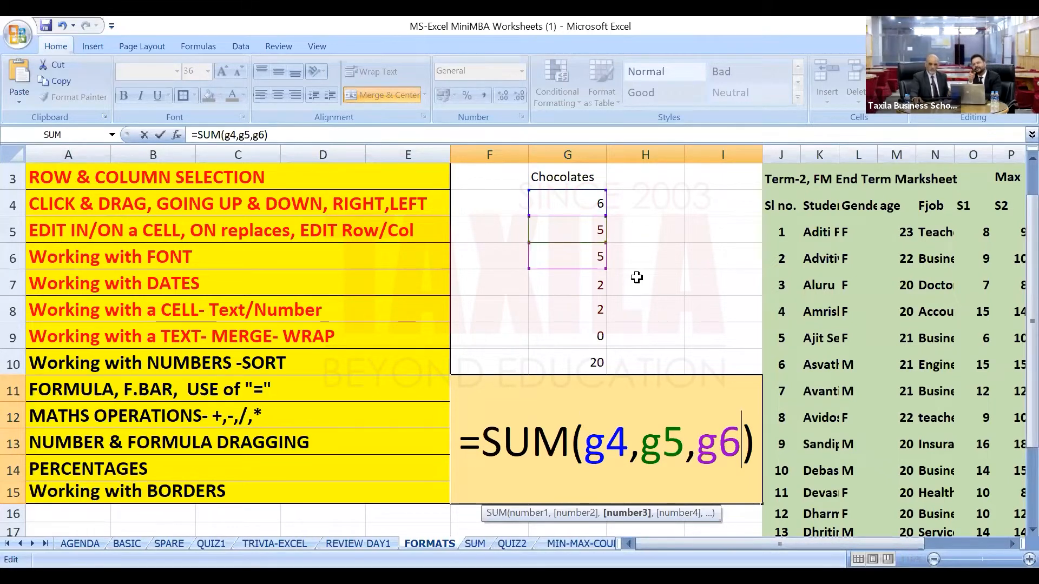
pyautogui.press('Return')
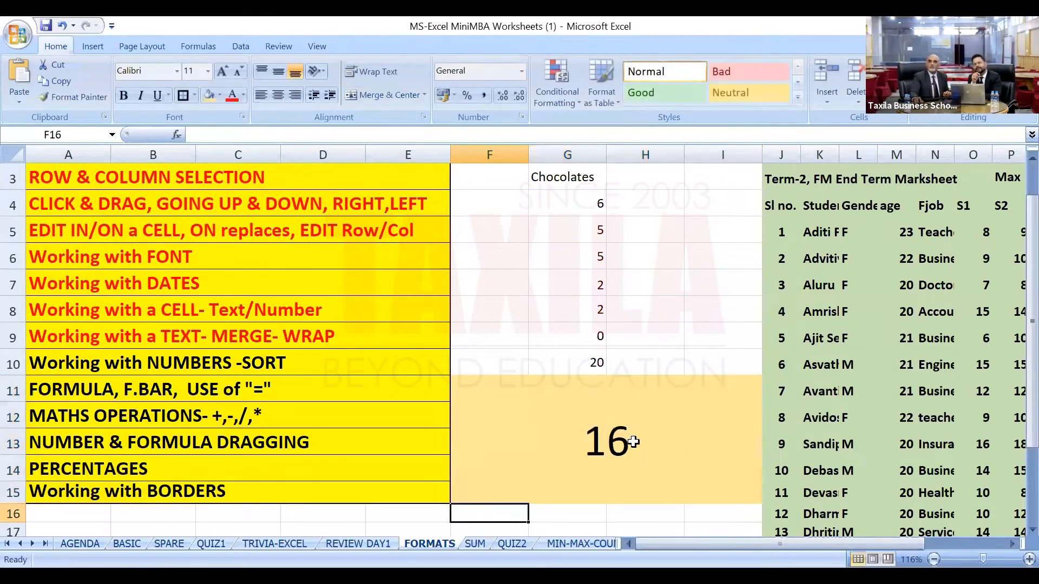
pyautogui.scroll(5, 514, 347)
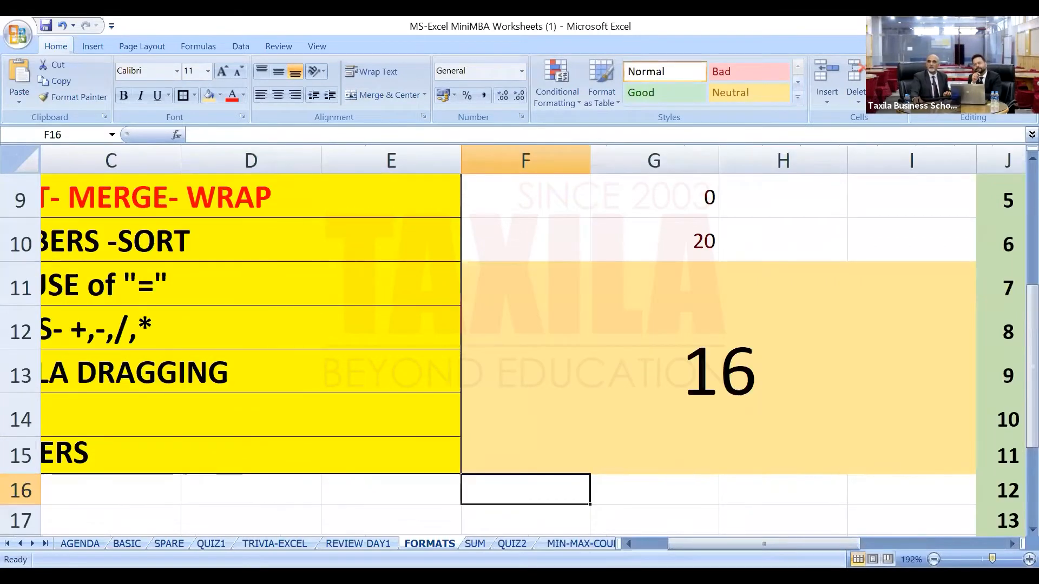
pyautogui.scroll(2, 1011, 416)
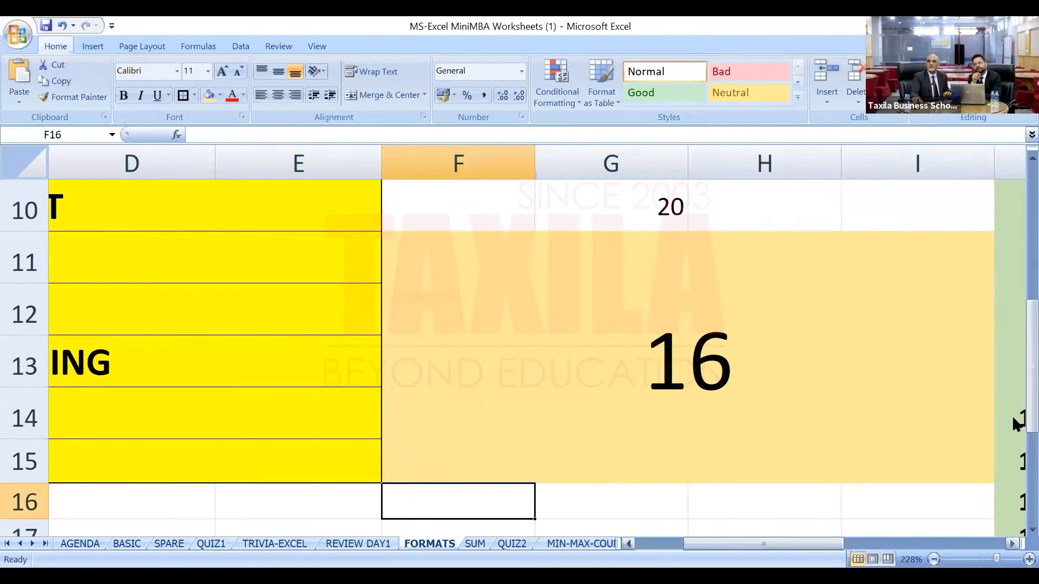
pyautogui.moveTo(1012, 372); pyautogui.dragTo(1011, 353)
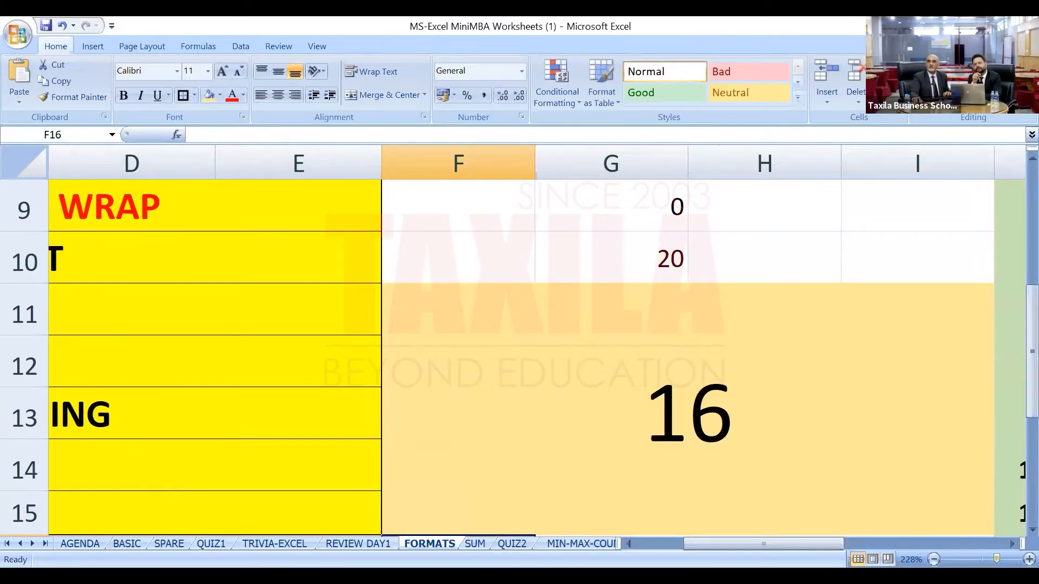
# Change the merged cell's formula to =SUM(G7,G8,G9) by moving its highlighted references down the Chocolates column.
pyautogui.scroll(-3, 1012, 378)
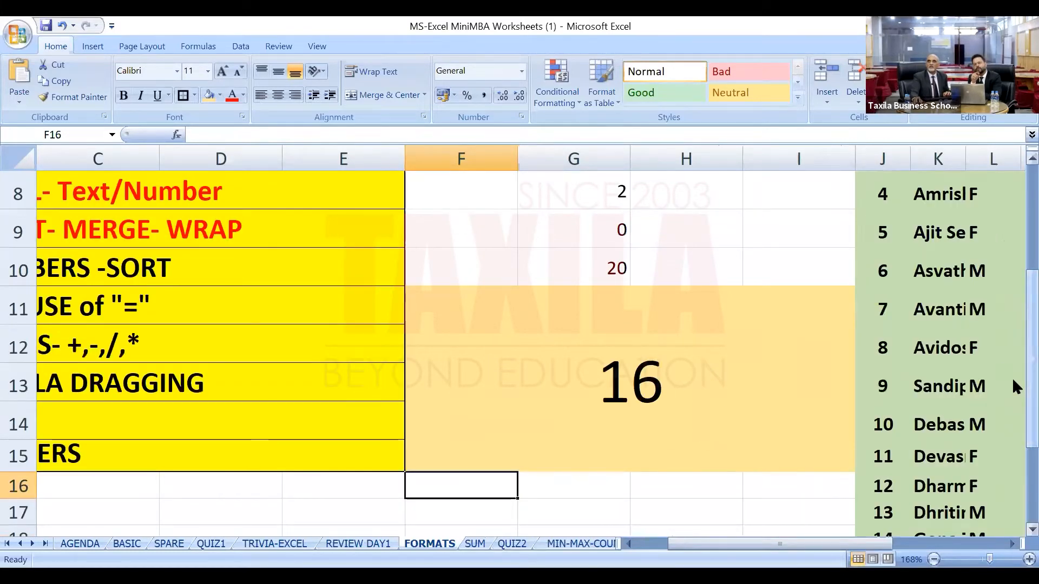
pyautogui.moveTo(1012, 359); pyautogui.dragTo(1012, 355)
pyautogui.scroll(-3, 578, 402)
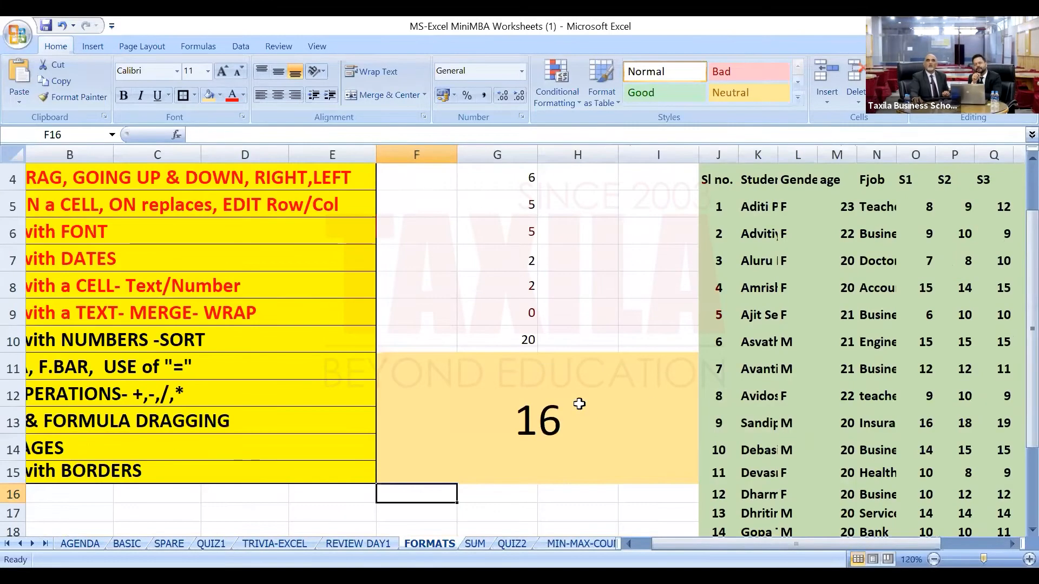
pyautogui.click(541, 419)
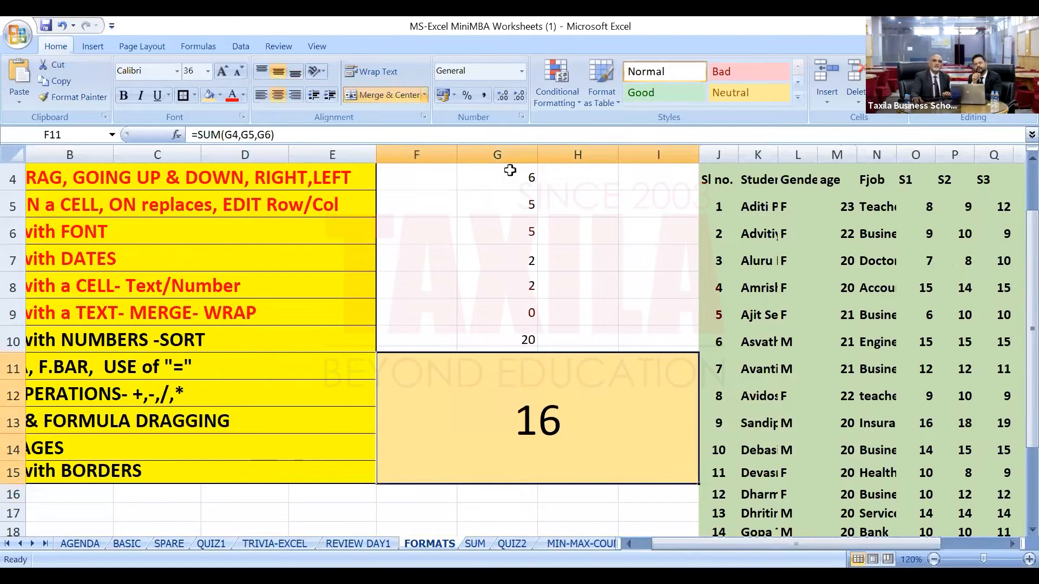
pyautogui.press('F2')
pyautogui.moveTo(1014, 377); pyautogui.dragTo(1013, 366)
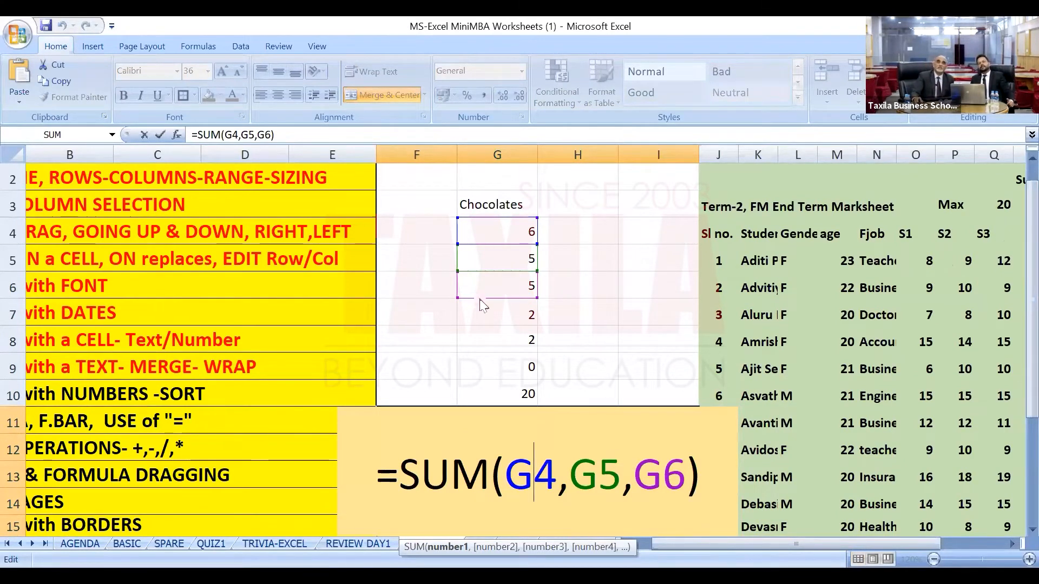
pyautogui.click(480, 382)
pyautogui.click(479, 374)
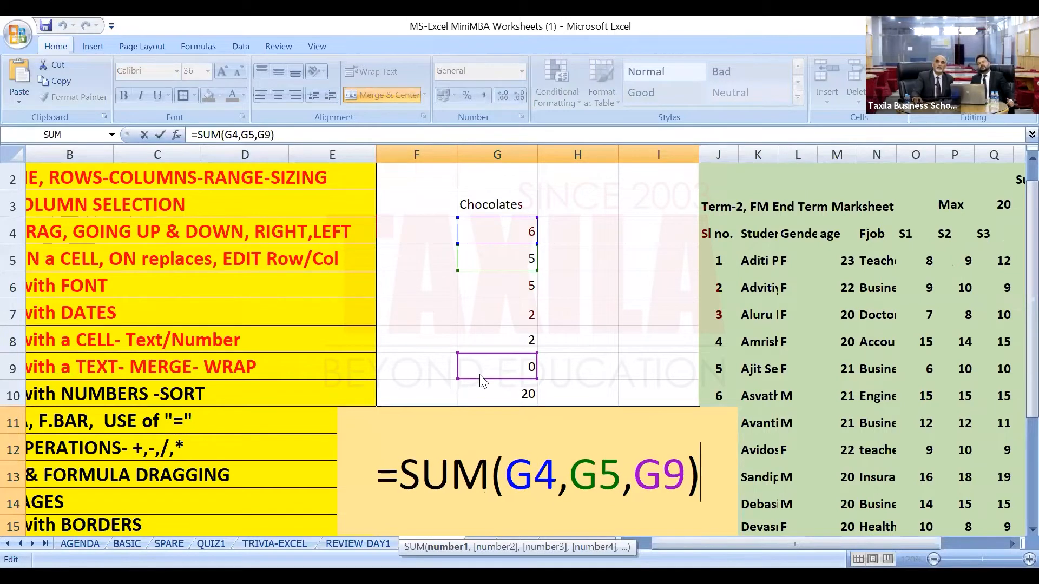
pyautogui.moveTo(487, 265); pyautogui.dragTo(488, 346)
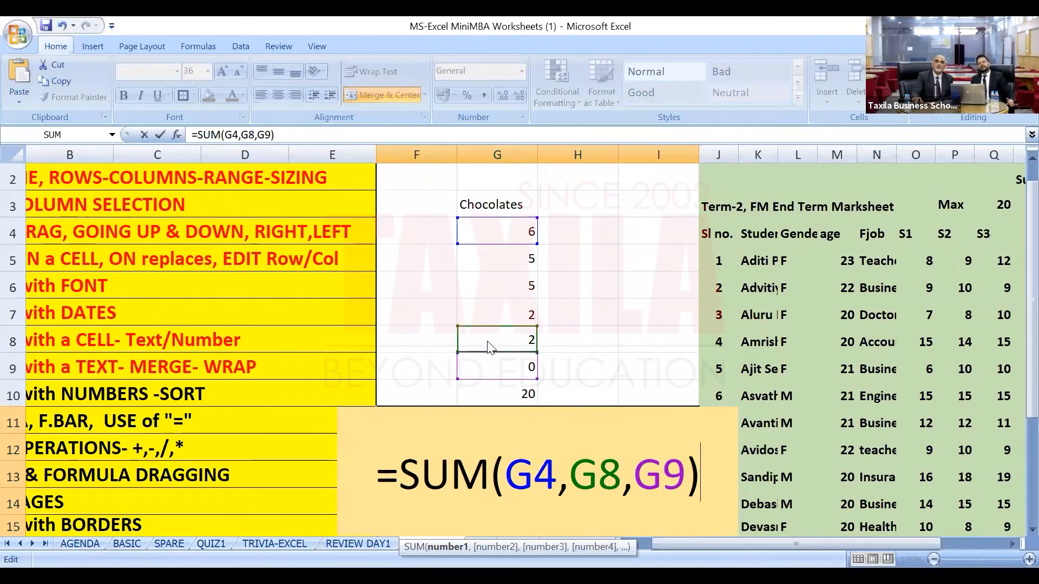
pyautogui.moveTo(484, 243); pyautogui.dragTo(487, 324)
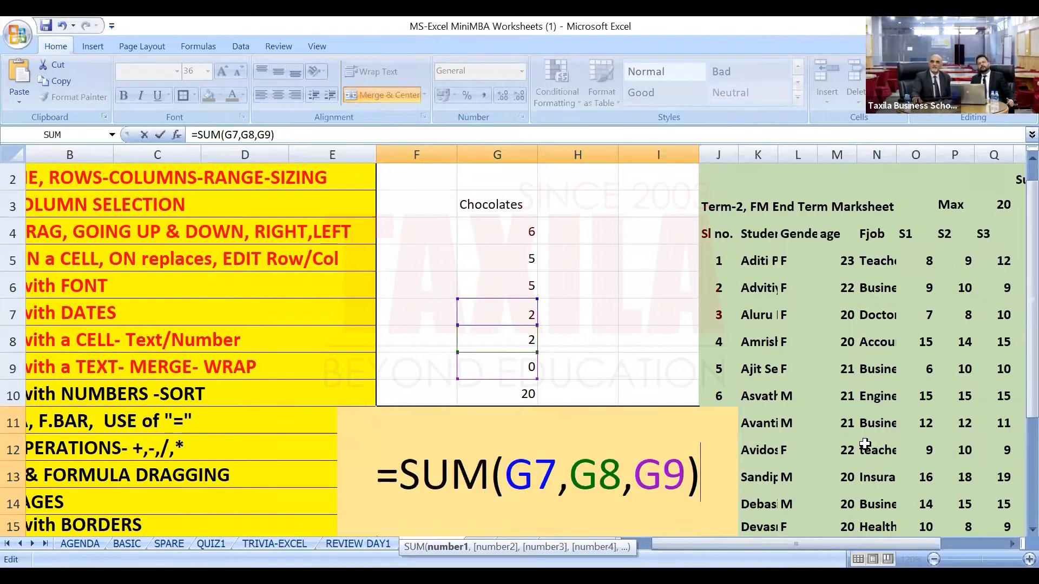
pyautogui.scroll(-2, 865, 444)
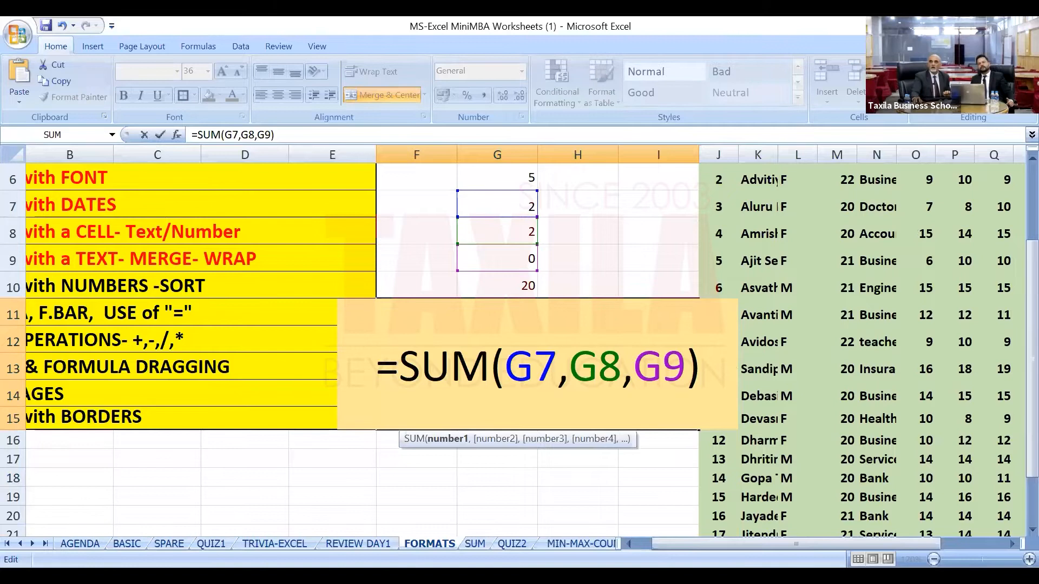
pyautogui.press('Return')
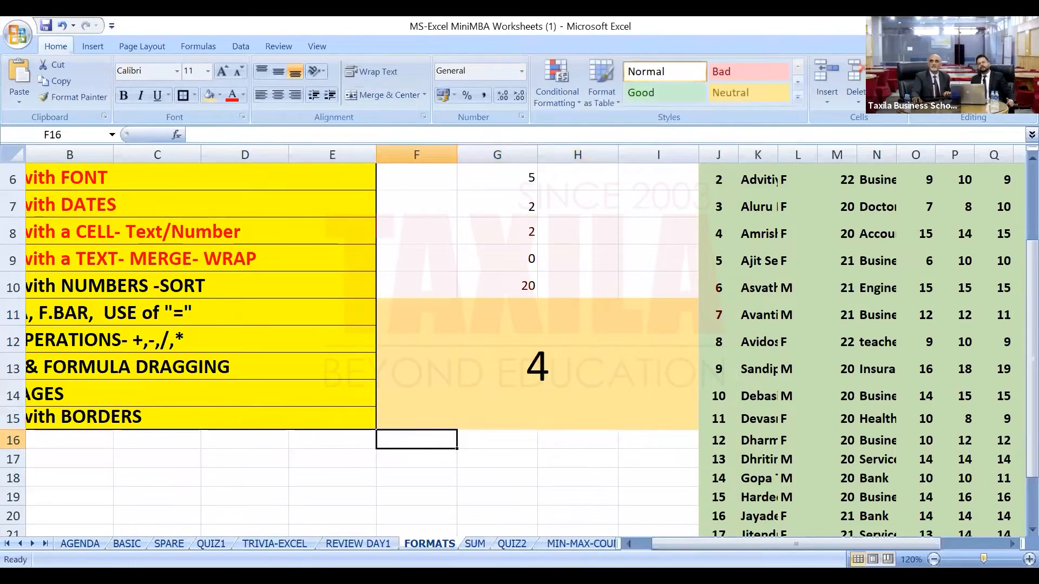
# Reopen the merged cell's SUM formula to examine its coloured cell references, and close it without editing.
pyautogui.scroll(4, 613, 416)
pyautogui.doubleClick(609, 411)
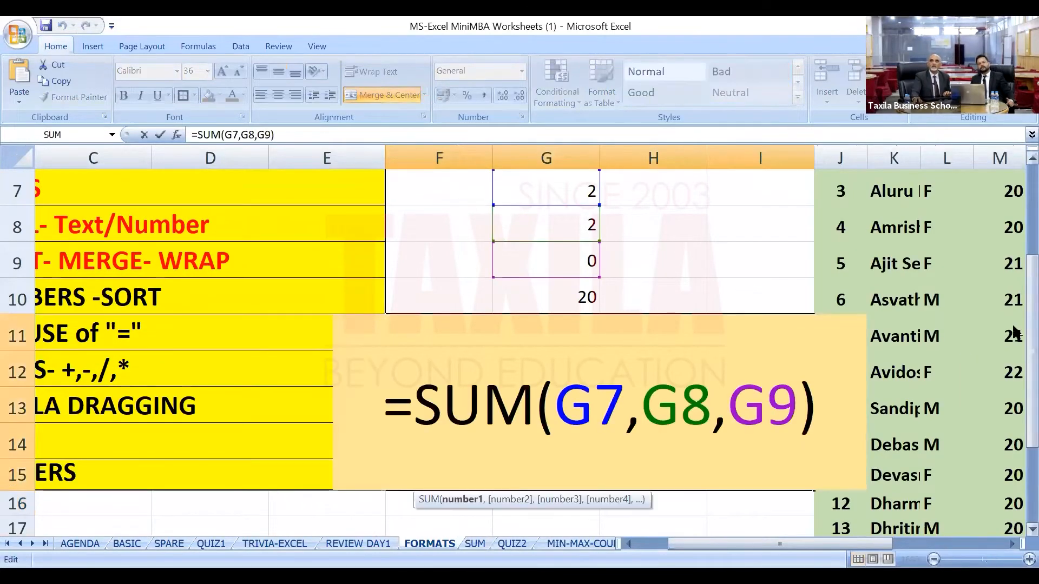
pyautogui.moveTo(1031, 336); pyautogui.dragTo(1020, 331)
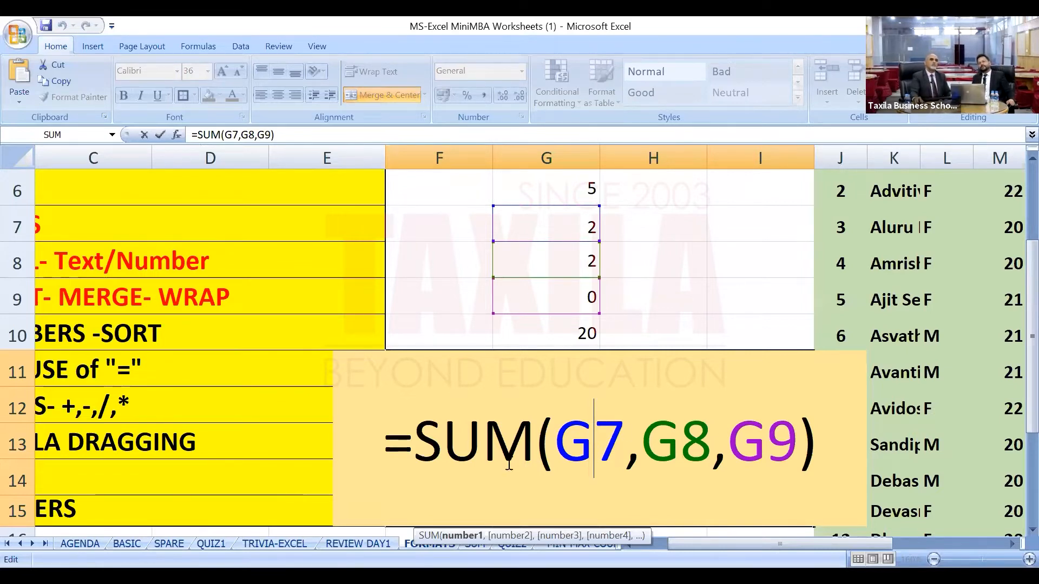
pyautogui.press('Return')
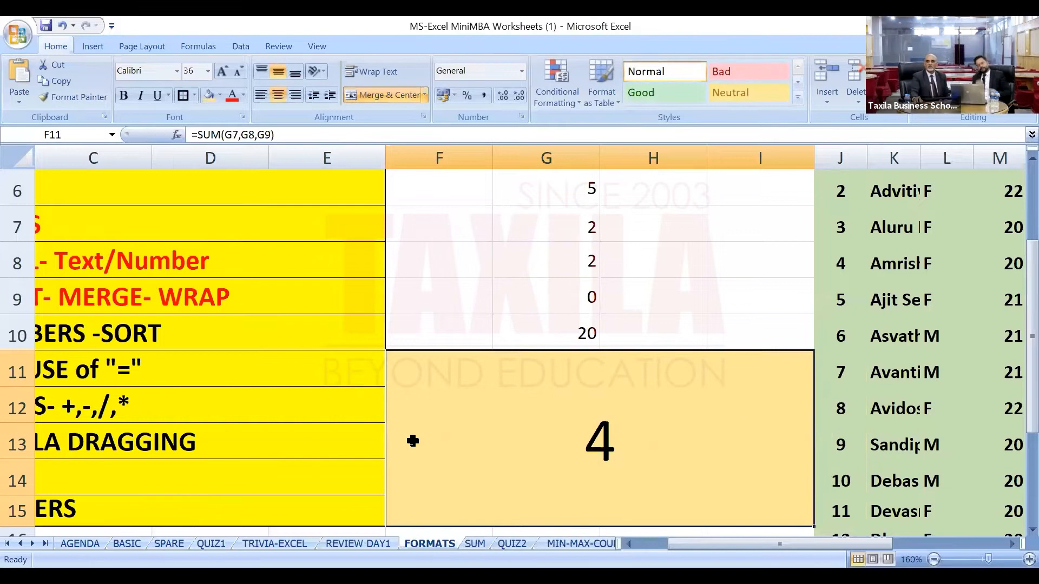
# Clear the contents of columns F to I, removing the chocolate numbers and the SUM formula.
pyautogui.keyDown('ctrl'); pyautogui.scroll(-4, 510, 300); pyautogui.keyUp('ctrl')
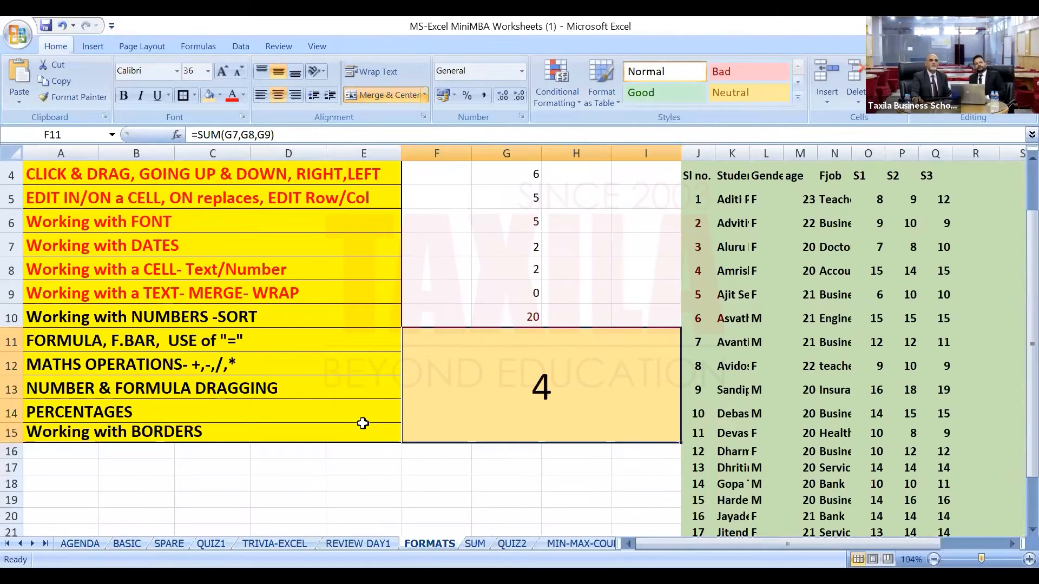
pyautogui.scroll(1, 511, 300)
pyautogui.scroll(-1, 510, 296)
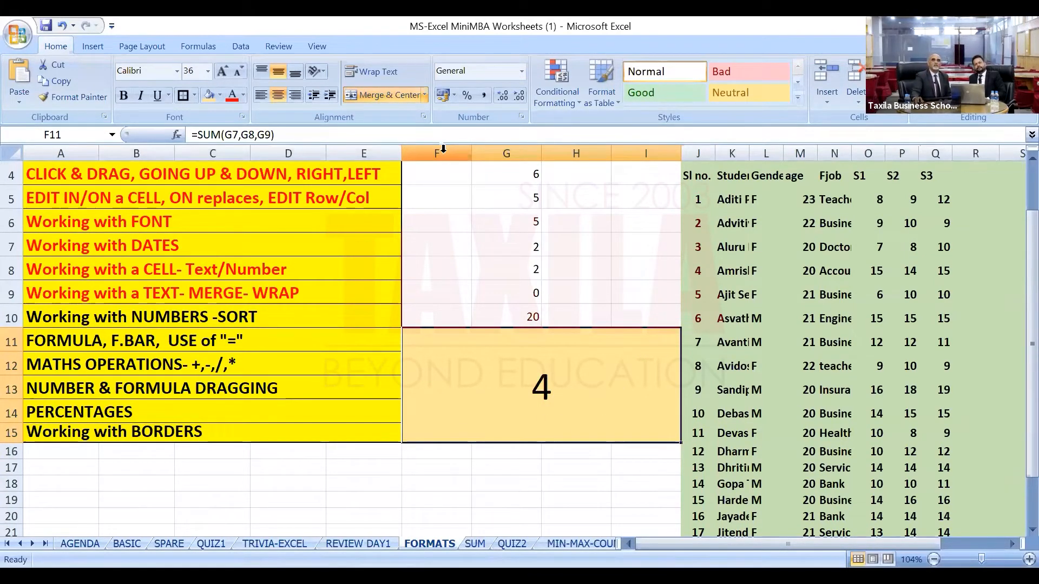
pyautogui.click(529, 154)
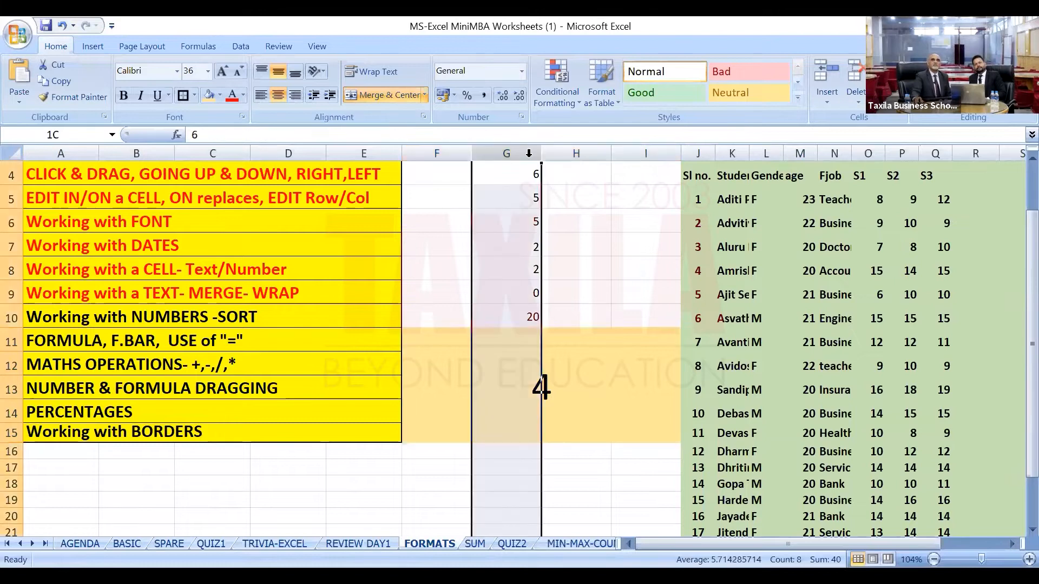
pyautogui.click(452, 147)
pyautogui.moveTo(624, 153); pyautogui.dragTo(624, 154)
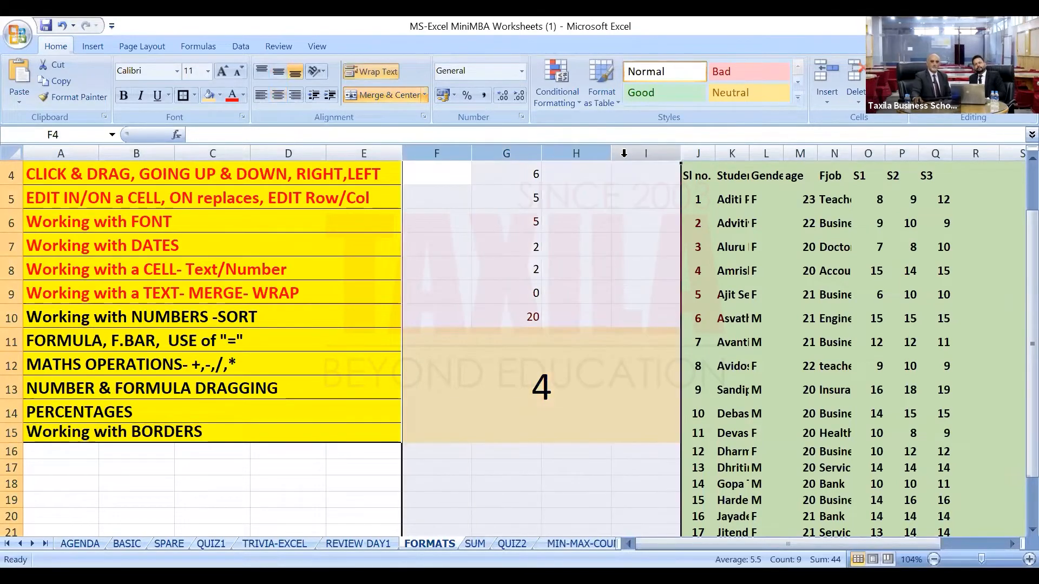
pyautogui.press('Delete')
# Copy the plain format of blank cell G5 onto F8:I18 with Format Painter, removing the merge and the fill.
pyautogui.click(496, 201)
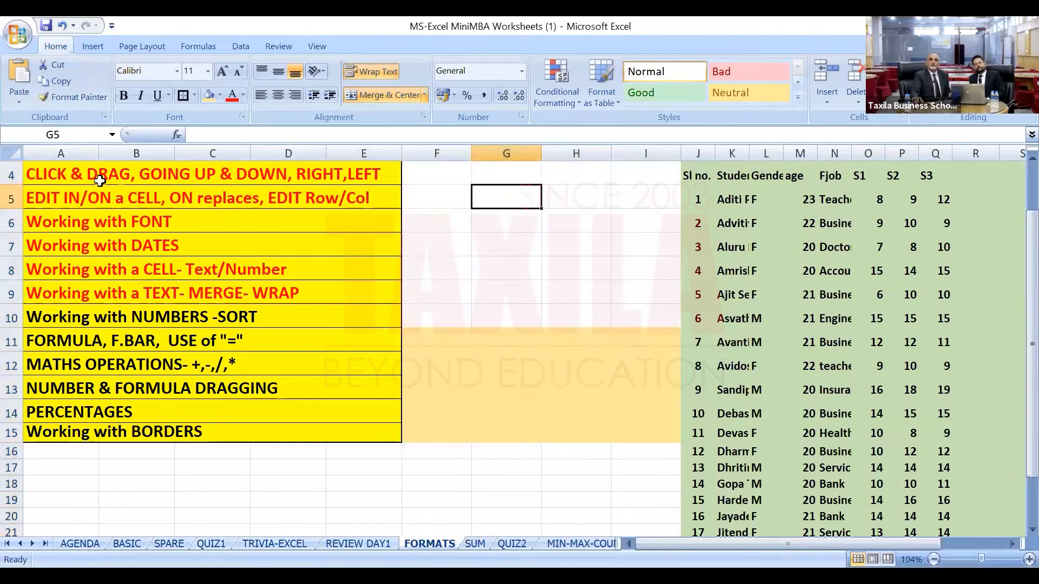
pyautogui.click(69, 98)
pyautogui.moveTo(464, 267); pyautogui.dragTo(634, 464)
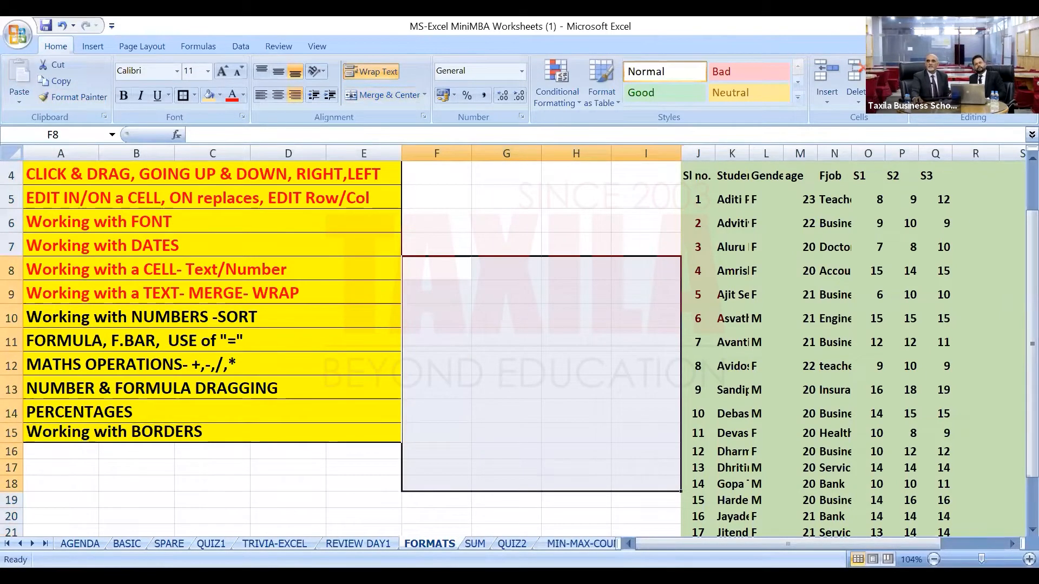
# Reduce the height of row 5 in the marksheet, and give rows 4 to 21 one equal, smaller height.
pyautogui.hscroll(2, 524, 342)
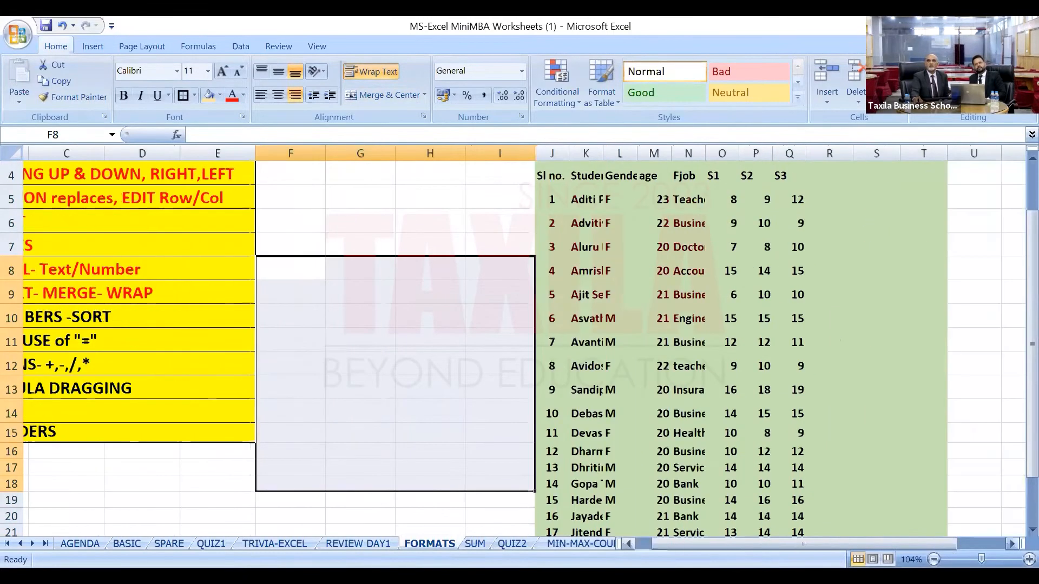
pyautogui.hscroll(2, 524, 341)
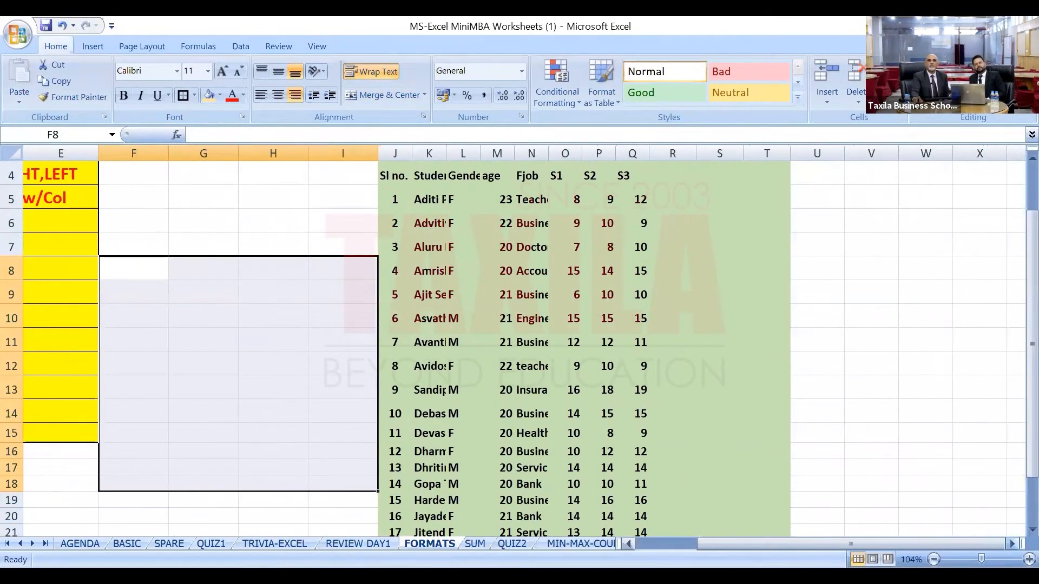
pyautogui.hscroll(2, 821, 388)
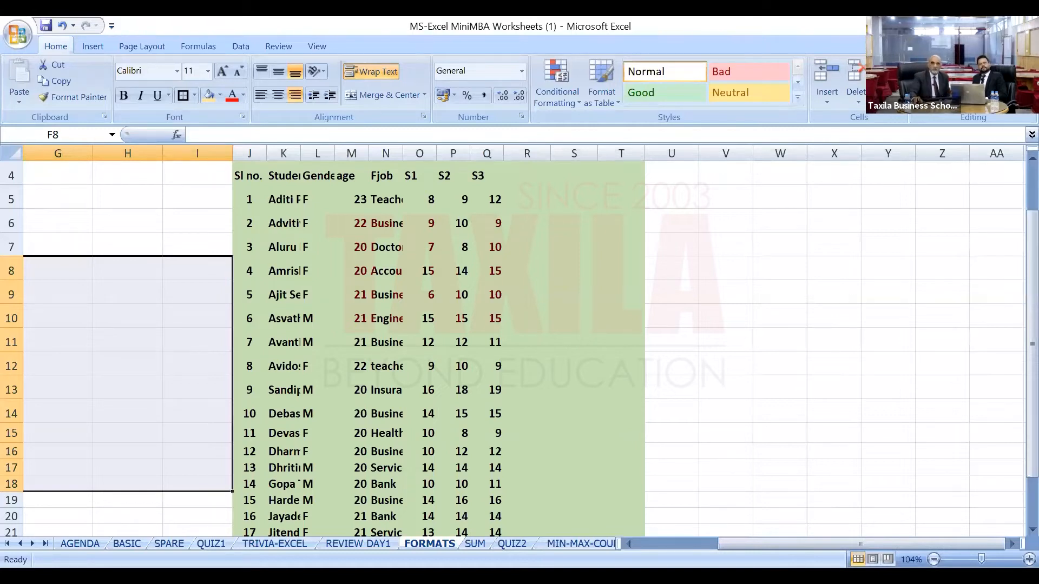
pyautogui.click(9, 152)
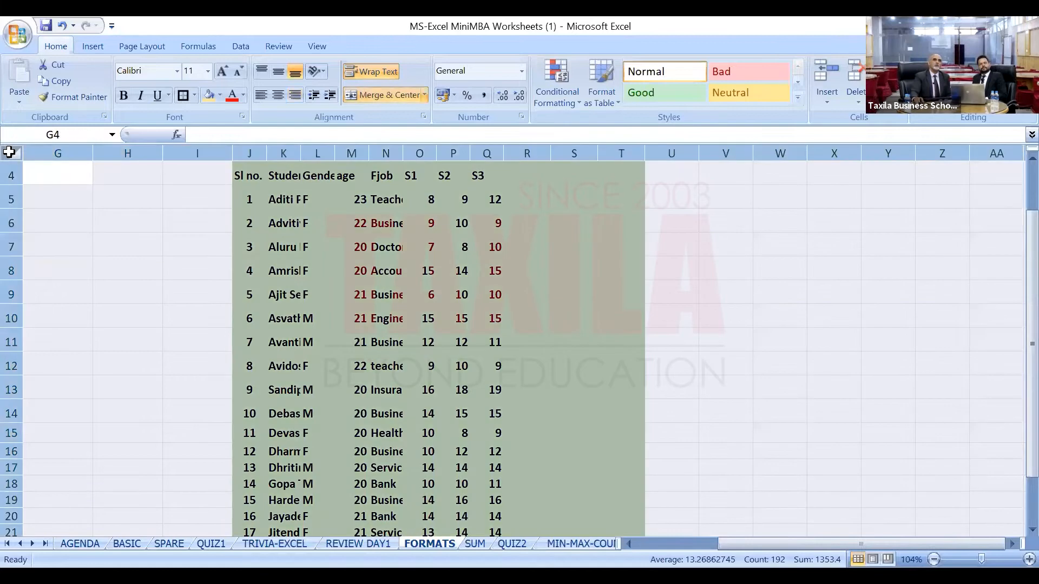
pyautogui.click(10, 198)
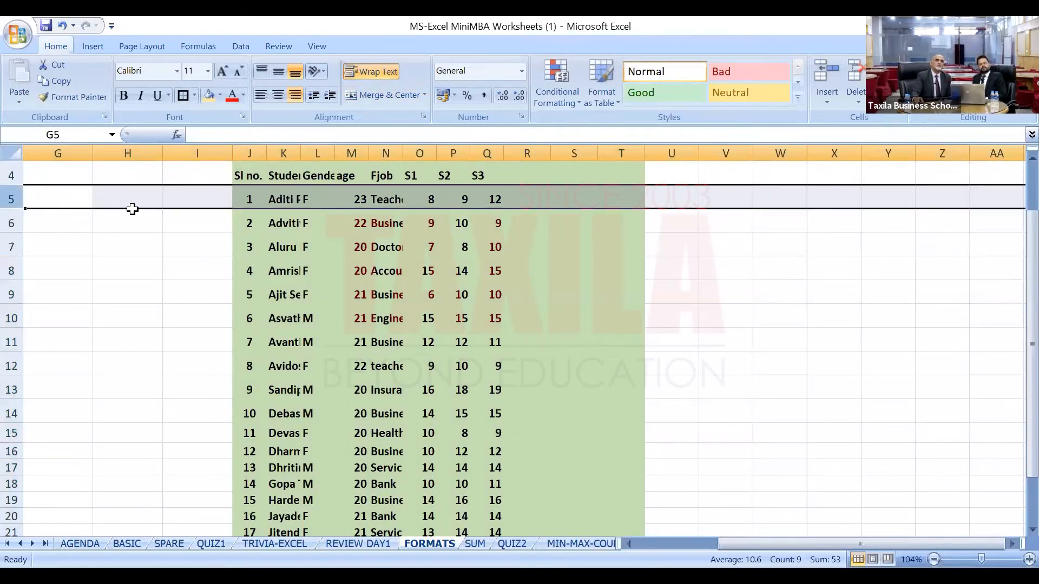
pyautogui.moveTo(12, 211); pyautogui.dragTo(12, 196)
pyautogui.moveTo(12, 393); pyautogui.dragTo(12, 524)
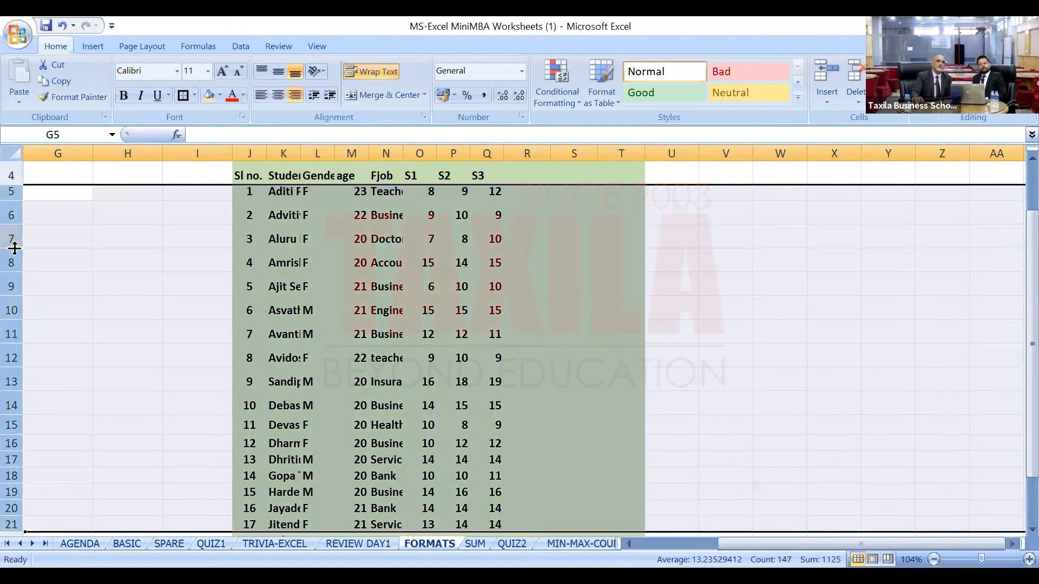
pyautogui.click(12, 248)
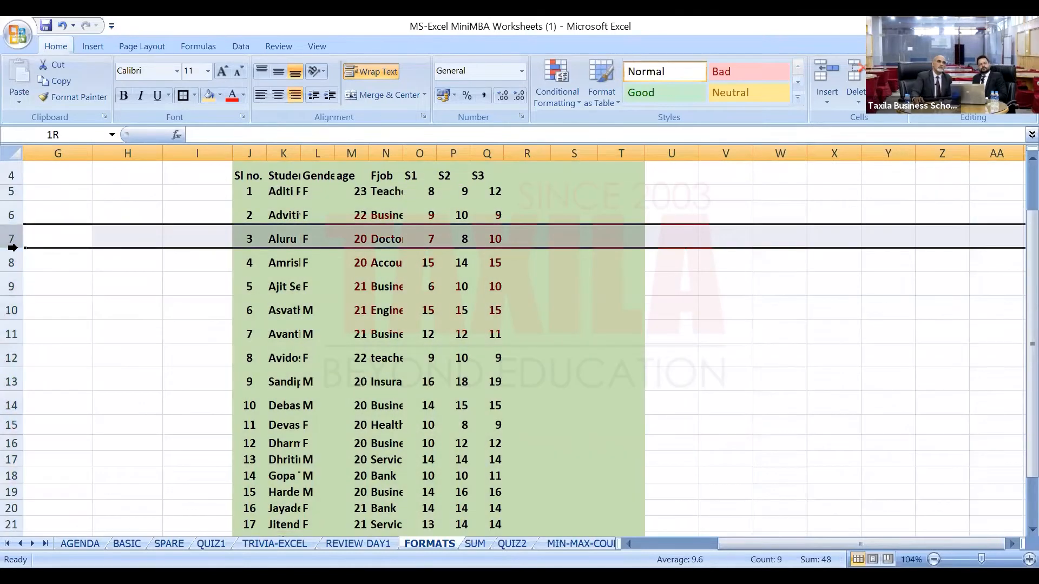
pyautogui.click(12, 176)
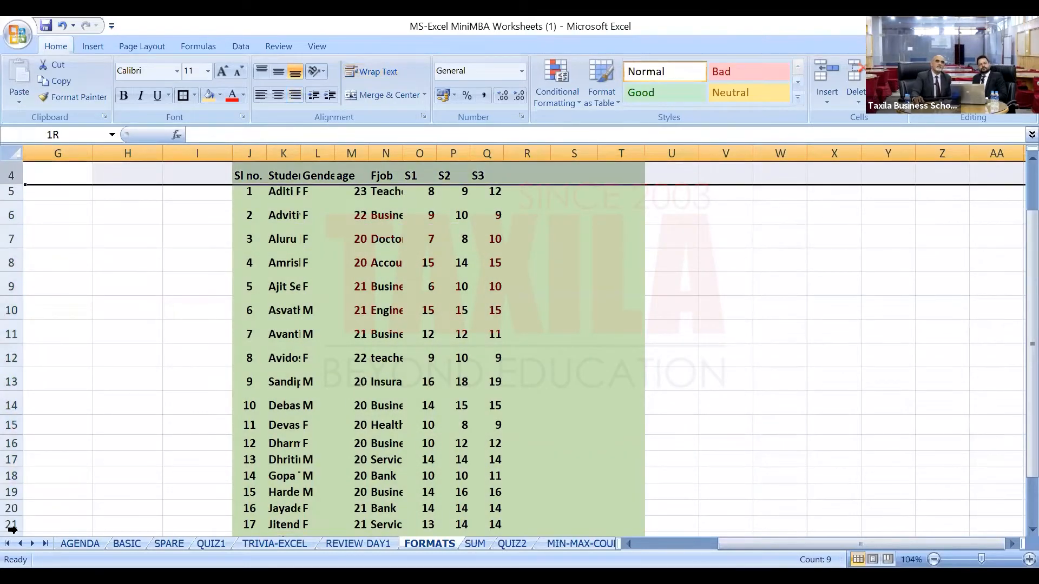
pyautogui.moveTo(12, 529); pyautogui.dragTo(12, 533)
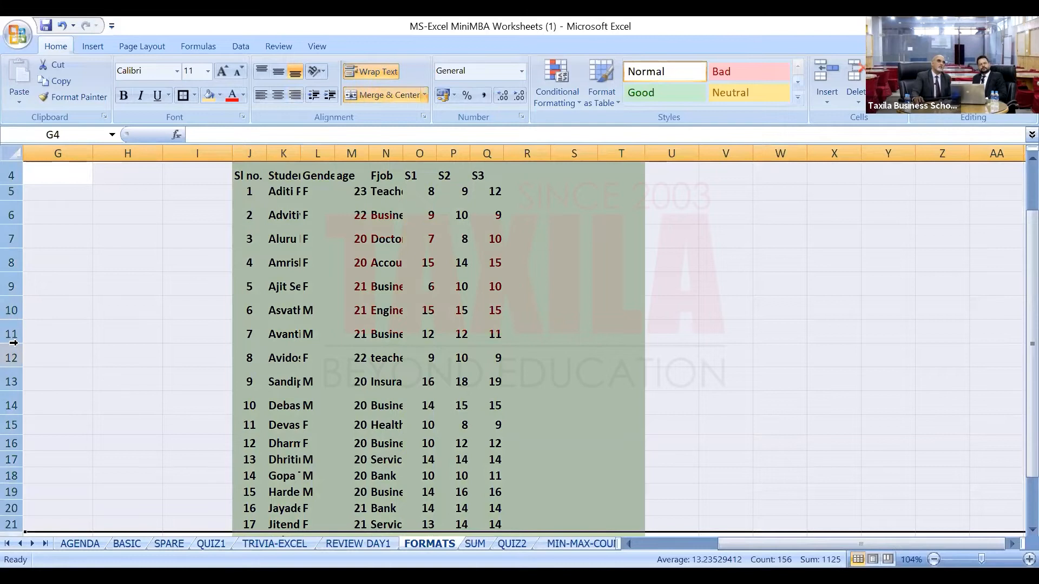
pyautogui.moveTo(16, 342); pyautogui.dragTo(11, 335)
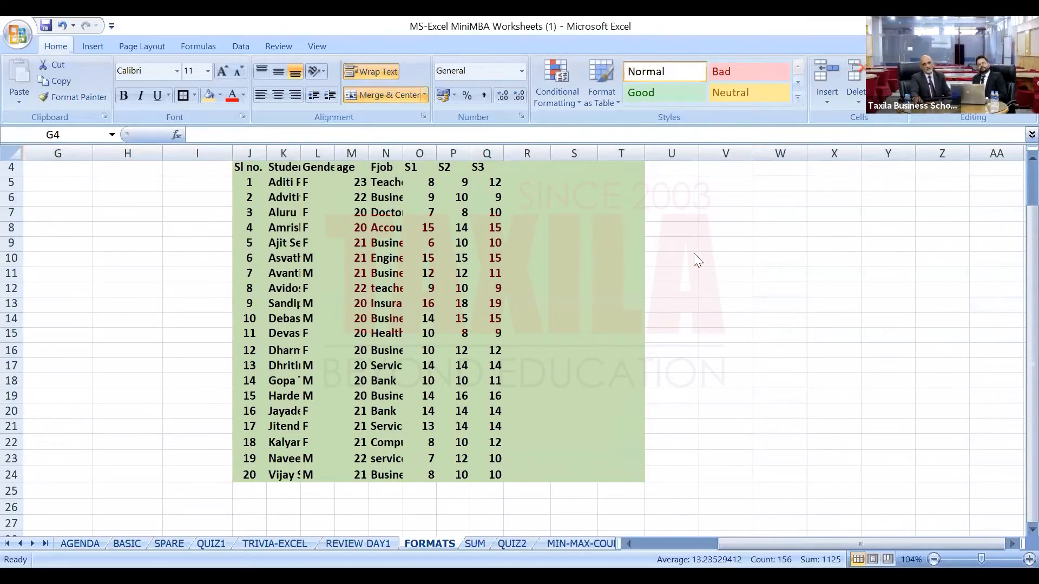
# Point out the marksheet's Sl no. header in J4 and select the serial numbers below it, J5:J25.
pyautogui.scroll(1, 693, 254)
pyautogui.scroll(-1, 698, 260)
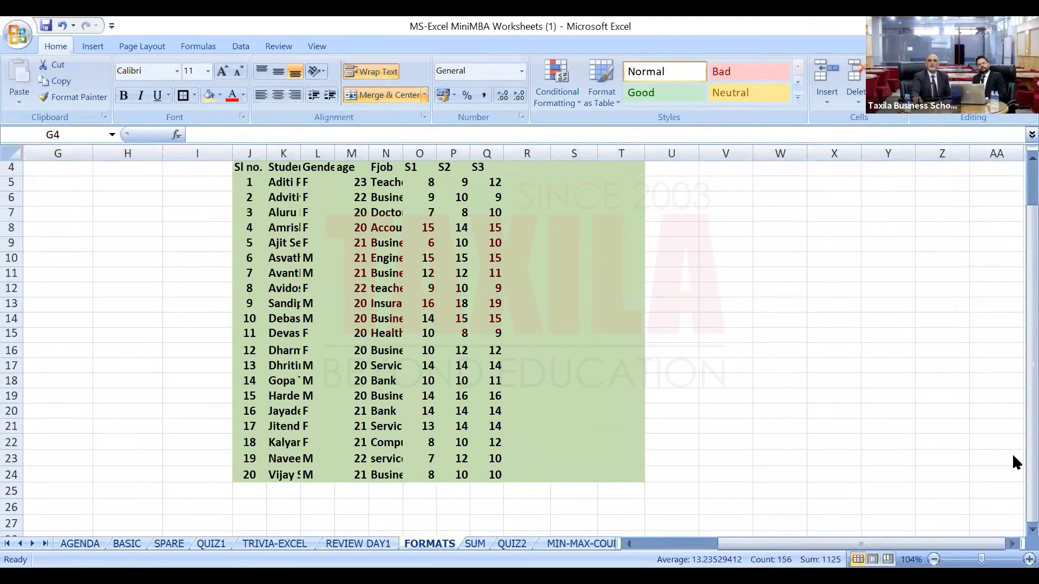
pyautogui.keyDown('shift'); pyautogui.click(1017, 430); pyautogui.keyUp('shift')
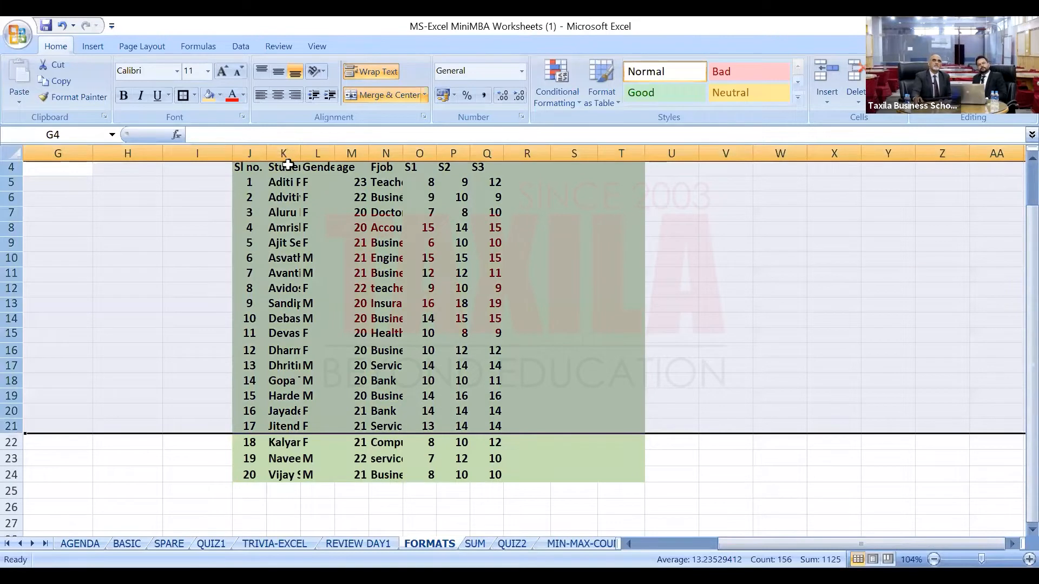
pyautogui.click(250, 170)
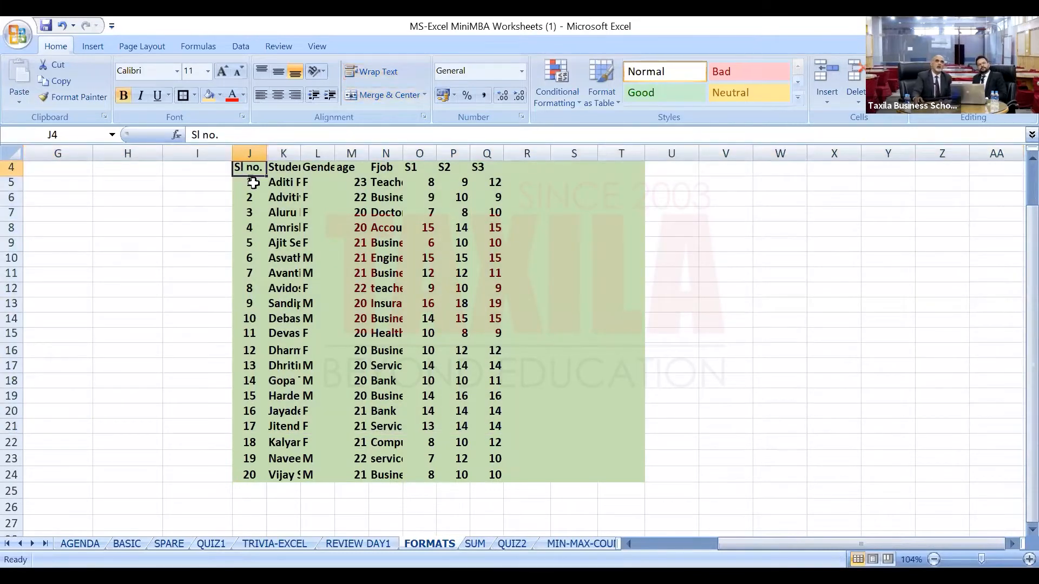
pyautogui.moveTo(245, 185); pyautogui.dragTo(241, 490)
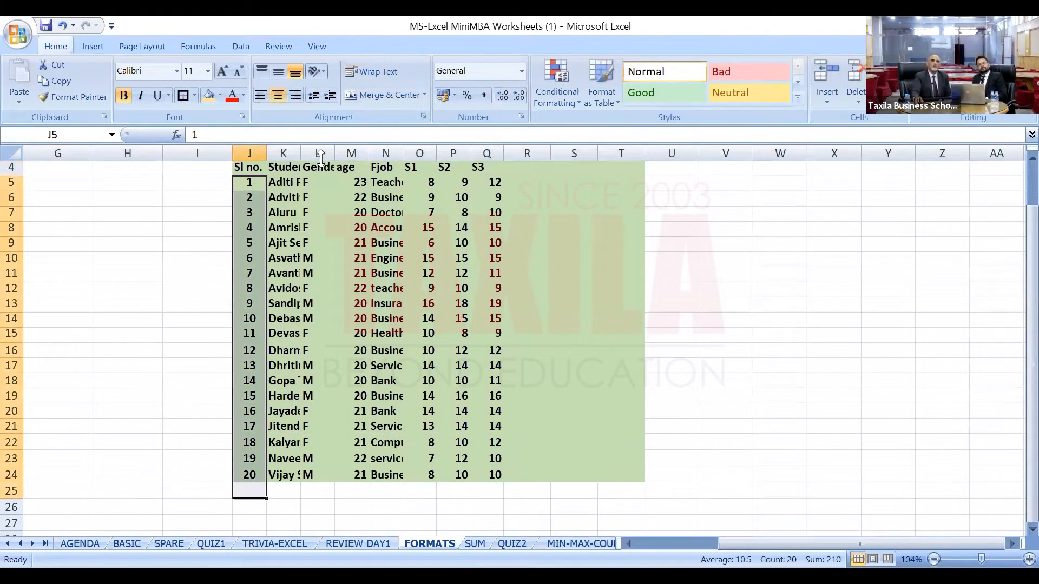
# Widen the marksheet's Student Name column, K, to about three times its width so more of each name shows.
pyautogui.click(278, 165)
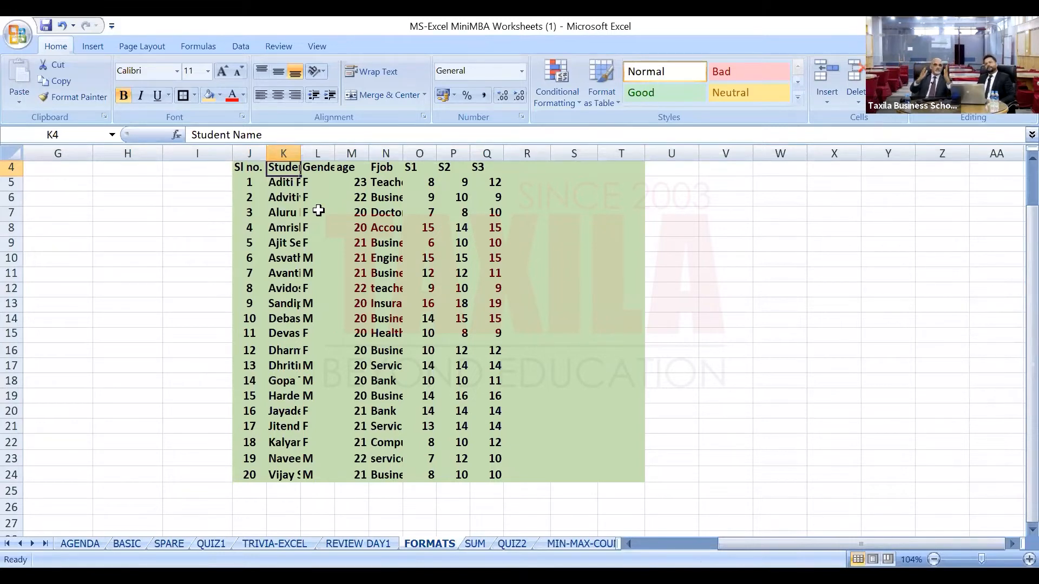
pyautogui.click(285, 146)
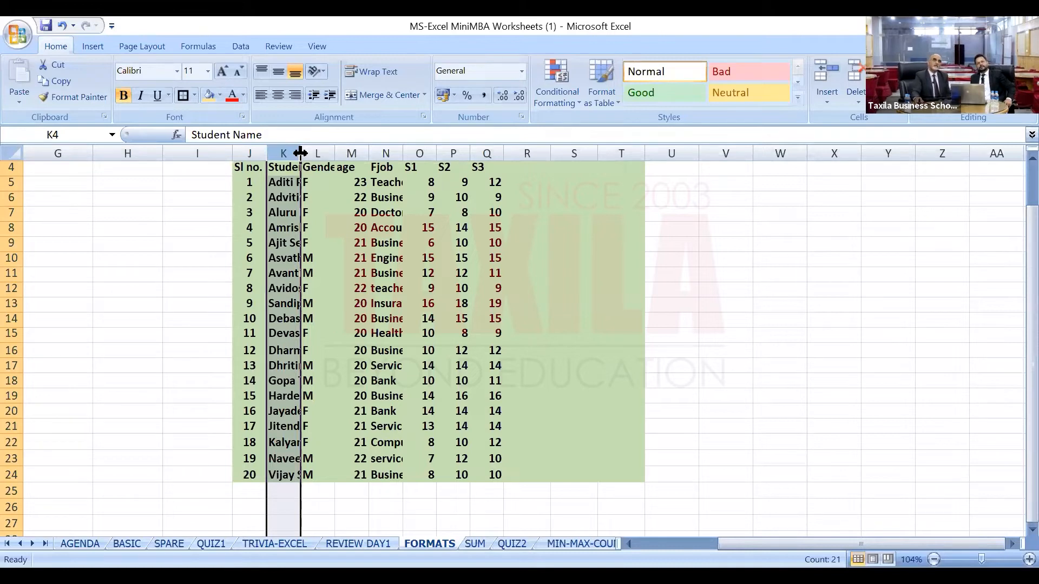
pyautogui.moveTo(301, 153); pyautogui.dragTo(367, 159)
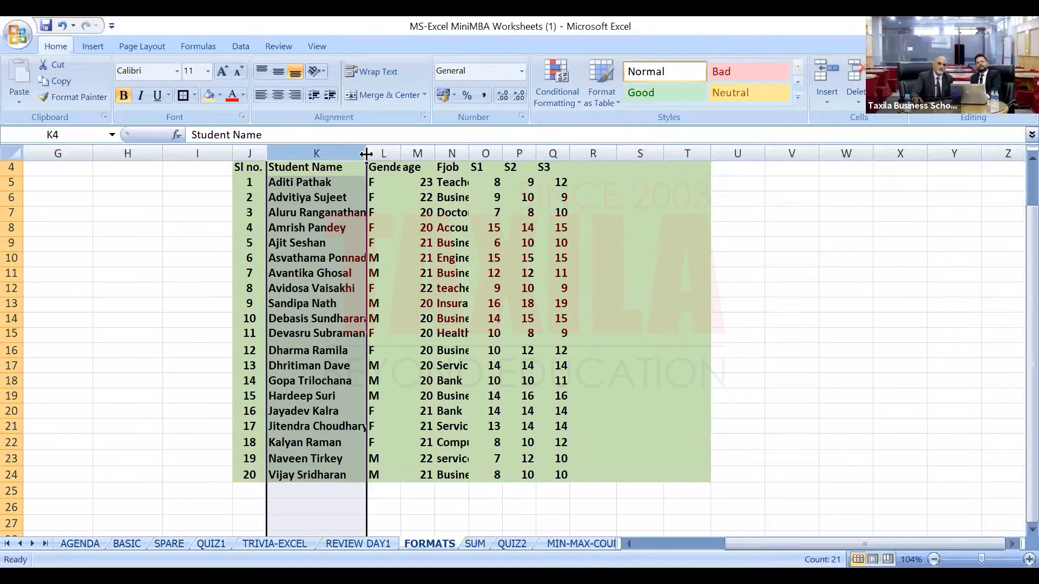
# Widen the Student Name column, K, and AutoFit its width to the longest student name.
pyautogui.moveTo(367, 154); pyautogui.dragTo(495, 179)
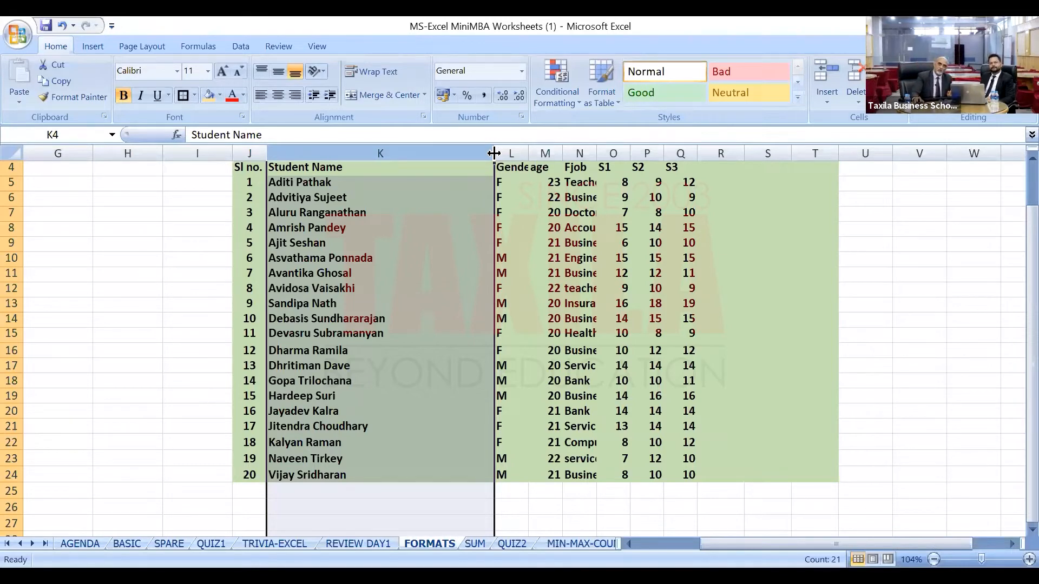
pyautogui.doubleClick(494, 153)
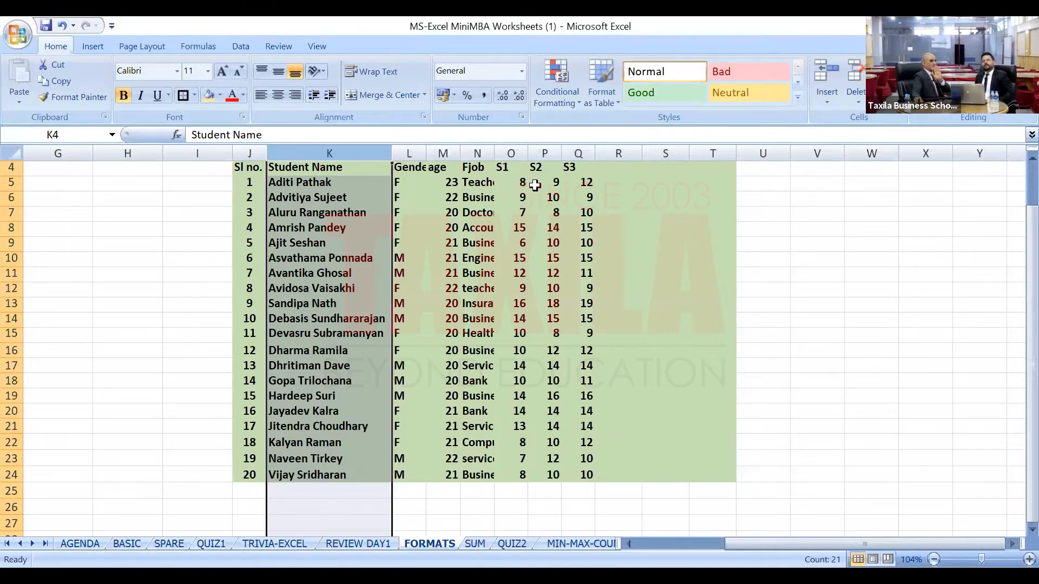
# Select the marksheet table J4:T24, and point out the maximum marks label and value in P3:Q3.
pyautogui.moveTo(248, 167); pyautogui.dragTo(708, 475)
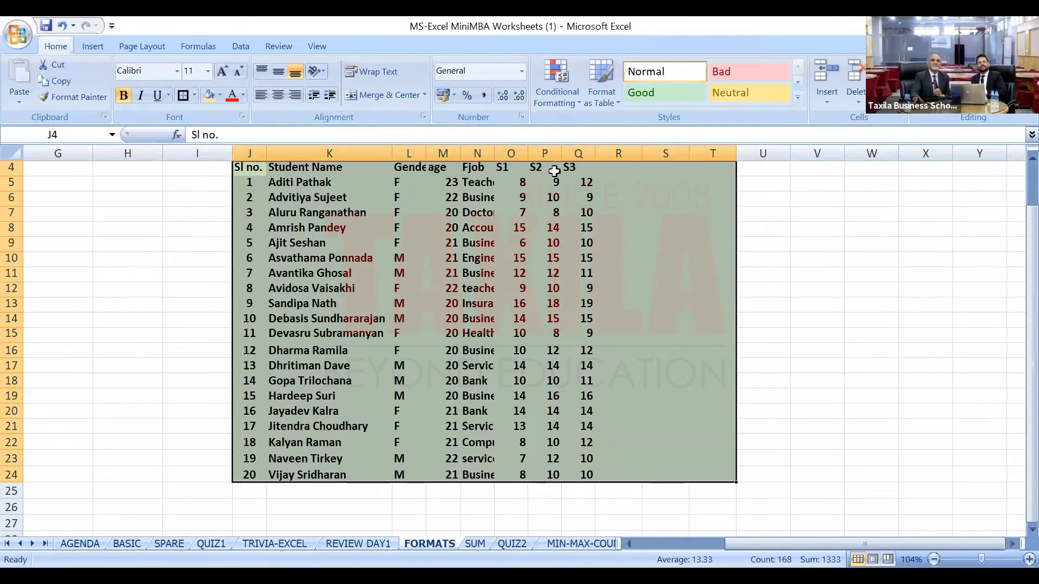
pyautogui.scroll(1, 660, 211)
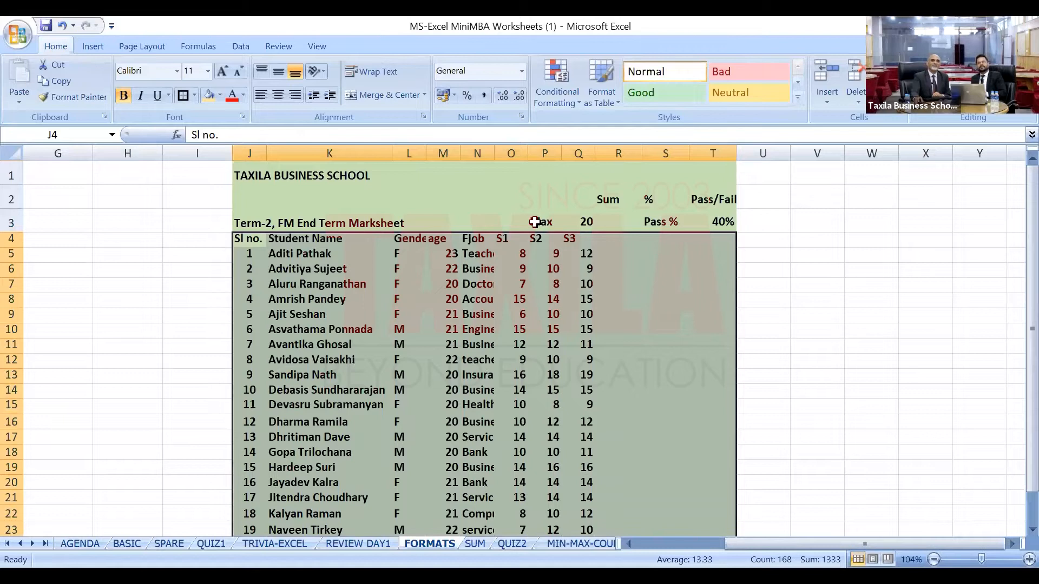
pyautogui.moveTo(535, 221); pyautogui.dragTo(580, 220)
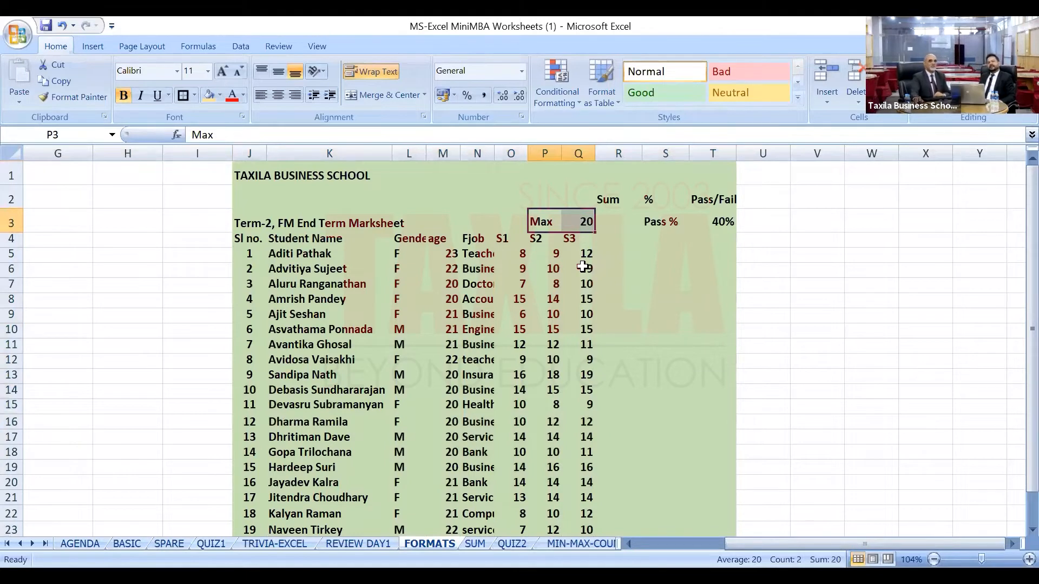
pyautogui.scroll(-1, 437, 258)
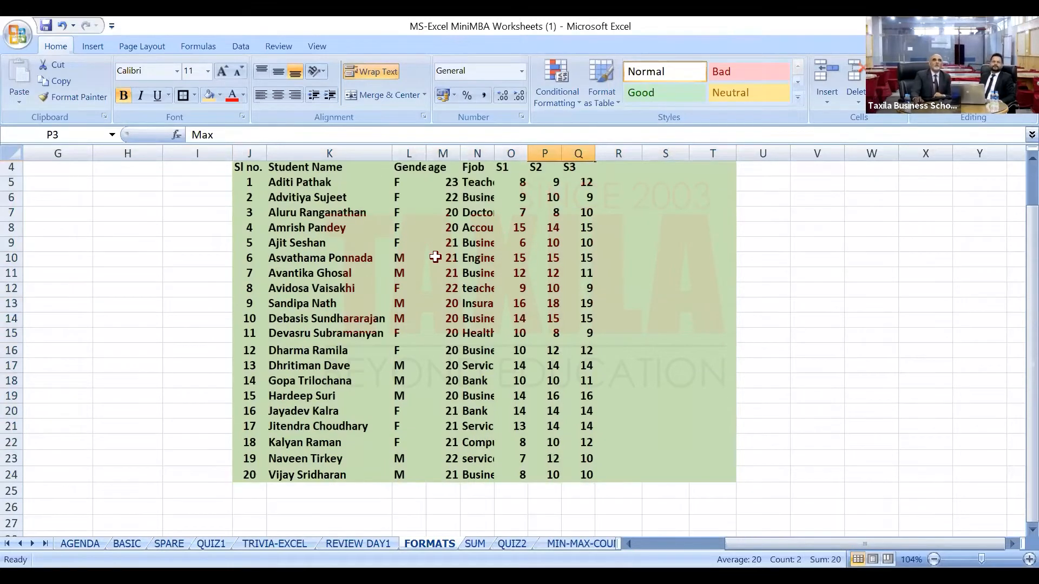
pyautogui.scroll(1, 492, 254)
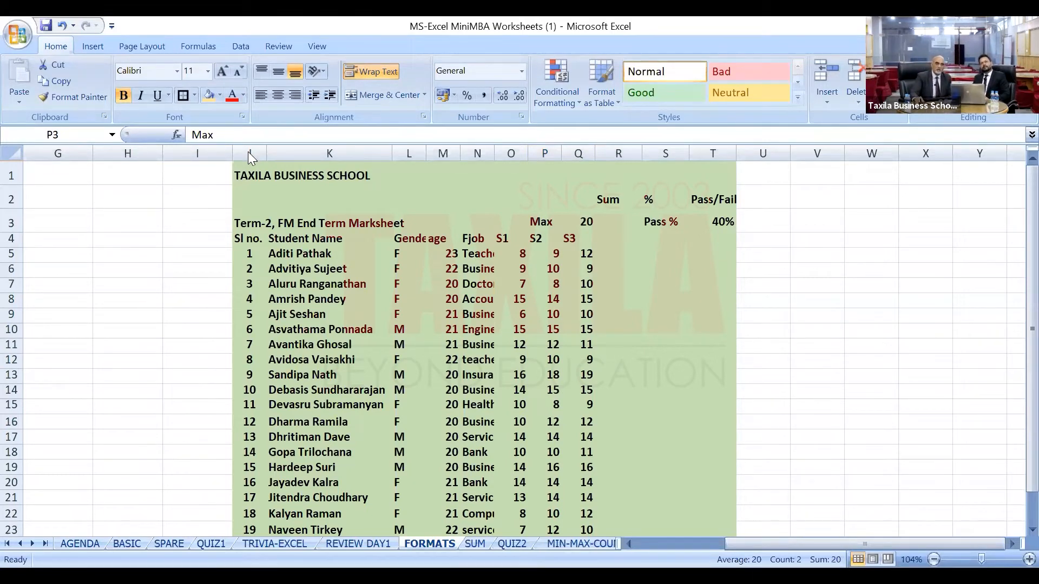
# Demonstrate selecting the marksheet's entire columns J to T, and its entire student rows 5 to 24.
pyautogui.moveTo(248, 147); pyautogui.dragTo(699, 204)
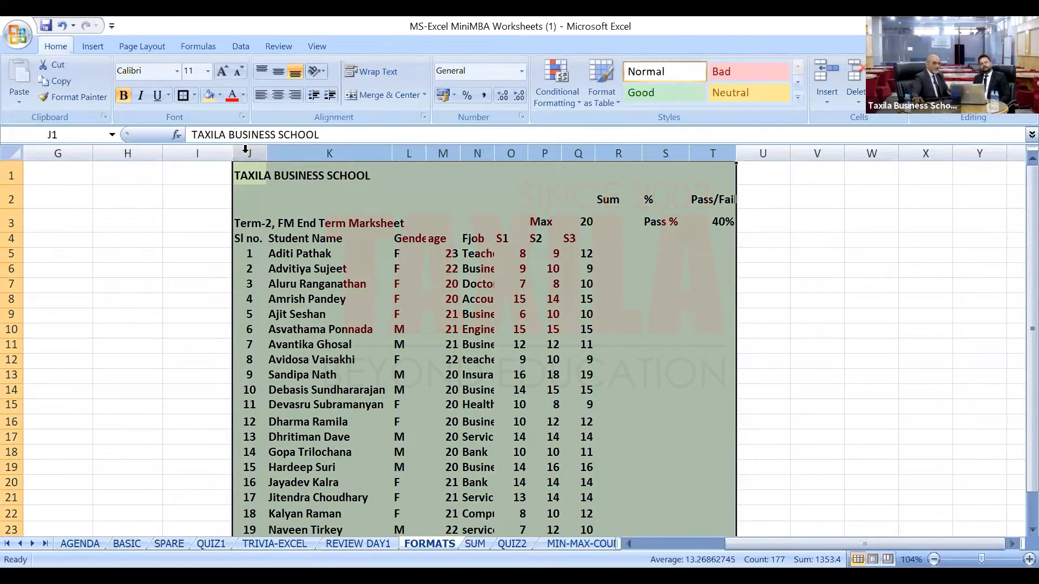
pyautogui.moveTo(245, 149); pyautogui.dragTo(258, 150)
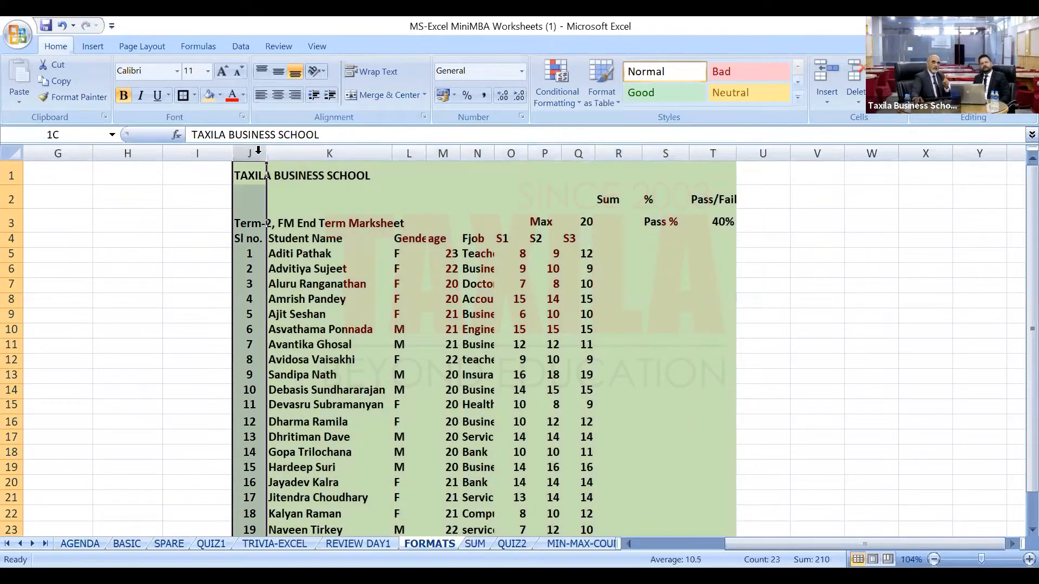
pyautogui.moveTo(719, 156); pyautogui.dragTo(719, 163)
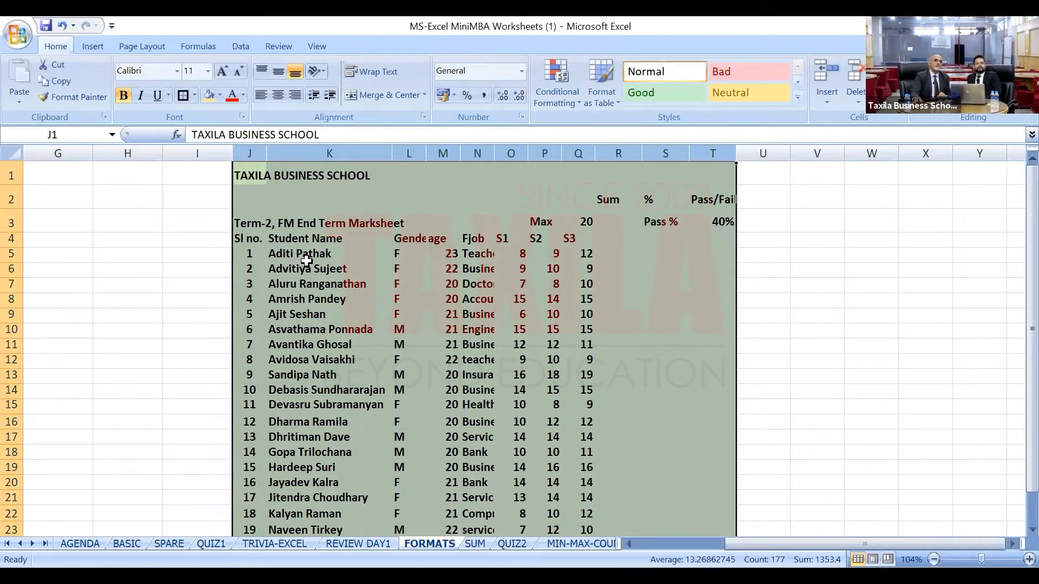
pyautogui.click(12, 256)
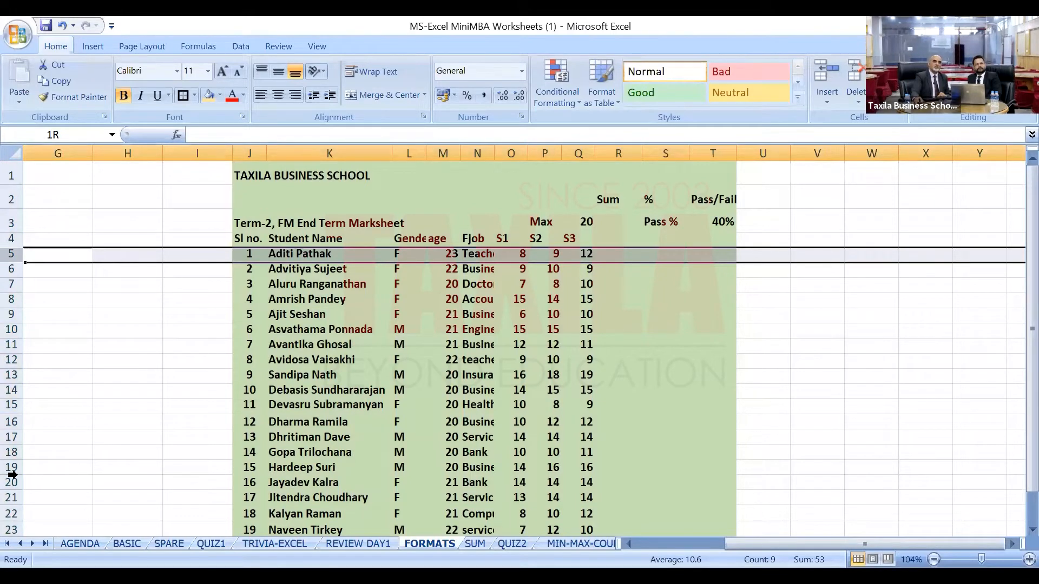
pyautogui.moveTo(12, 476); pyautogui.dragTo(12, 475)
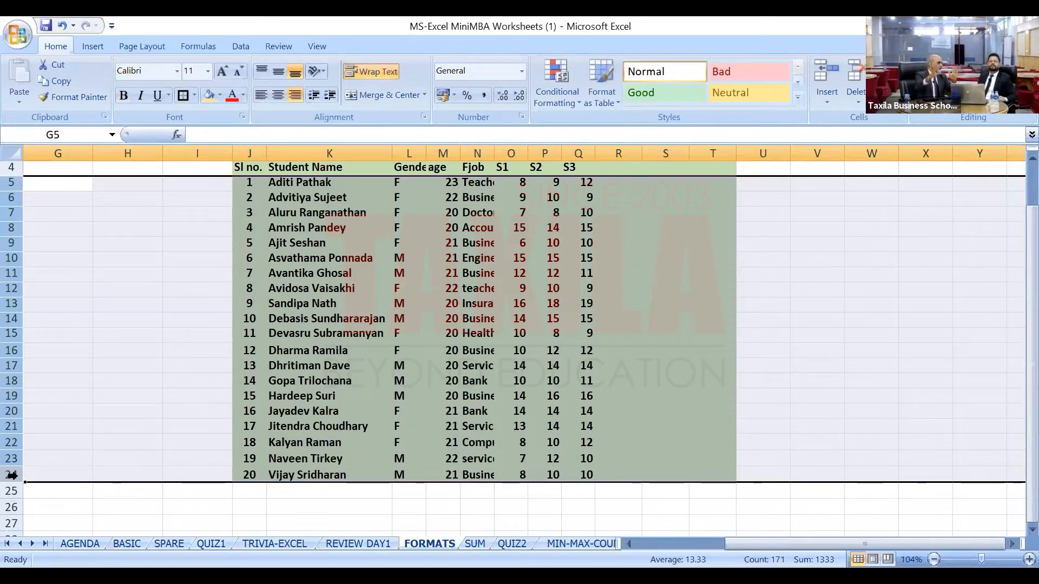
pyautogui.scroll(1, 431, 312)
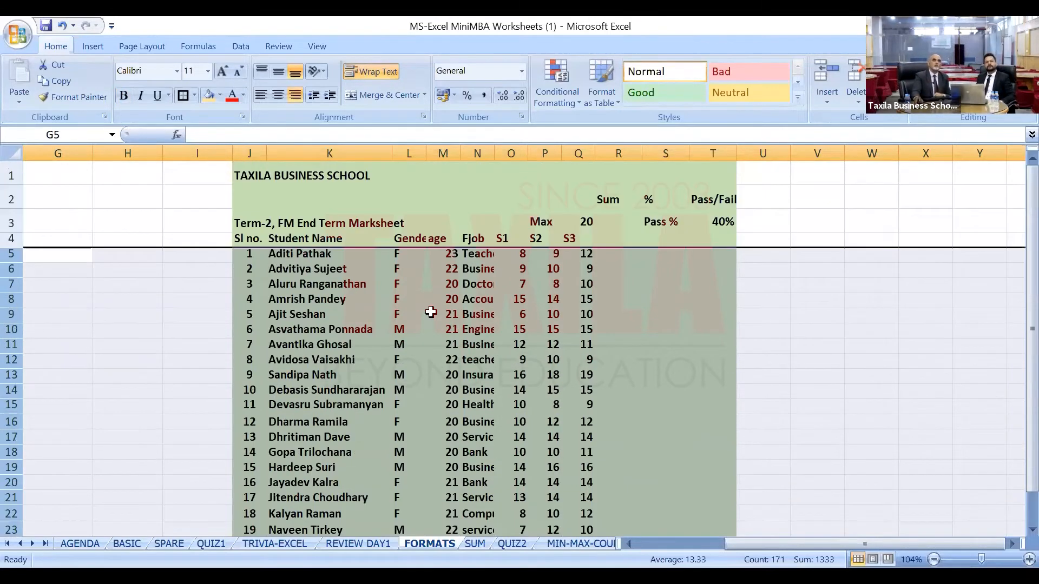
# AutoFit the widths of all marksheet columns J to T at once, and highlight column J for comparison.
pyautogui.click(250, 153)
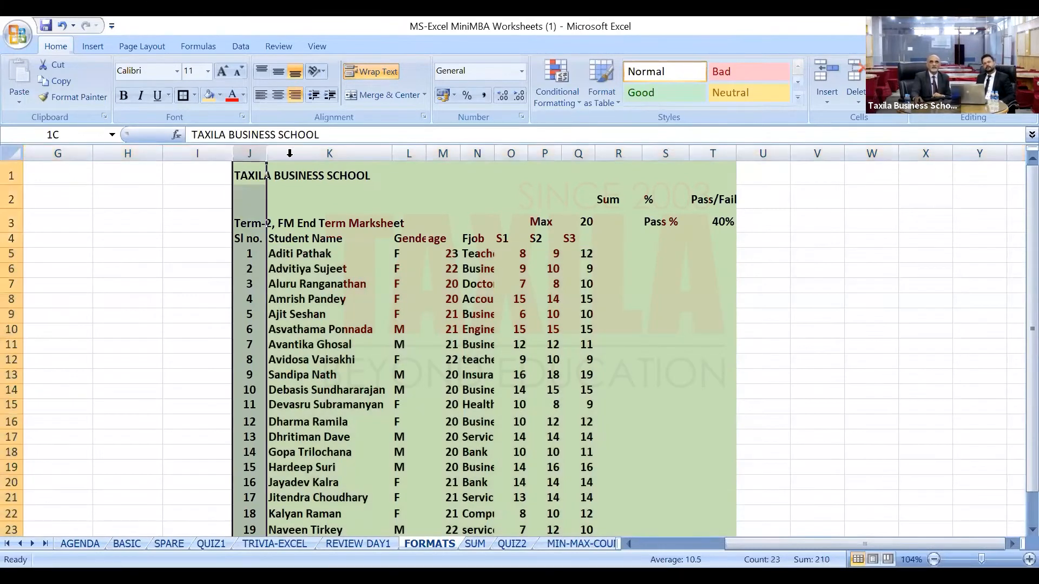
pyautogui.moveTo(727, 154); pyautogui.dragTo(703, 158)
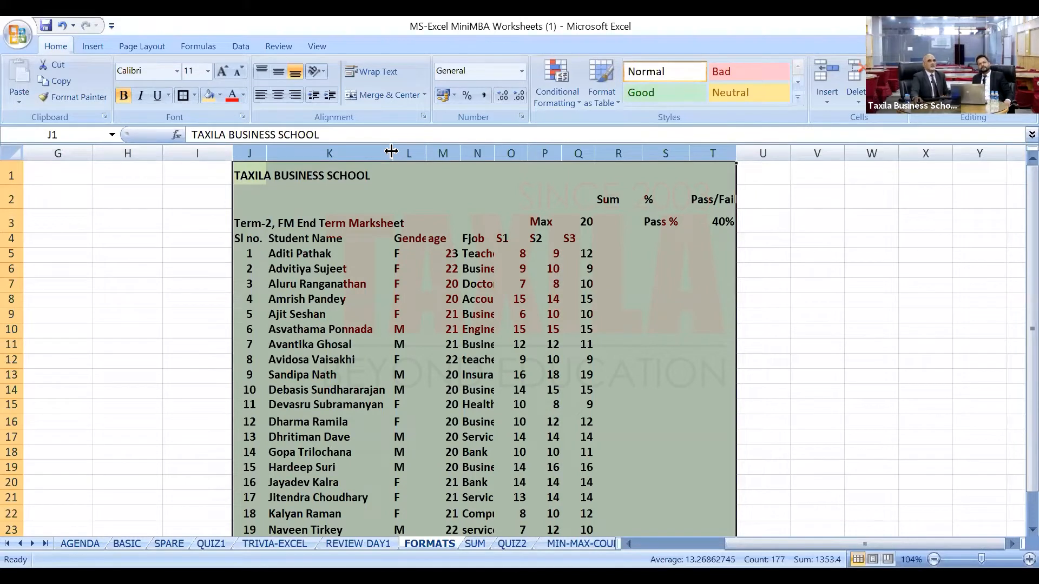
pyautogui.doubleClick(390, 151)
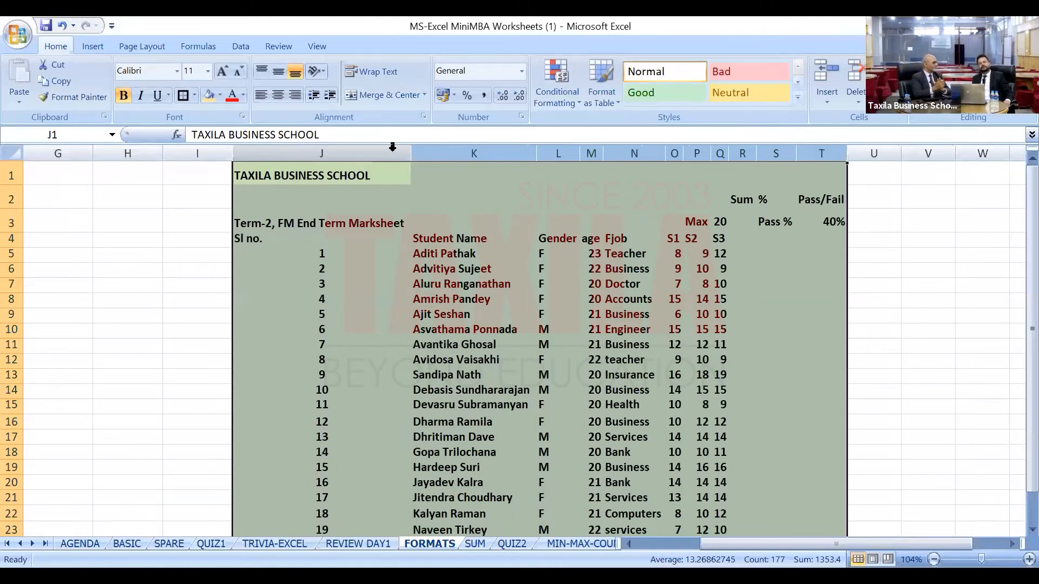
pyautogui.click(316, 145)
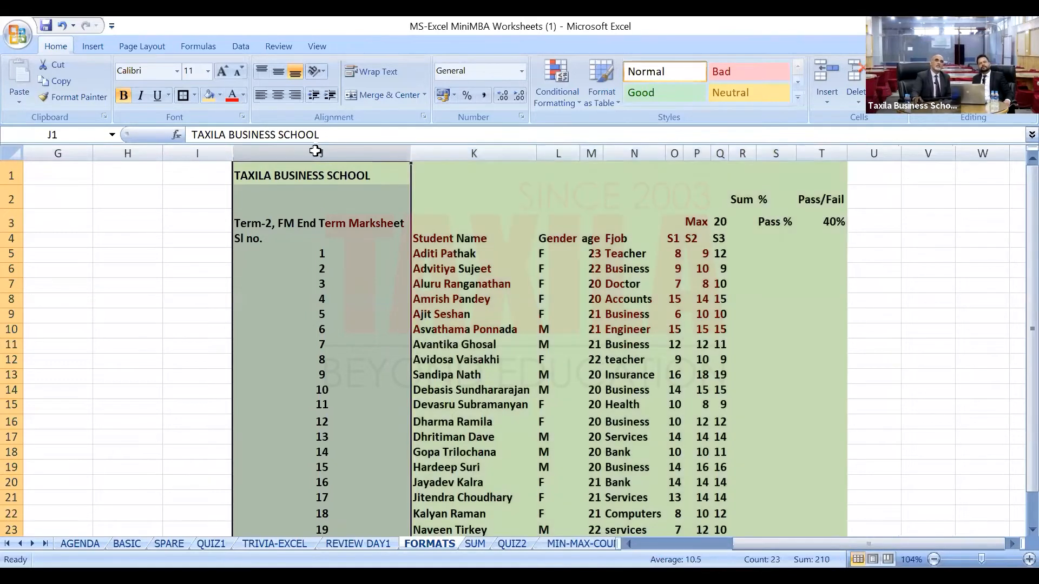
# Fill the marksheet table J4:T24, headers included, with a light blue theme colour.
pyautogui.moveTo(252, 238); pyautogui.dragTo(832, 457)
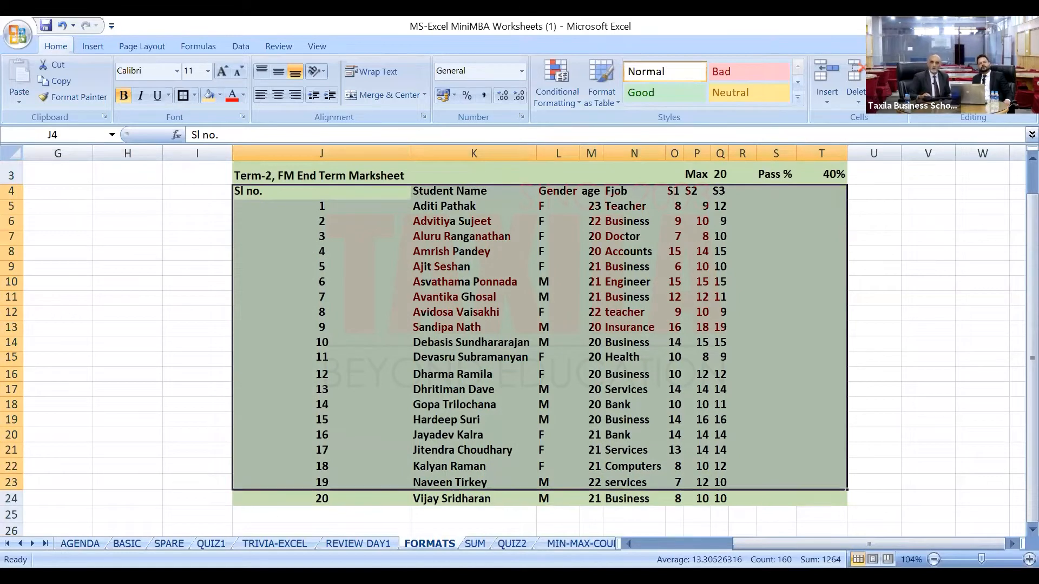
pyautogui.hotkey('shift', 'Down')
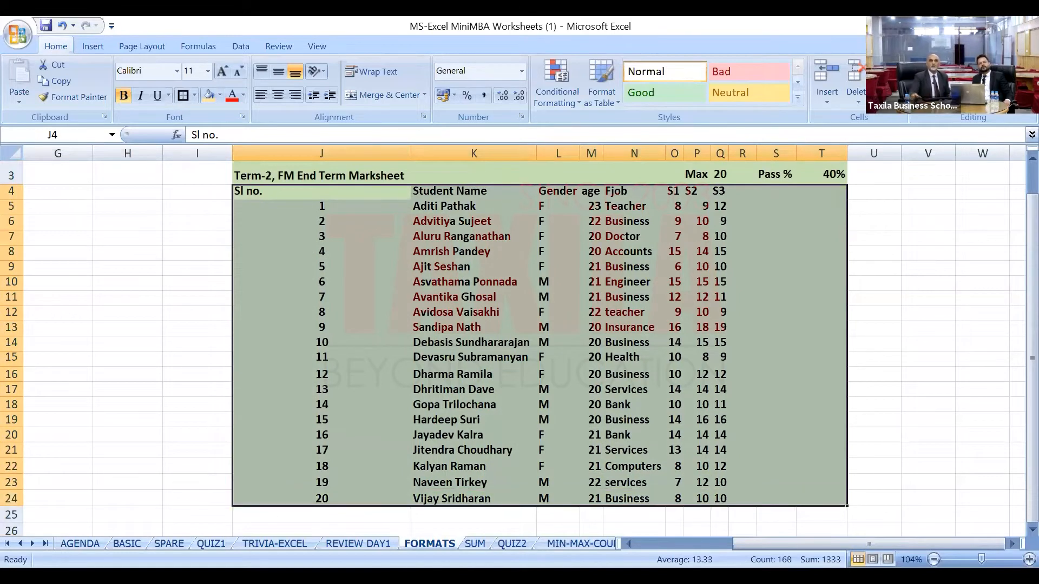
pyautogui.click(221, 97)
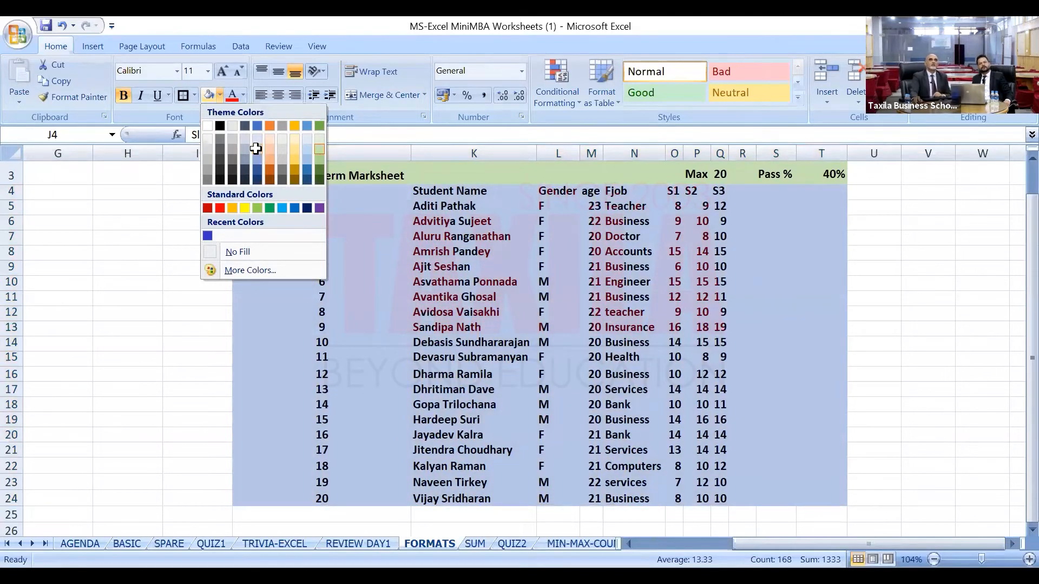
pyautogui.click(257, 143)
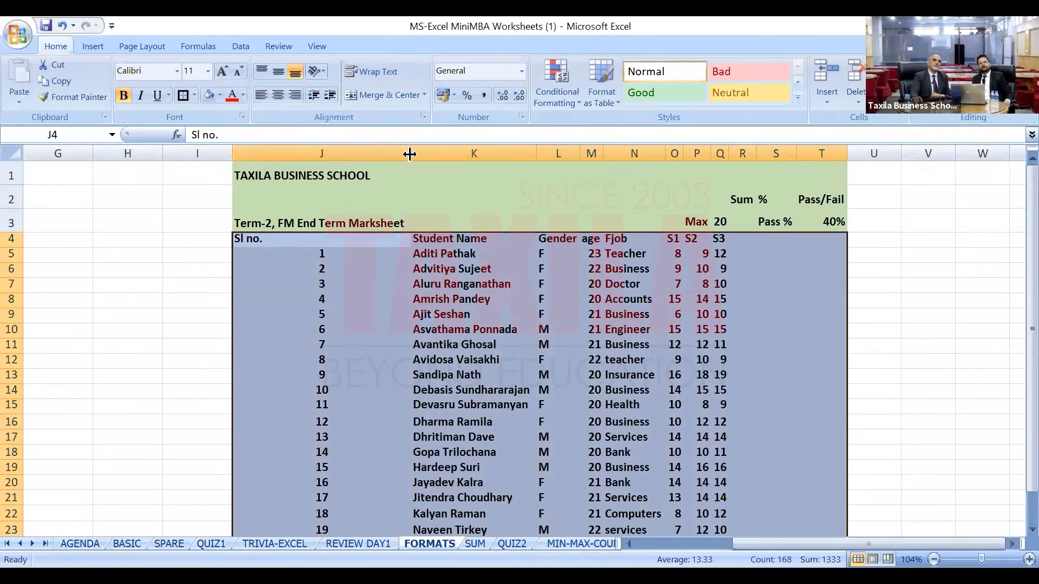
# Narrow the Sl no. column, J, to suit its serial numbers, and point out the long titles in J1 and J3.
pyautogui.moveTo(410, 155); pyautogui.dragTo(267, 170)
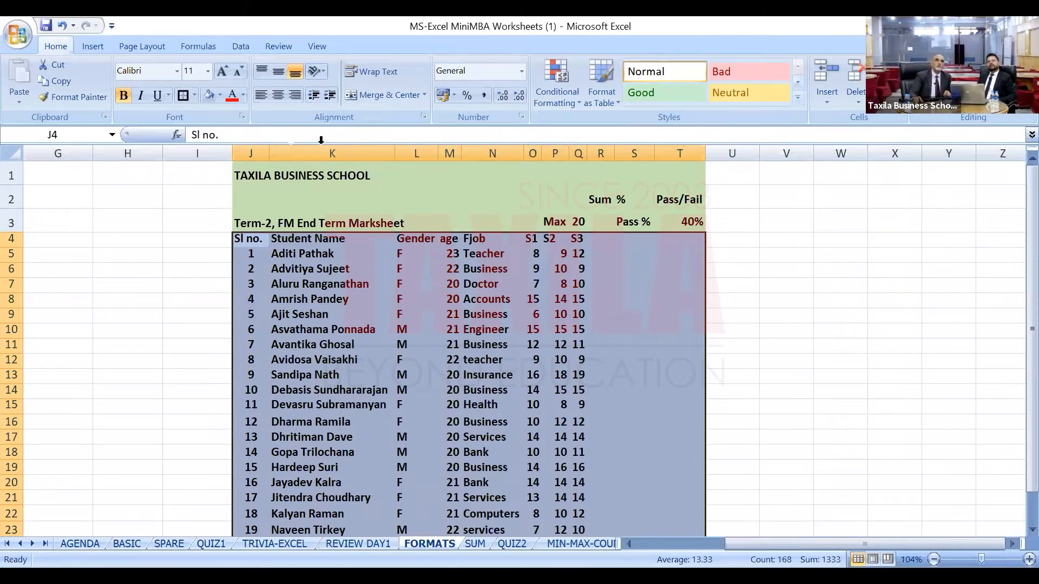
pyautogui.click(250, 146)
pyautogui.click(246, 175)
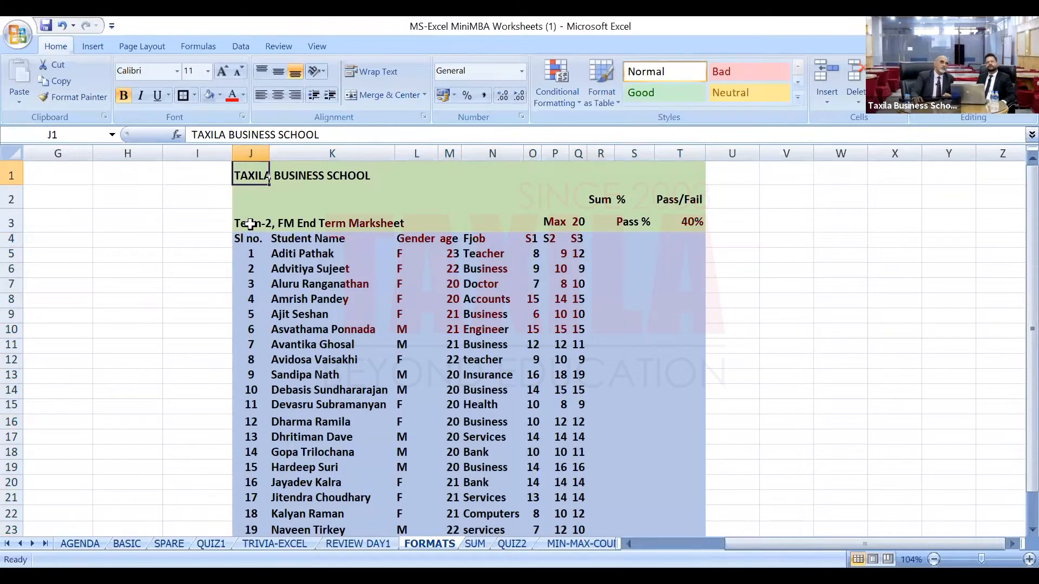
pyautogui.click(250, 224)
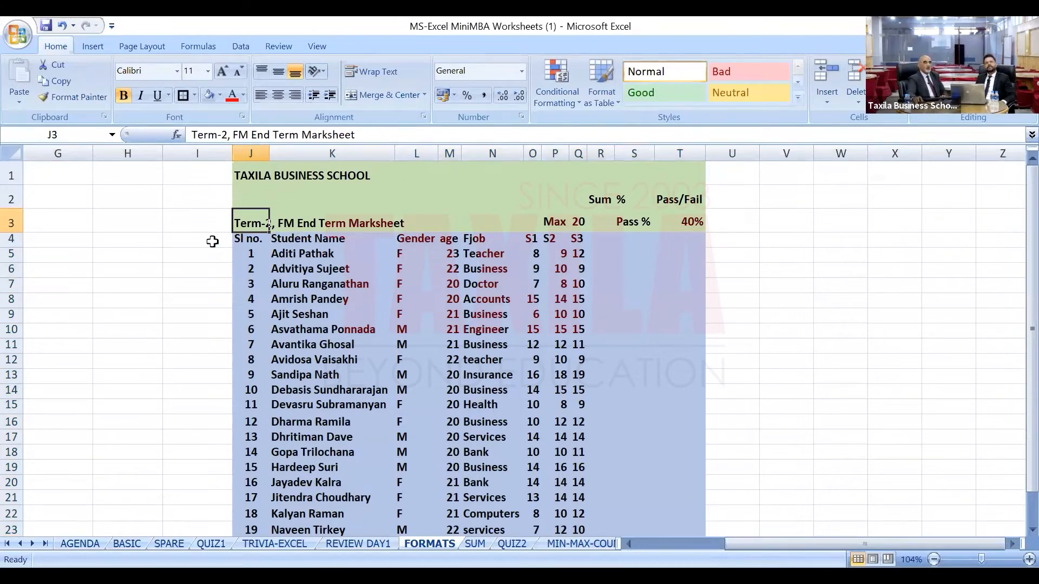
pyautogui.moveTo(239, 222); pyautogui.dragTo(344, 222)
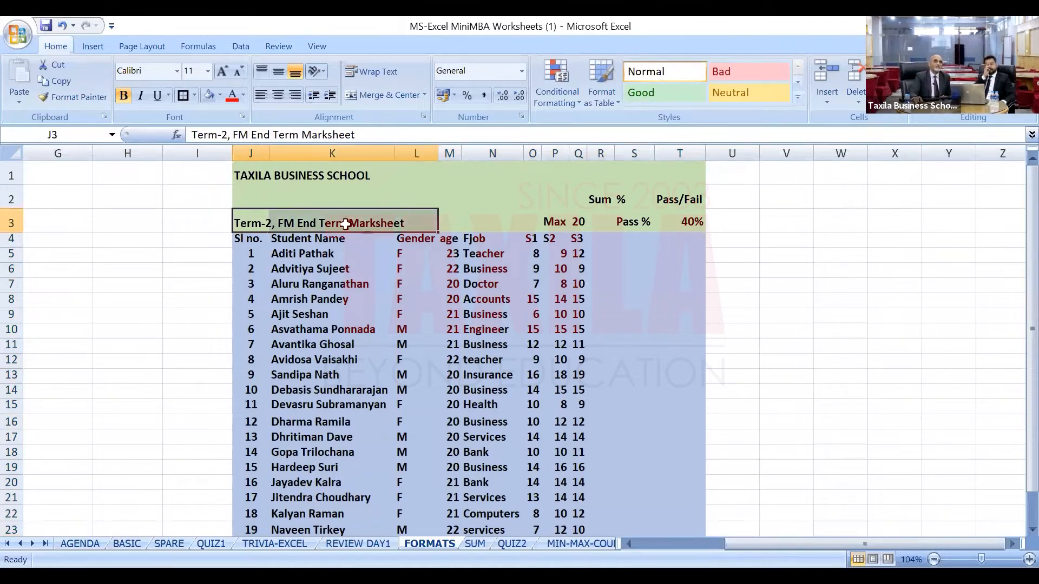
pyautogui.click(178, 219)
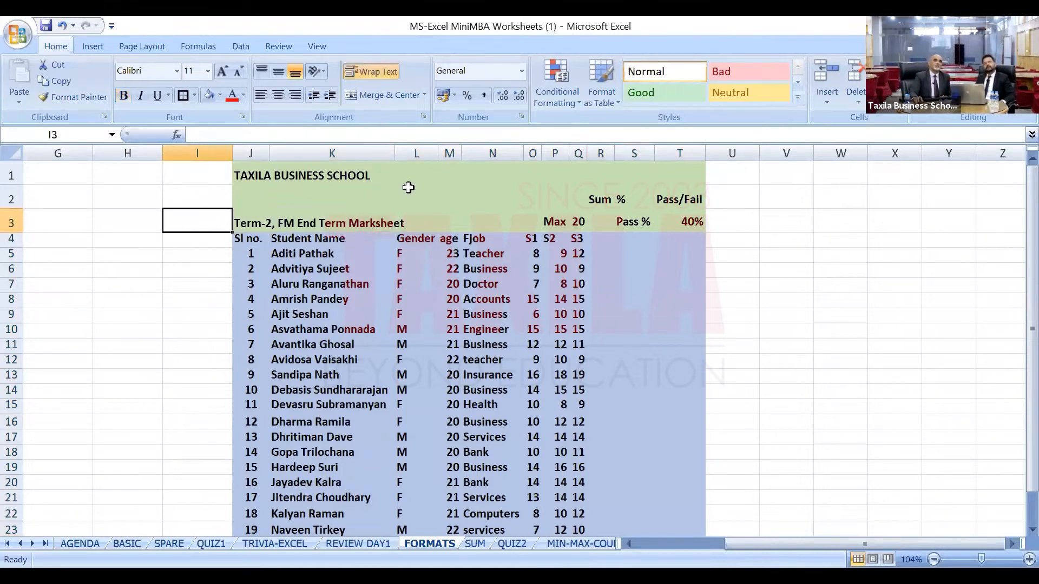
# AutoFit column J to its longest title, and compare the J3 title with the empty cells K3:N3 beside it.
pyautogui.doubleClick(266, 156)
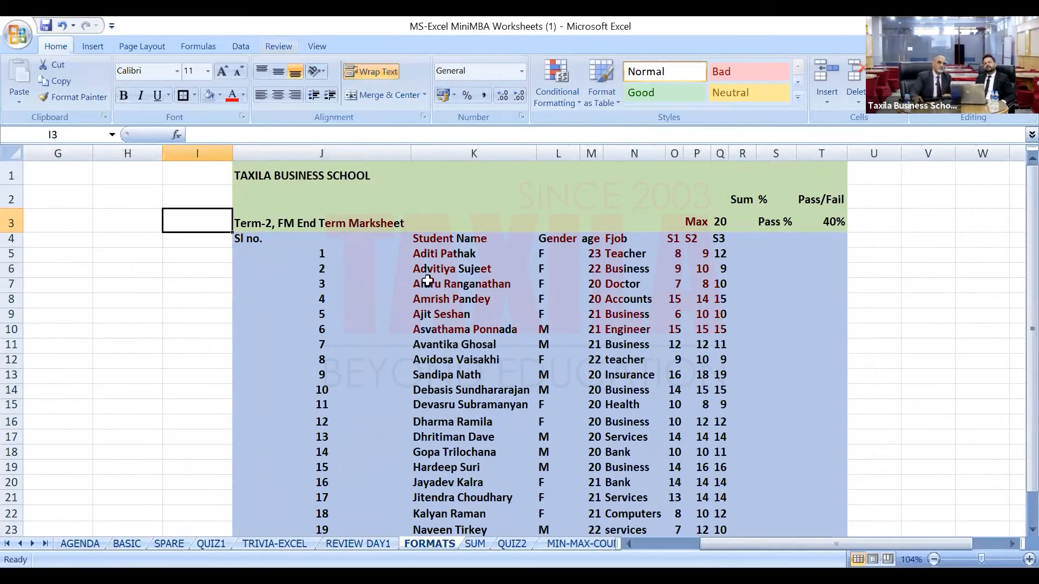
pyautogui.click(273, 225)
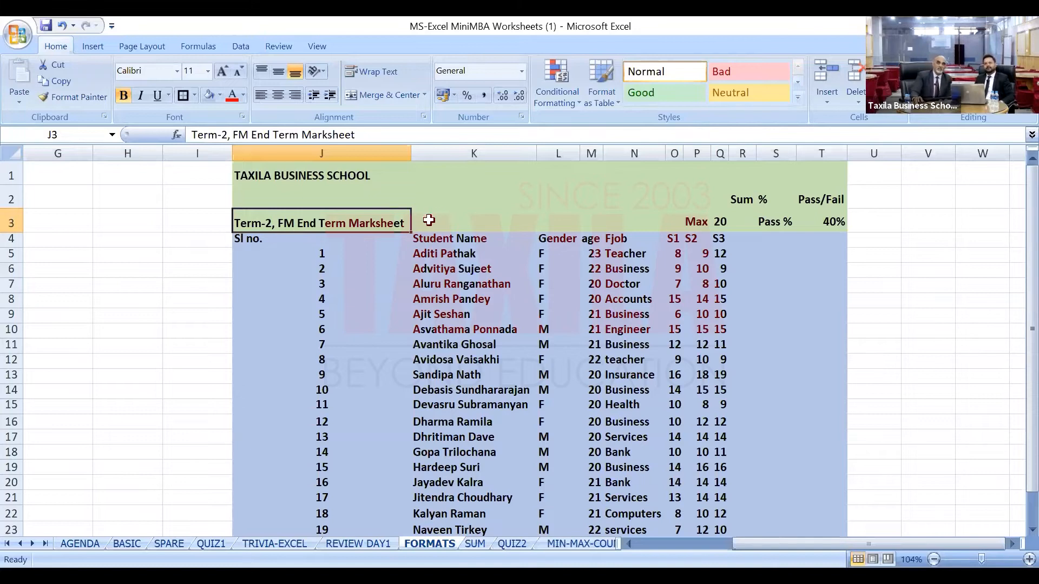
pyautogui.click(429, 220)
pyautogui.moveTo(428, 221); pyautogui.dragTo(621, 218)
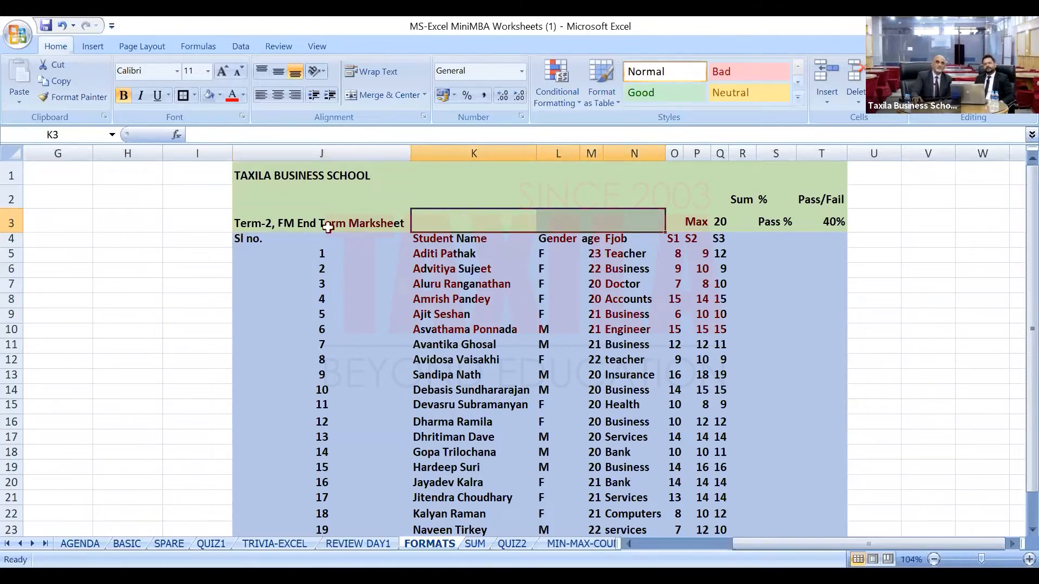
pyautogui.click(246, 223)
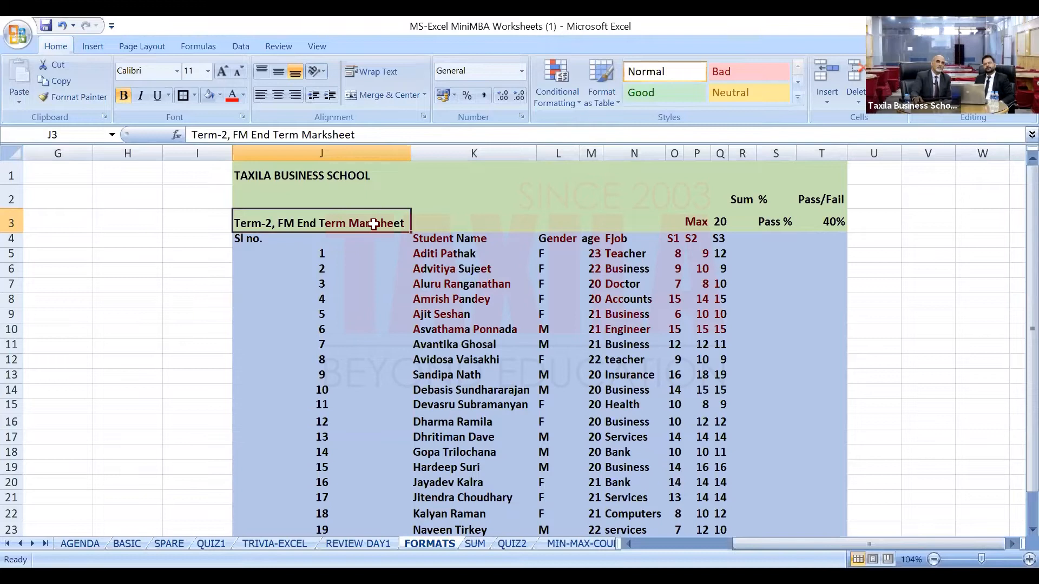
pyautogui.moveTo(431, 220); pyautogui.dragTo(610, 211)
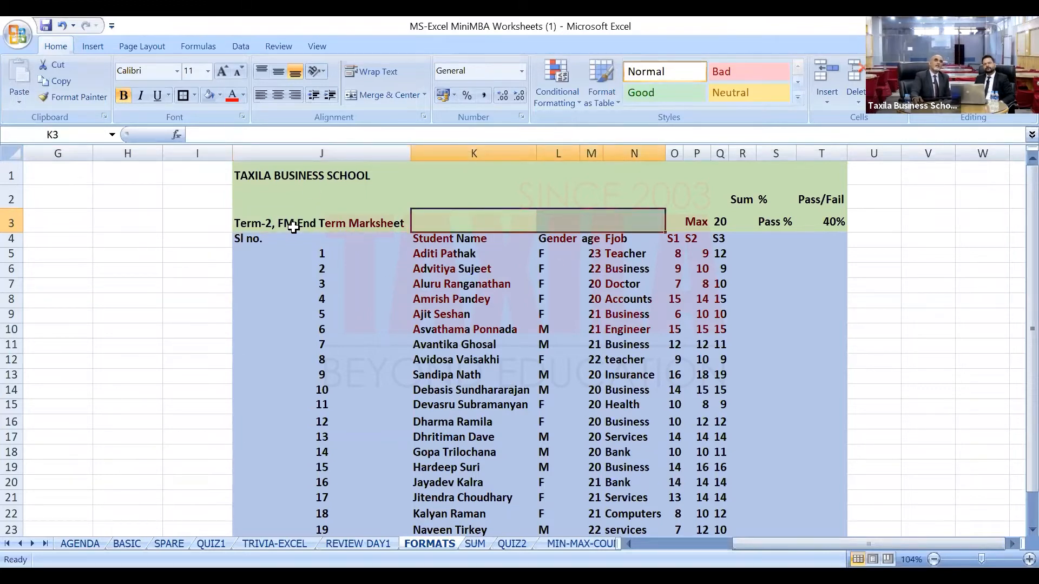
# Narrow the Sl no. column, J, to suit its serial numbers, and check cells K1 to N1 beside the school title.
pyautogui.click(310, 152)
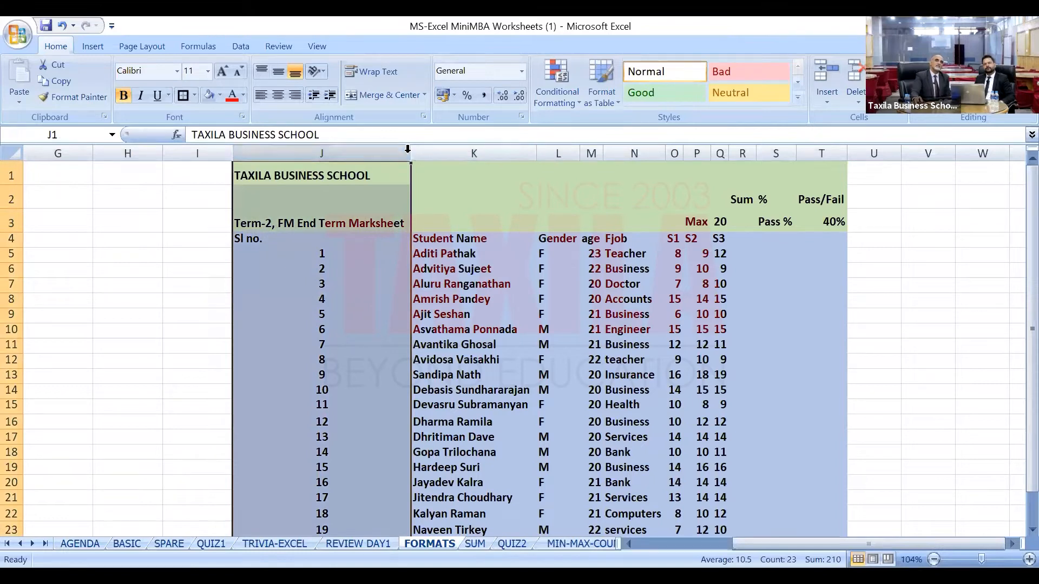
pyautogui.moveTo(407, 153); pyautogui.dragTo(270, 166)
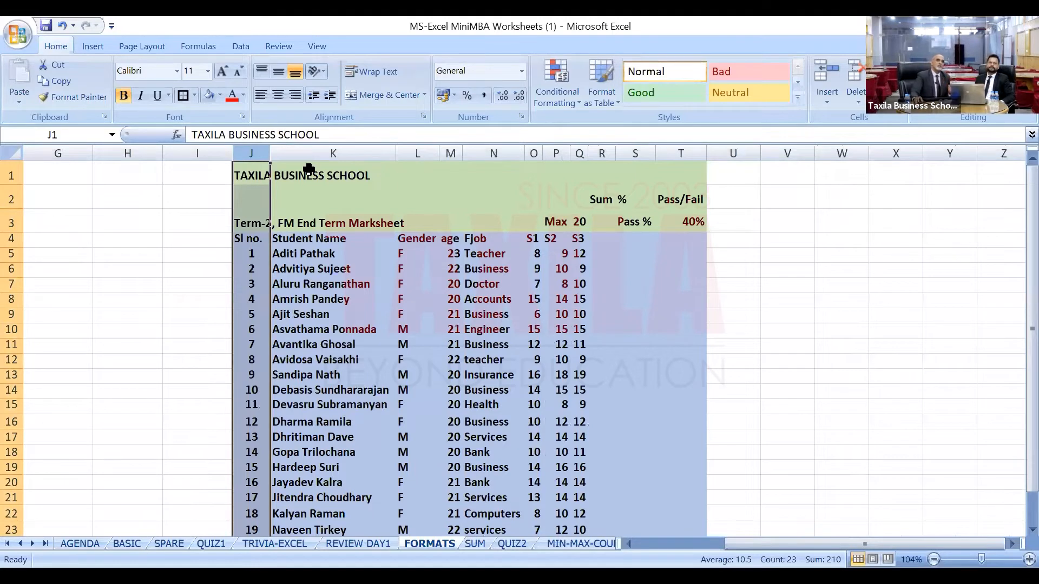
pyautogui.click(335, 172)
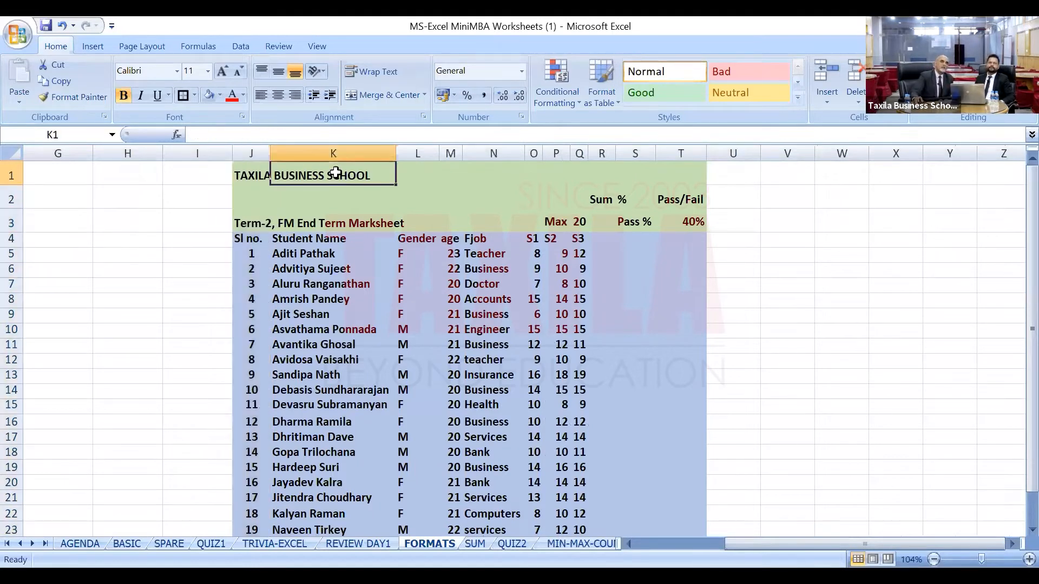
pyautogui.click(411, 176)
pyautogui.click(457, 175)
pyautogui.click(486, 172)
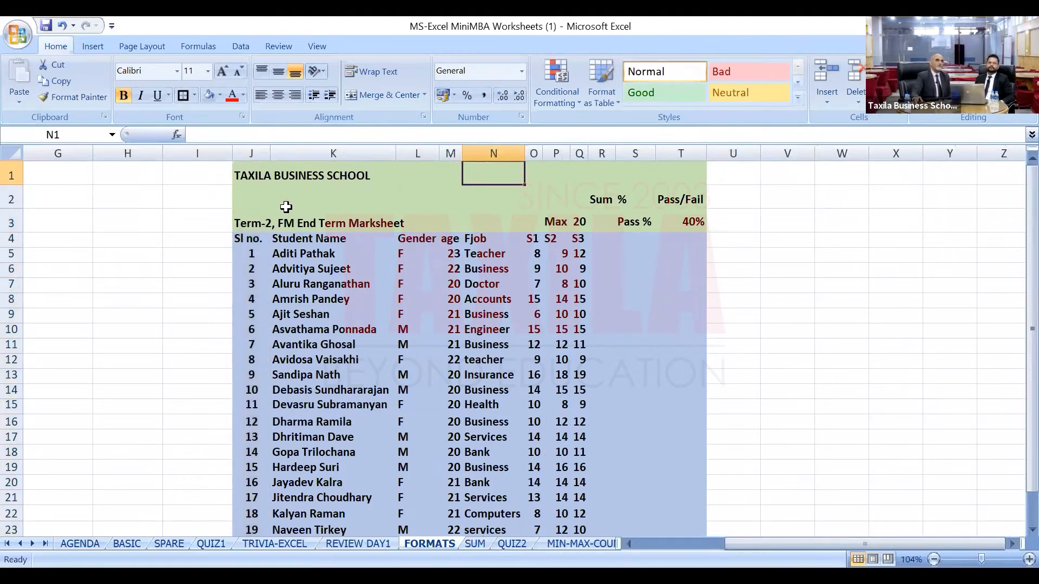
# Enter T in the empty cell K1 to test how it affects the school title in J1, and remove the entry.
pyautogui.click(252, 173)
pyautogui.moveTo(276, 172); pyautogui.dragTo(360, 173)
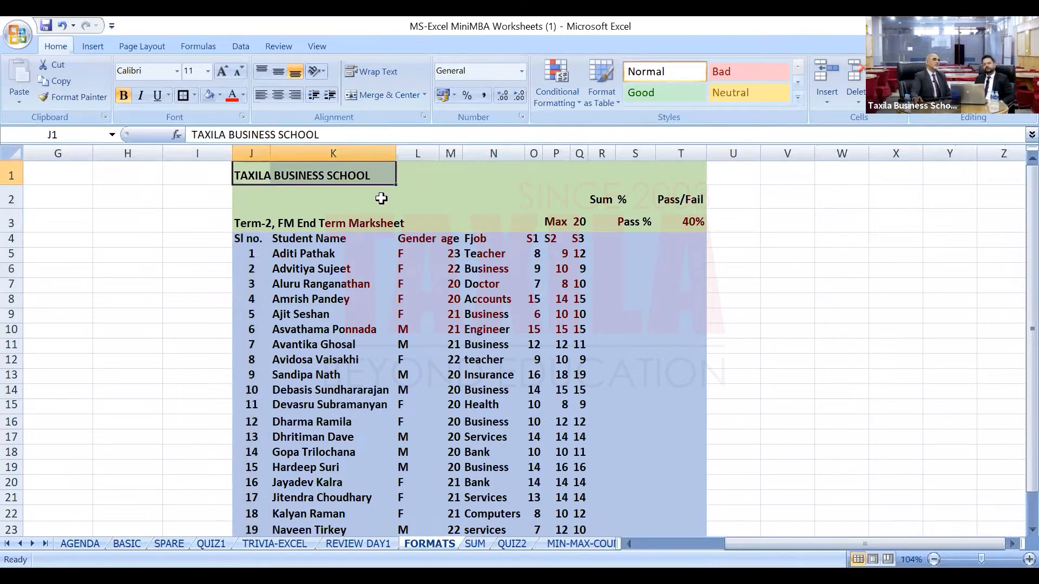
pyautogui.click(328, 175)
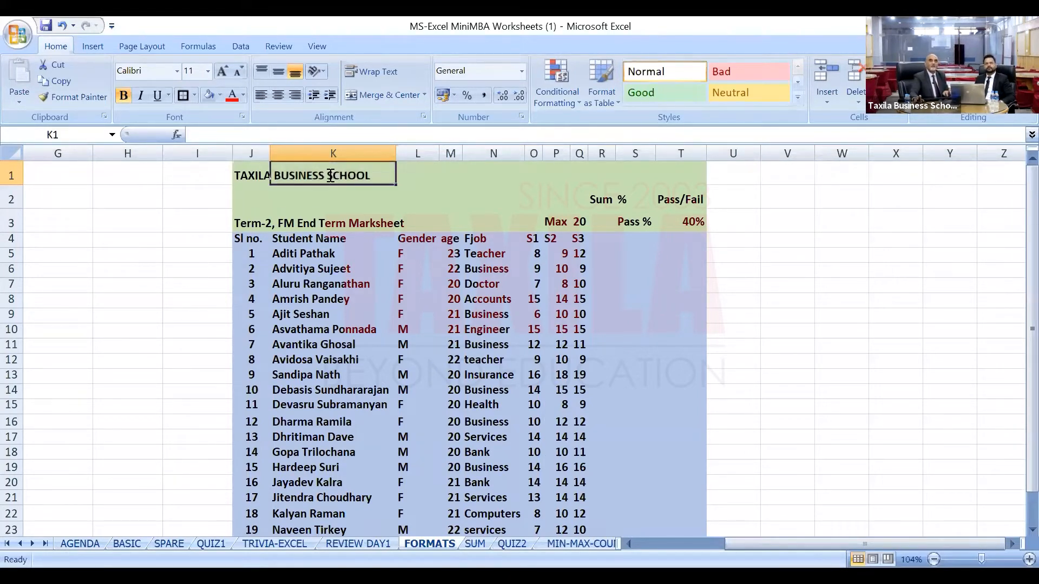
pyautogui.write('T')
pyautogui.click(147, 207)
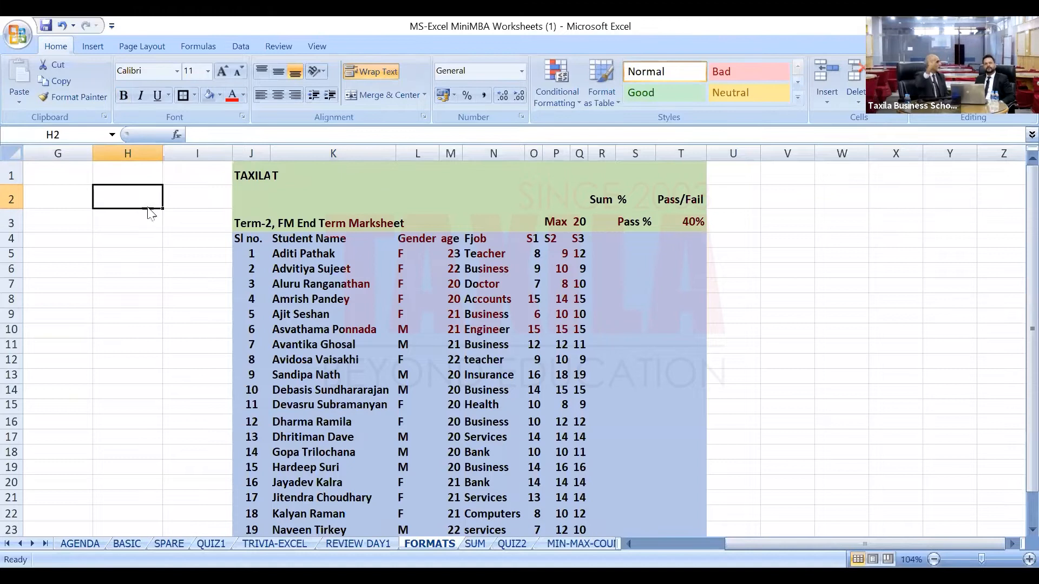
pyautogui.click(251, 174)
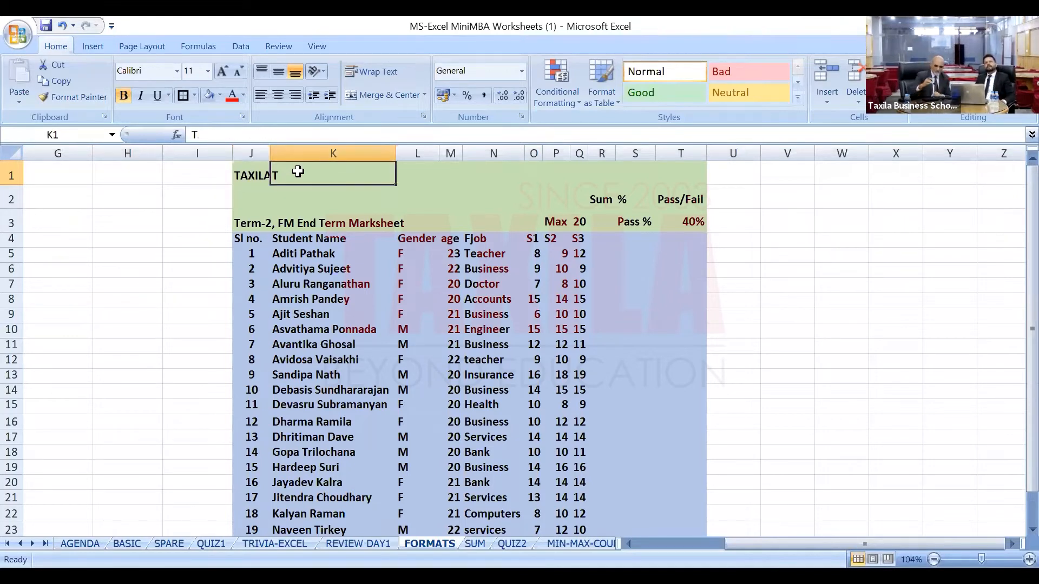
pyautogui.press('Escape')
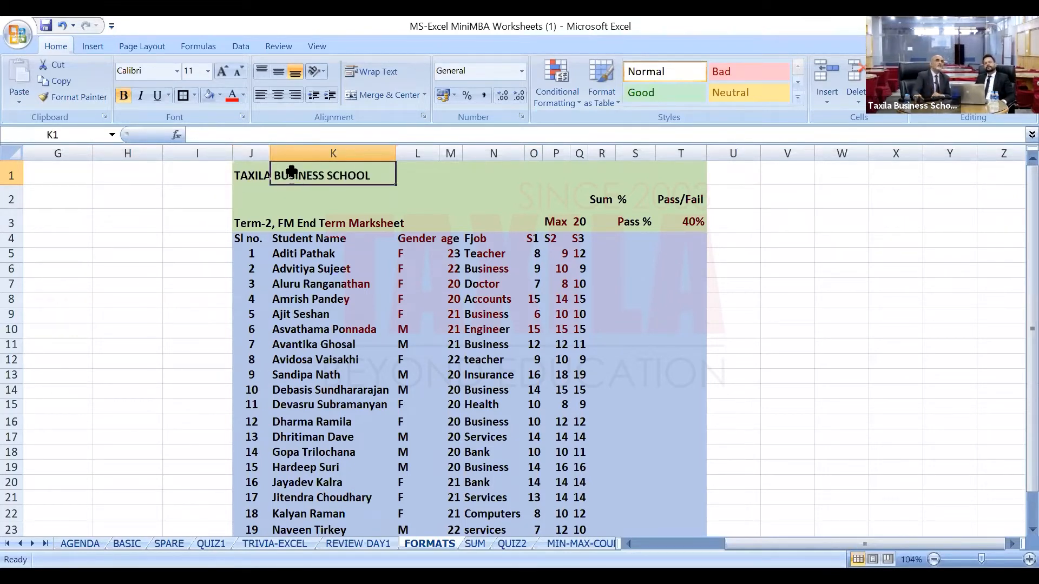
pyautogui.click(139, 220)
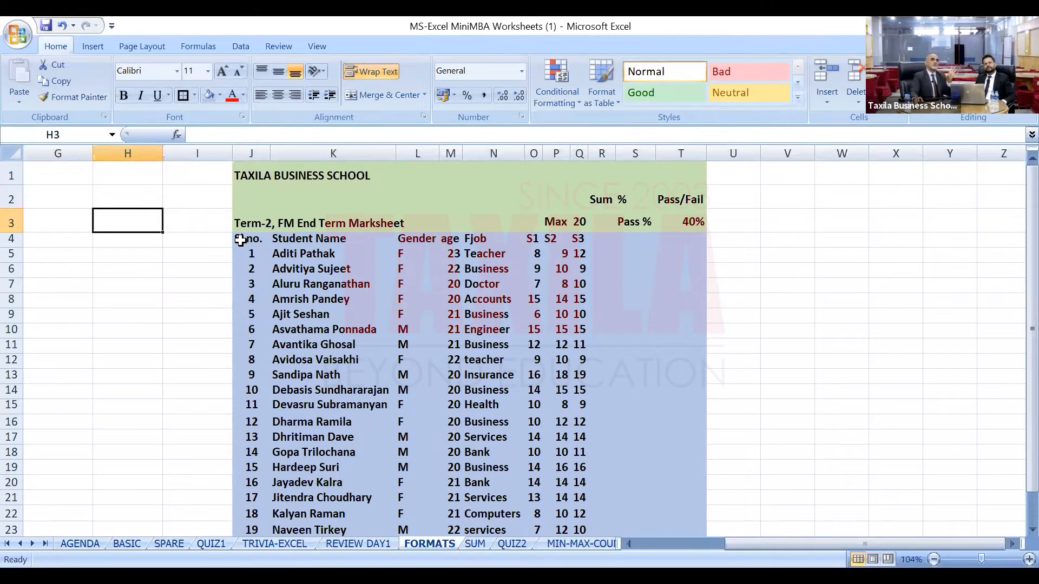
# Apply All Borders to the marksheet table J4:T24, headers included.
pyautogui.moveTo(241, 240); pyautogui.dragTo(693, 301)
pyautogui.moveTo(696, 341); pyautogui.dragTo(703, 494)
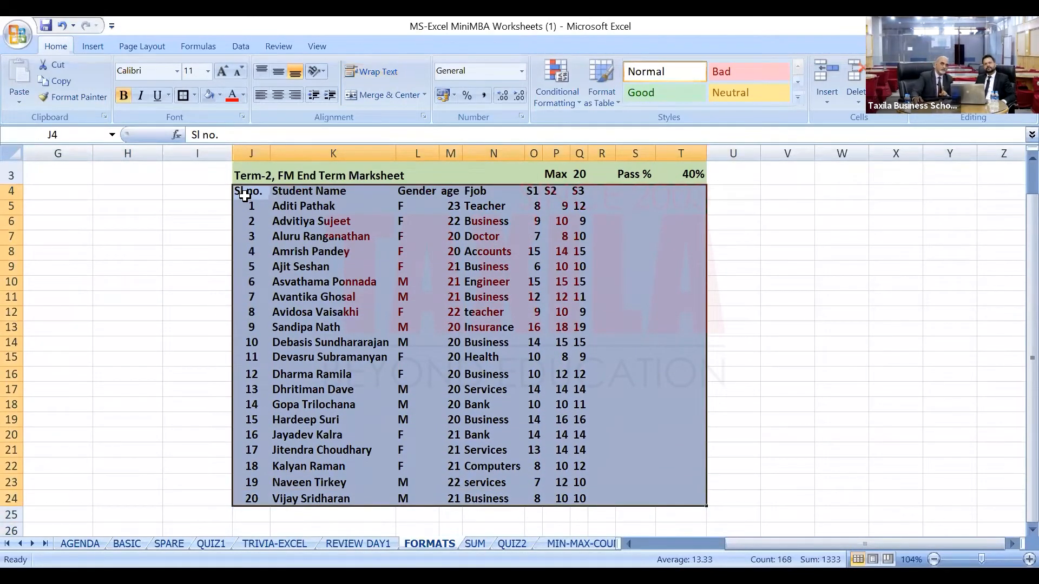
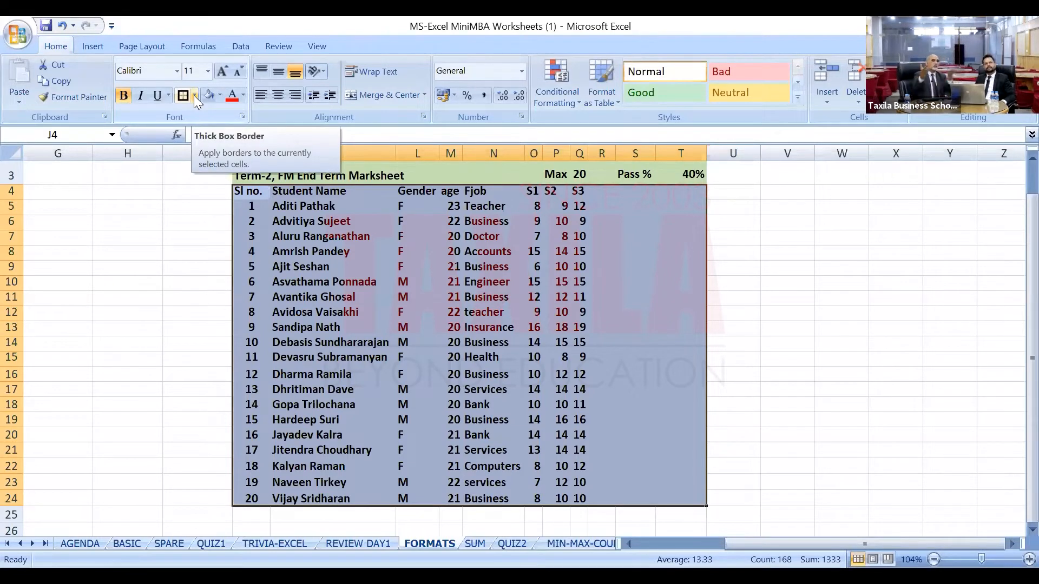
pyautogui.click(193, 95)
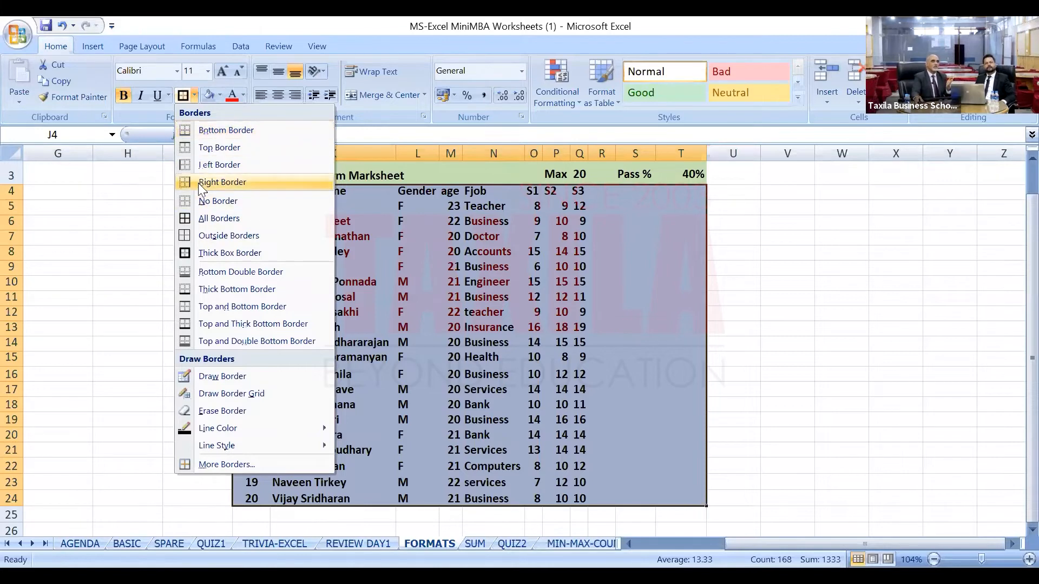
pyautogui.click(186, 219)
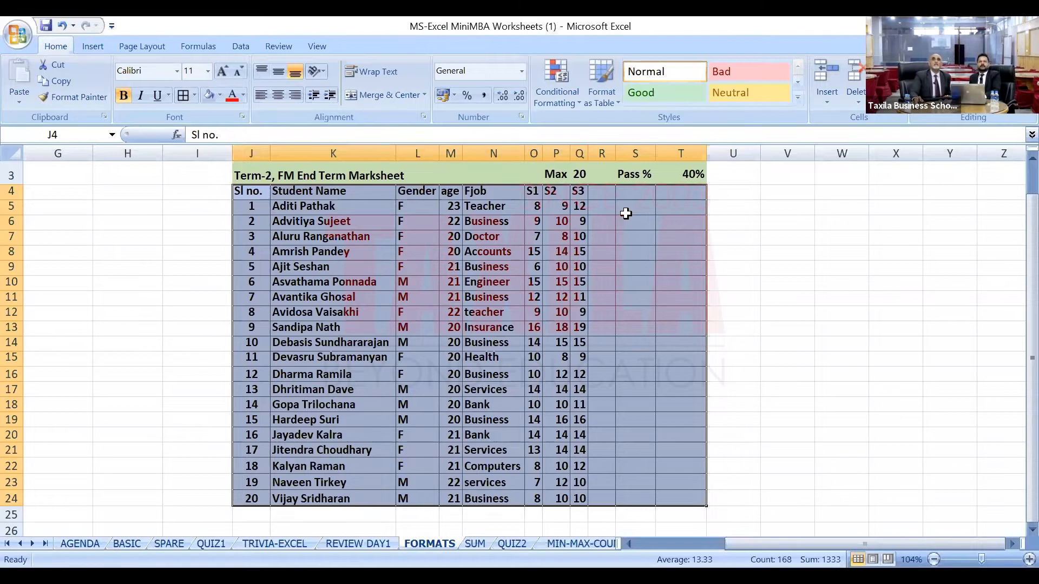
pyautogui.scroll(1, 628, 227)
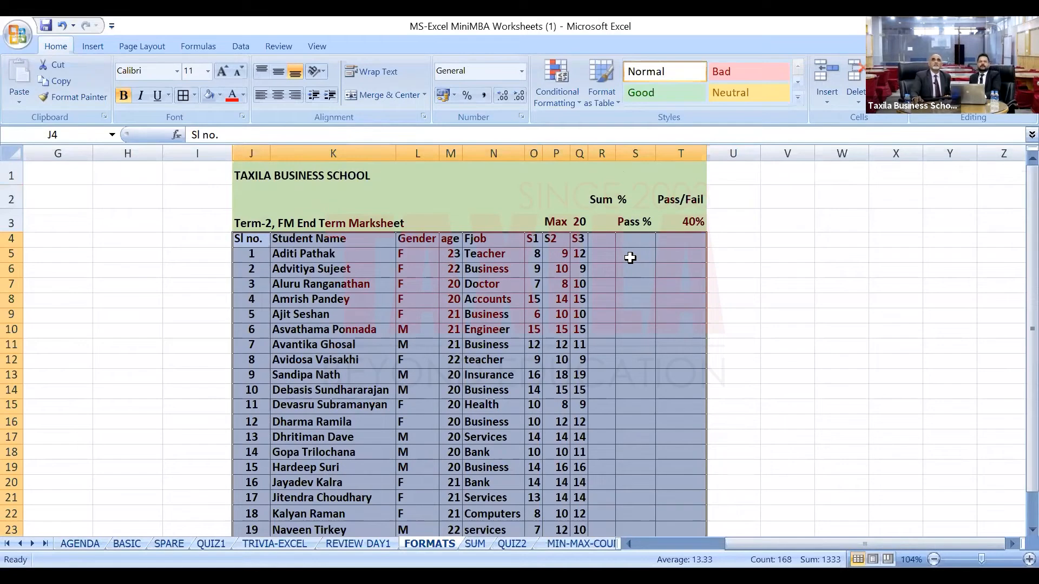
pyautogui.click(602, 253)
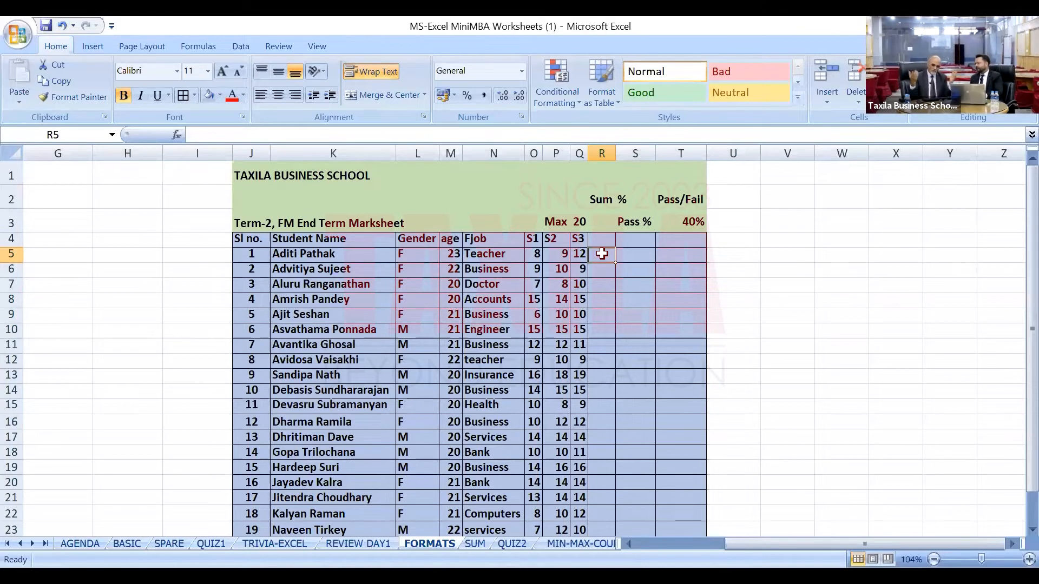
pyautogui.press('Down')
pyautogui.write('=')
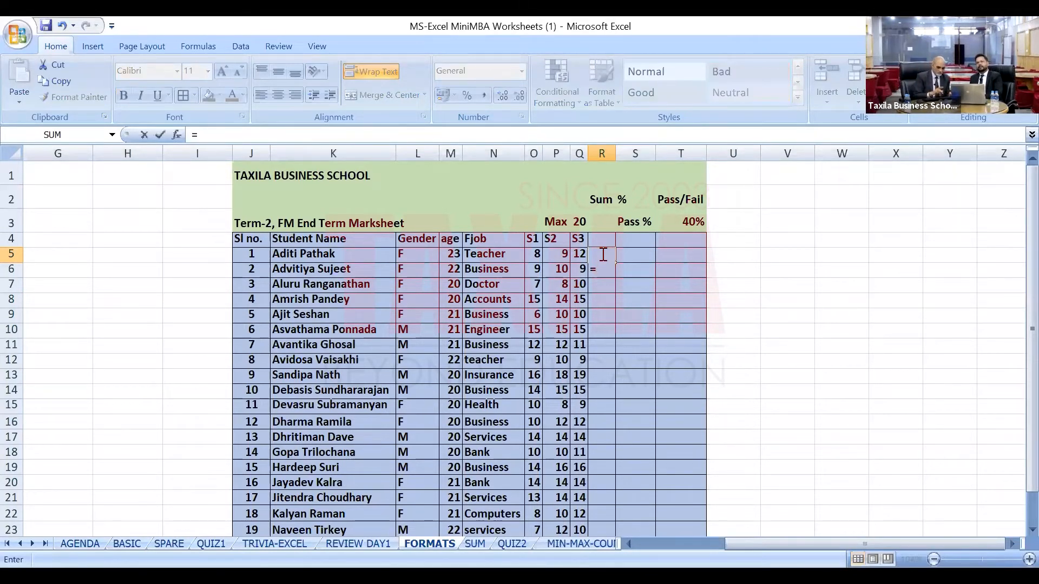
pyautogui.write('sum')
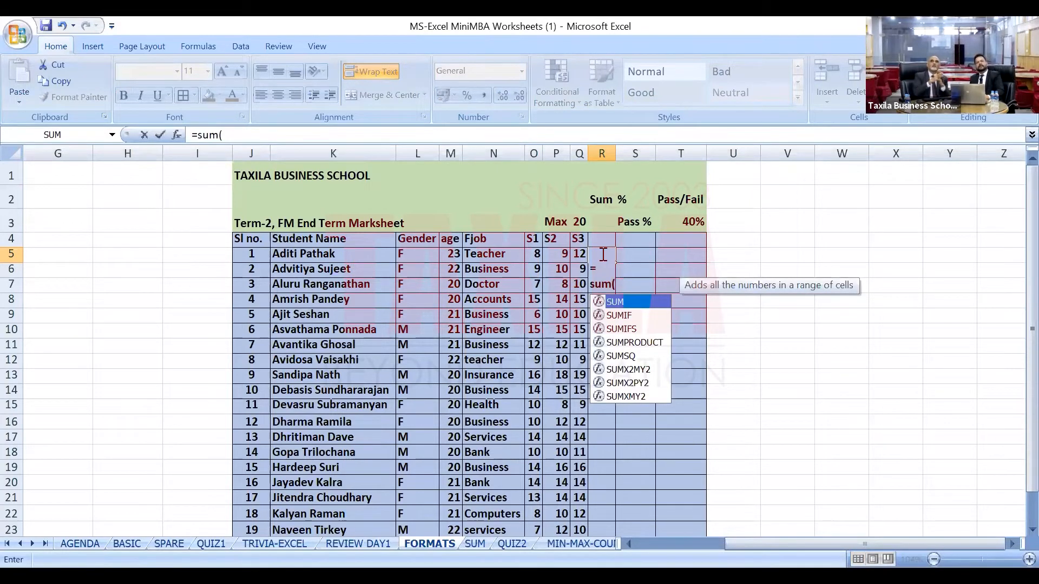
pyautogui.write('(')
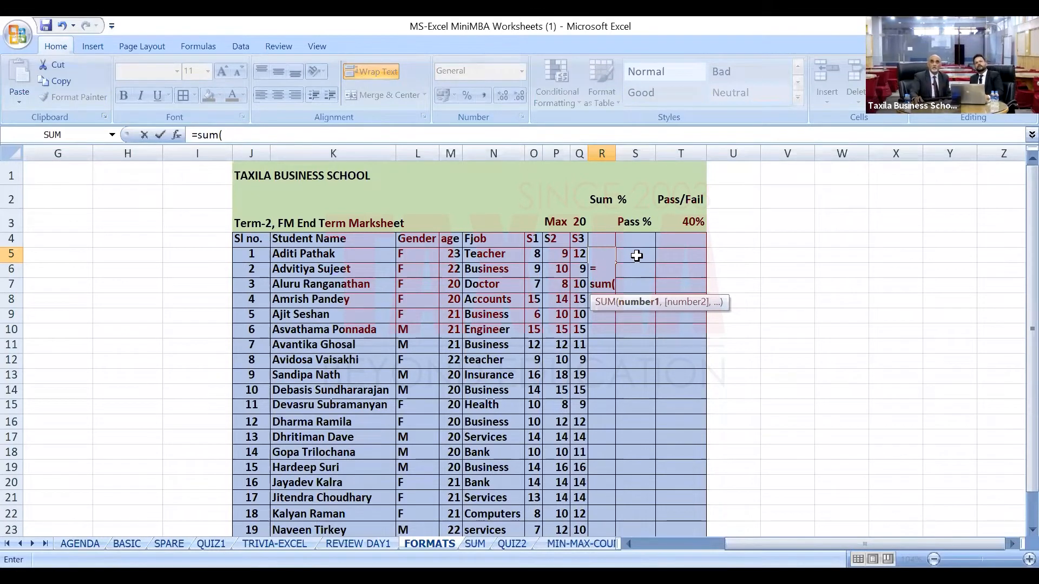
pyautogui.press('Escape')
# Merge and center the empty block V11:Y18 beside the marksheet, and fill it with the same light blue as the table.
pyautogui.click(783, 348)
pyautogui.moveTo(787, 346); pyautogui.dragTo(933, 458)
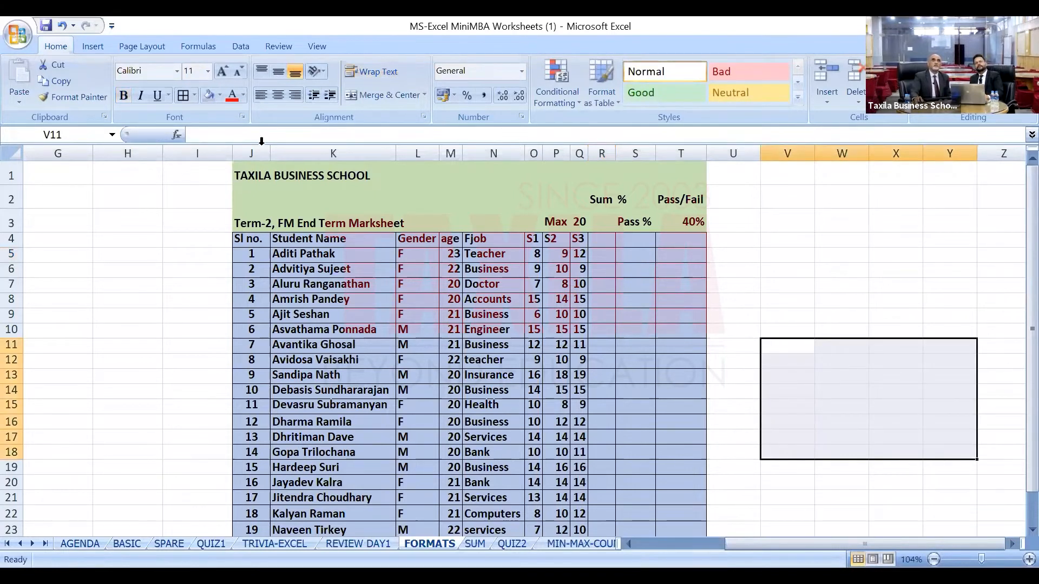
pyautogui.click(380, 96)
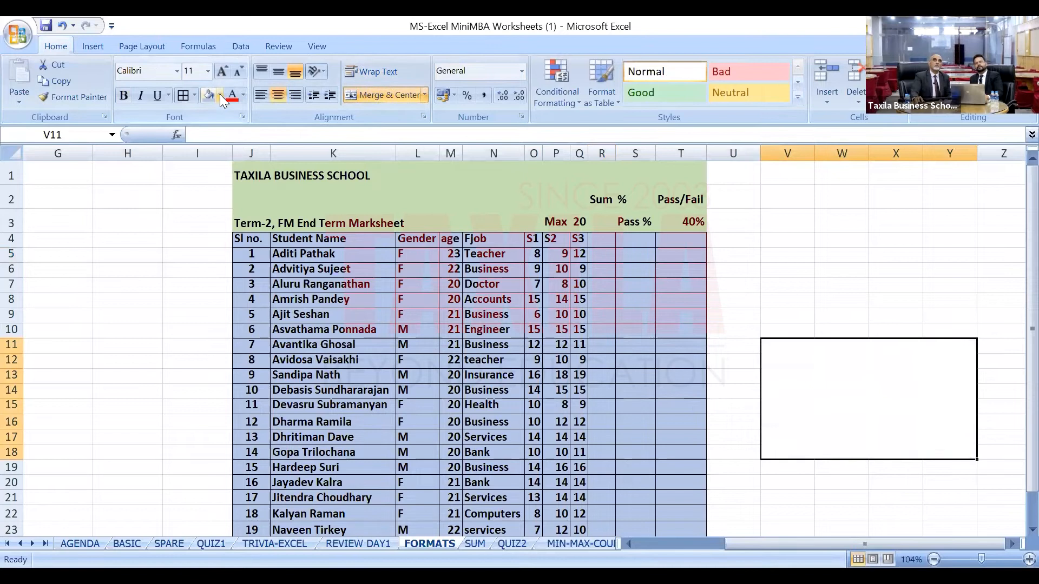
pyautogui.click(206, 96)
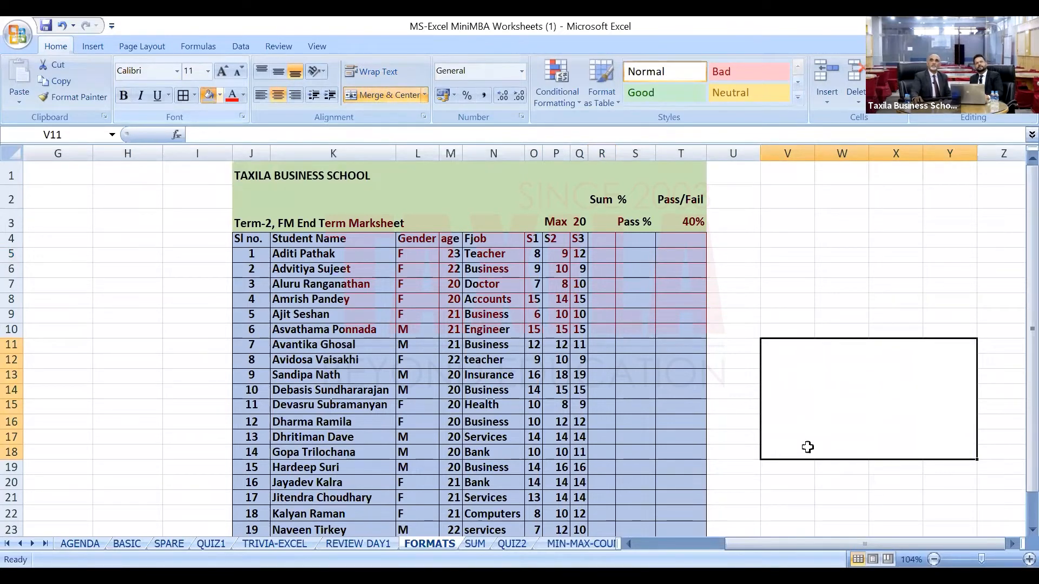
# Set the merged cell V11 to font size 36 with middle vertical alignment.
pyautogui.click(207, 71)
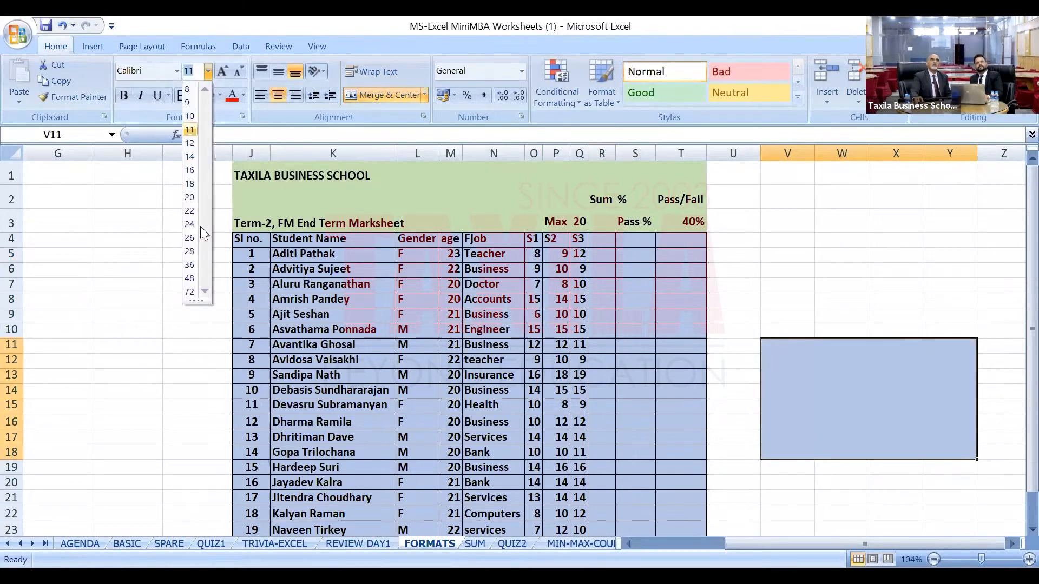
pyautogui.click(189, 264)
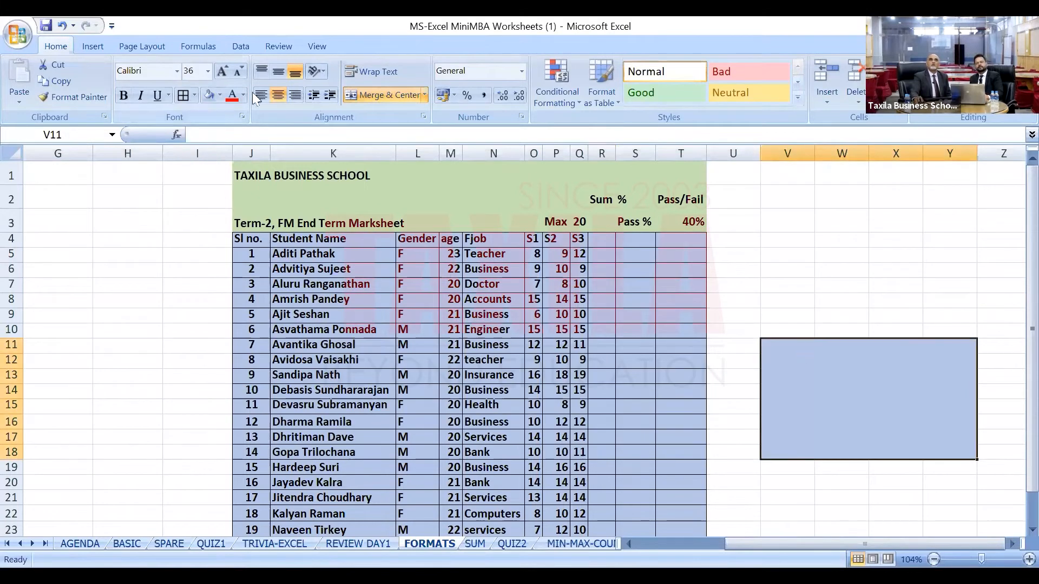
pyautogui.click(278, 76)
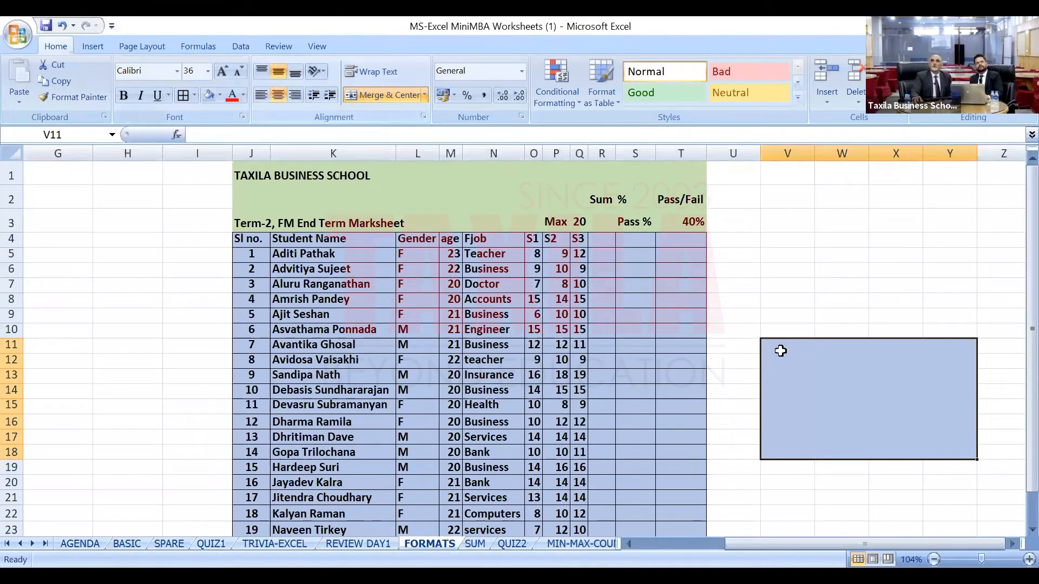
# Begin a SUM formula in the merged cell V11, using the first student's S1 mark, O5, as its first reference.
pyautogui.doubleClick(842, 405)
pyautogui.write('=')
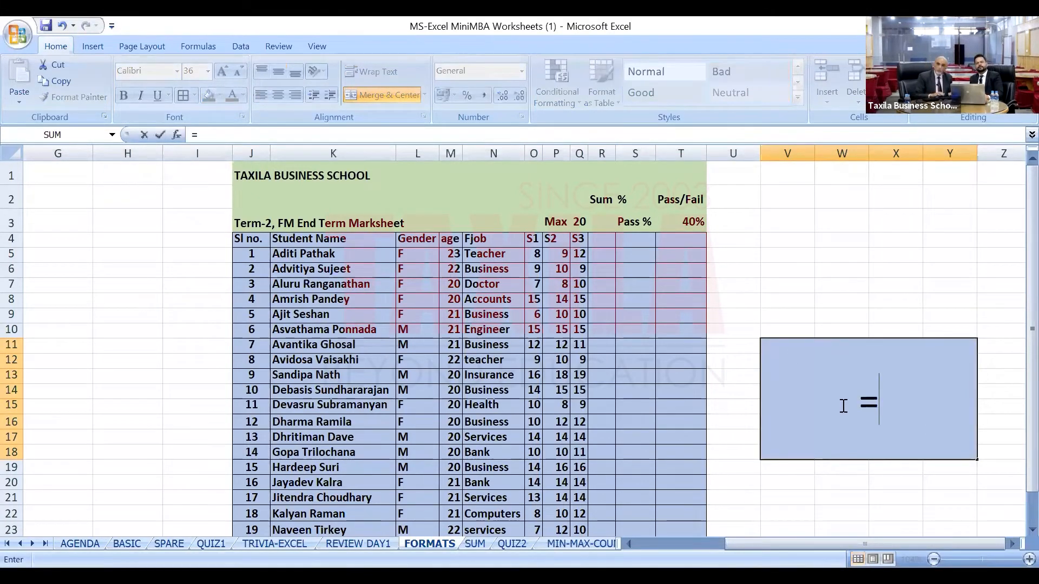
pyautogui.write('s')
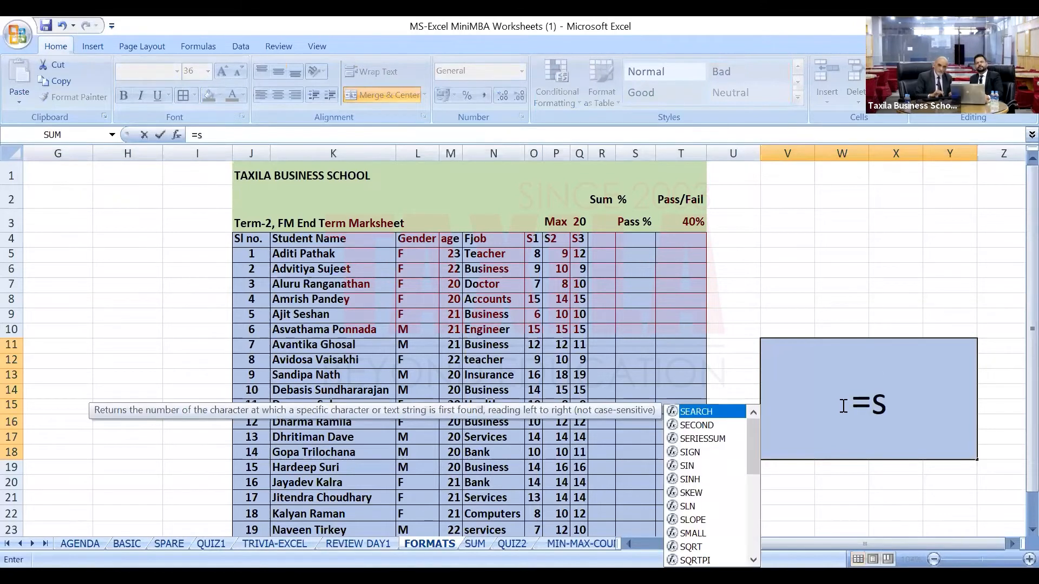
pyautogui.write('um')
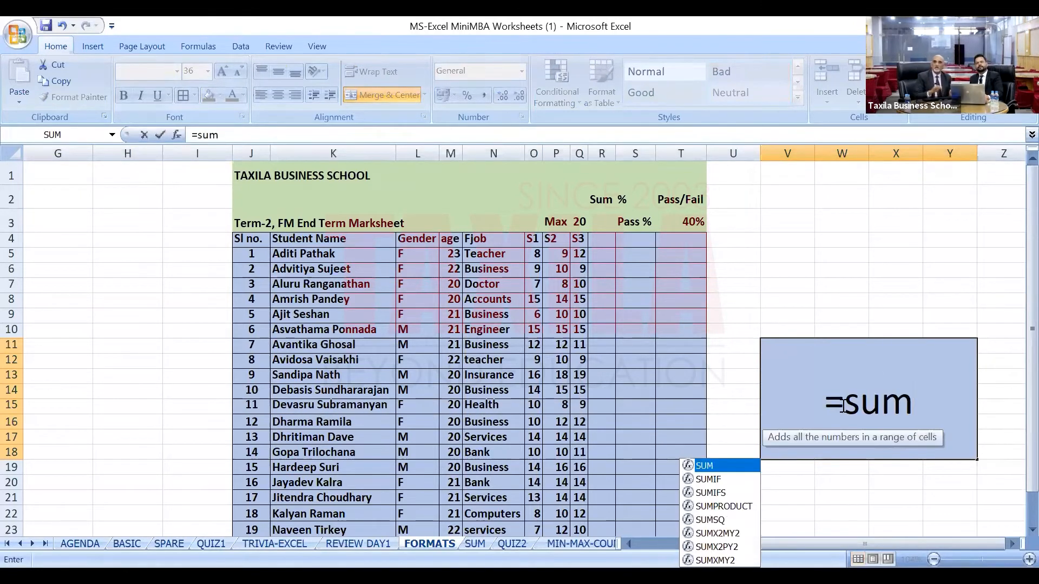
pyautogui.write('(')
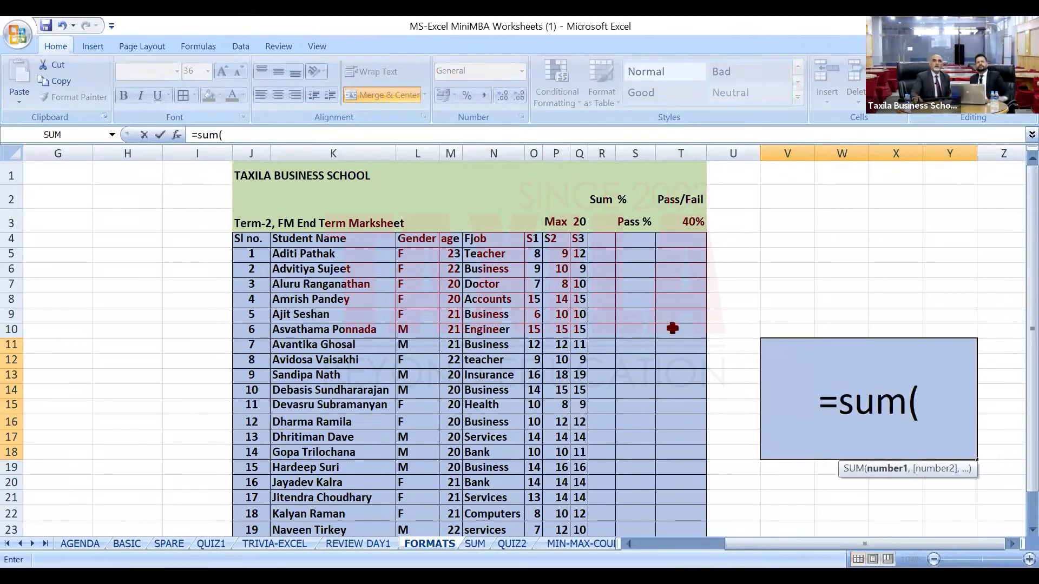
pyautogui.click(537, 255)
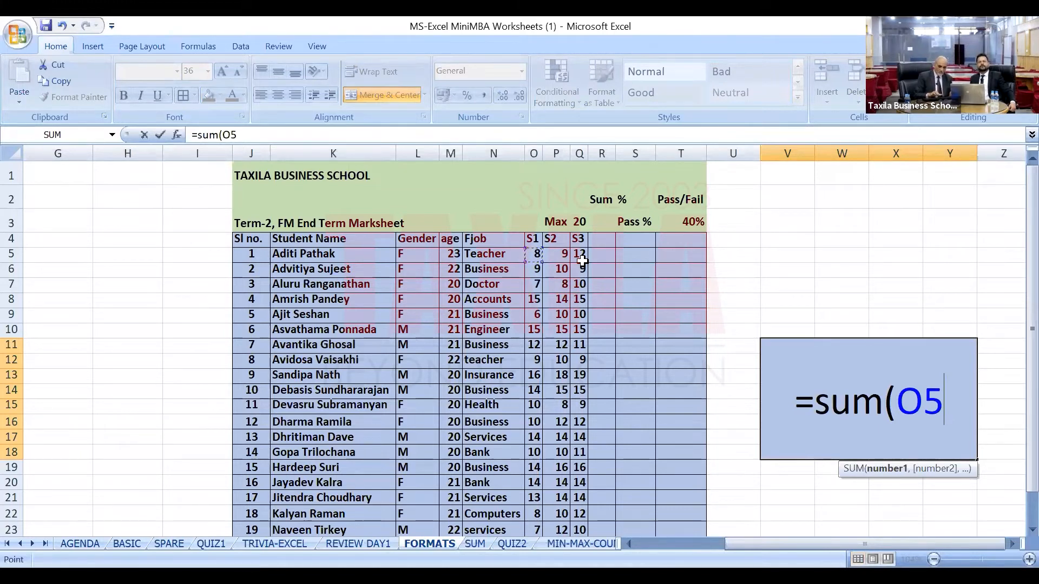
# Complete the SUM formula in the large merged cell V11 so it adds cells O5, P5 and Q5.
pyautogui.write(',')
pyautogui.click(561, 252)
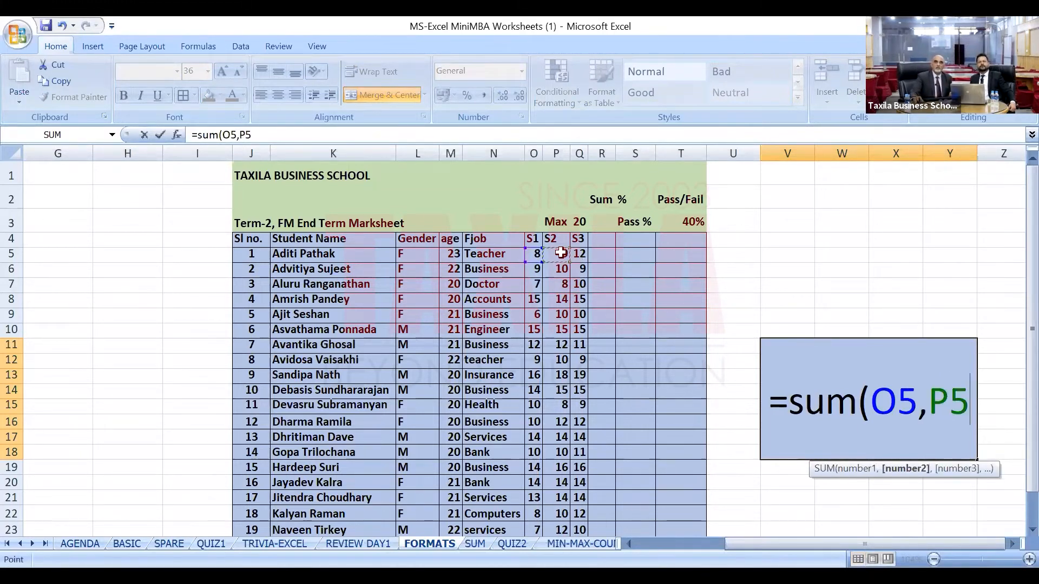
pyautogui.write(',')
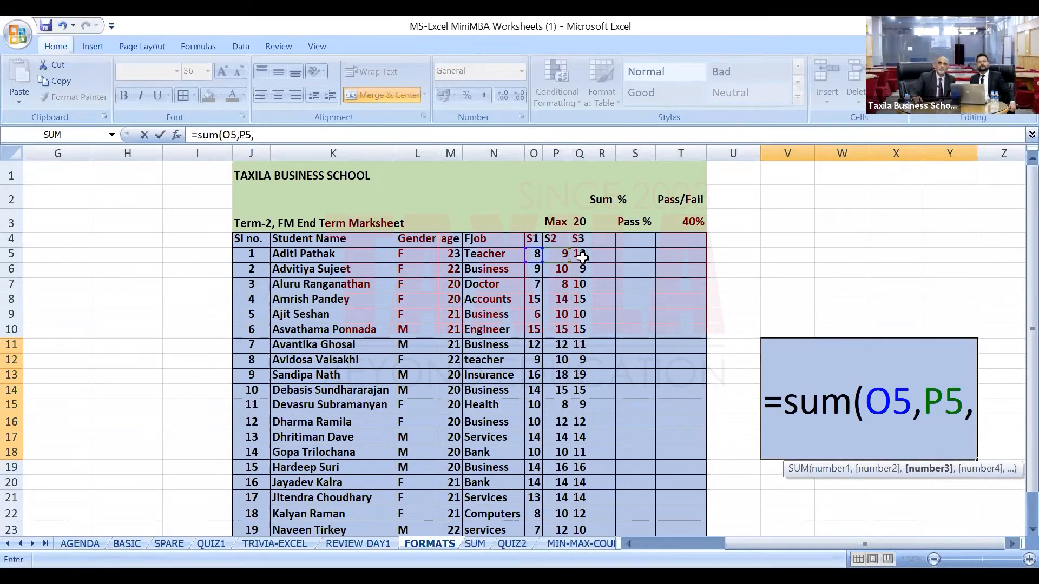
pyautogui.click(578, 255)
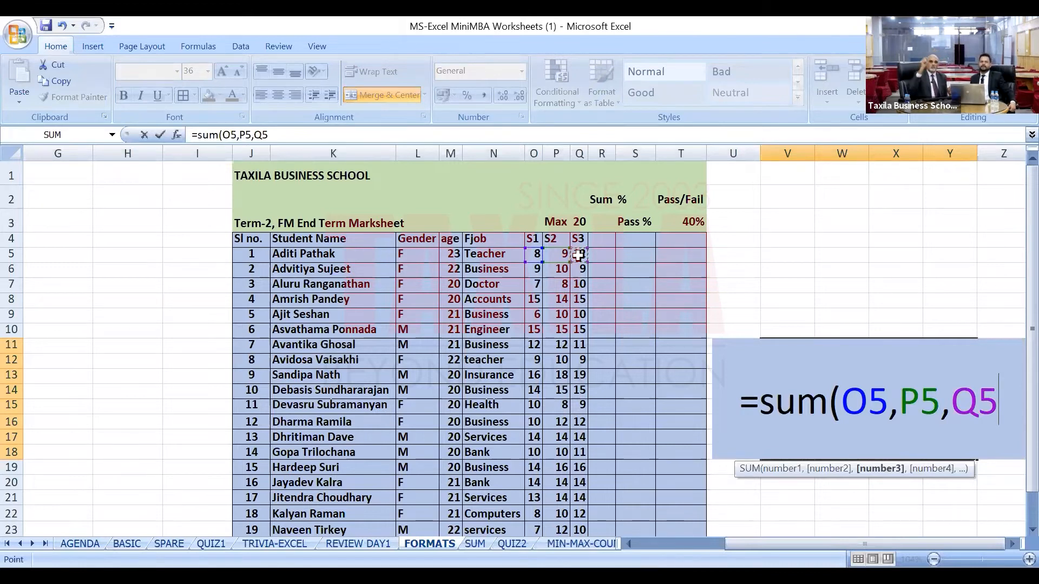
pyautogui.write(')')
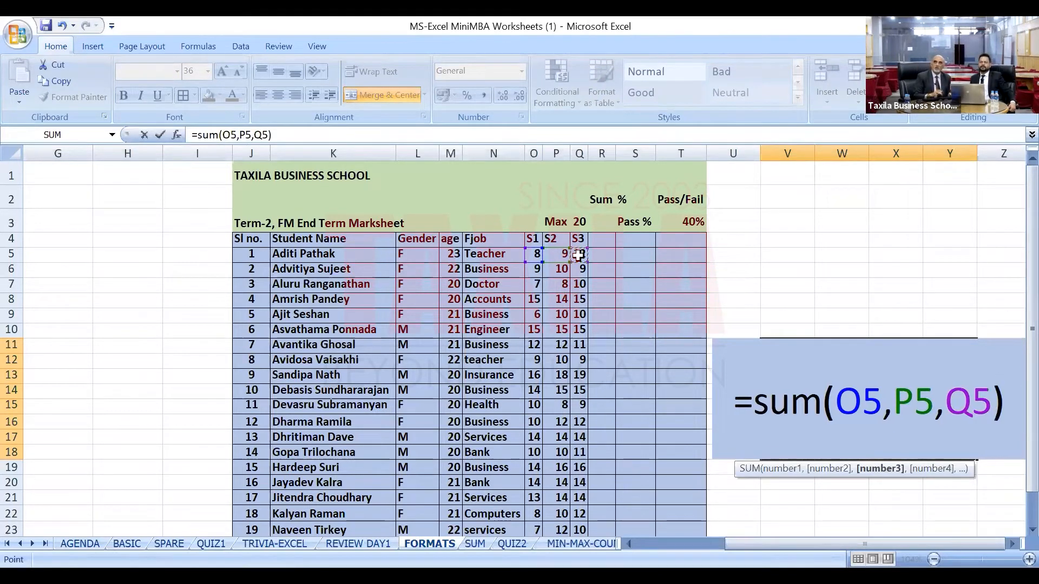
pyautogui.press('Return')
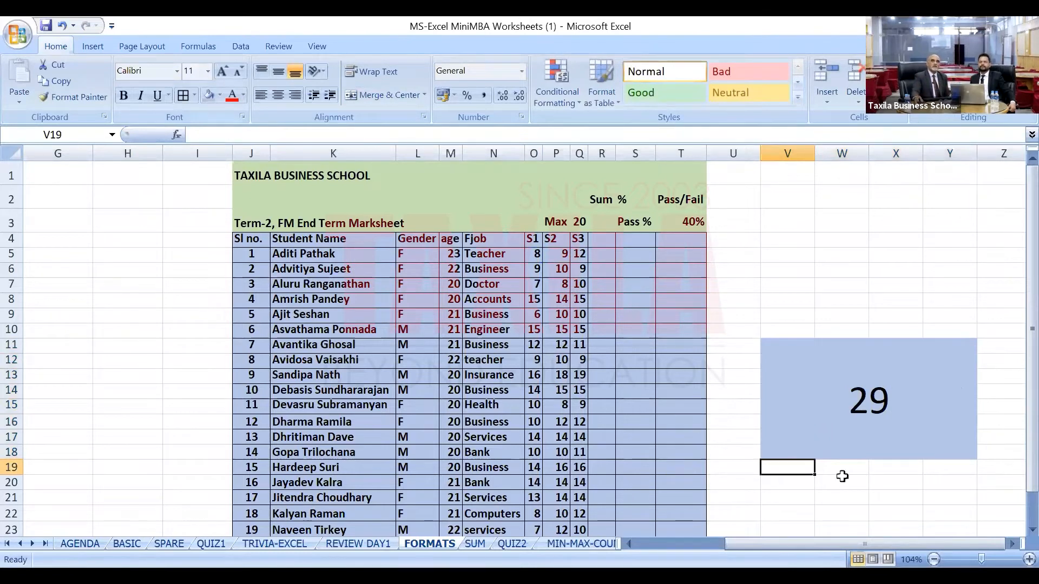
# Copy the formula text =SUM(O5,P5,Q5) from merged cell V11 into cell R5 of the Sum column.
pyautogui.click(865, 403)
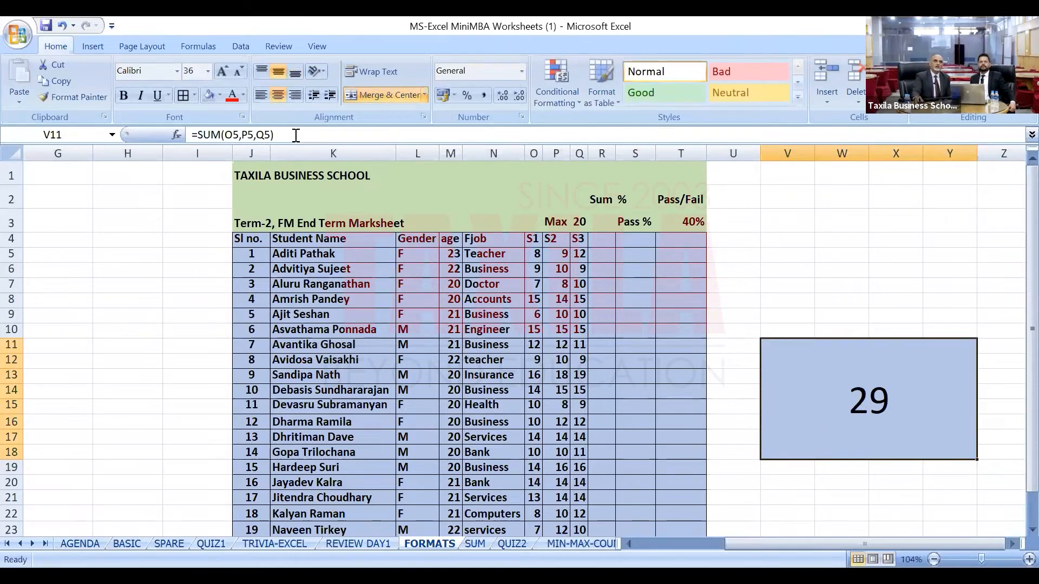
pyautogui.click(237, 135)
pyautogui.moveTo(236, 135); pyautogui.dragTo(145, 140)
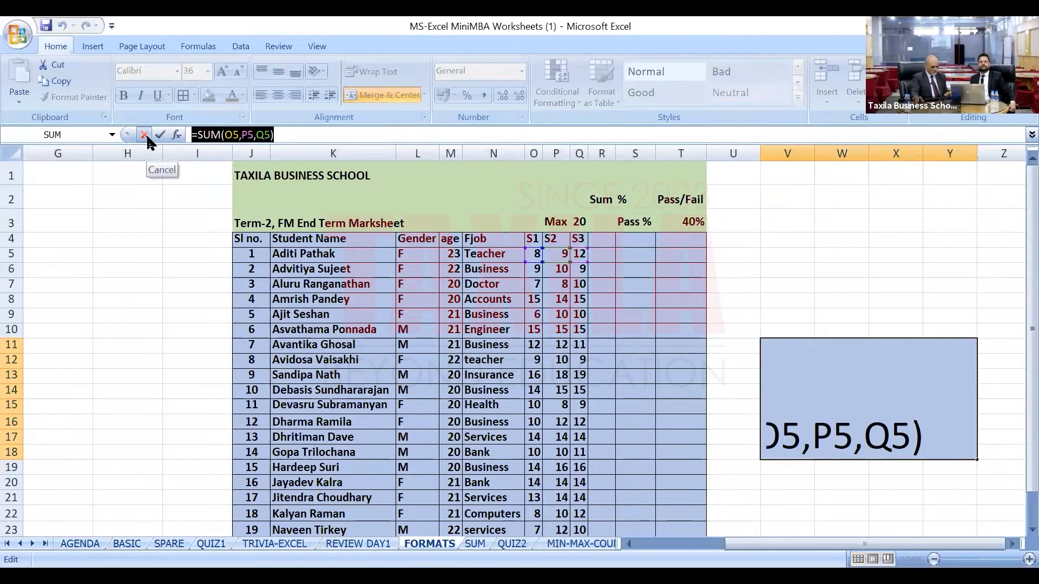
pyautogui.press('Escape')
pyautogui.click(603, 253)
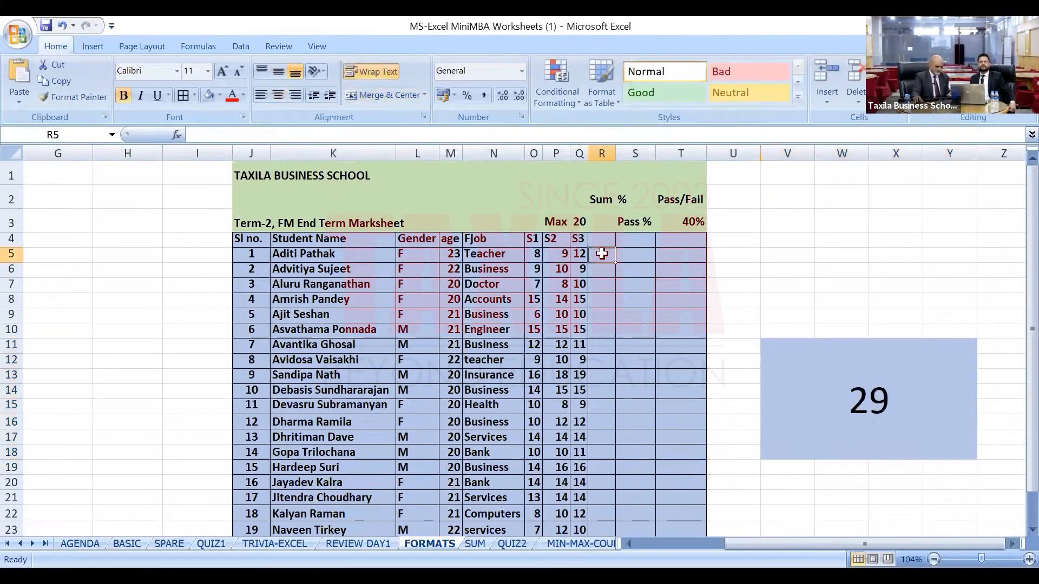
pyautogui.hotkey('ctrl', 'v')
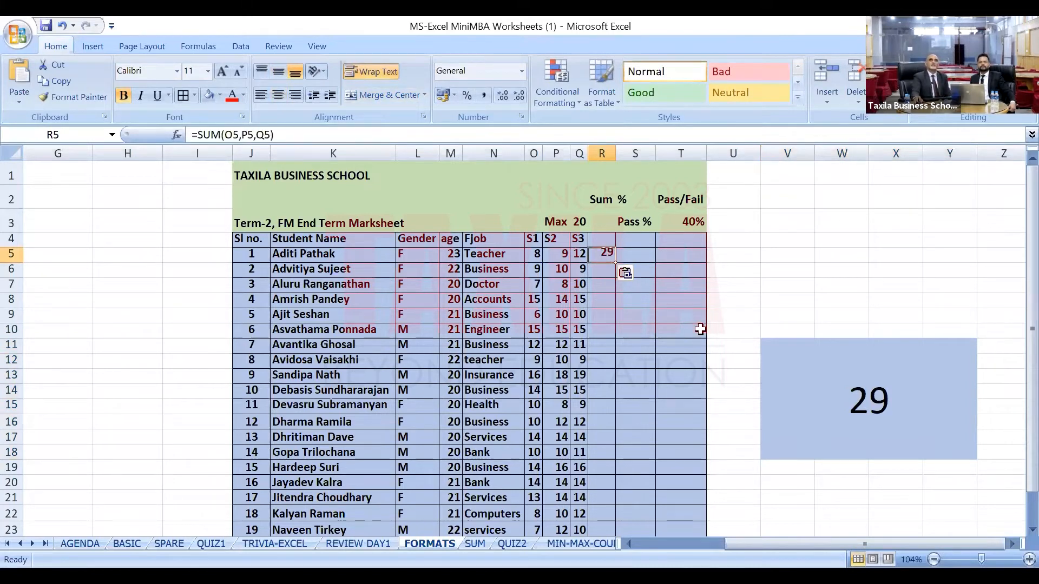
pyautogui.press('Return')
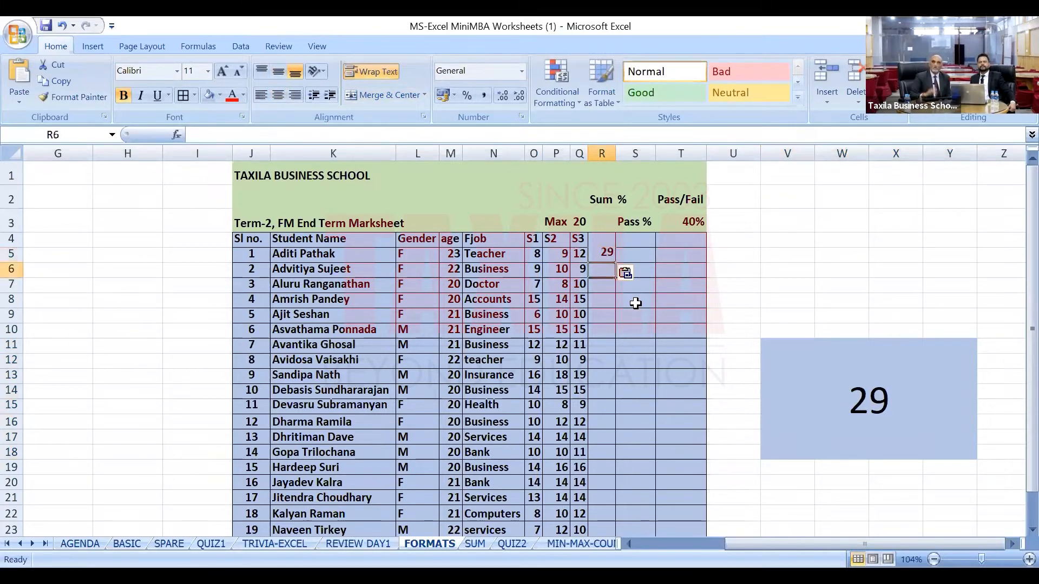
# Middle-align cell R5 vertically and fill the whole of column R with light green.
pyautogui.click(608, 251)
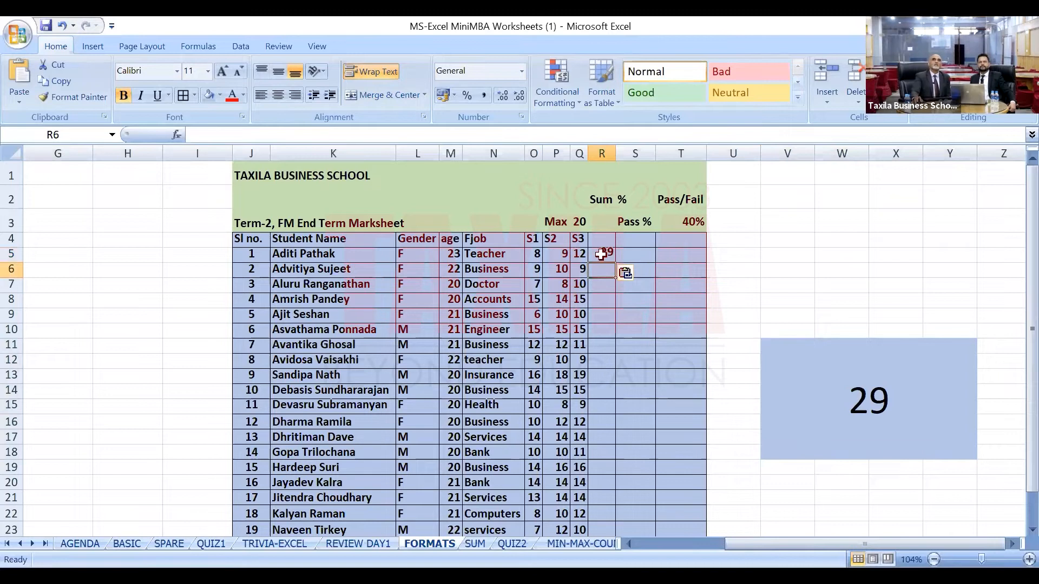
pyautogui.click(278, 72)
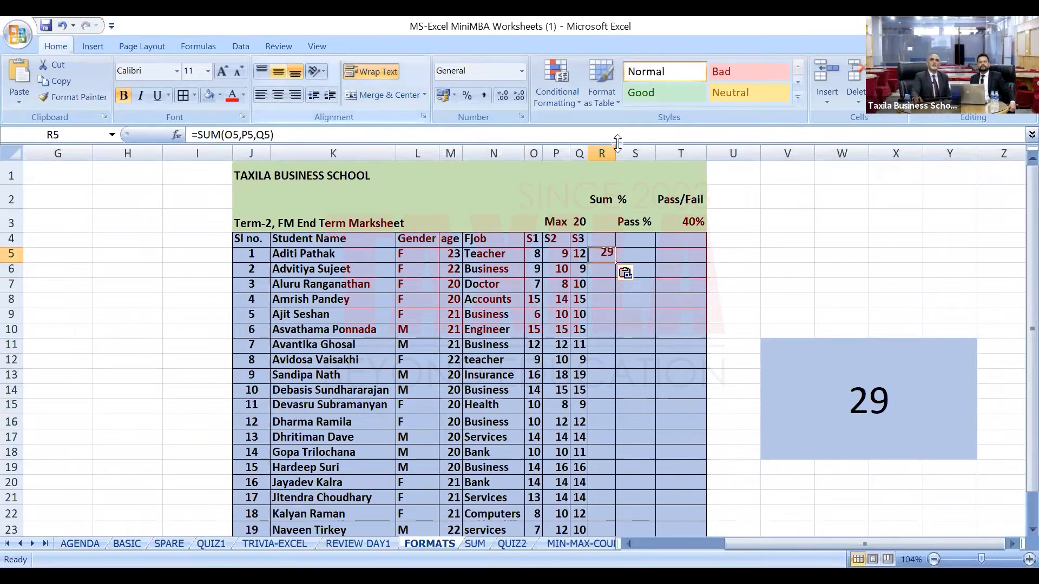
pyautogui.click(600, 147)
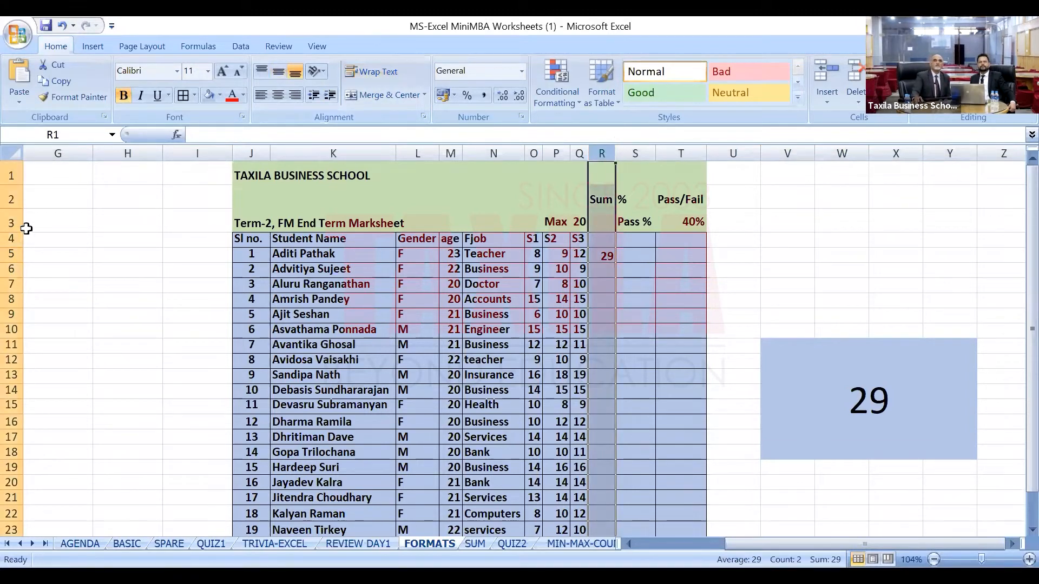
pyautogui.click(219, 99)
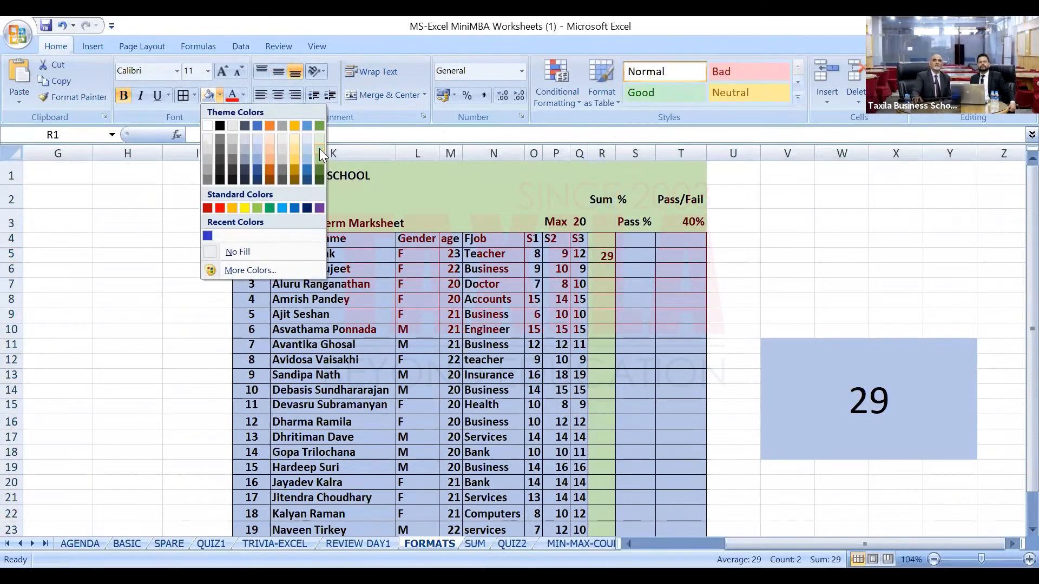
pyautogui.click(665, 363)
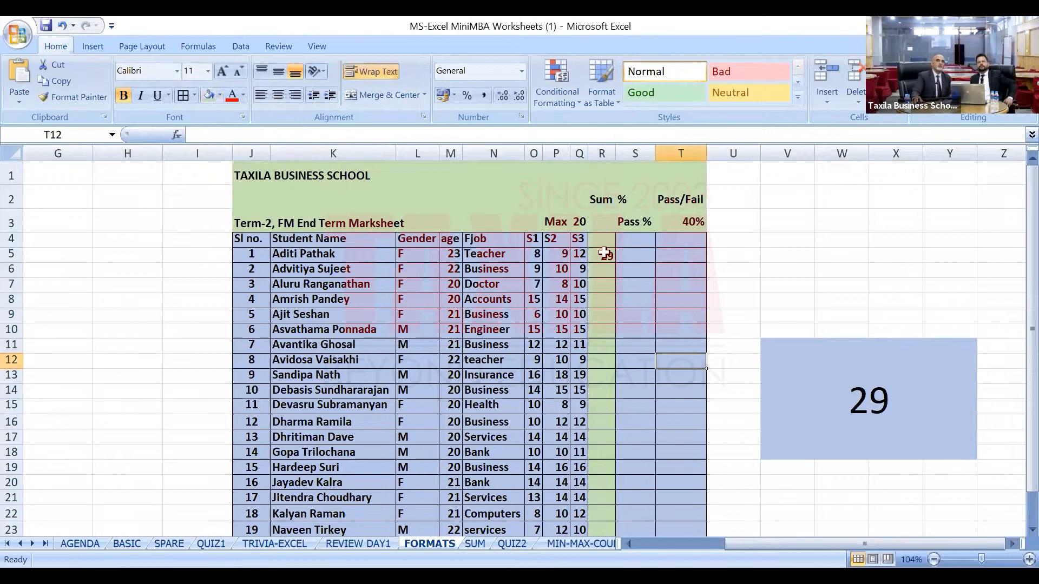
# Examine the SUM formula in cell R5 and take a close-up look at the merged cell V11.
pyautogui.click(605, 253)
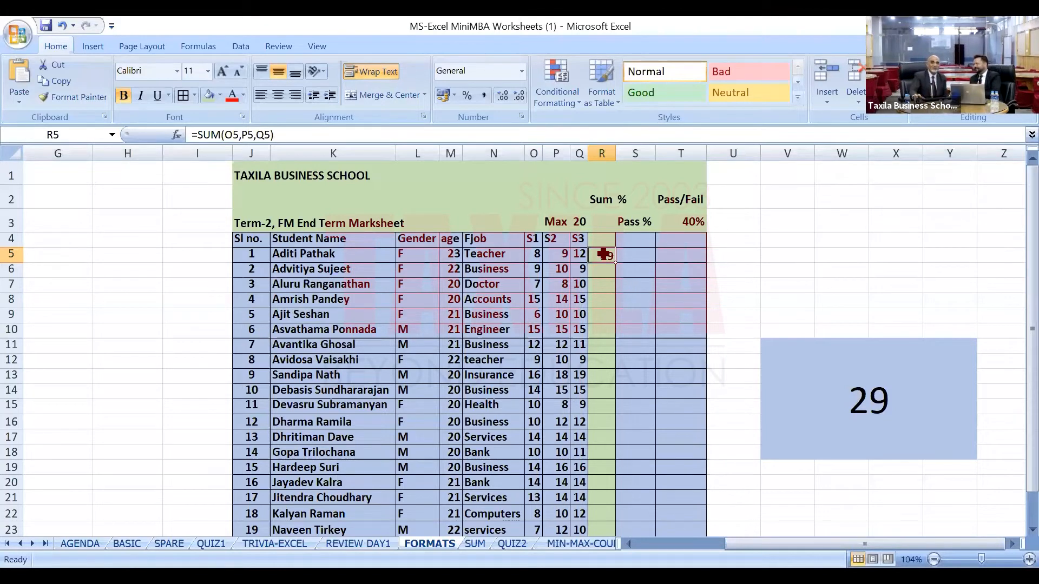
pyautogui.click(601, 276)
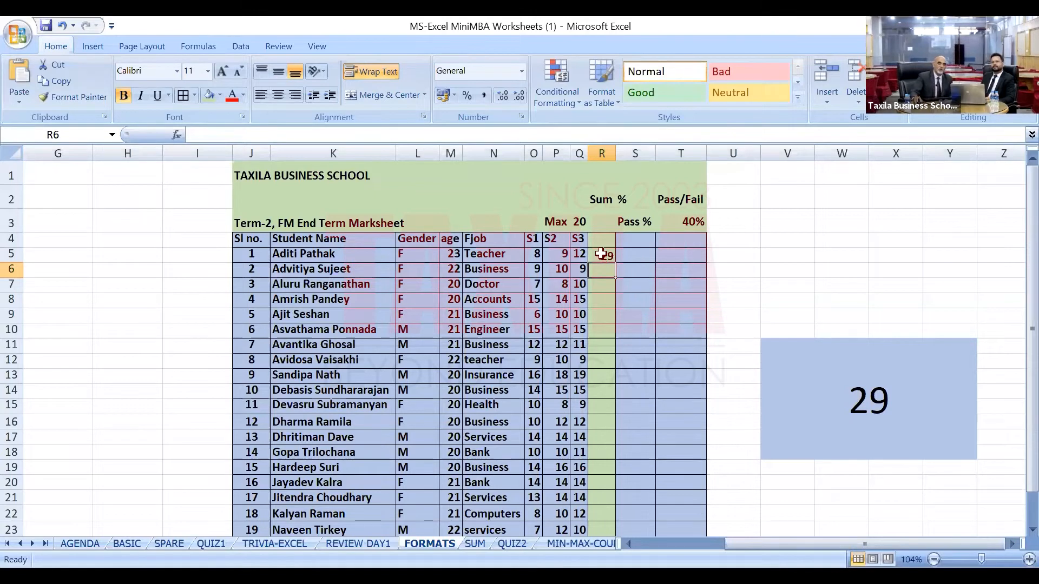
pyautogui.click(601, 254)
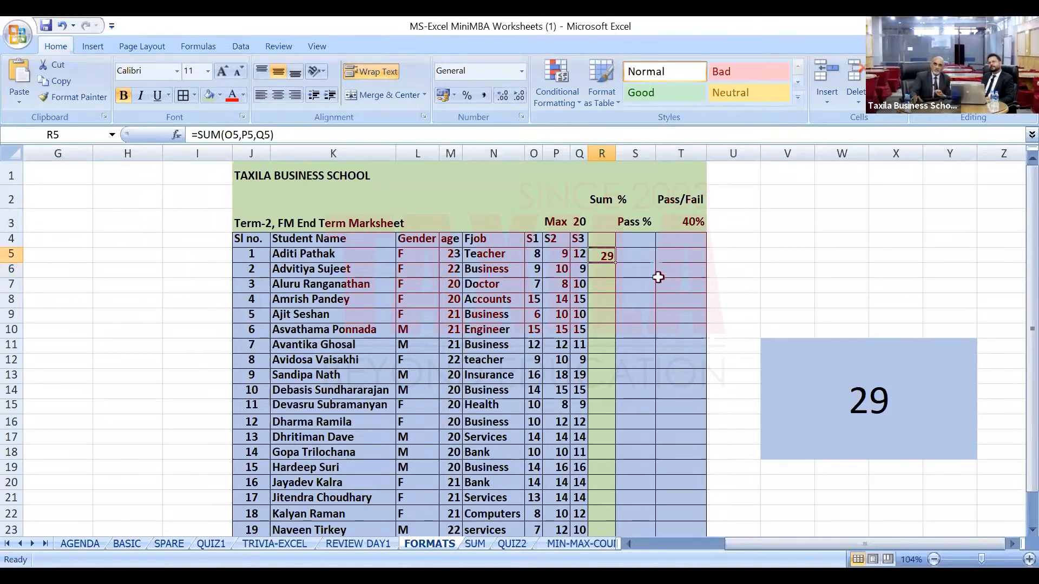
pyautogui.click(868, 399)
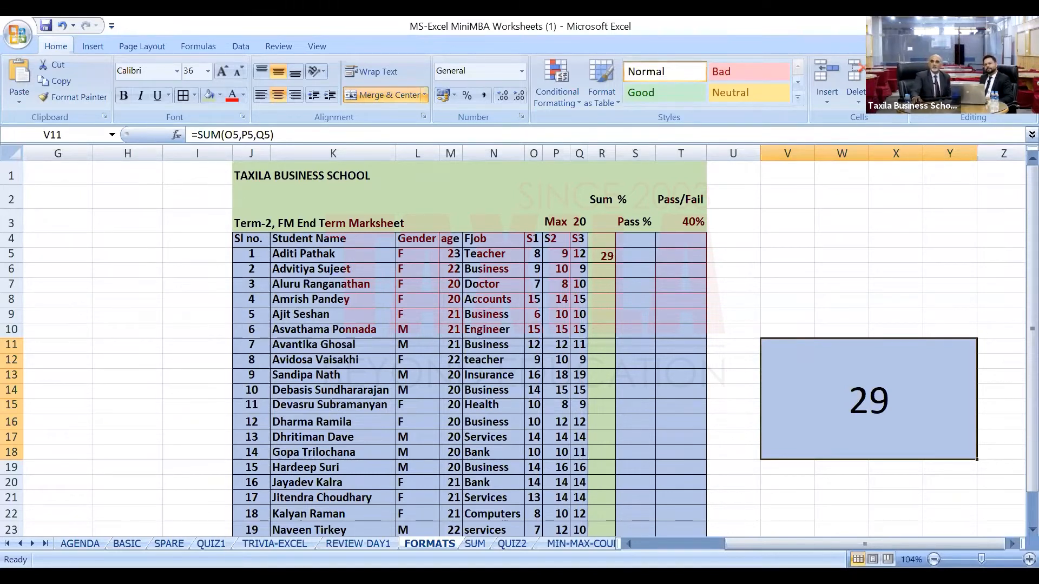
pyautogui.keyDown('ctrl'); pyautogui.scroll(7, 868, 400); pyautogui.keyUp('ctrl')
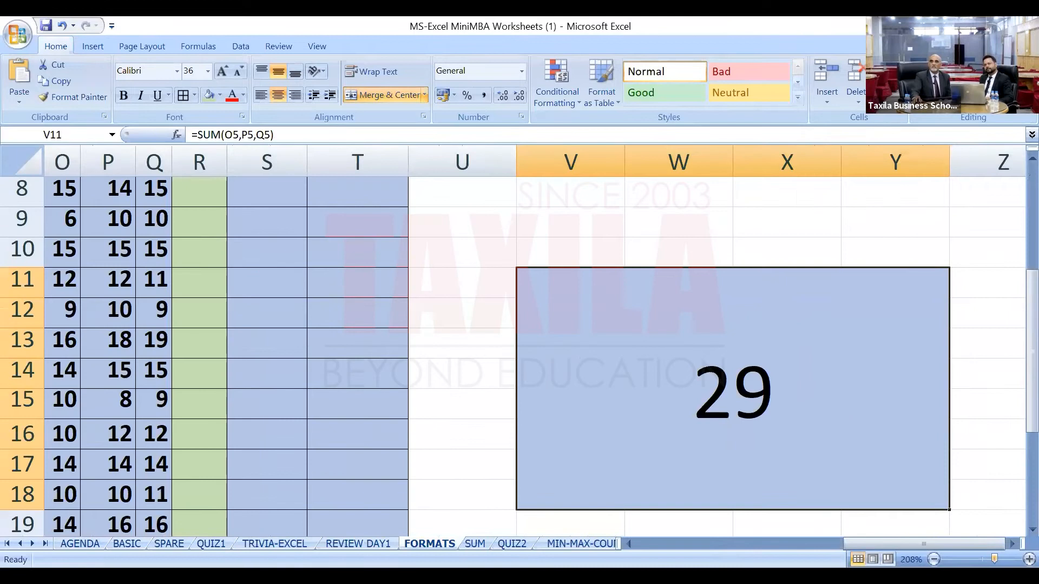
pyautogui.keyDown('ctrl'); pyautogui.scroll(4, 1006, 487); pyautogui.keyUp('ctrl')
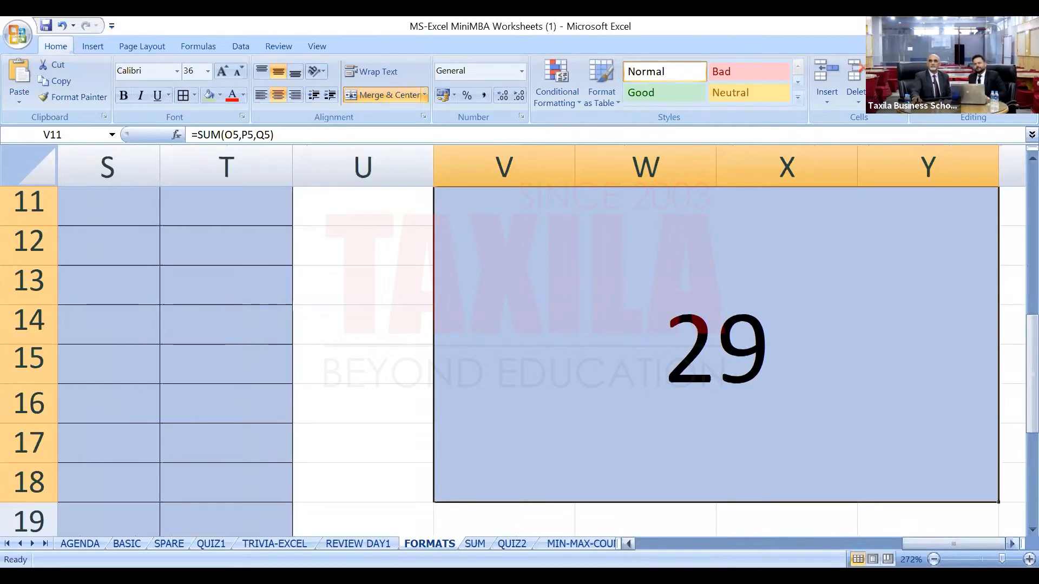
pyautogui.hscroll(2, 541, 346)
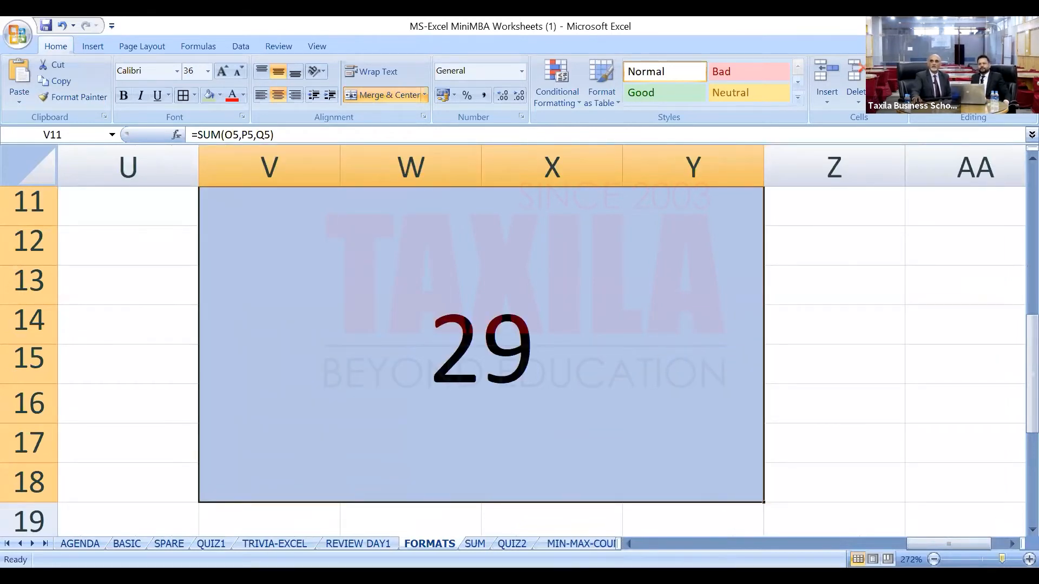
pyautogui.hscroll(-2, 514, 346)
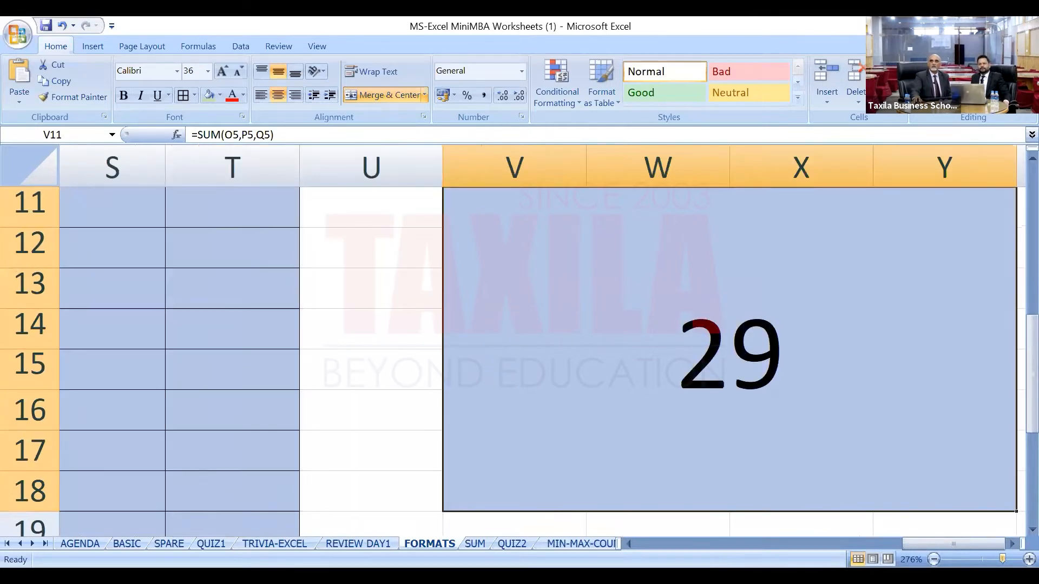
pyautogui.scroll(-4, 868, 424)
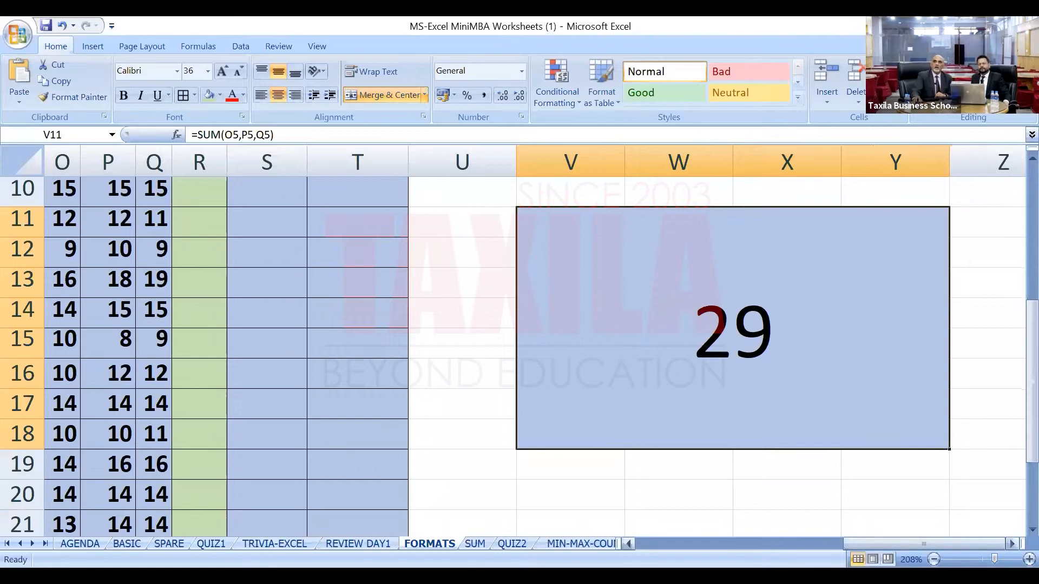
pyautogui.hscroll(5, 493, 327)
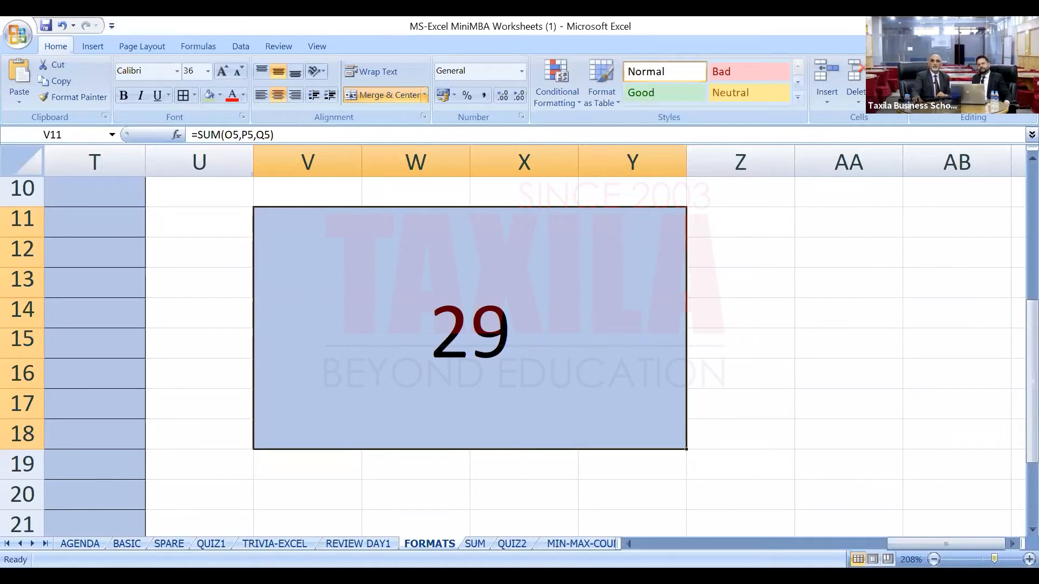
# Fill the SUM formula from R5 down through R24 for all the students.
pyautogui.keyDown('ctrl'); pyautogui.scroll(-6, 746, 408); pyautogui.keyUp('ctrl')
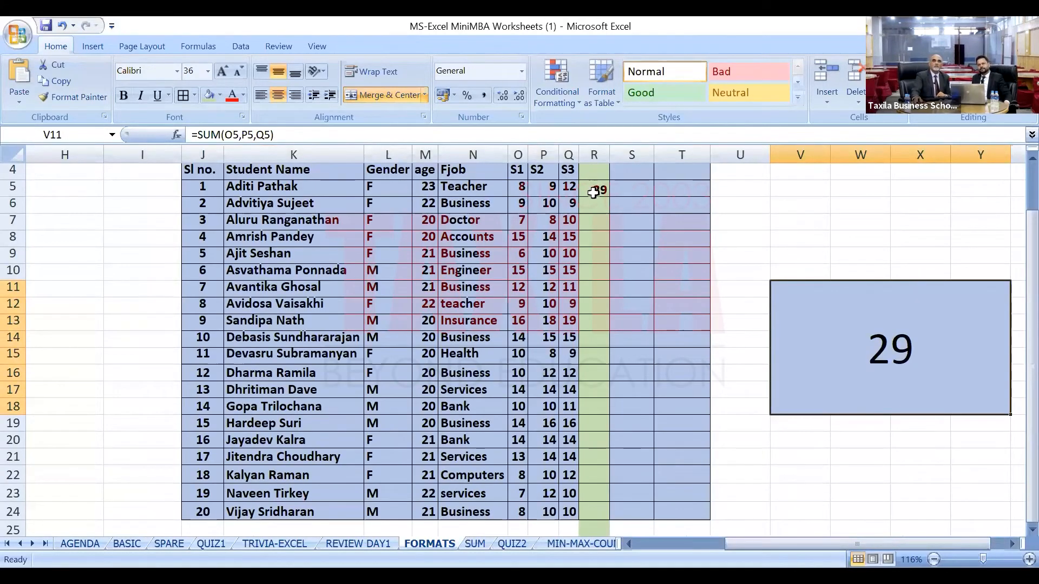
pyautogui.click(594, 191)
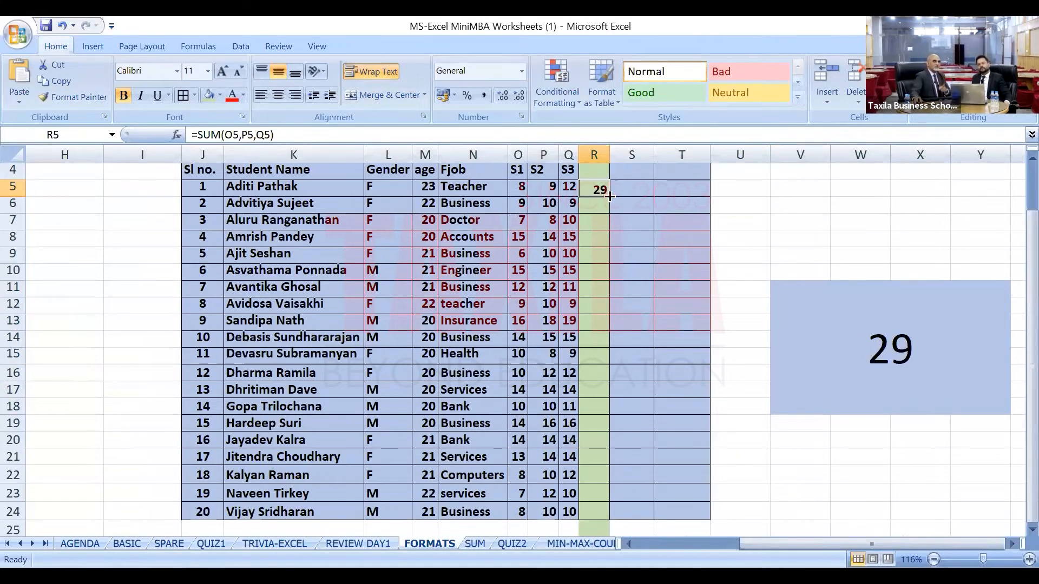
pyautogui.moveTo(610, 197); pyautogui.dragTo(605, 499)
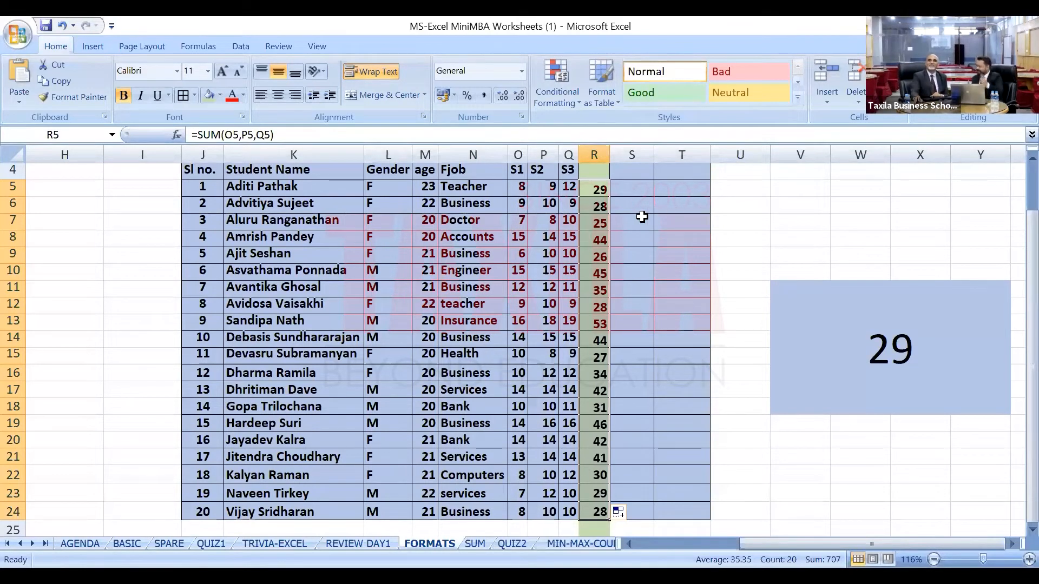
# Shorten the header in cell S3 to just "%".
pyautogui.scroll(1, 642, 216)
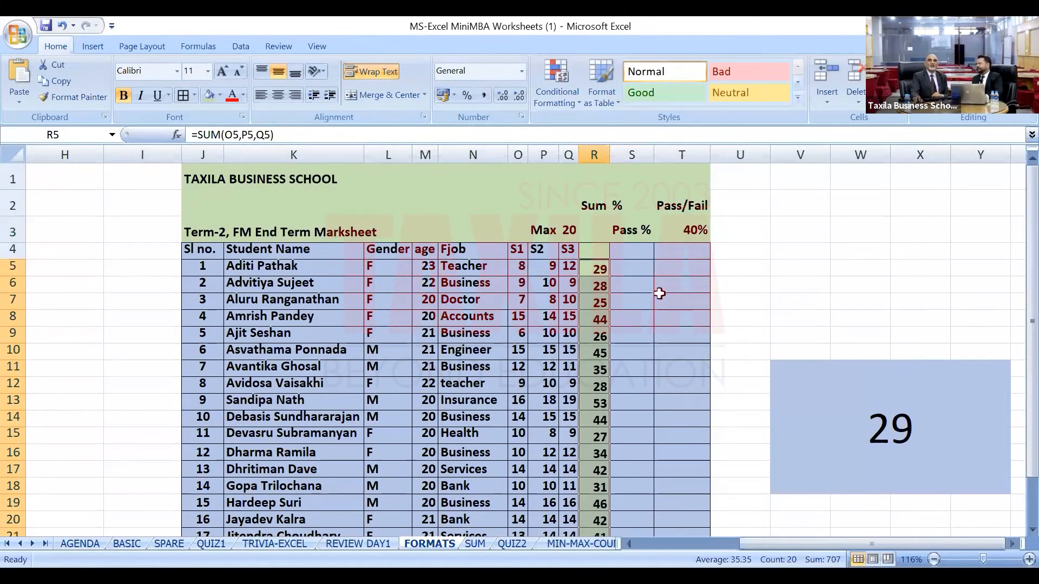
pyautogui.click(637, 266)
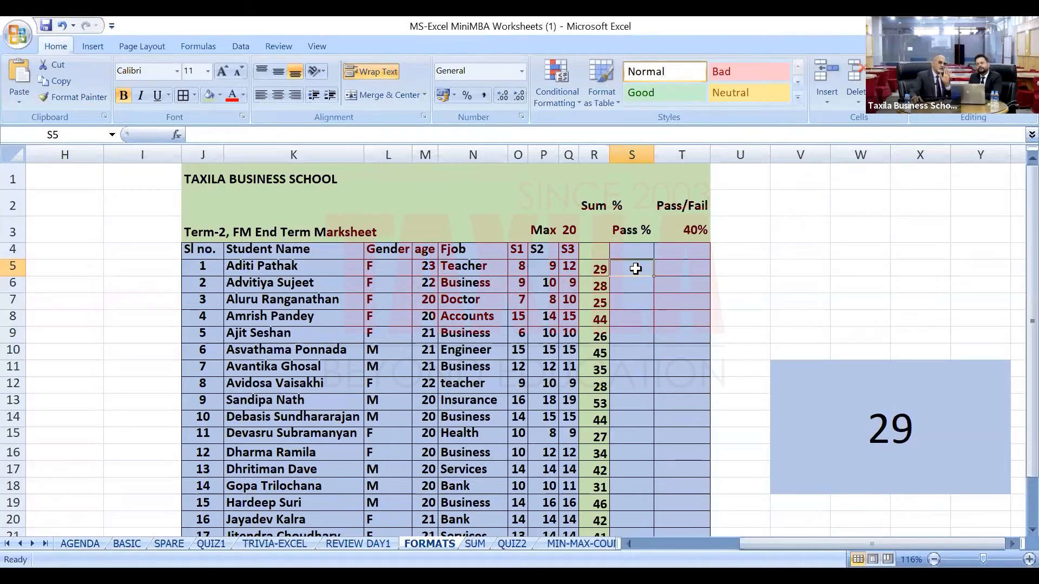
pyautogui.doubleClick(640, 233)
pyautogui.moveTo(640, 233); pyautogui.dragTo(578, 234)
pyautogui.press('BackSpace')
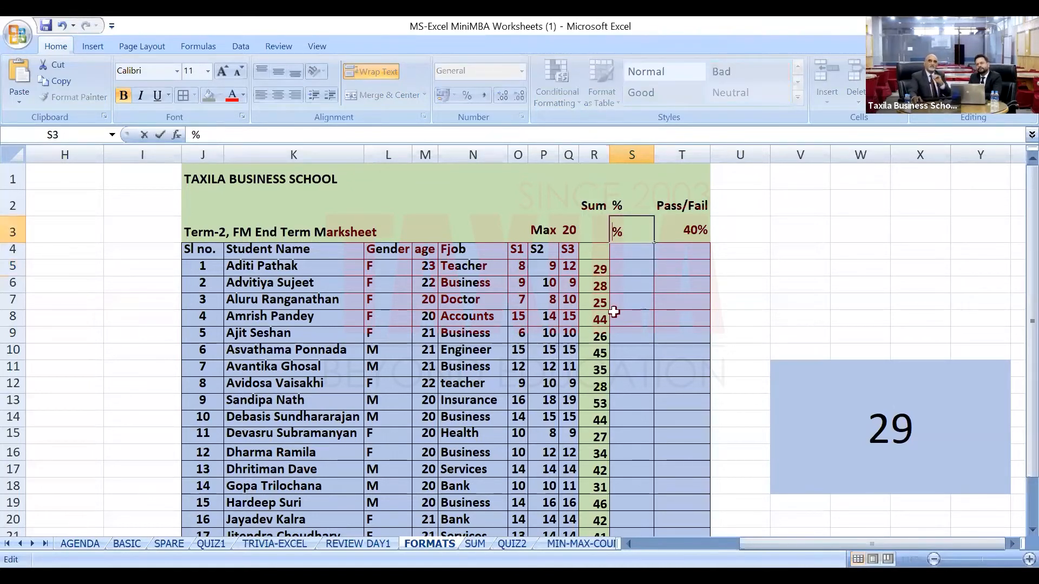
pyautogui.click(689, 283)
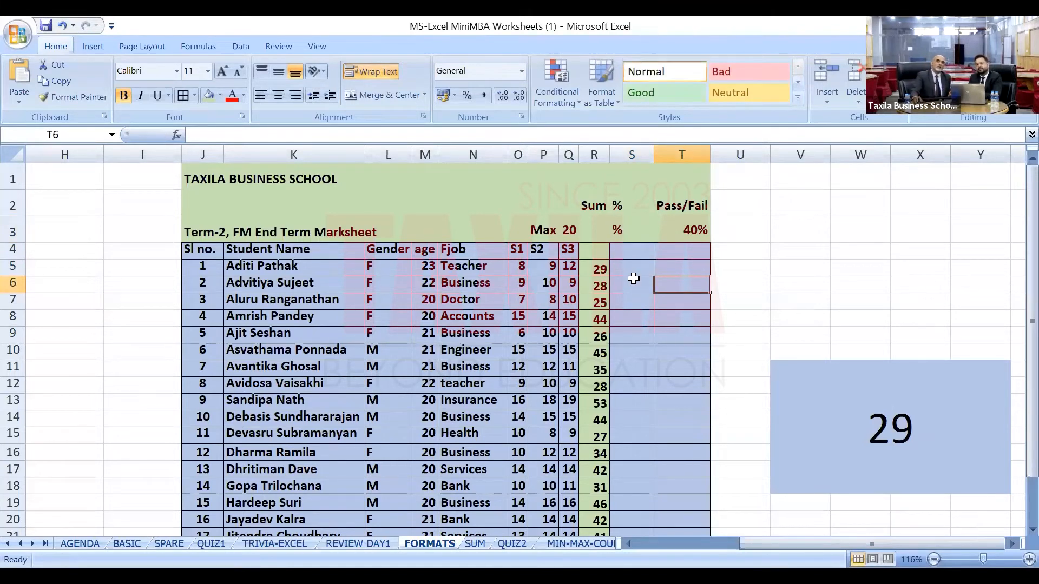
# Enter the percentage formula =R5/60*100 in cell S5 for the first student.
pyautogui.click(632, 267)
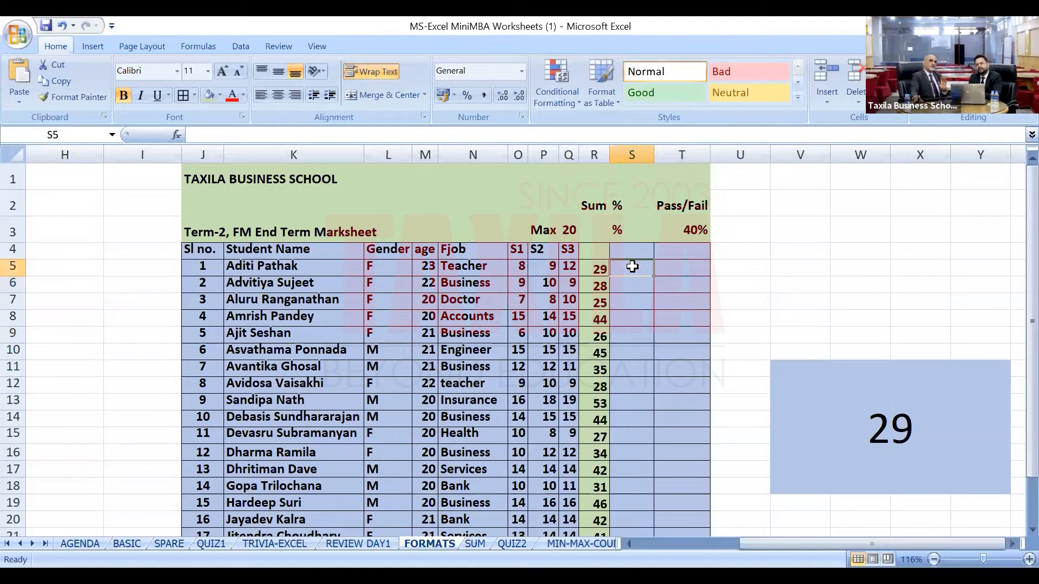
pyautogui.click(598, 269)
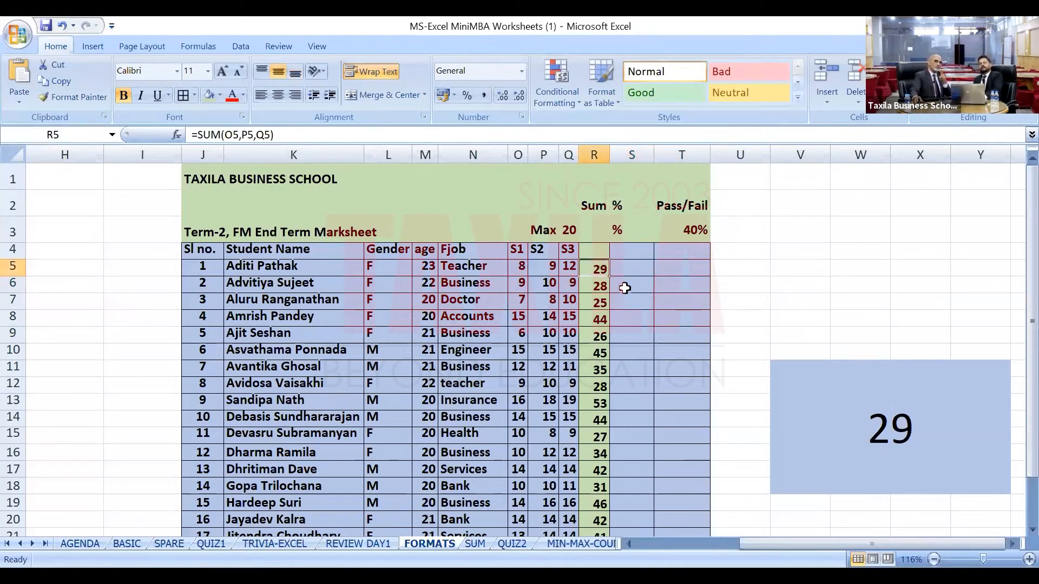
pyautogui.click(632, 271)
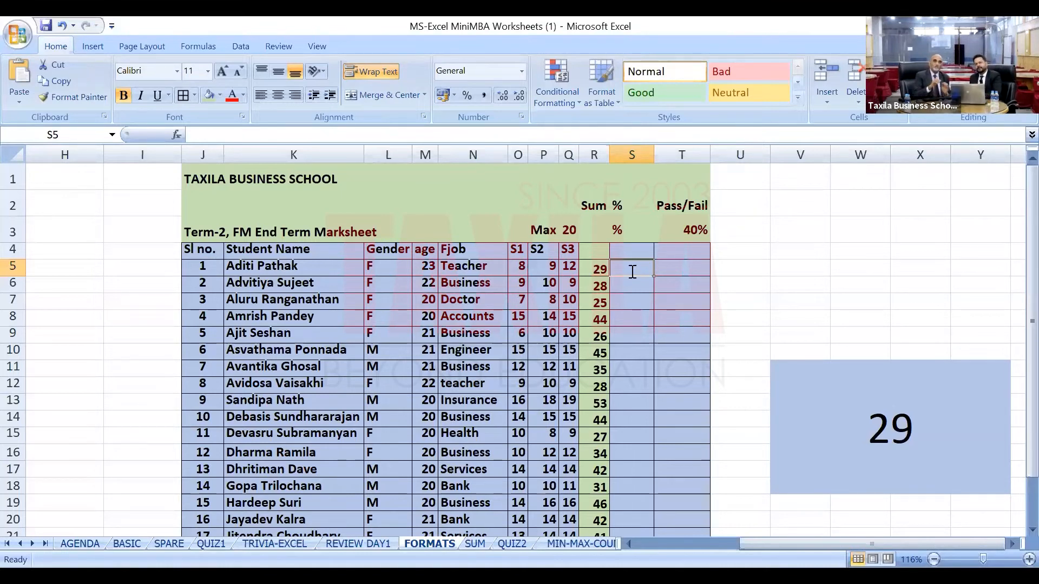
pyautogui.write('=')
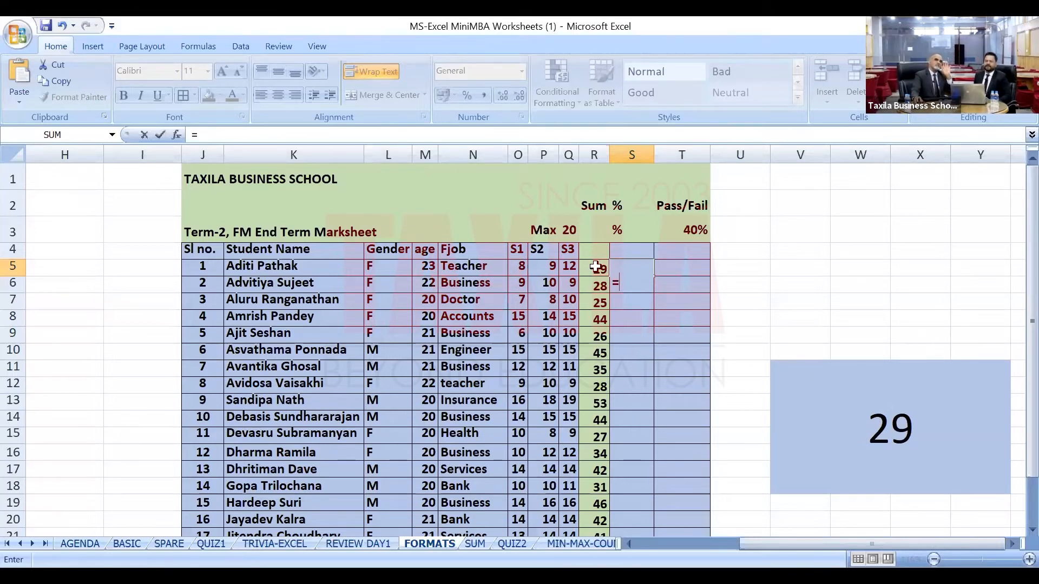
pyautogui.click(595, 266)
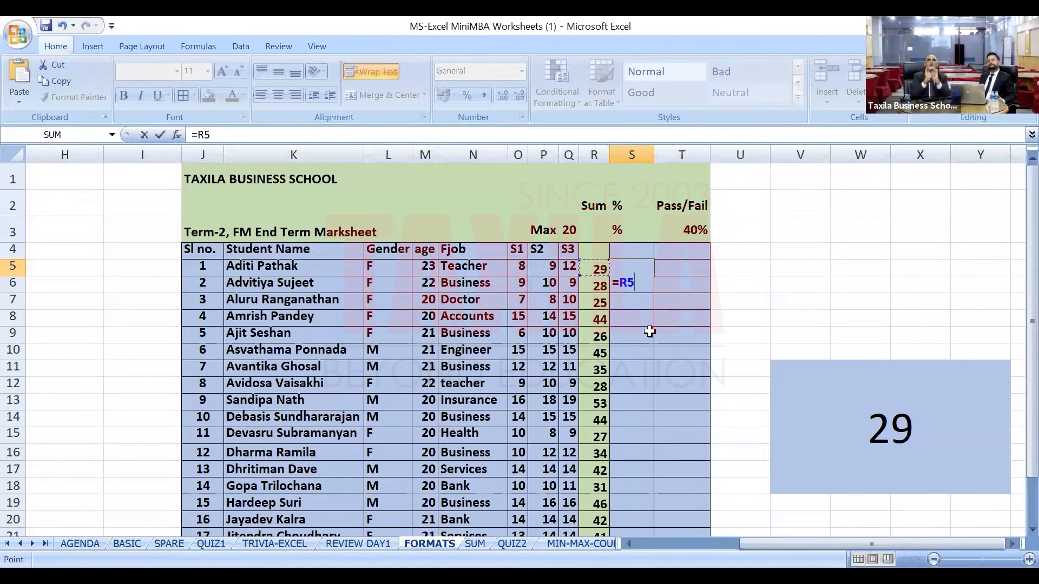
pyautogui.write('/')
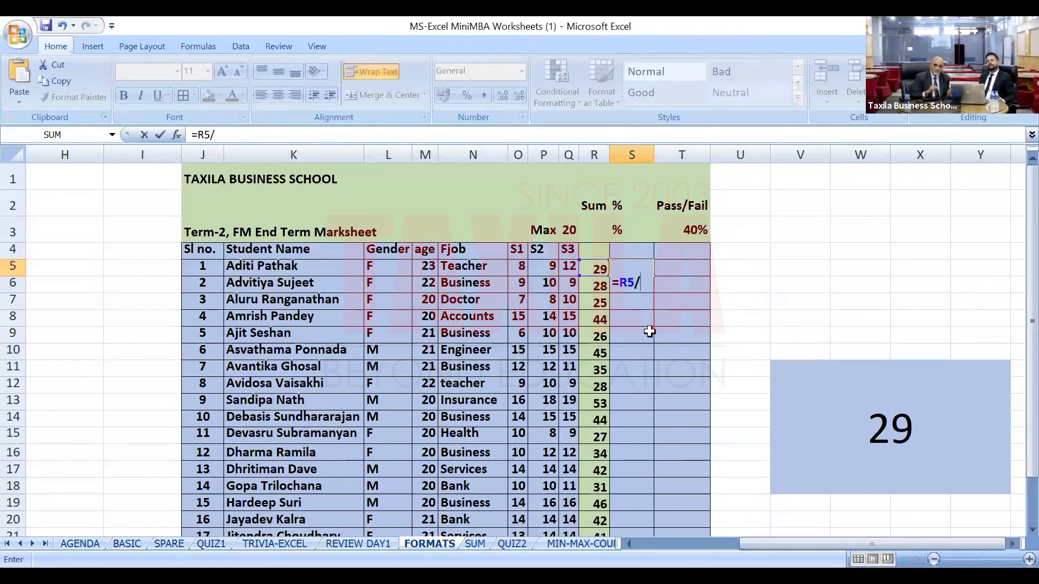
pyautogui.write('60')
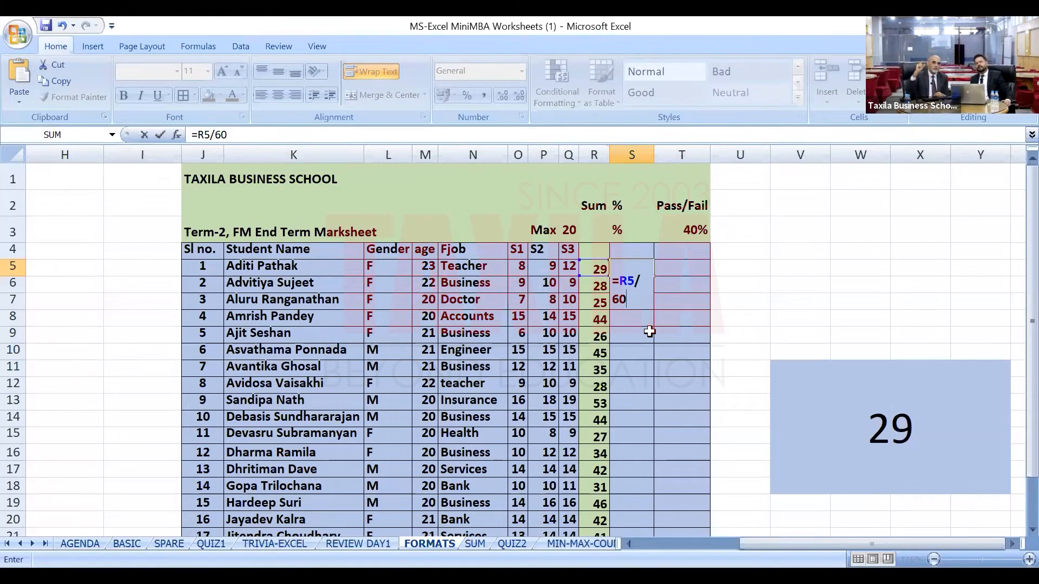
pyautogui.write('*')
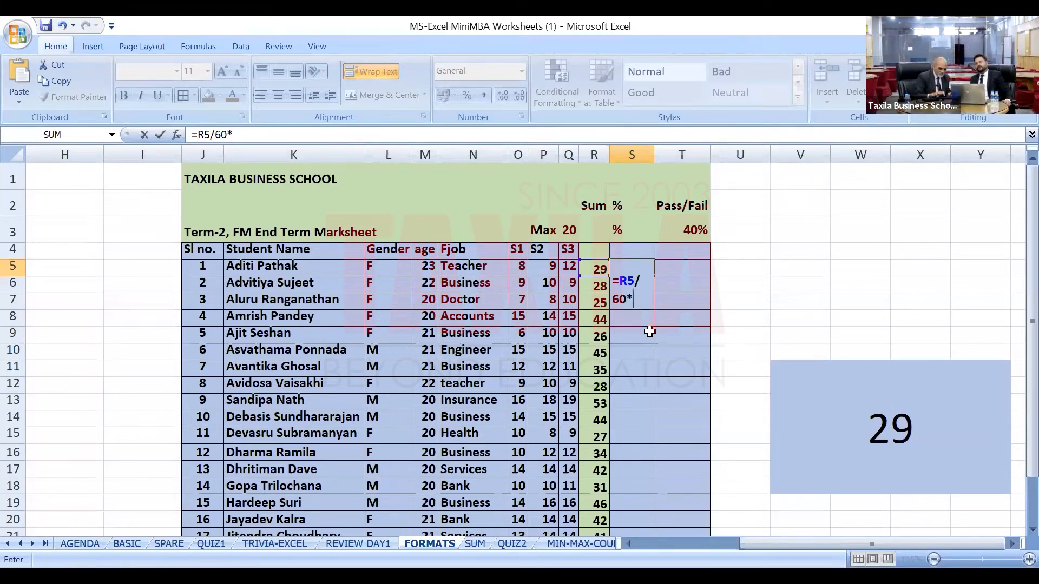
pyautogui.write('100')
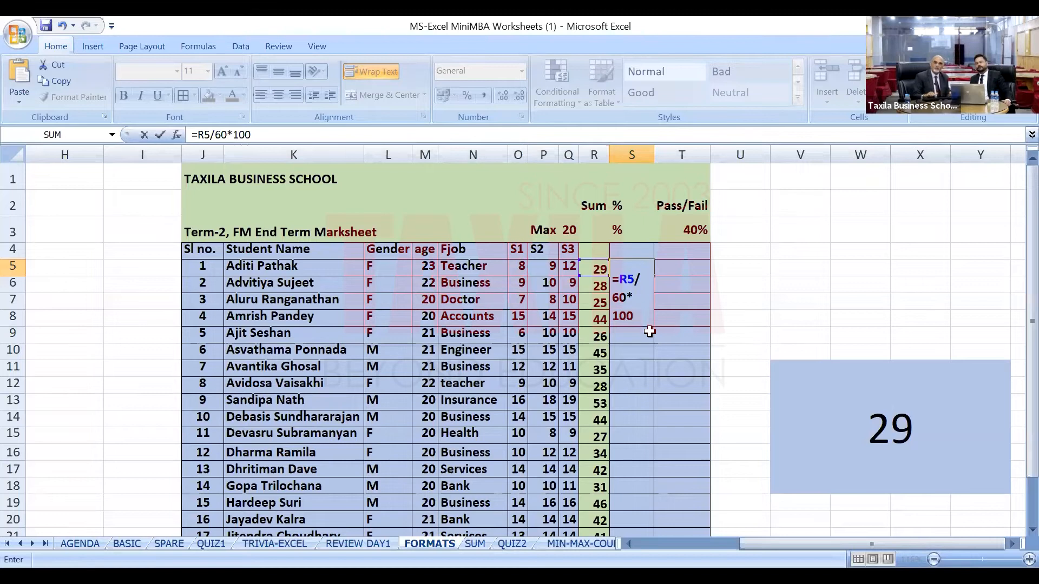
pyautogui.press('Return')
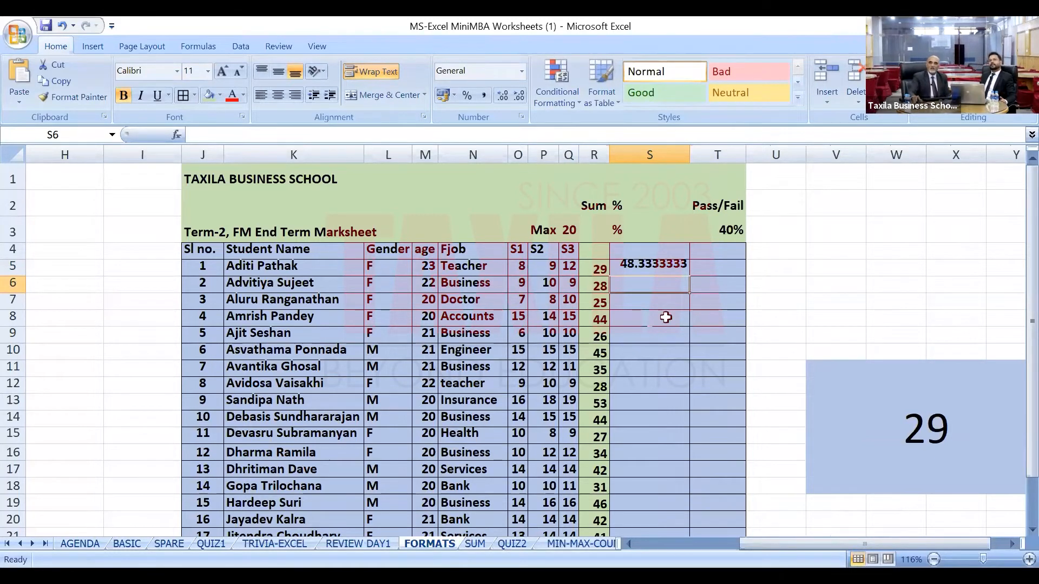
# Reduce the percentage in cell S5 to two decimal places and middle-align it vertically.
pyautogui.click(654, 266)
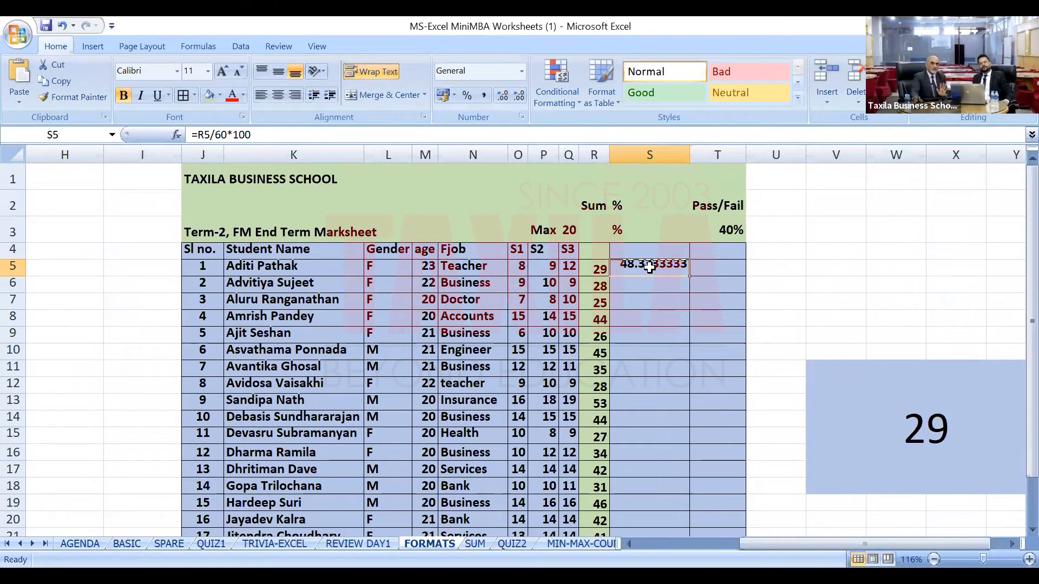
pyautogui.click(520, 97)
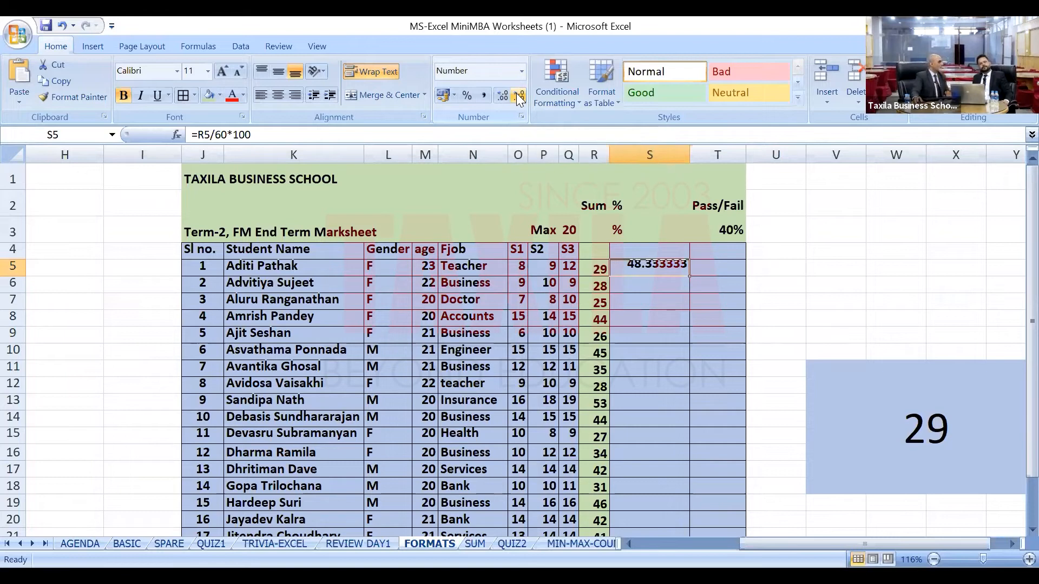
pyautogui.click(519, 97)
pyautogui.click(519, 97)
pyautogui.click(520, 97)
pyautogui.click(519, 96)
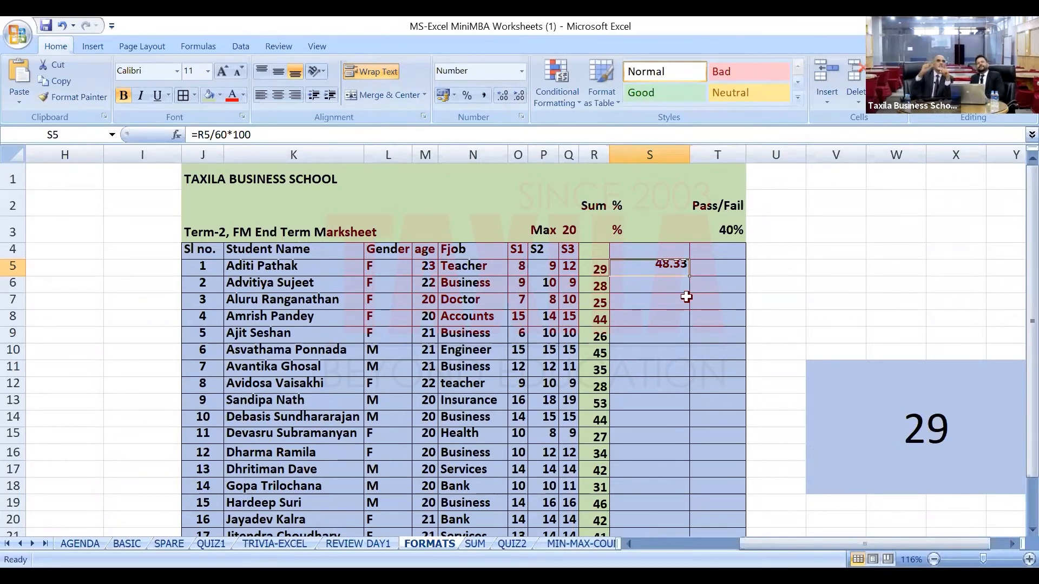
pyautogui.click(279, 72)
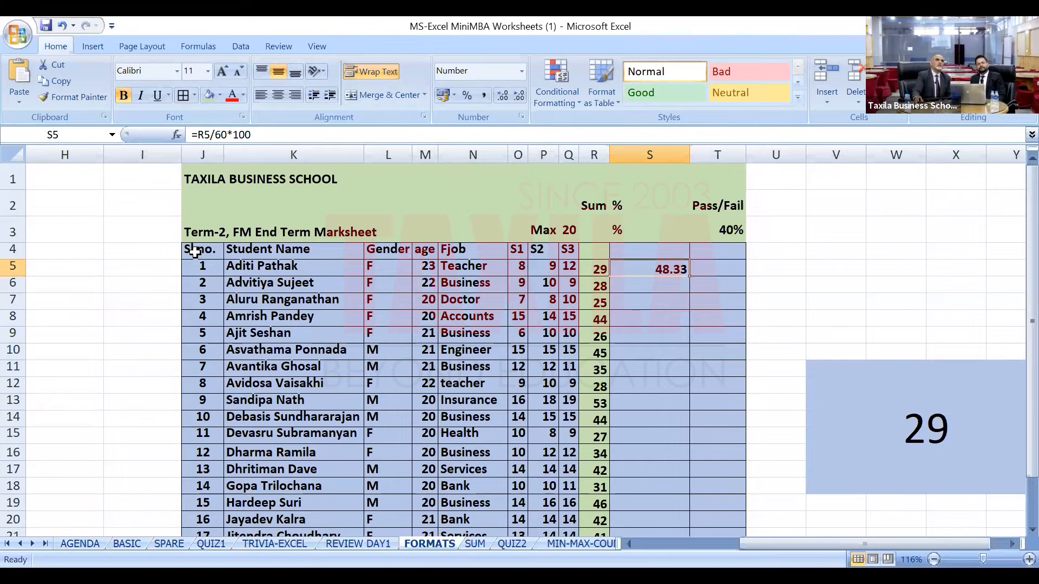
# Middle-align the whole marksheet table J4:T24 vertically.
pyautogui.moveTo(195, 252); pyautogui.dragTo(730, 488)
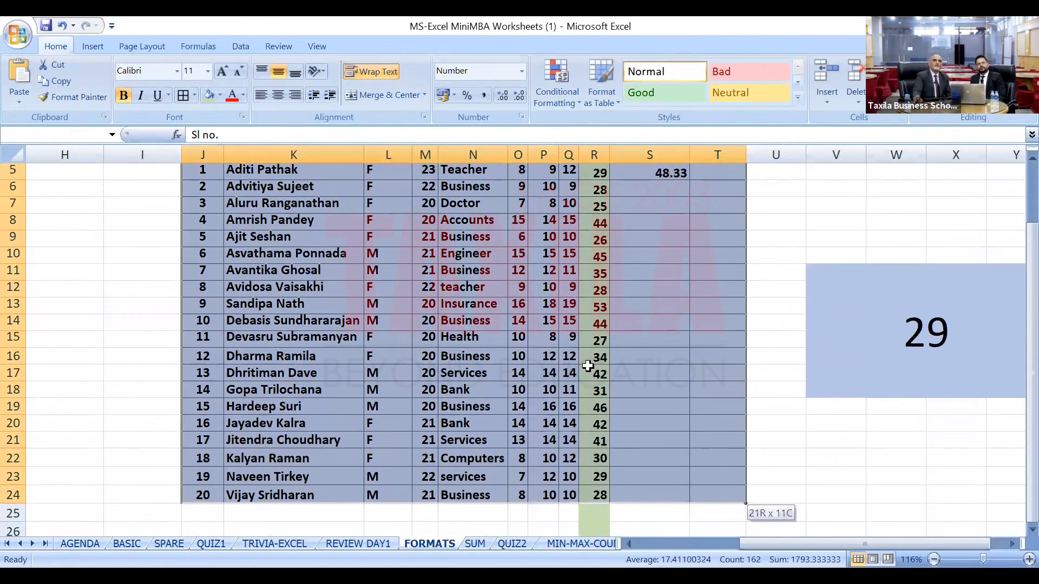
pyautogui.scroll(2, 588, 367)
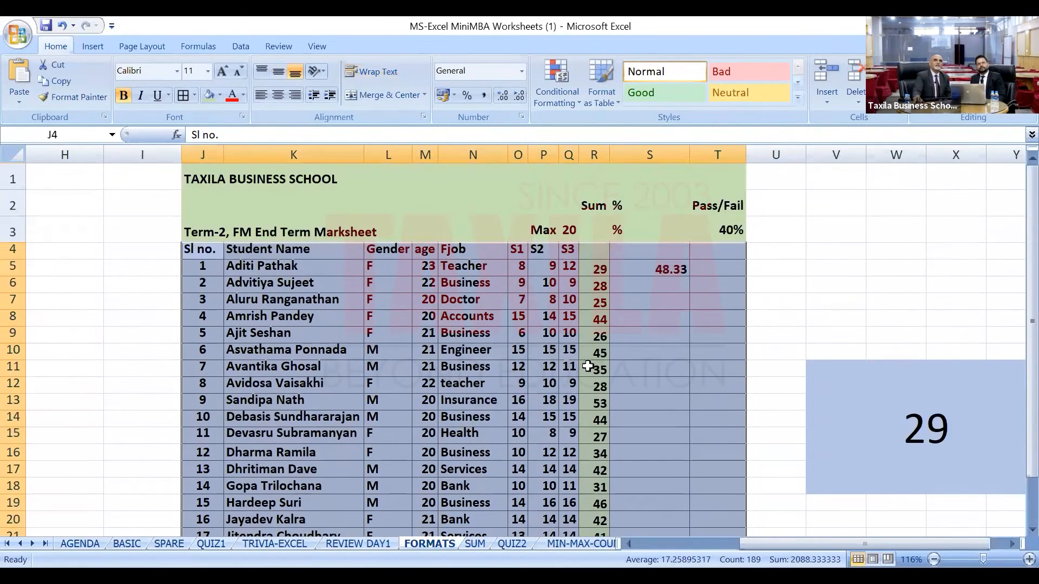
pyautogui.click(275, 72)
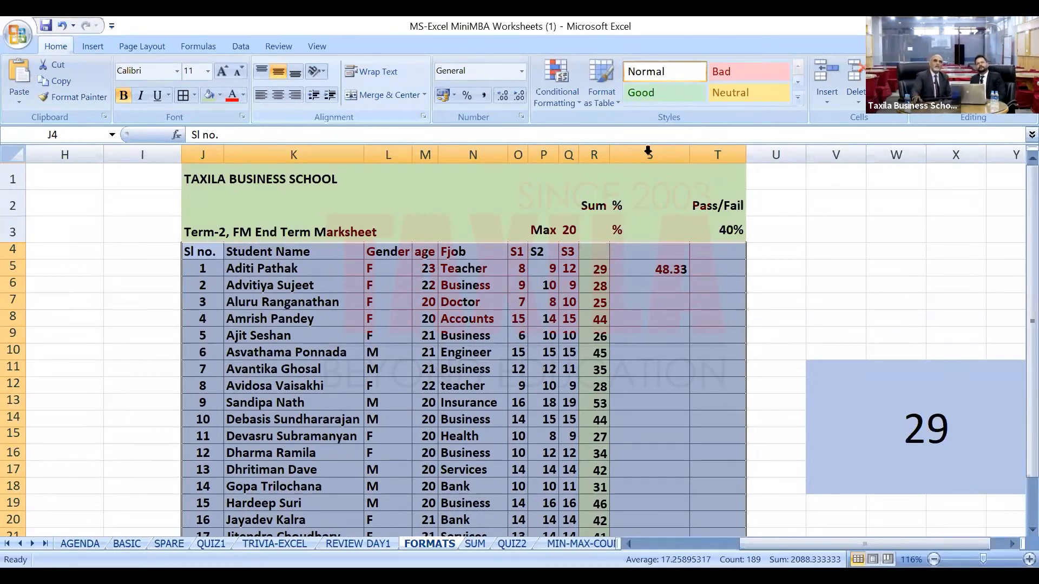
# Fill the percentage formula from S5 down through S24 and check the formulas in cells S17 and R17.
pyautogui.click(655, 270)
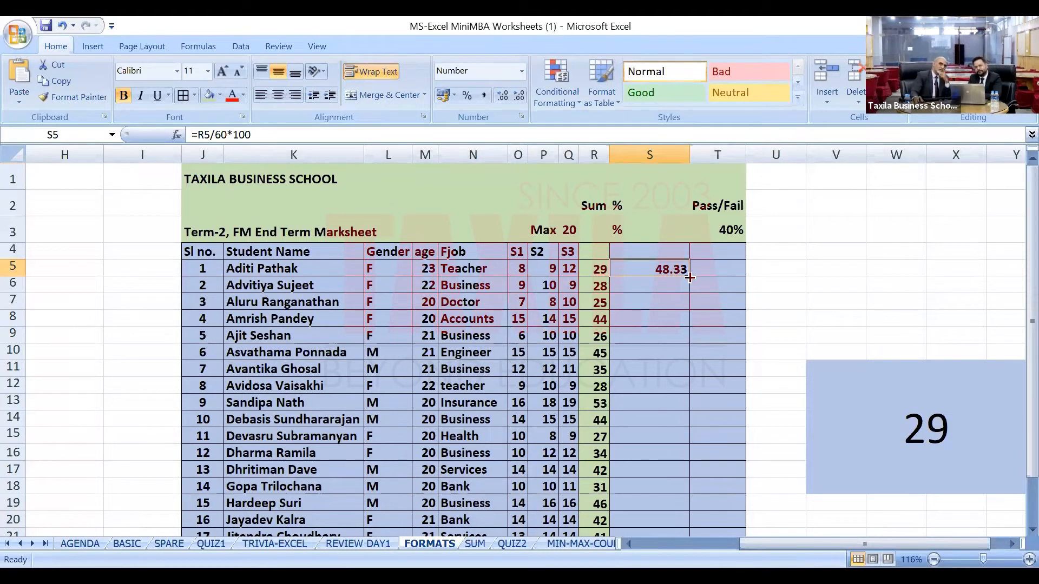
pyautogui.moveTo(690, 277); pyautogui.dragTo(679, 499)
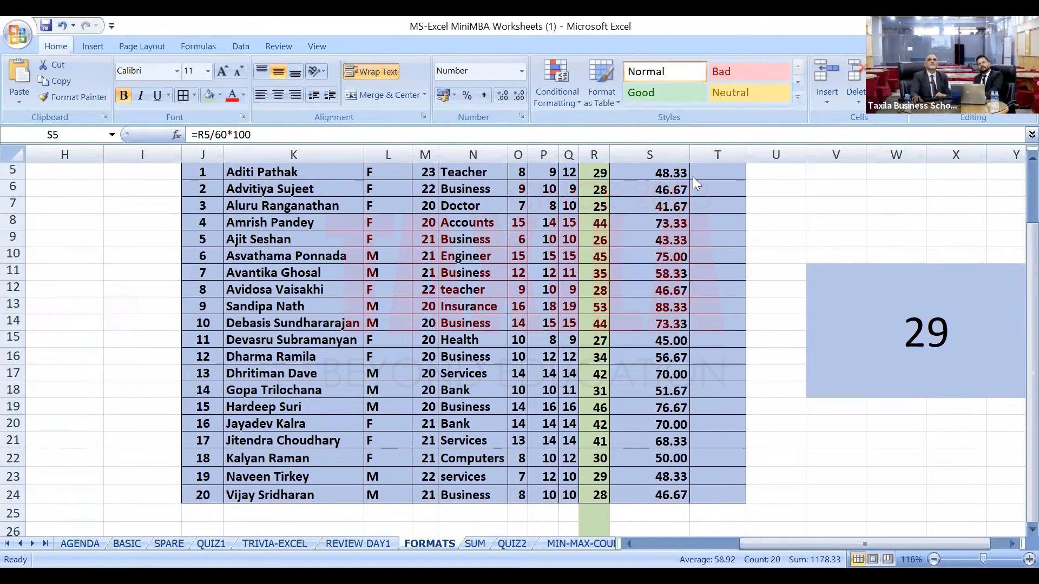
pyautogui.click(661, 373)
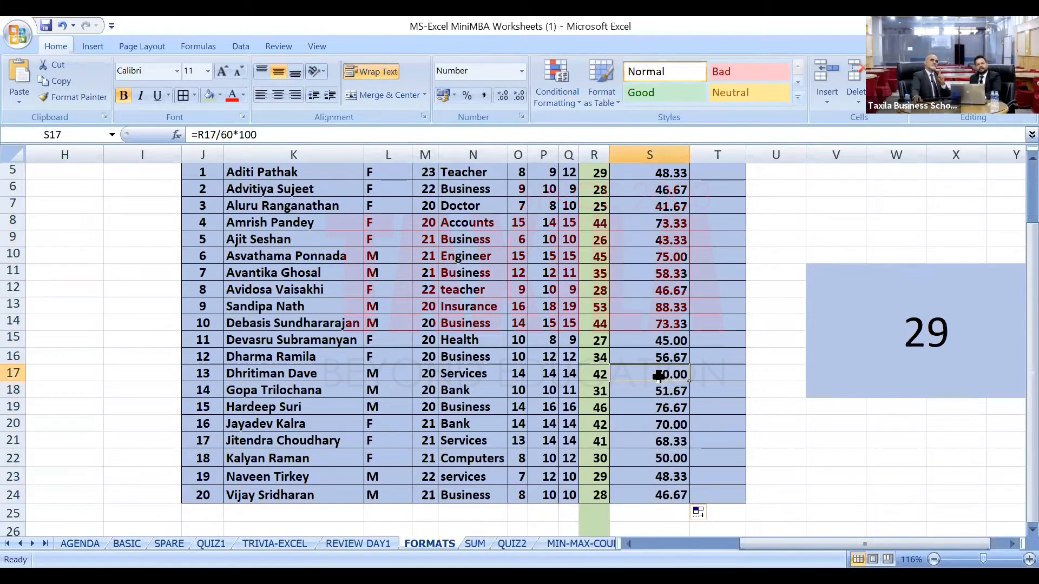
pyautogui.click(596, 372)
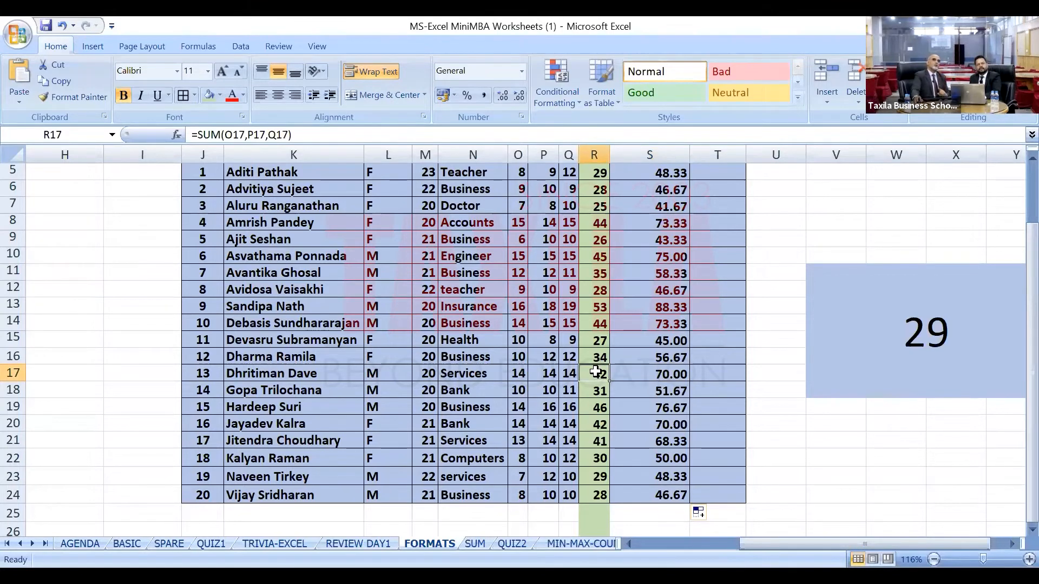
pyautogui.scroll(2, 669, 410)
pyautogui.scroll(-2, 670, 409)
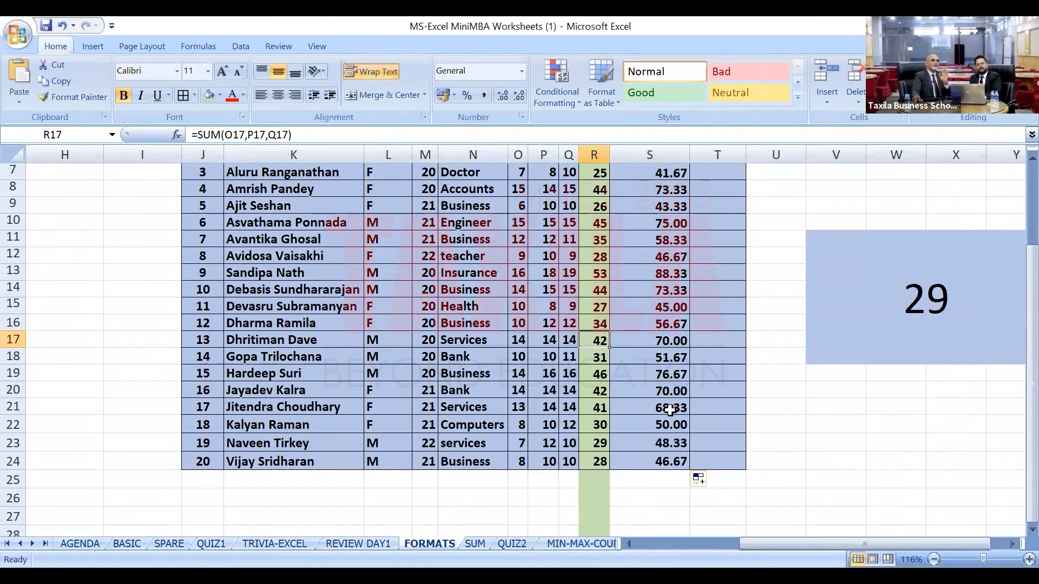
pyautogui.scroll(2, 657, 401)
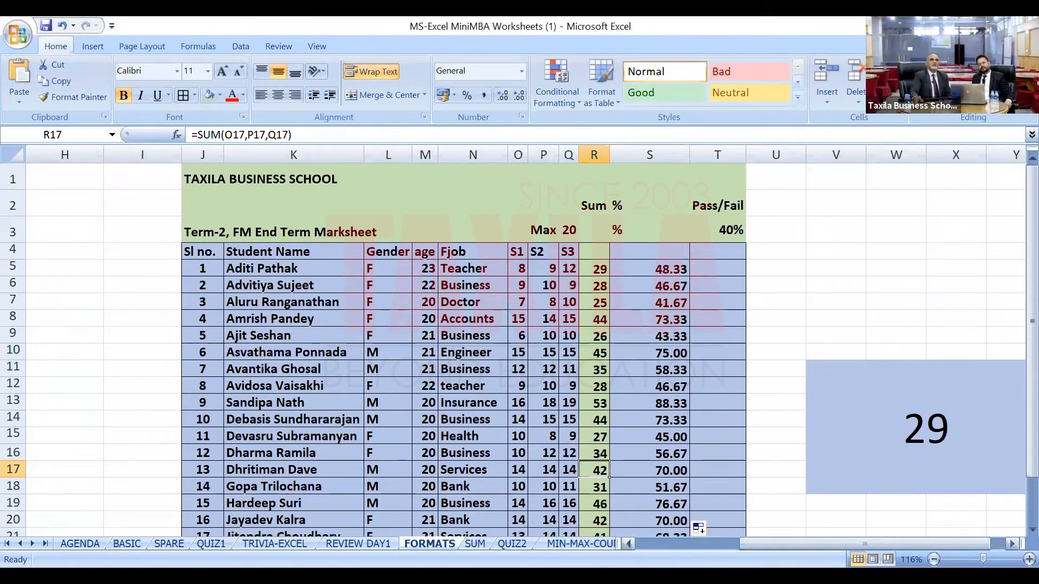
# AutoFit the heights of rows 4 to 15 so the topic list in columns A to E is fully readable.
pyautogui.click(692, 544)
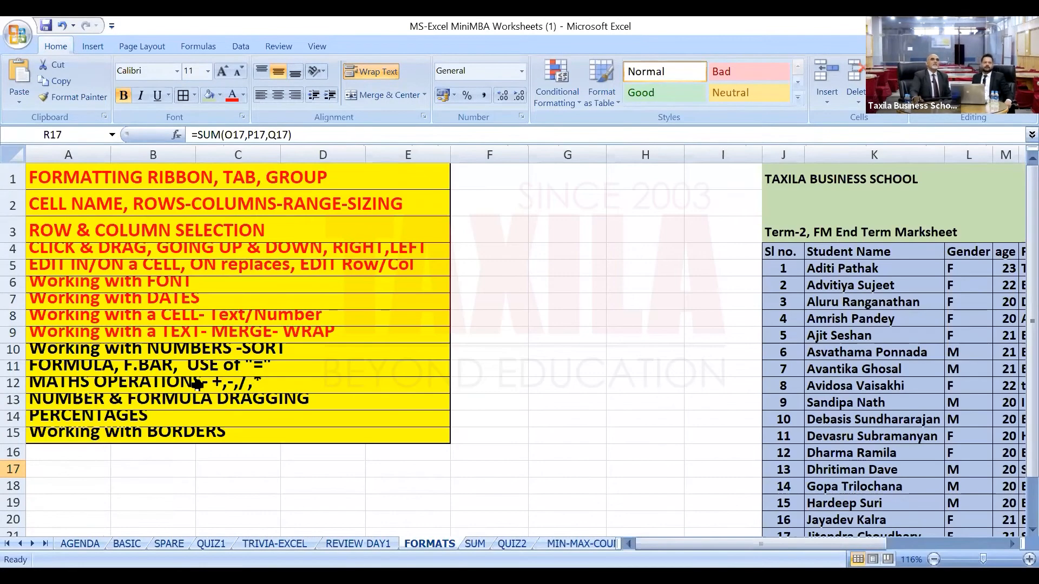
pyautogui.click(13, 249)
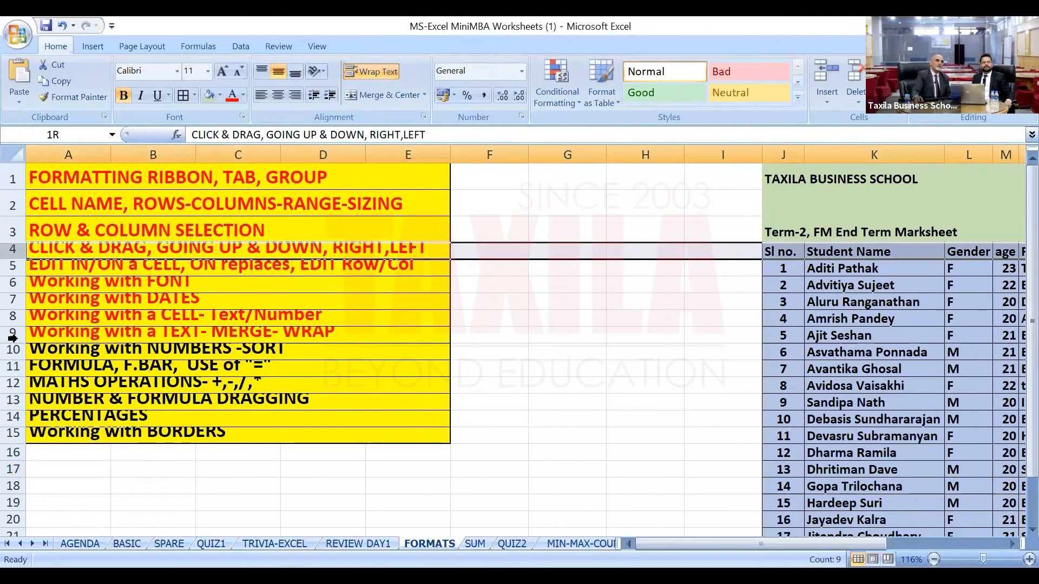
pyautogui.keyDown('shift'); pyautogui.click(13, 433); pyautogui.keyUp('shift')
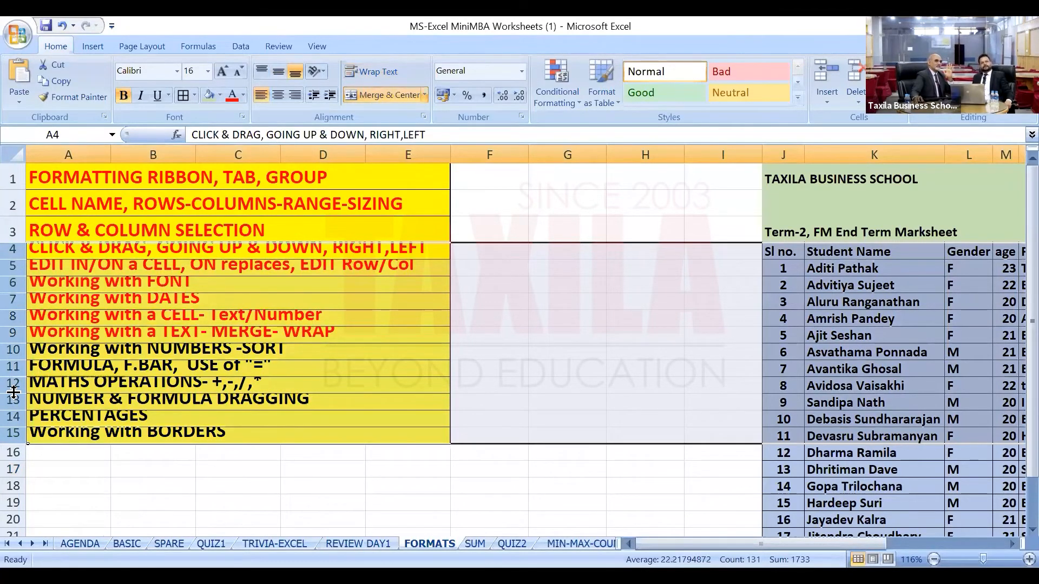
pyautogui.doubleClick(13, 391)
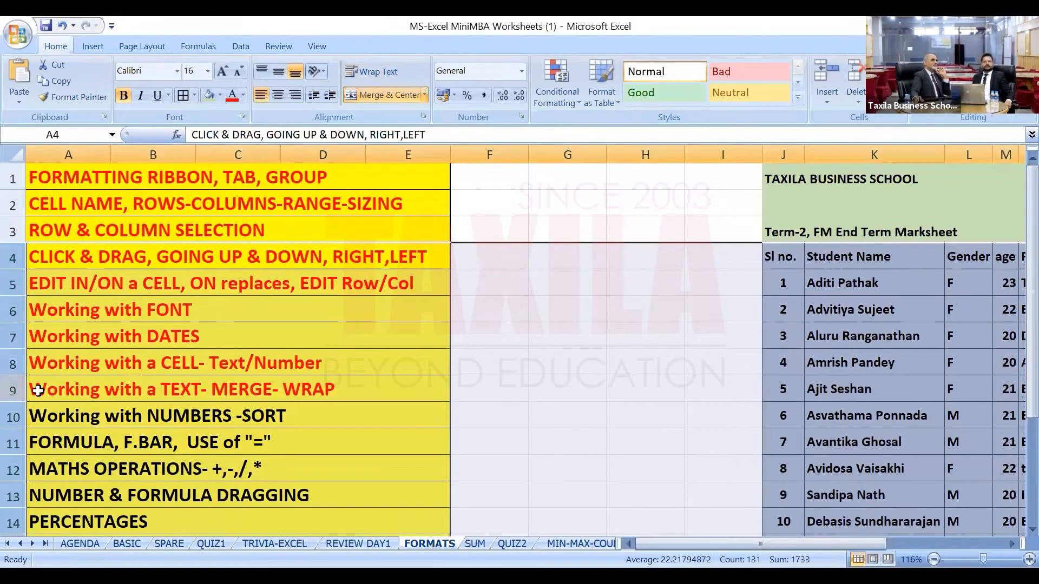
pyautogui.scroll(-1, 275, 346)
pyautogui.scroll(-1, 276, 346)
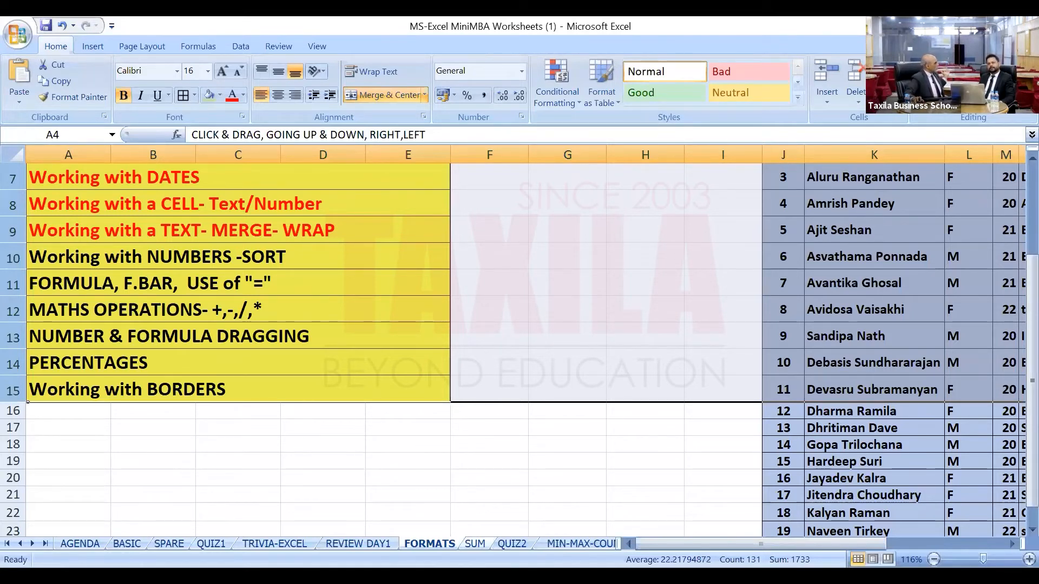
# Switch to the SUM worksheet.
pyautogui.hotkey('ctrl', 'pagedown')
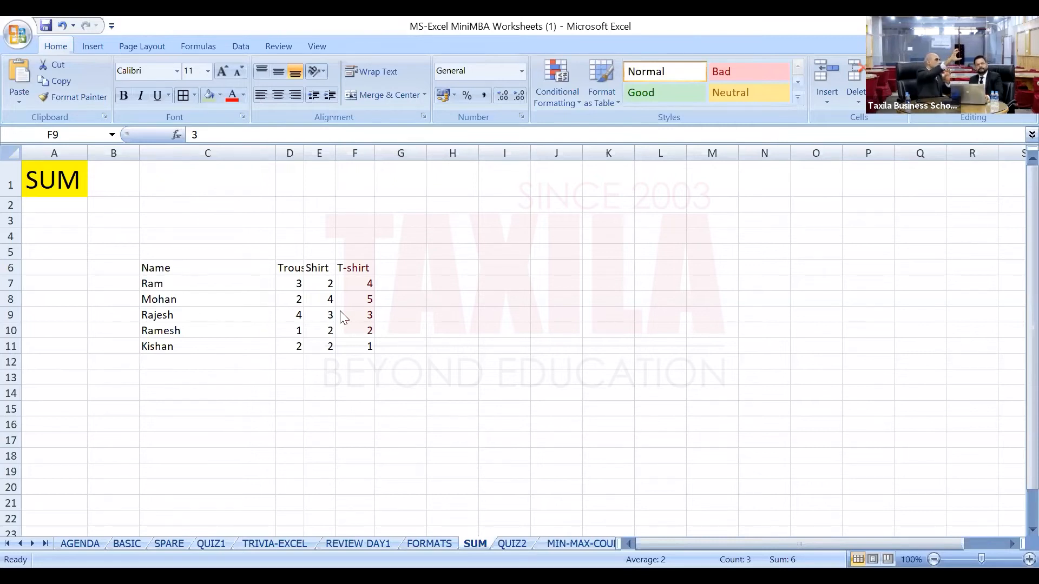
pyautogui.press('Down')
pyautogui.press('Down')
pyautogui.press('Down')
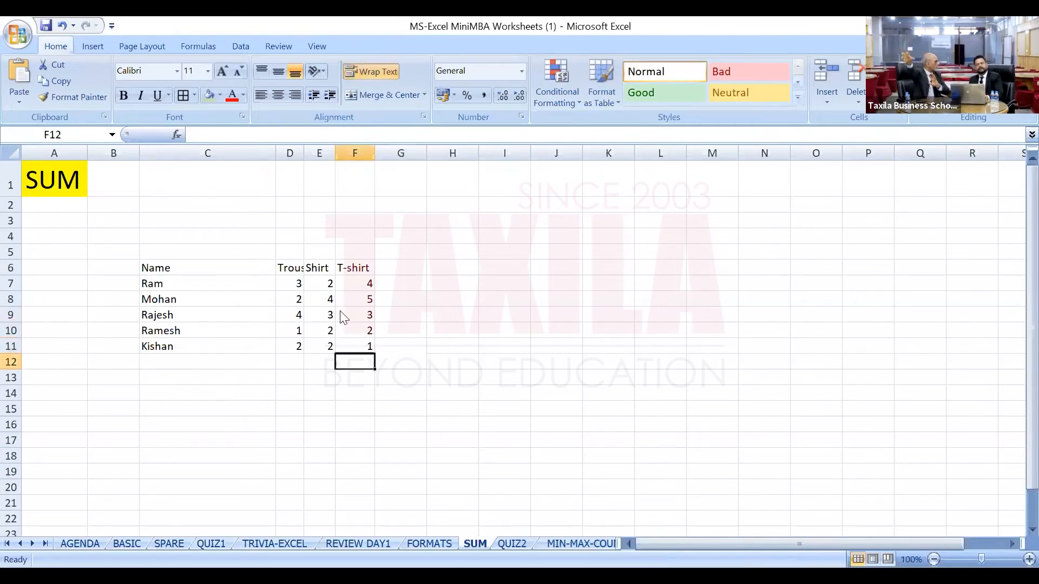
pyautogui.press('Right')
pyautogui.press('Right')
pyautogui.press('Left')
pyautogui.press('Left')
pyautogui.press('Left')
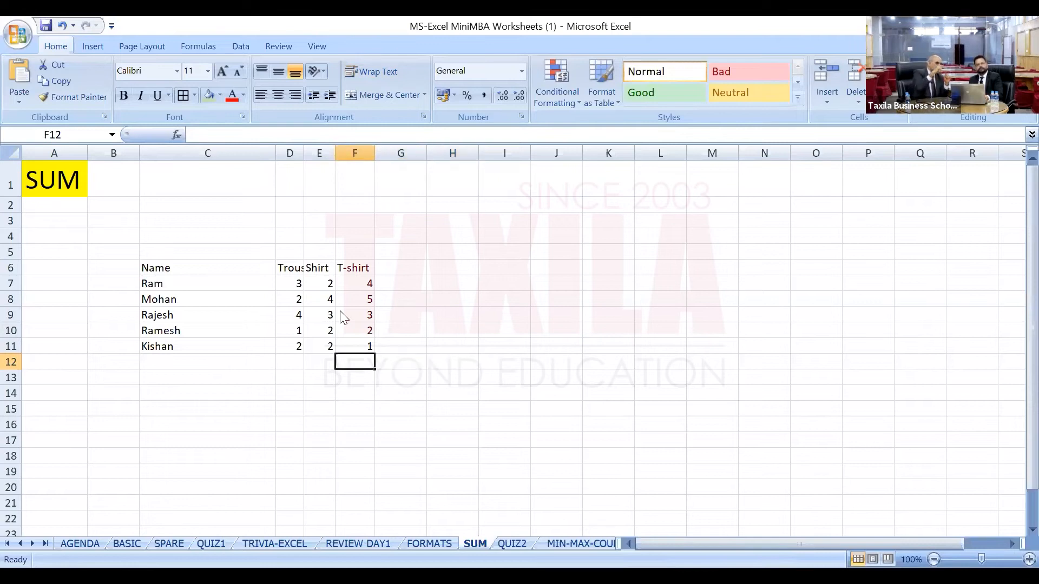
pyautogui.press('Left')
pyautogui.press('Left')
pyautogui.press('Right')
pyautogui.press('Right')
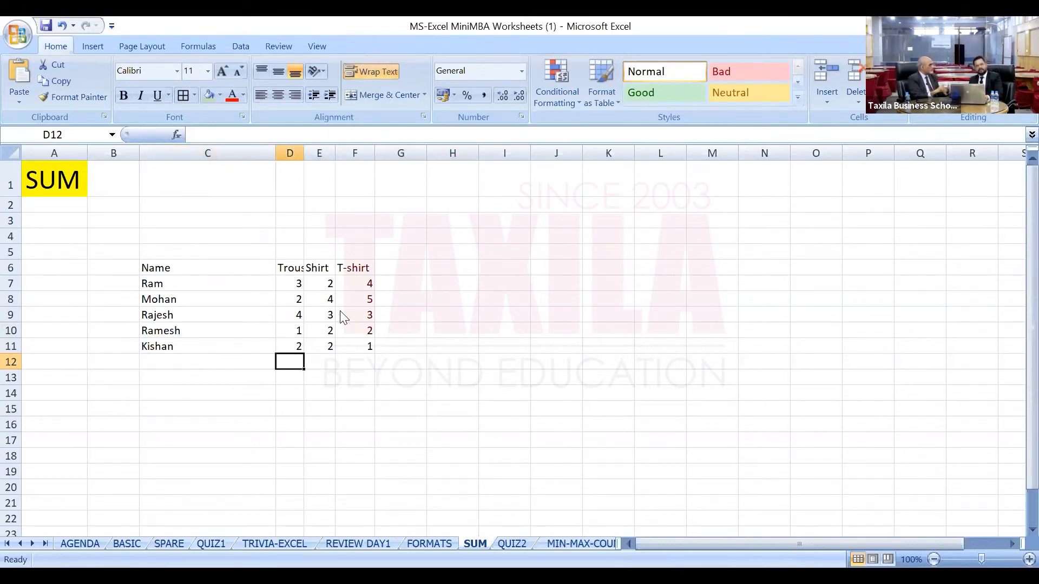
pyautogui.press('Right')
pyautogui.press('Right')
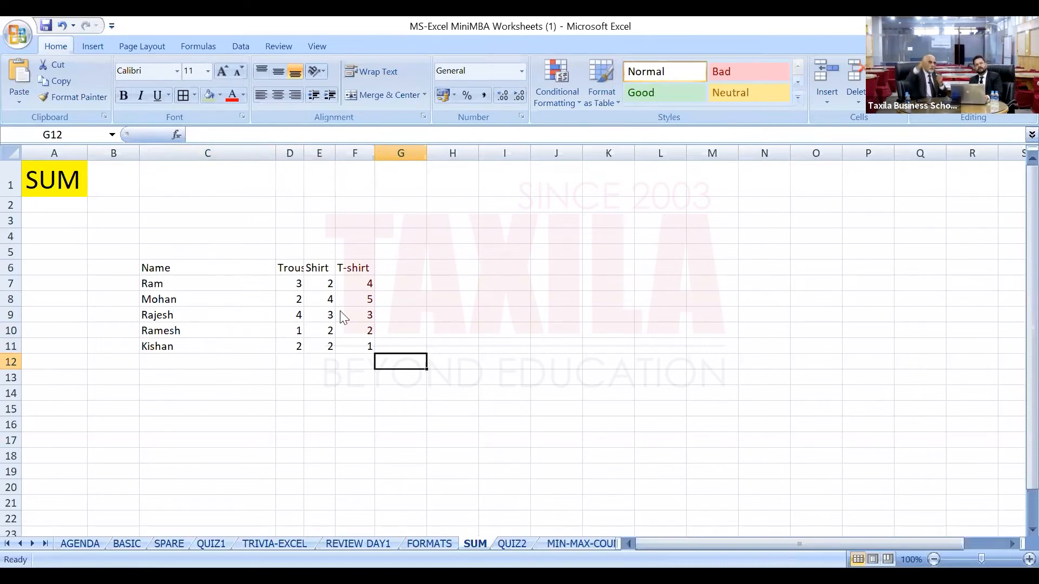
pyautogui.press('Down')
pyautogui.press('Down')
pyautogui.press('Up')
pyautogui.press('Up')
pyautogui.press('Up')
pyautogui.press('Up')
pyautogui.press('Up')
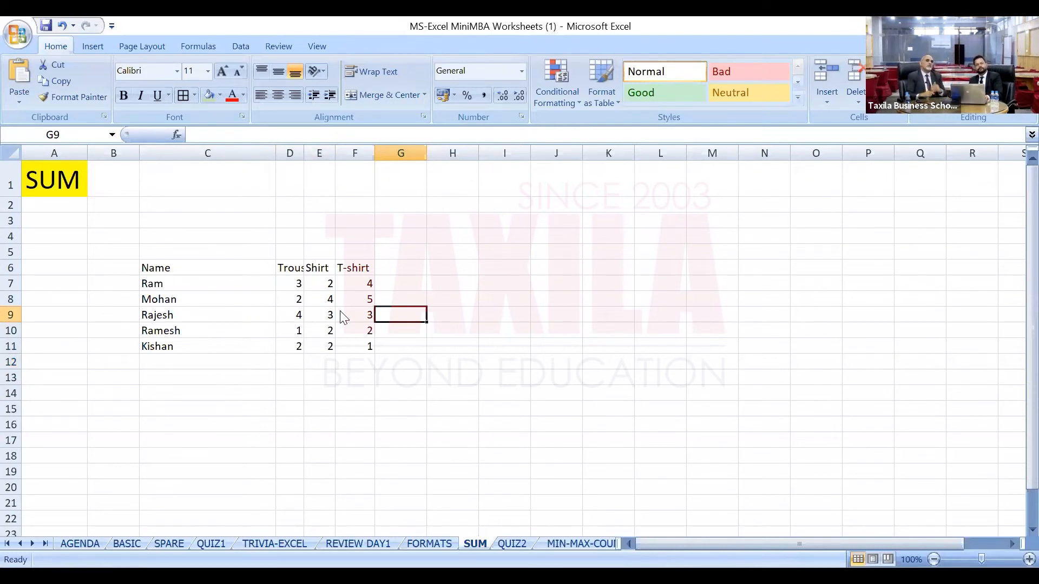
pyautogui.press('Down')
pyautogui.press('Down')
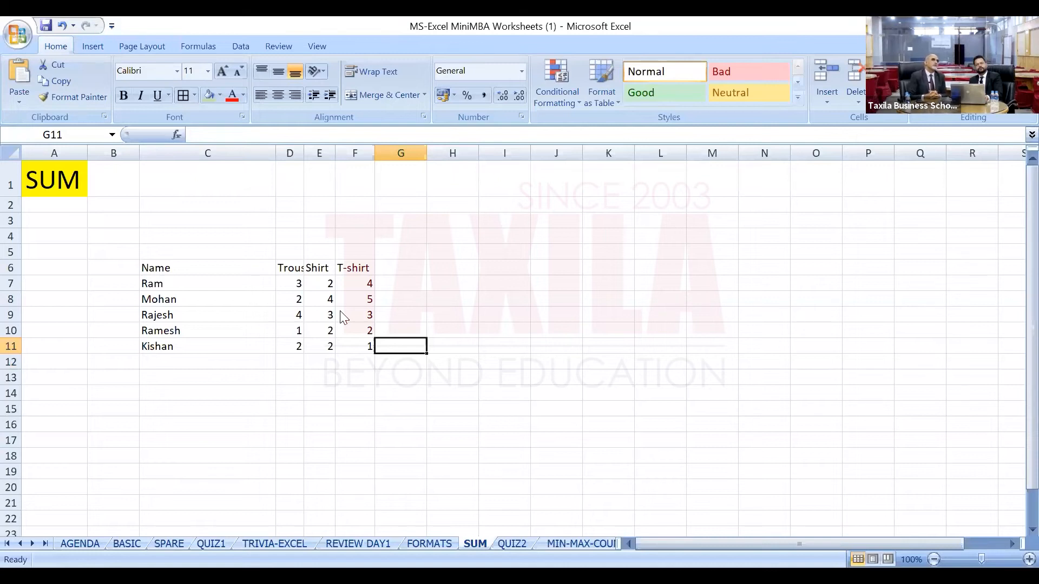
# Examine the list of names in column C, rows 7 to 11, of the clothing table.
pyautogui.press('Left')
pyautogui.press('Left')
pyautogui.press('Left')
pyautogui.press('Left')
pyautogui.press('Left')
pyautogui.press('Left')
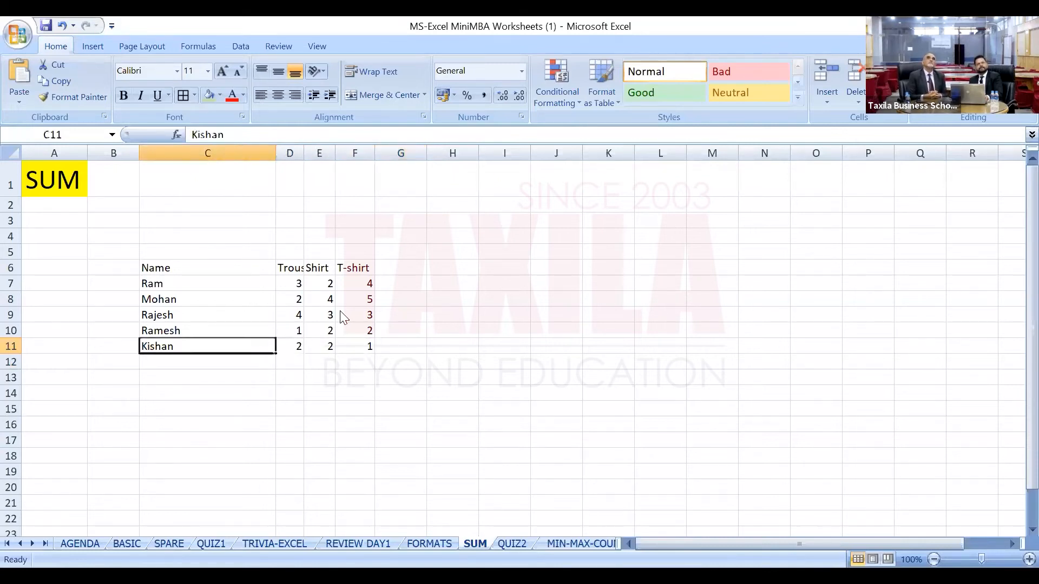
pyautogui.press('Up')
pyautogui.press('Up')
pyautogui.press('Up')
pyautogui.press('Up')
pyautogui.press('Up')
pyautogui.press('Down')
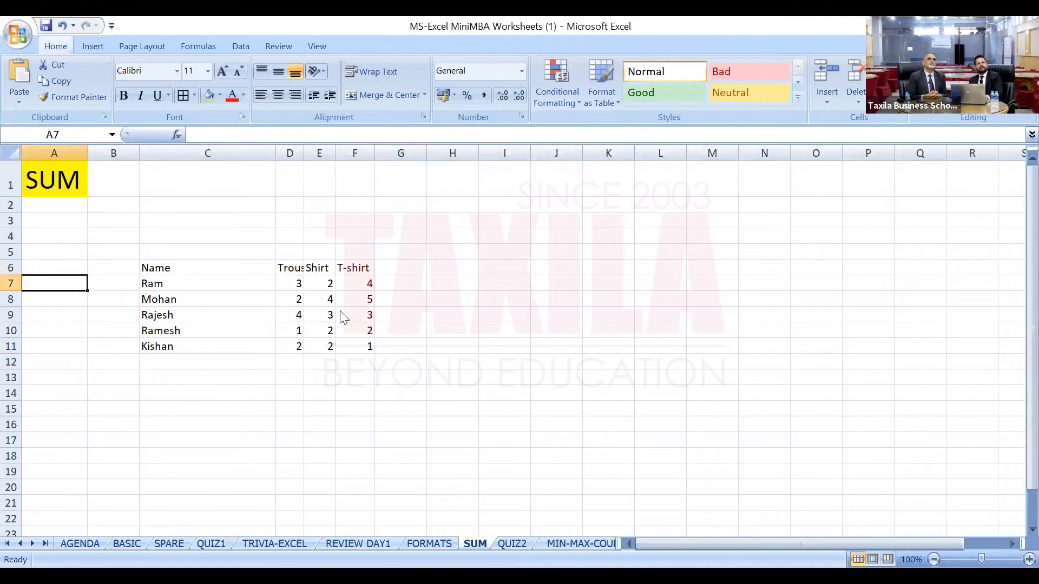
pyautogui.press('Right')
pyautogui.press('Right')
pyautogui.press('Down')
pyautogui.press('Down')
pyautogui.press('Down')
pyautogui.press('Down')
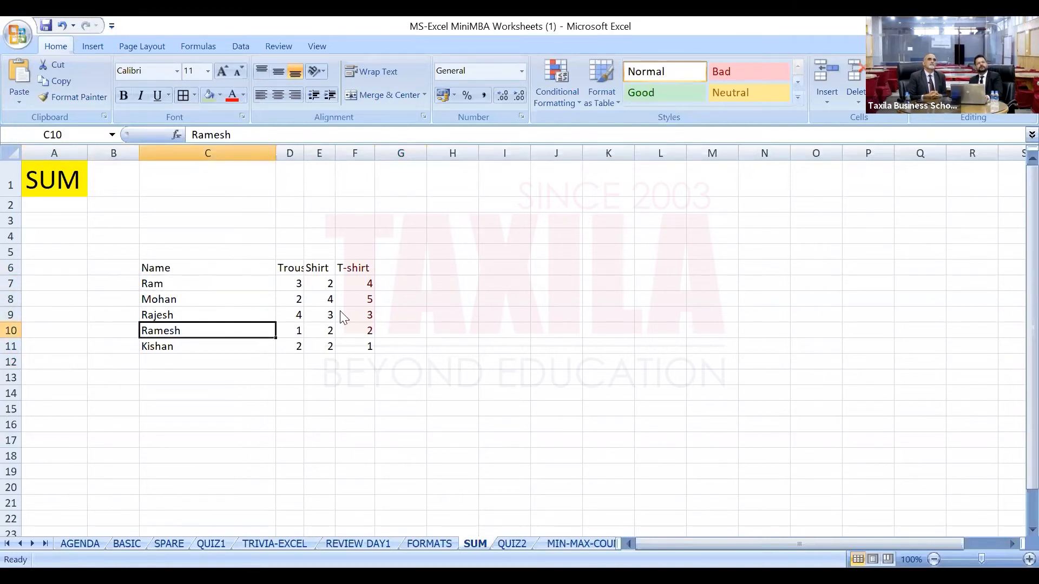
pyautogui.press('Up')
pyautogui.press('Up')
pyautogui.press('Up')
pyautogui.press('Up')
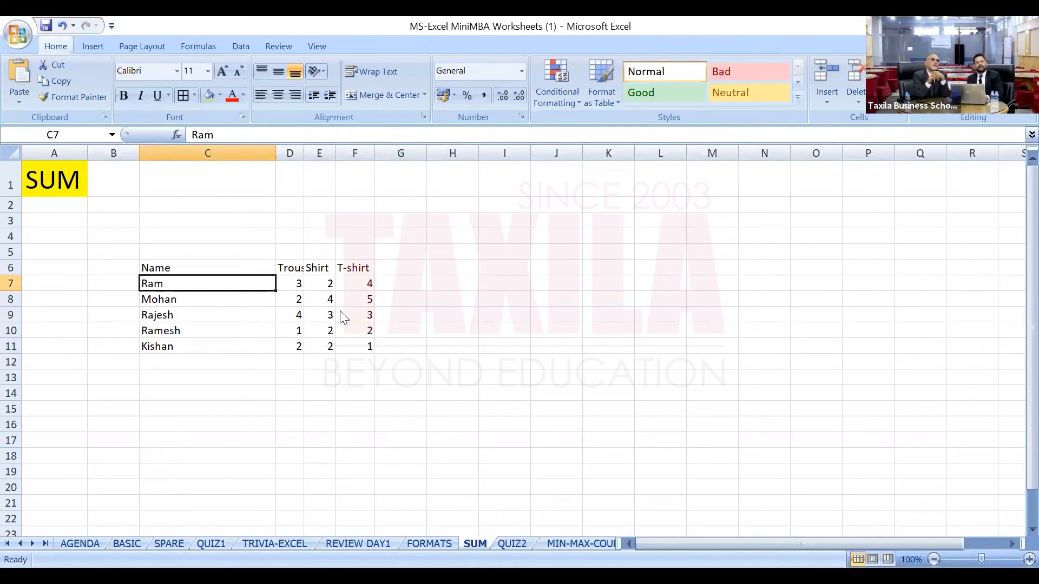
# Examine the clothing headings in D6:F6 and the quantities in the T-shirt column.
pyautogui.press('Right')
pyautogui.press('Up')
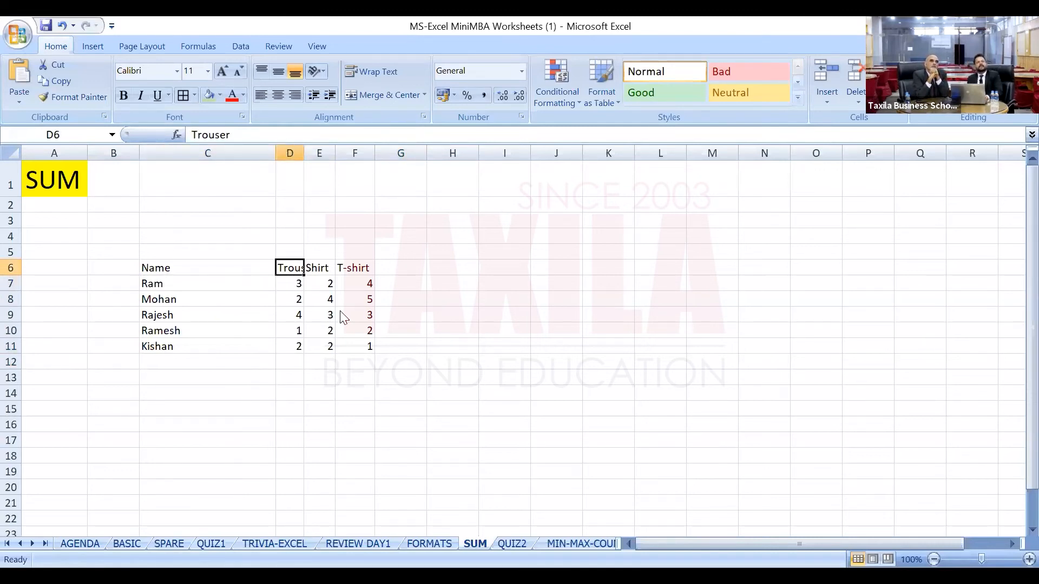
pyautogui.press('Right')
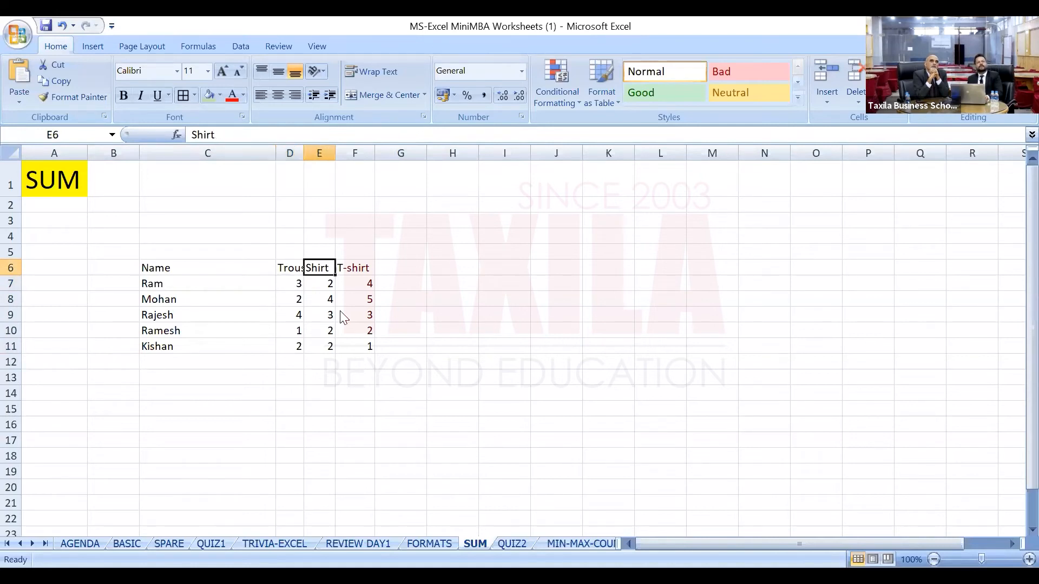
pyautogui.press('Right')
pyautogui.press('Down')
pyautogui.press('Down')
pyautogui.press('Down')
pyautogui.press('Up')
pyautogui.press('Up')
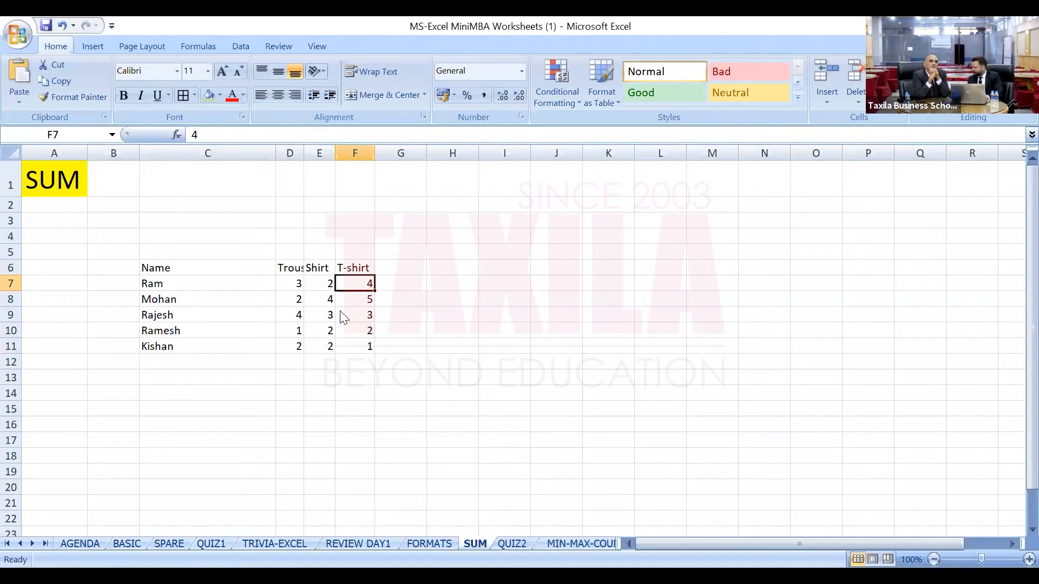
pyautogui.press('Down')
pyautogui.press('Down')
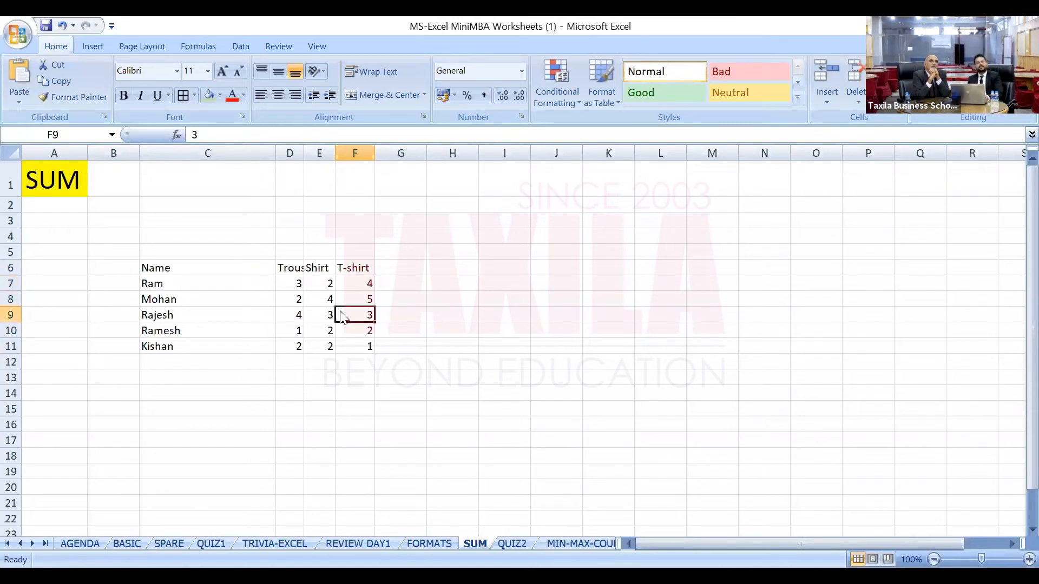
pyautogui.press('Up')
pyautogui.press('Up')
pyautogui.press('Up')
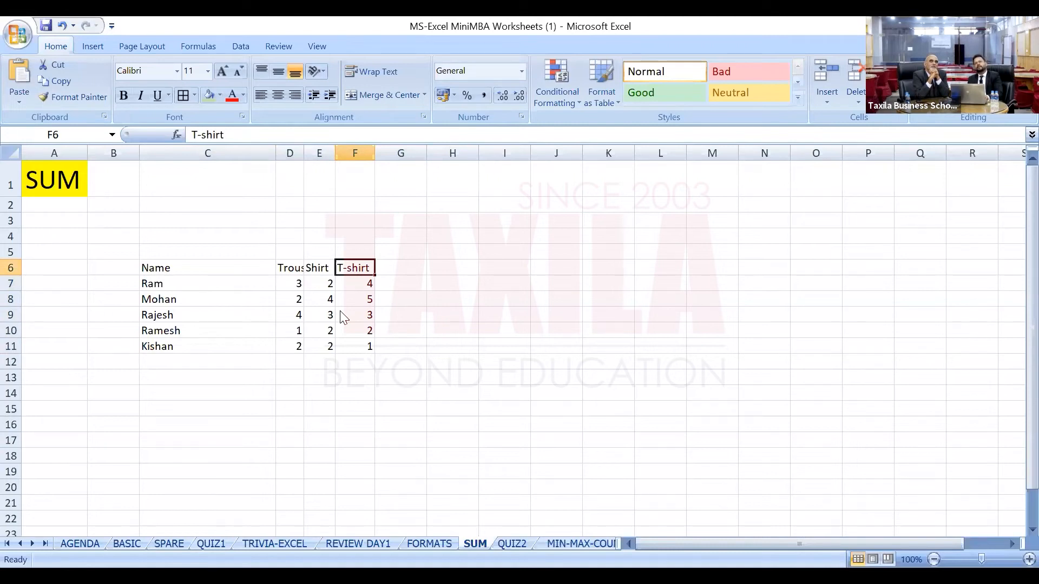
pyautogui.press('Right')
pyautogui.press('Right')
pyautogui.press('Right')
pyautogui.press('Right')
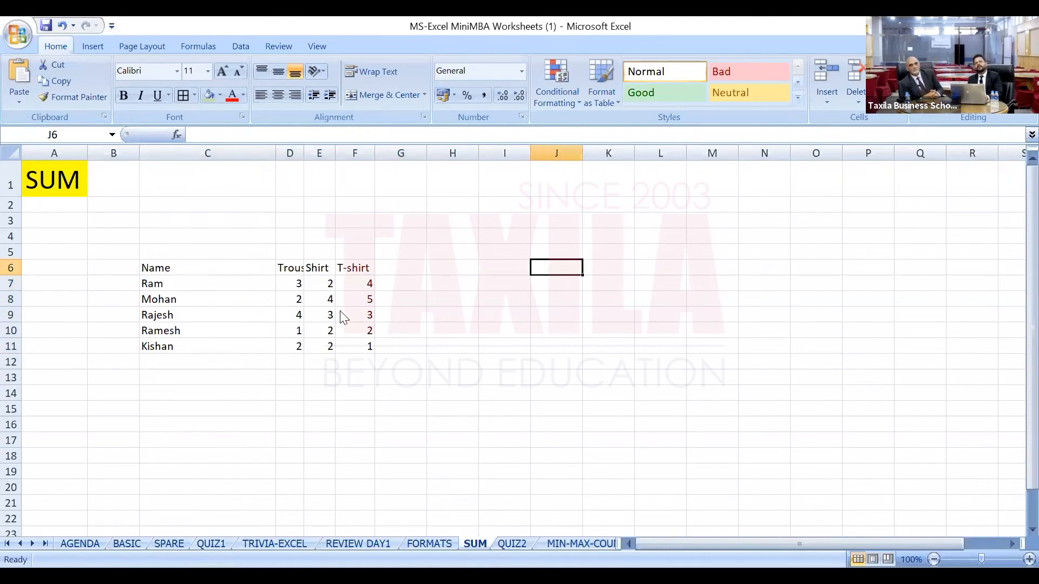
pyautogui.press('Right')
pyautogui.press('Right')
pyautogui.press('Down')
pyautogui.press('Down')
pyautogui.press('Down')
pyautogui.press('Down')
pyautogui.press('Down')
pyautogui.press('Down')
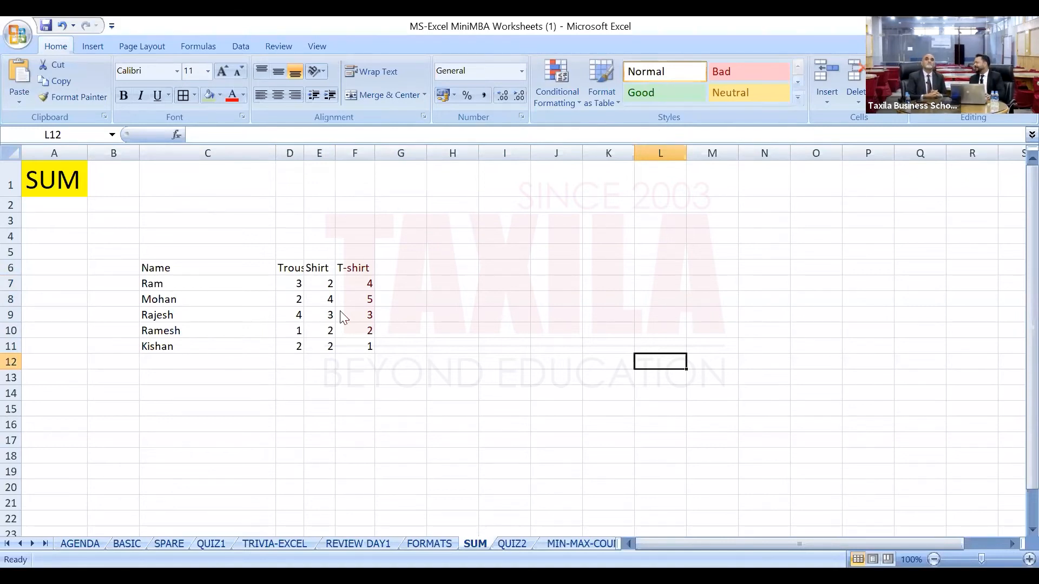
pyautogui.press('Down')
pyautogui.press('Up')
pyautogui.press('Up')
pyautogui.press('Down')
pyautogui.press('Down')
pyautogui.press('Up')
pyautogui.press('Up')
pyautogui.press('Up')
pyautogui.press('Up')
pyautogui.press('Up')
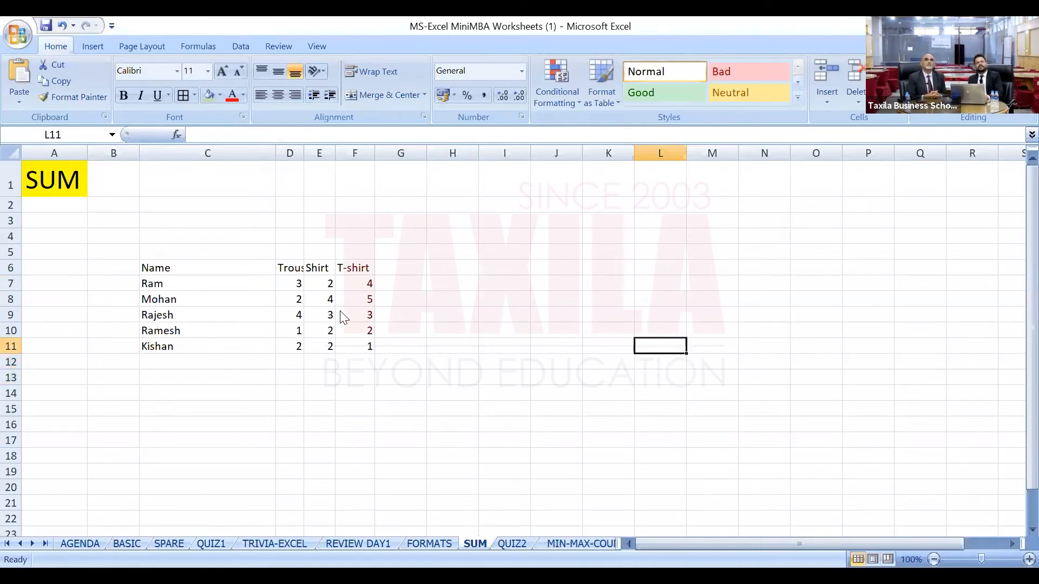
# Replace the Trouser heading in cell D6 with "Jeans".
pyautogui.press('Left')
pyautogui.press('Left')
pyautogui.press('Left')
pyautogui.press('Left')
pyautogui.press('Left')
pyautogui.press('Left')
pyautogui.press('Left')
pyautogui.press('Left')
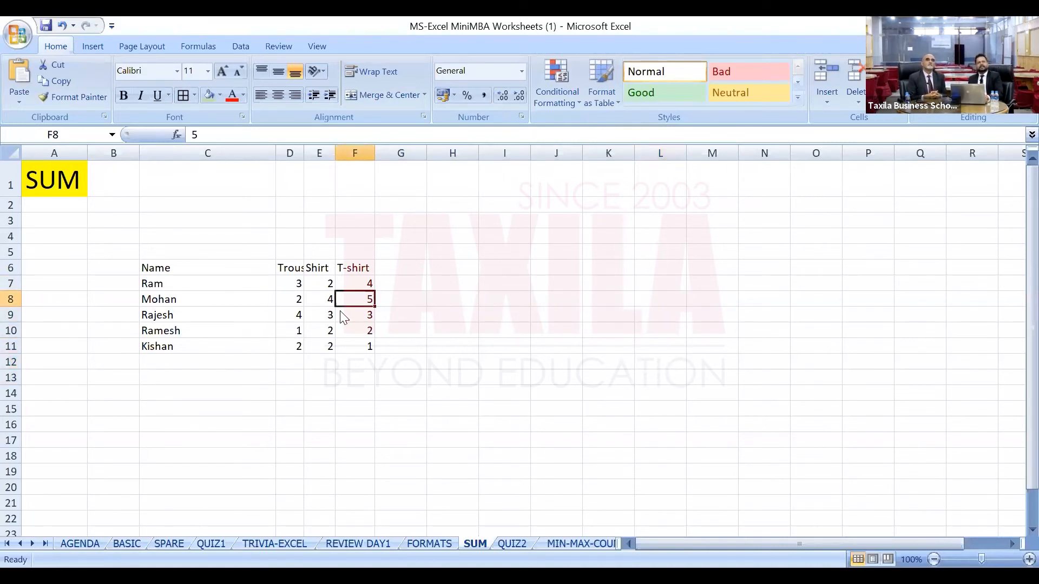
pyautogui.press('Up')
pyautogui.press('Up')
pyautogui.press('Up')
pyautogui.press('Down')
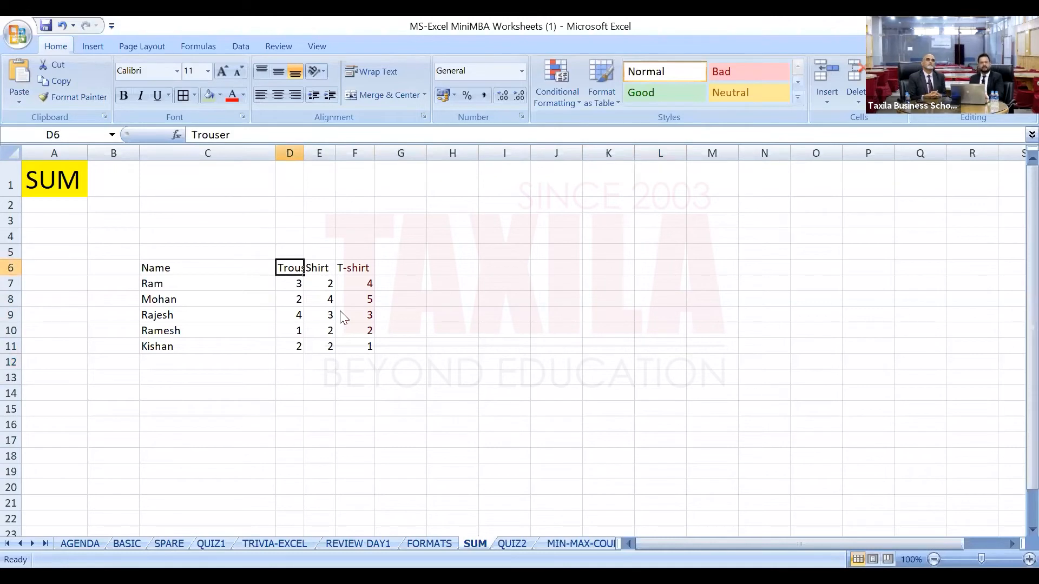
pyautogui.write('Jeans')
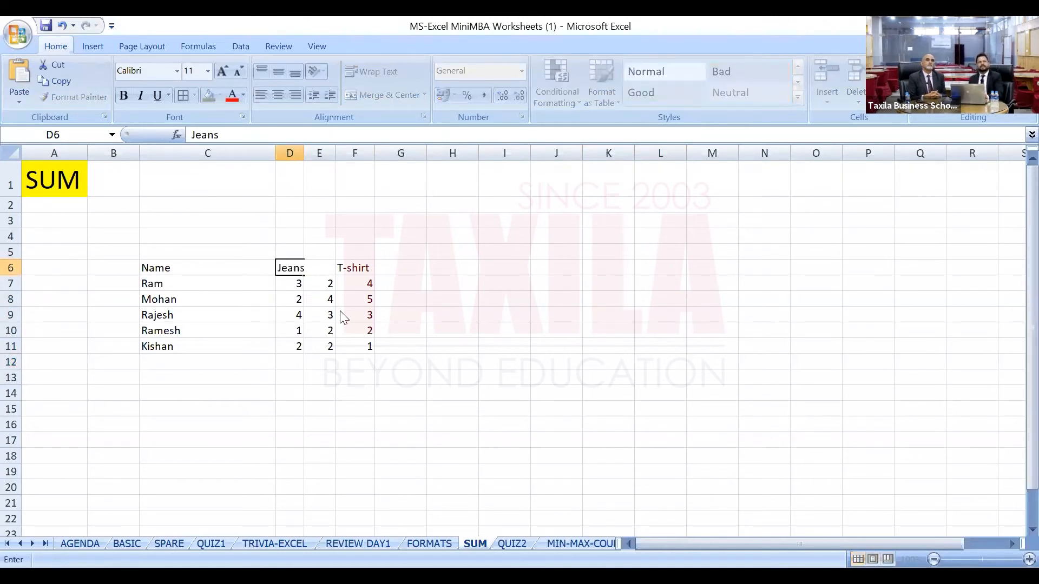
pyautogui.press('Return')
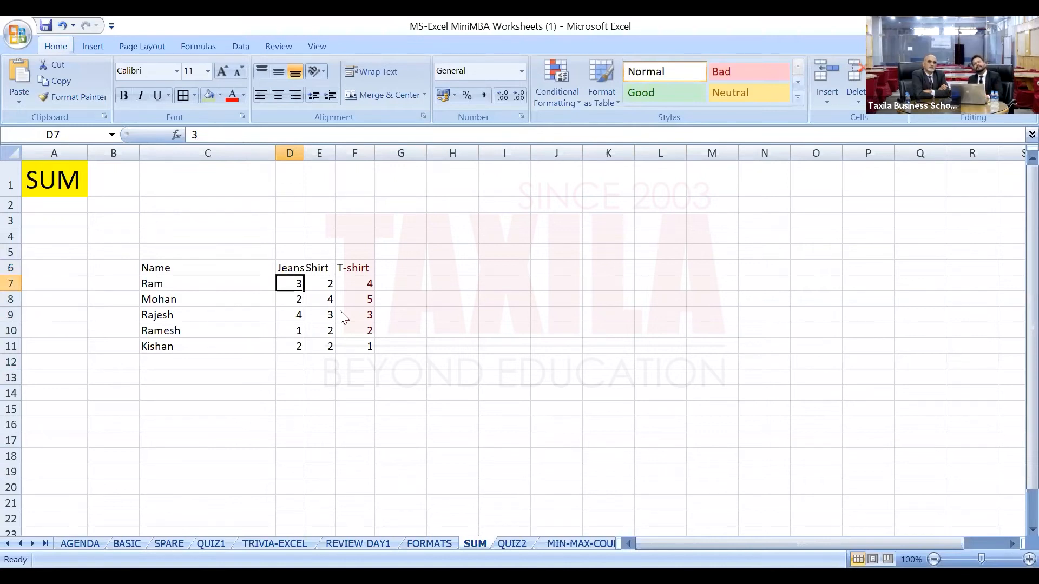
# Examine the first person's quantities in row 7 and the T-shirt quantities in F7:F11.
pyautogui.press('Right')
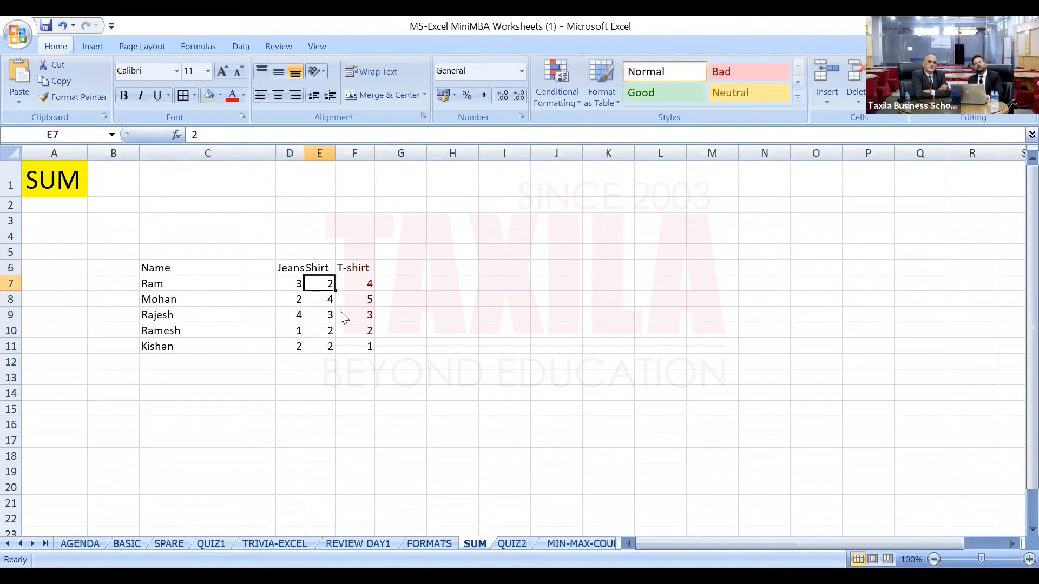
pyautogui.press('Right')
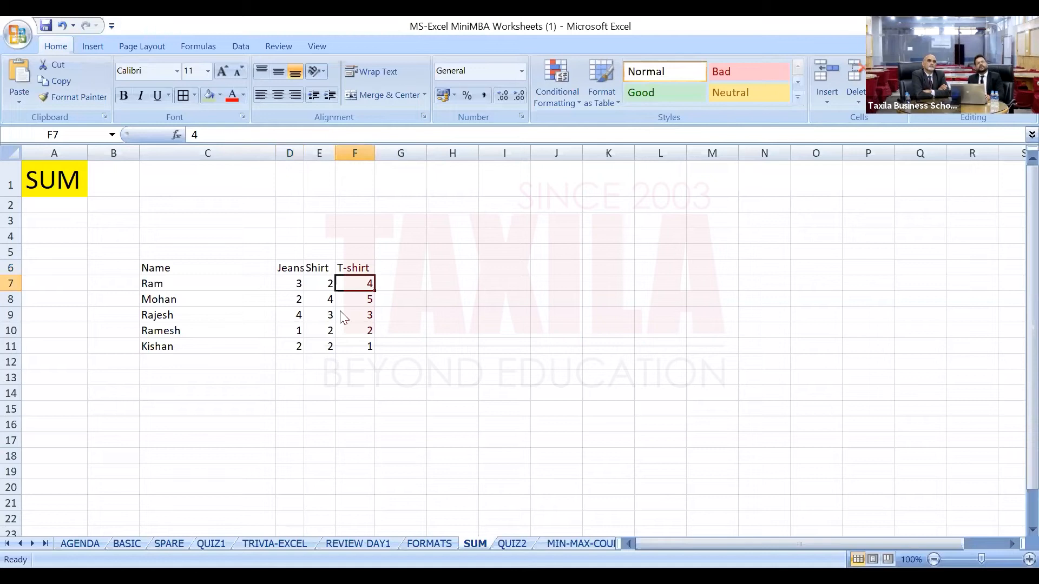
pyautogui.press('Down')
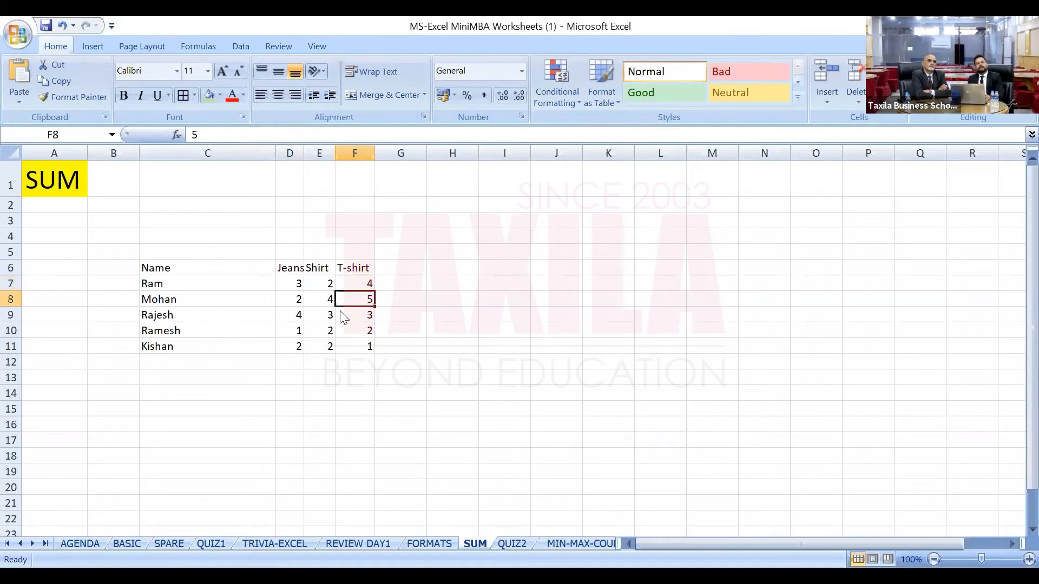
pyautogui.press('Down')
pyautogui.press('Down')
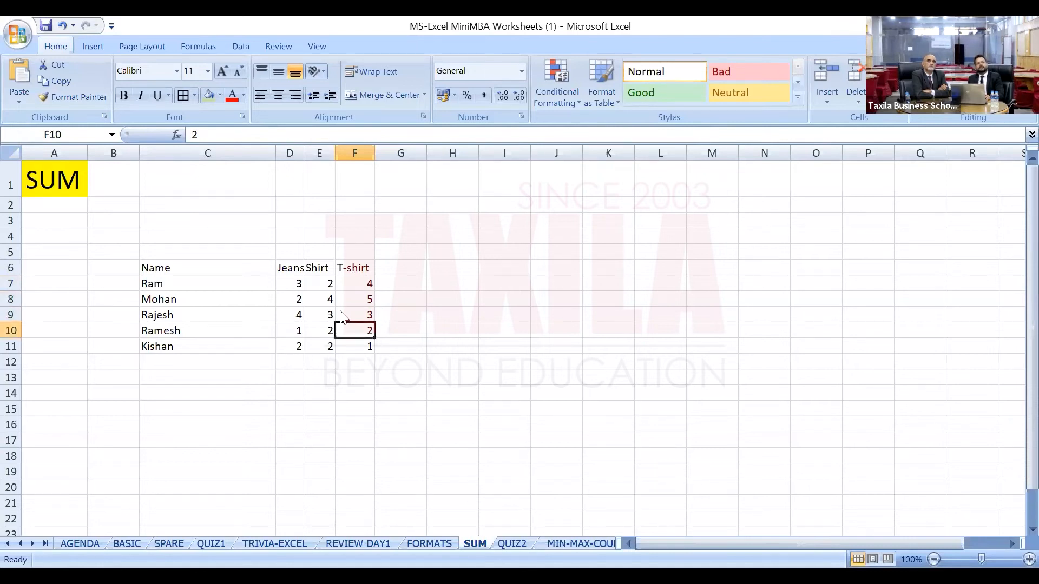
pyautogui.press('Down')
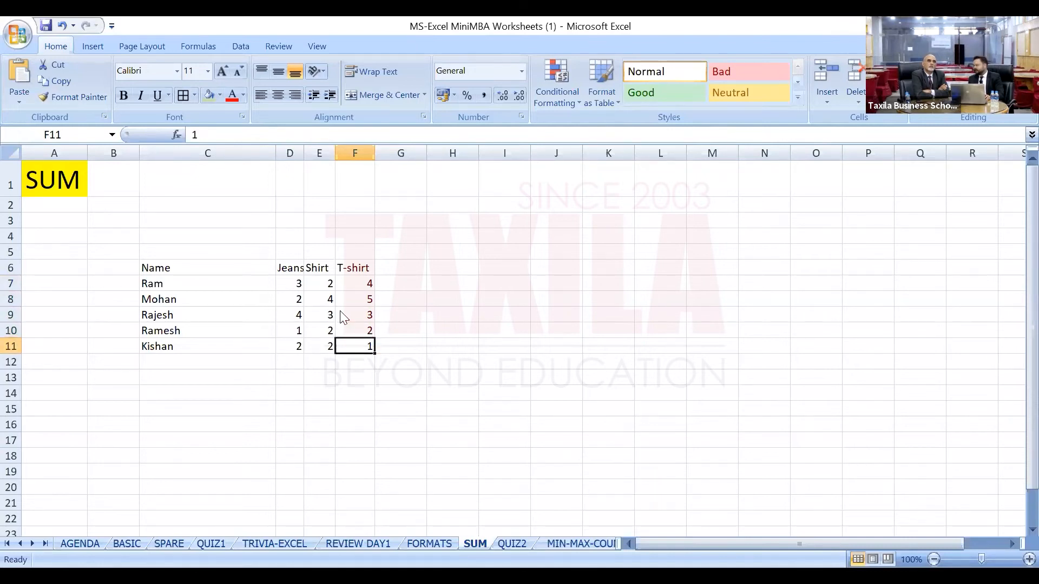
pyautogui.press('Up')
pyautogui.press('Up')
pyautogui.press('Up')
pyautogui.press('Up')
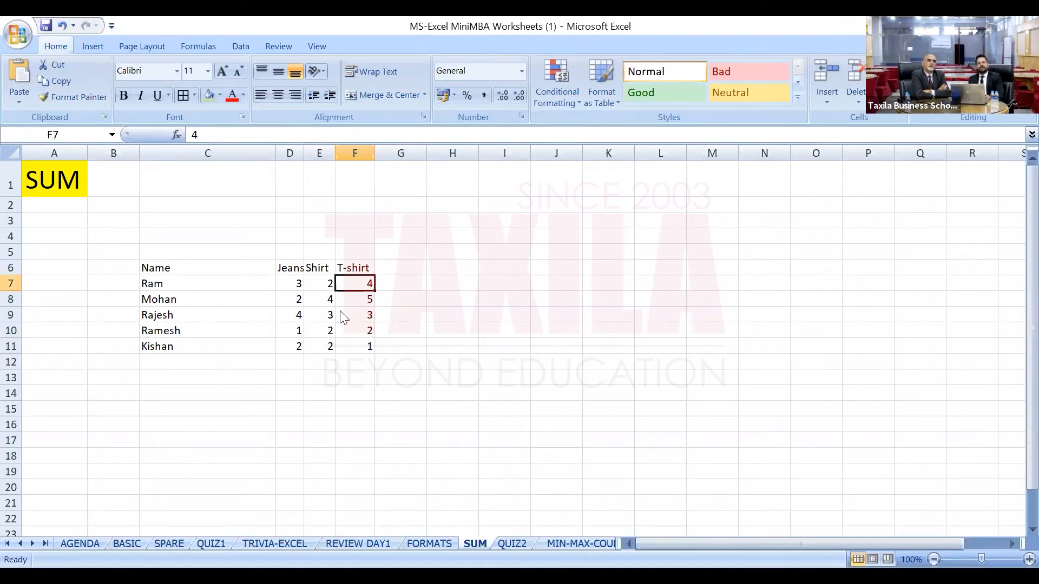
pyautogui.press('Down')
pyautogui.press('Down')
pyautogui.press('Down')
pyautogui.press('Down')
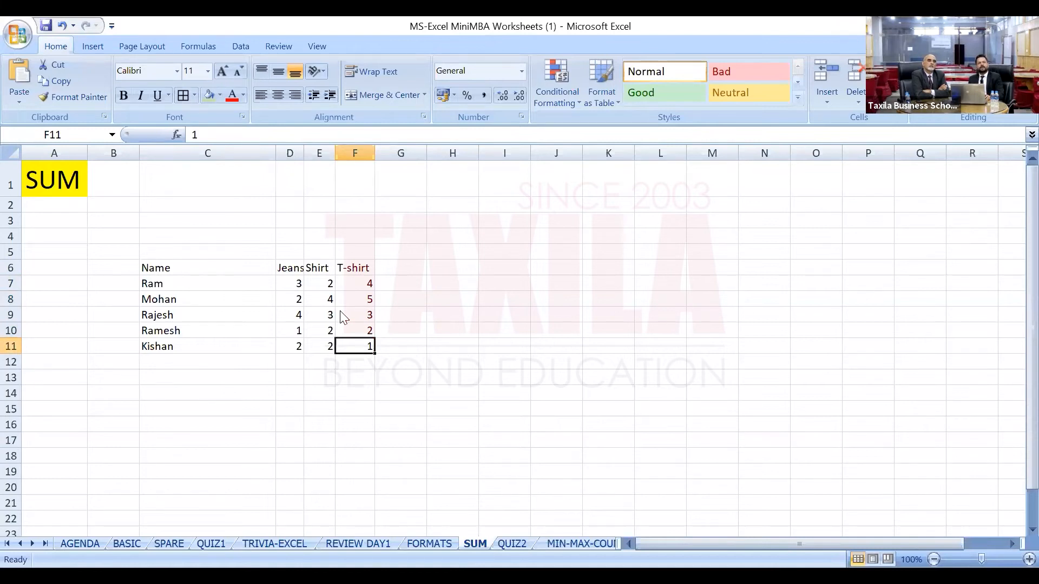
pyautogui.press('Up')
pyautogui.press('Up')
pyautogui.press('Up')
pyautogui.press('Up')
pyautogui.press('Up')
pyautogui.press('Up')
pyautogui.press('Up')
pyautogui.press('Down')
pyautogui.press('Down')
pyautogui.press('Down')
pyautogui.press('Down')
pyautogui.press('Down')
pyautogui.press('Down')
pyautogui.press('Down')
pyautogui.press('Down')
pyautogui.press('Down')
pyautogui.press('Down')
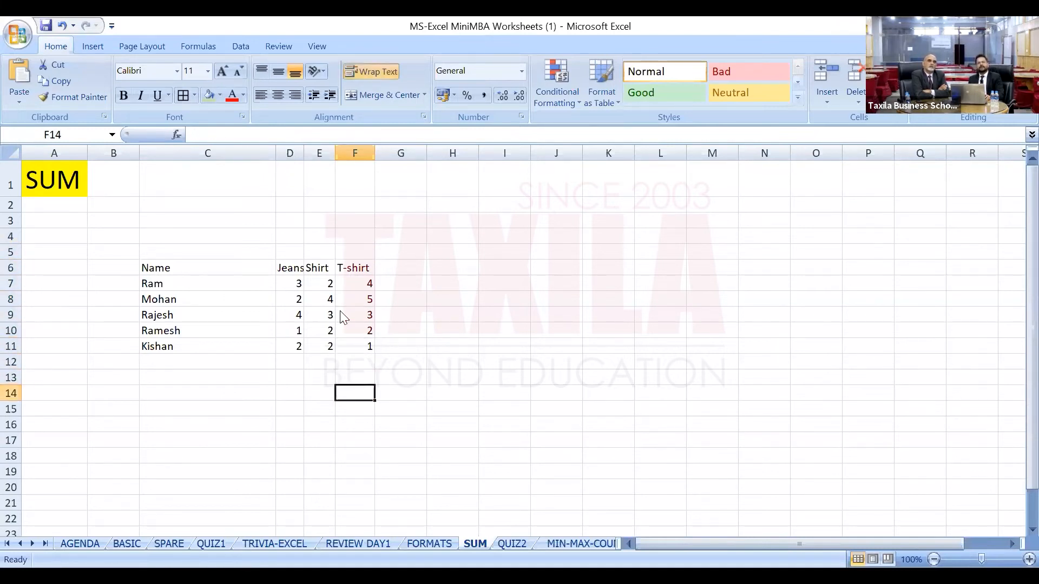
# Start a SUM formula in cell D14 with the Shirt quantities E7:E11 as the first argument.
pyautogui.press('Left')
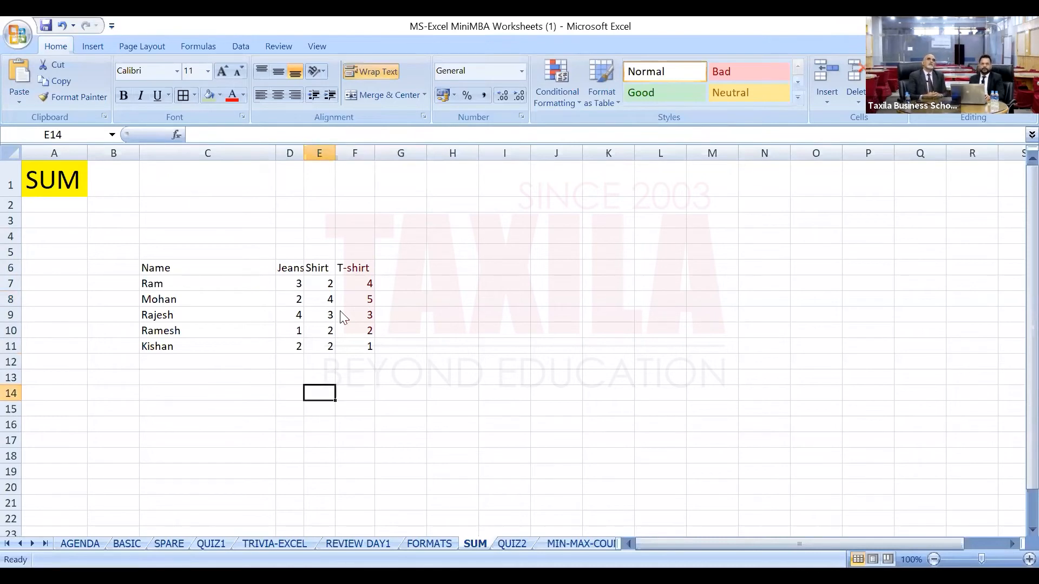
pyautogui.press('Left')
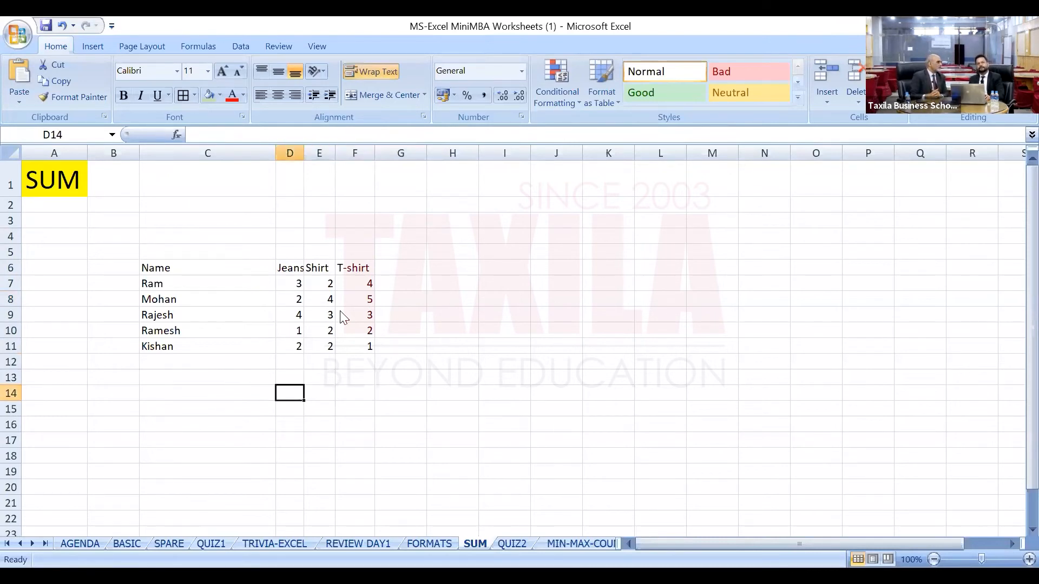
pyautogui.press('Right')
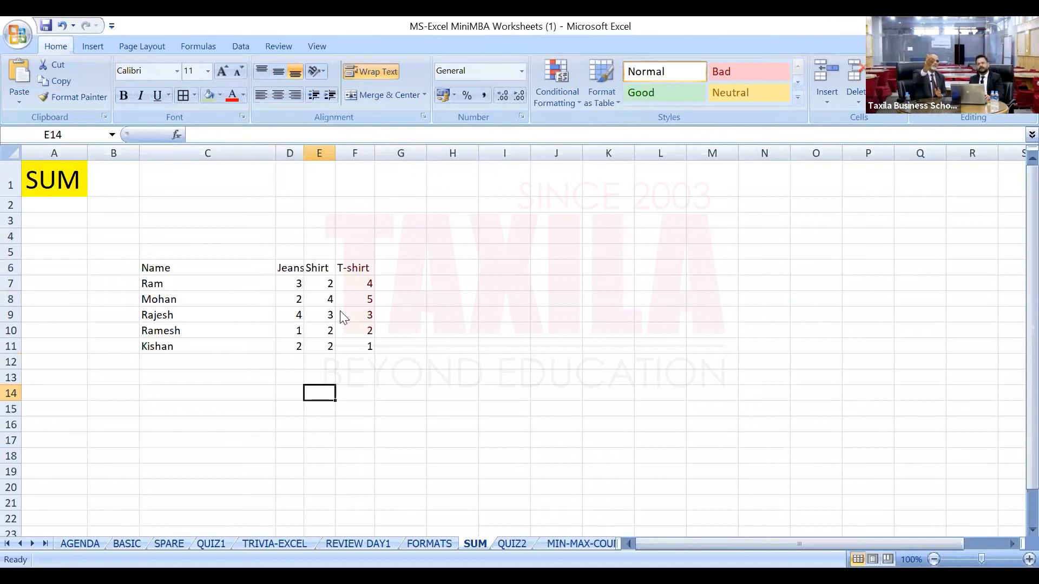
pyautogui.press('Left')
pyautogui.press('Left')
pyautogui.press('Right')
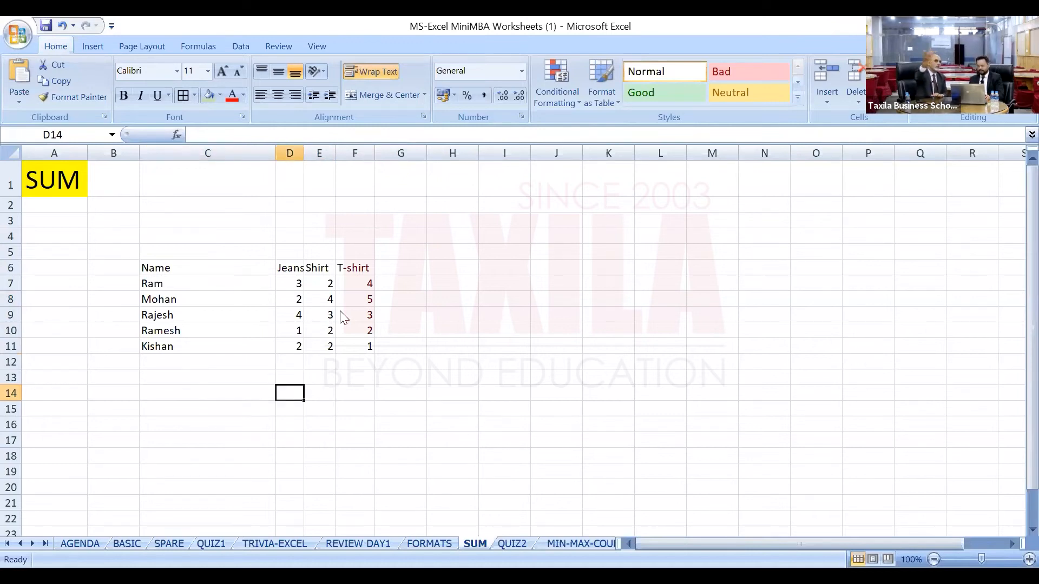
pyautogui.write('=')
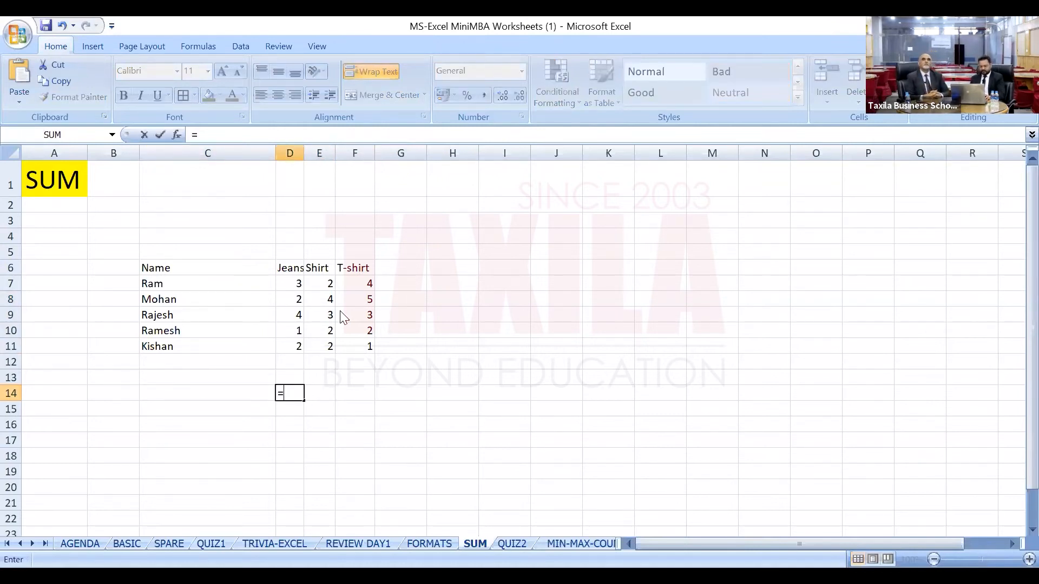
pyautogui.write('sum')
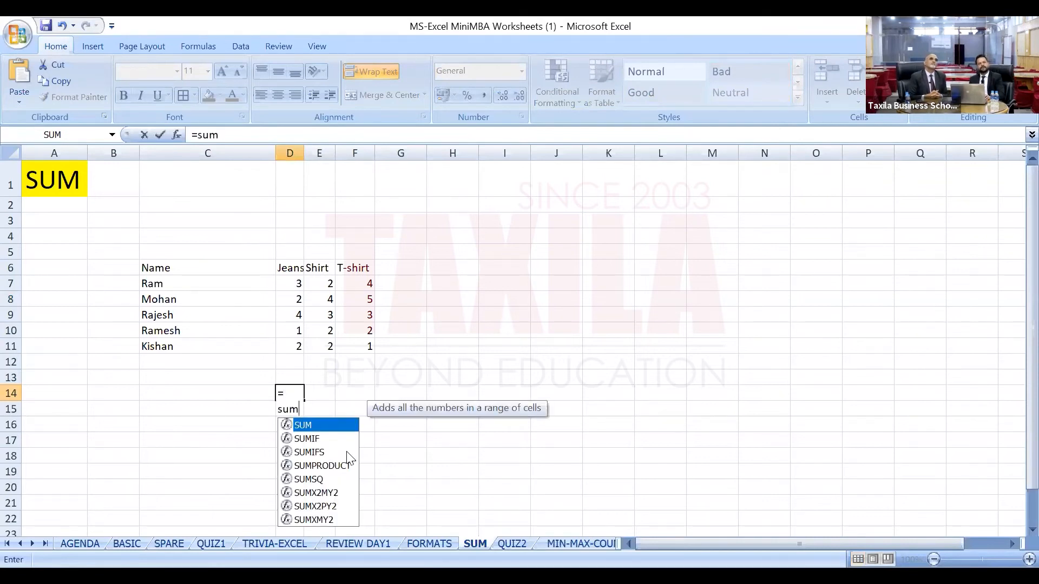
pyautogui.write('(')
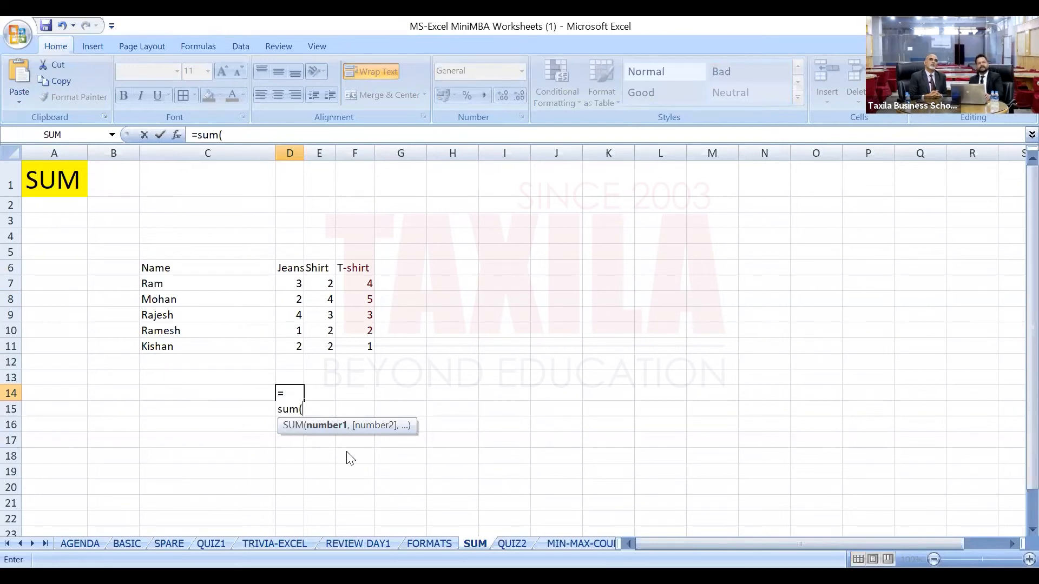
pyautogui.write('e7')
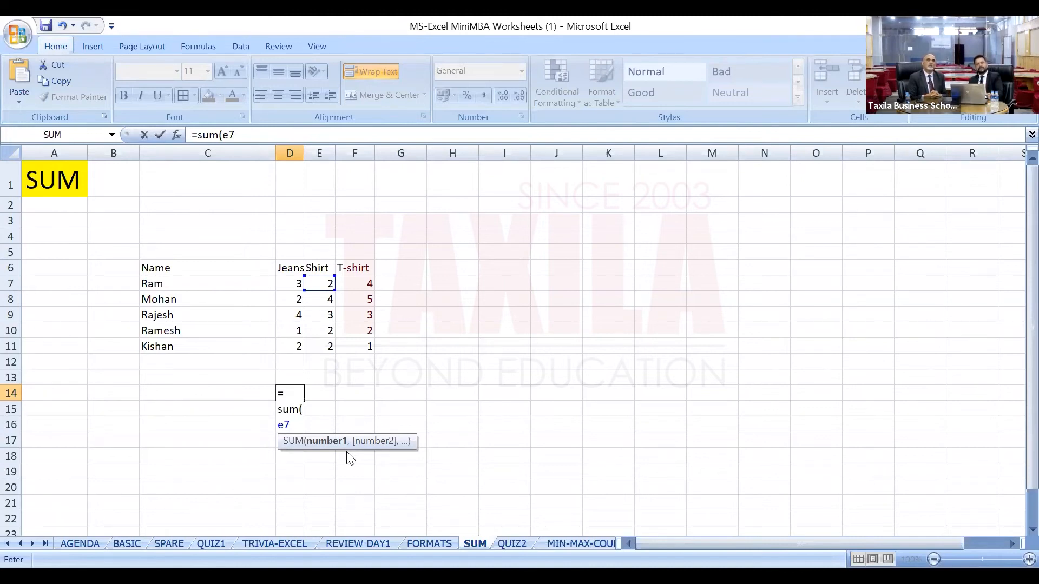
pyautogui.write(':')
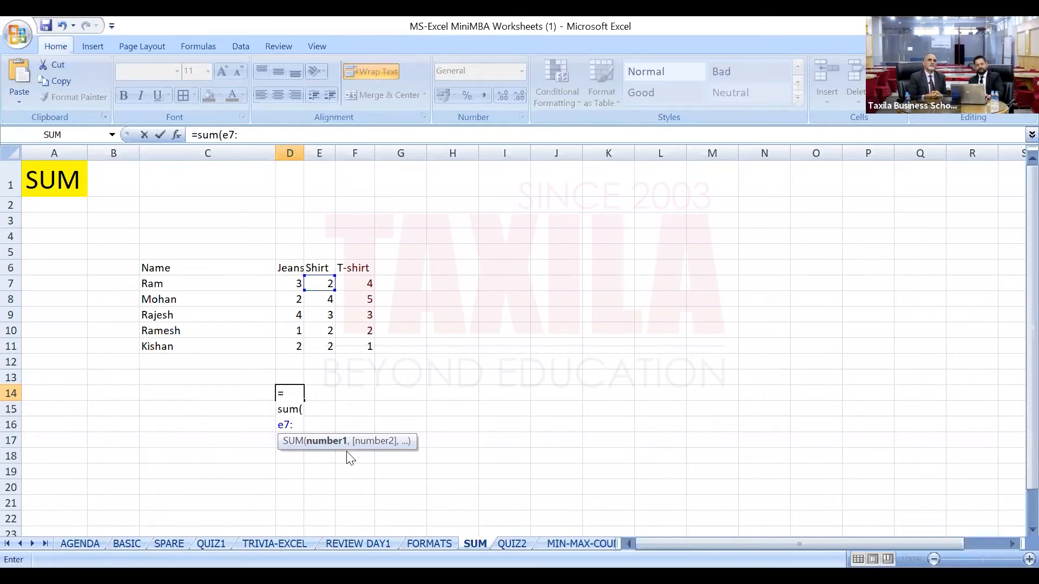
pyautogui.write('e11')
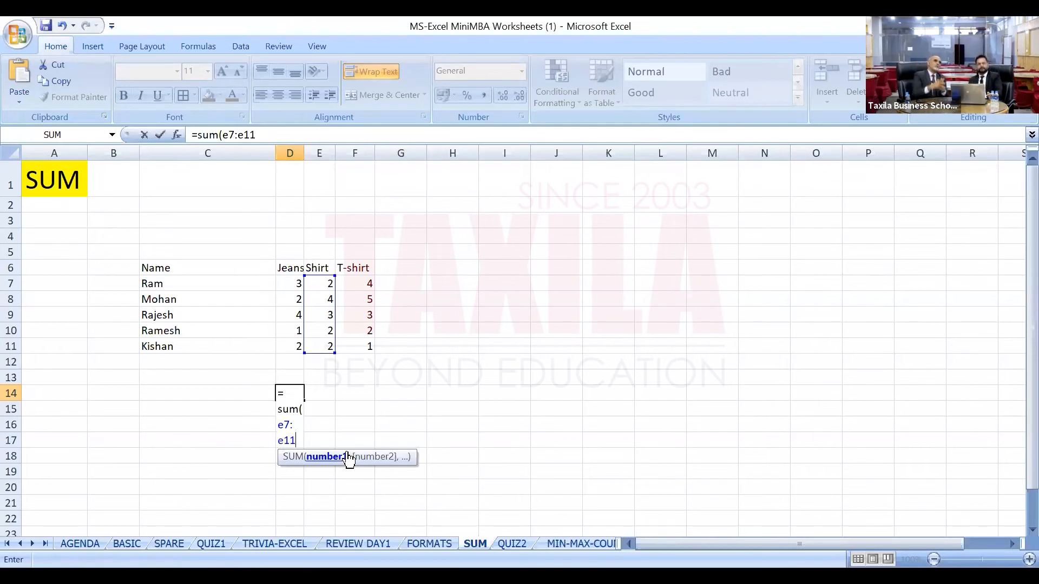
# Add the first two Jeans quantities to the SUM formula as the range D7:D8 instead of separate cells.
pyautogui.write(',')
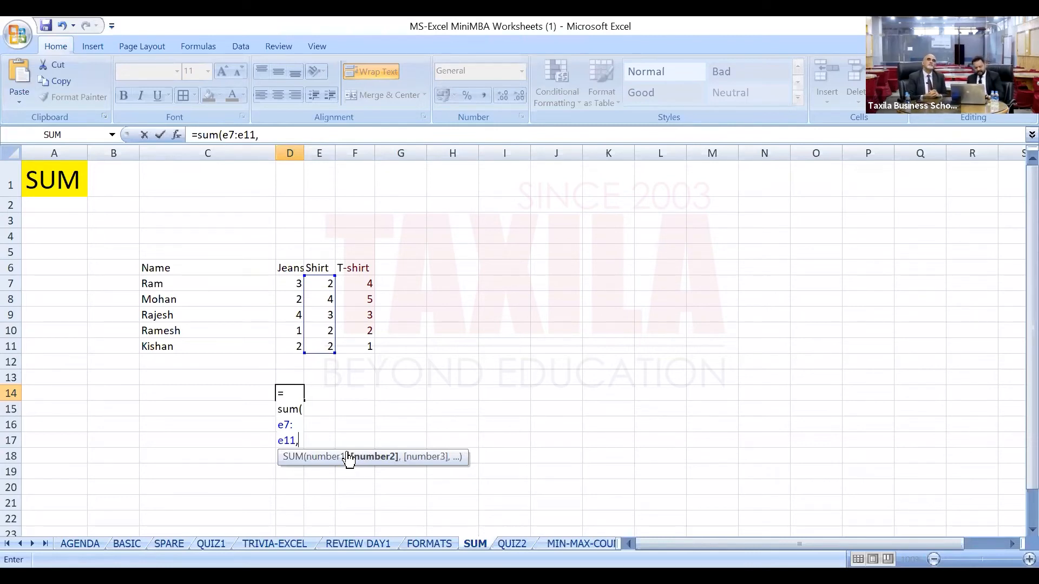
pyautogui.write('d')
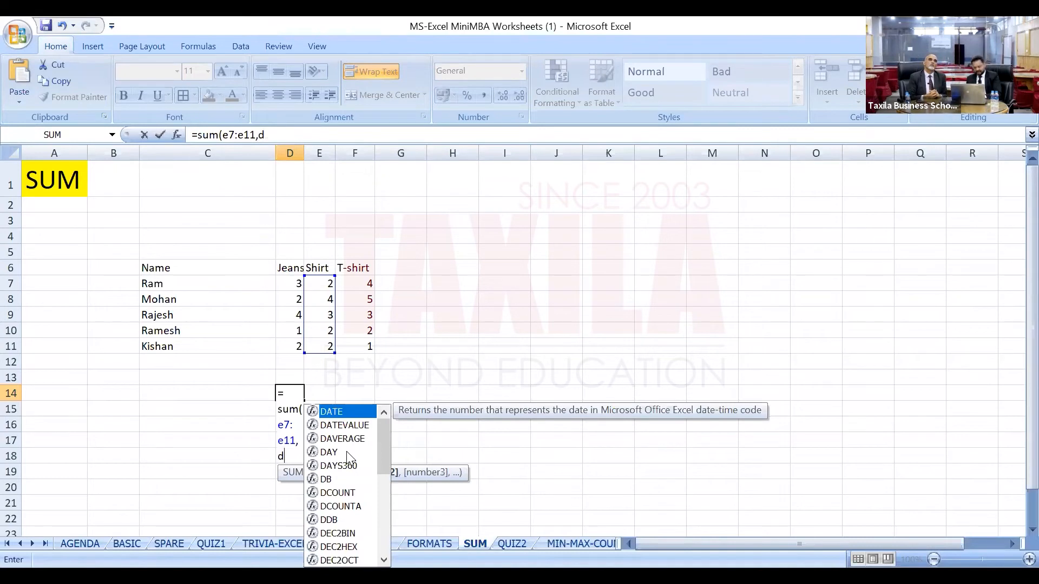
pyautogui.write('7')
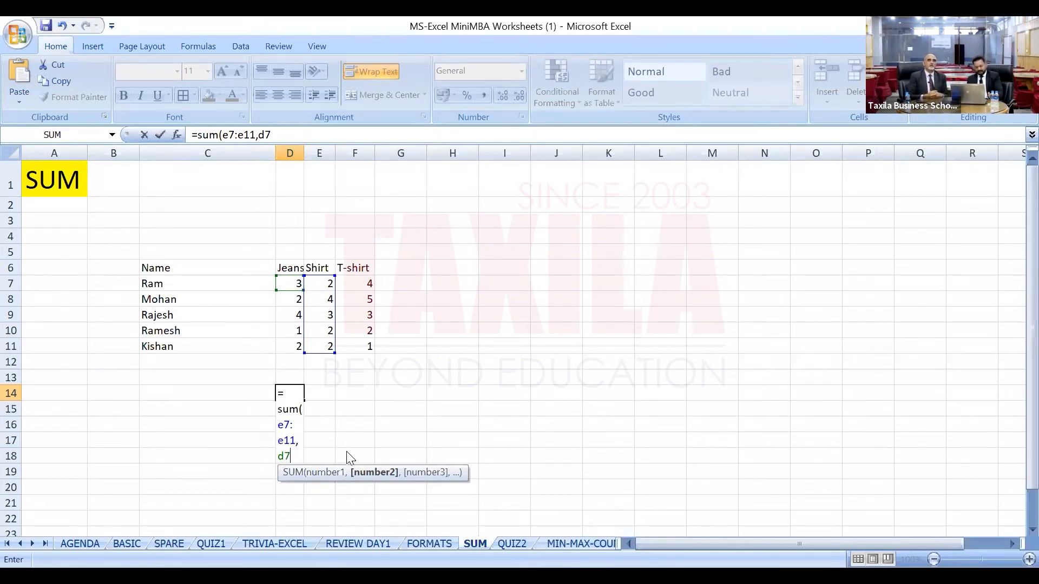
pyautogui.write(',')
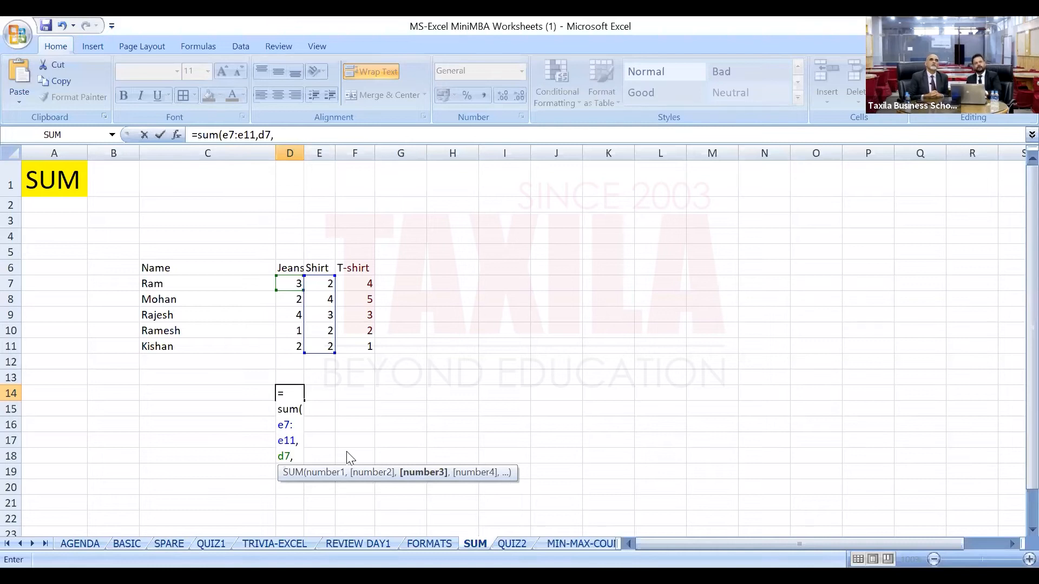
pyautogui.write('d8')
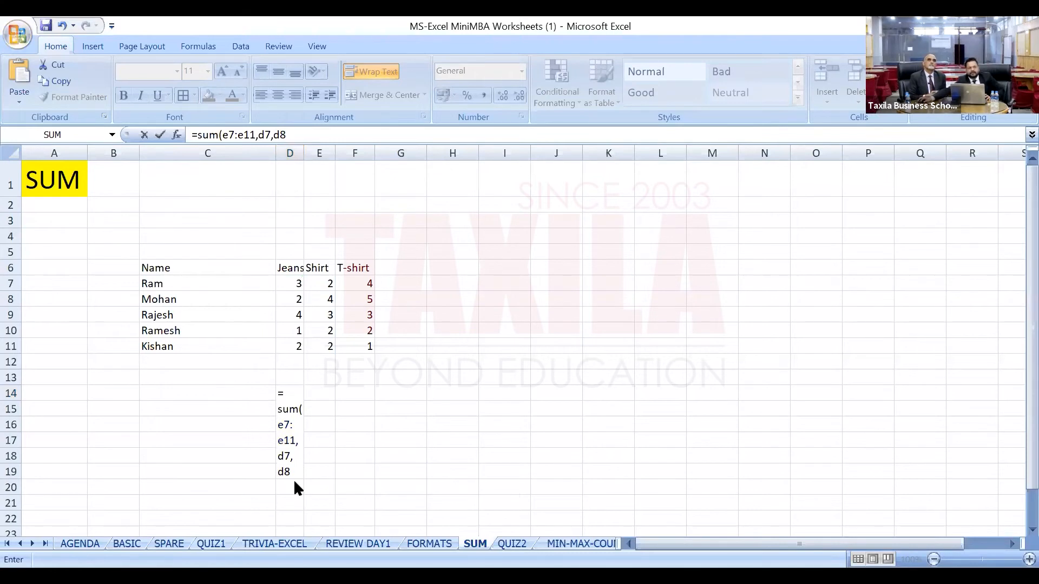
pyautogui.click(295, 461)
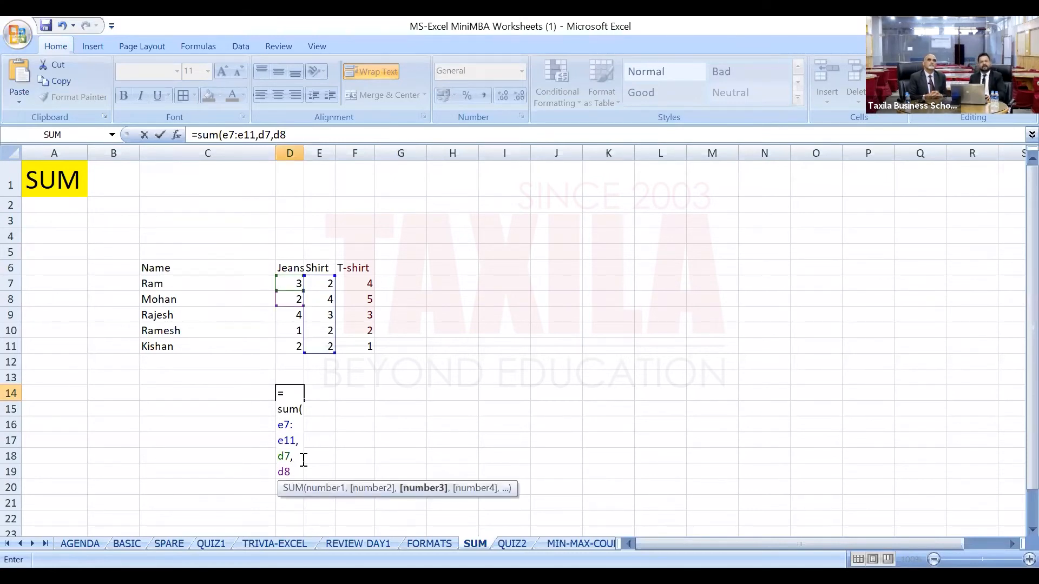
pyautogui.press('BackSpace')
pyautogui.press('BackSpace')
pyautogui.press('BackSpace')
pyautogui.write(':')
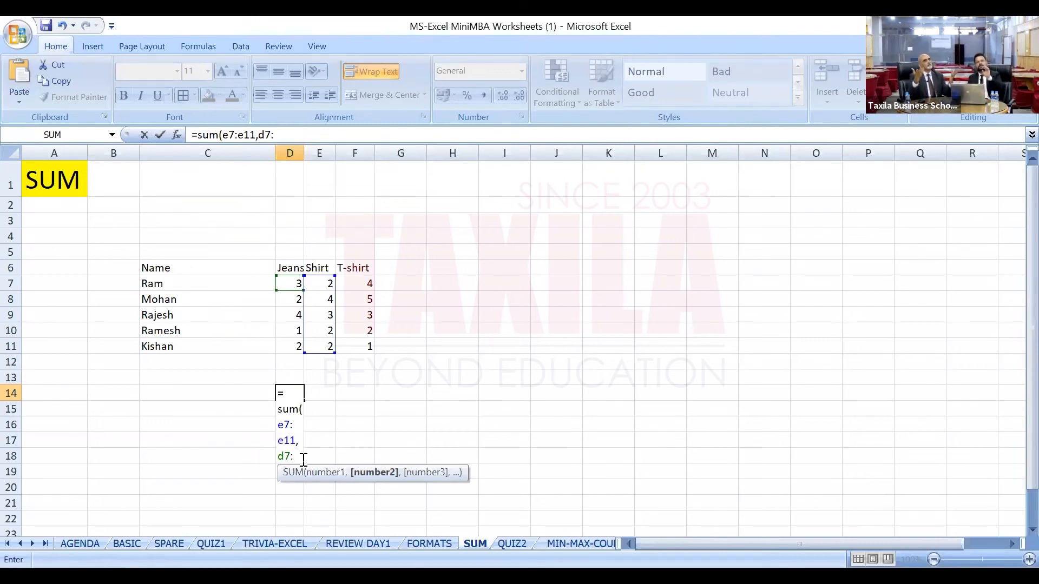
pyautogui.write('d8')
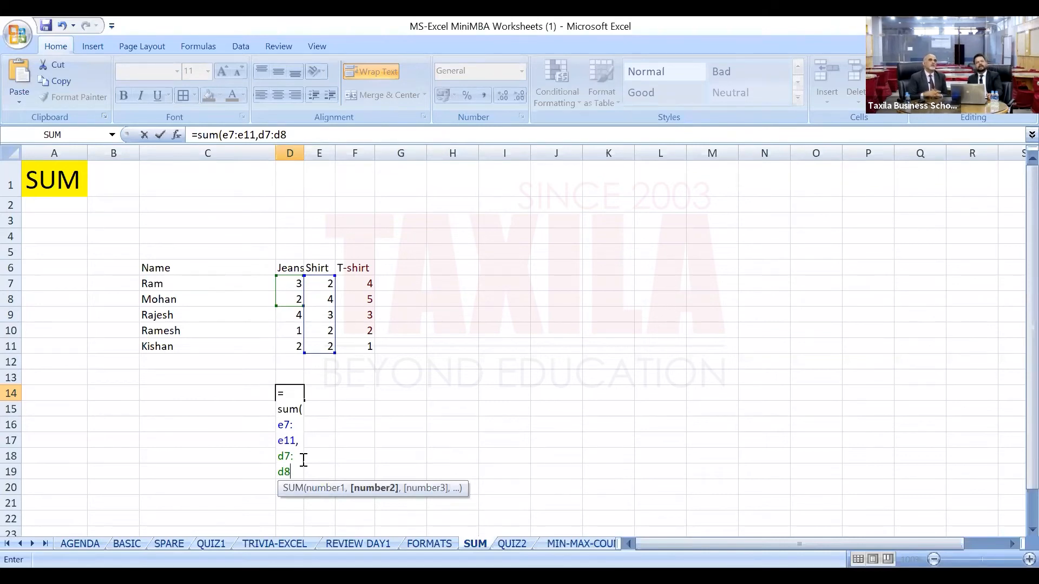
# Complete the SUM formula with the T-shirt cells F10 and F11 as separate arguments.
pyautogui.write(',')
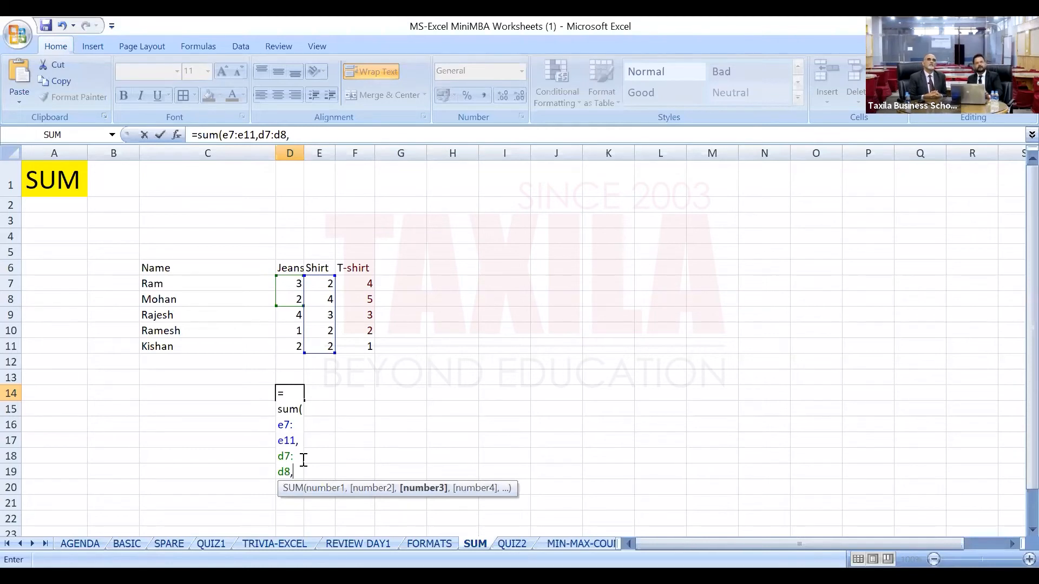
pyautogui.write('f')
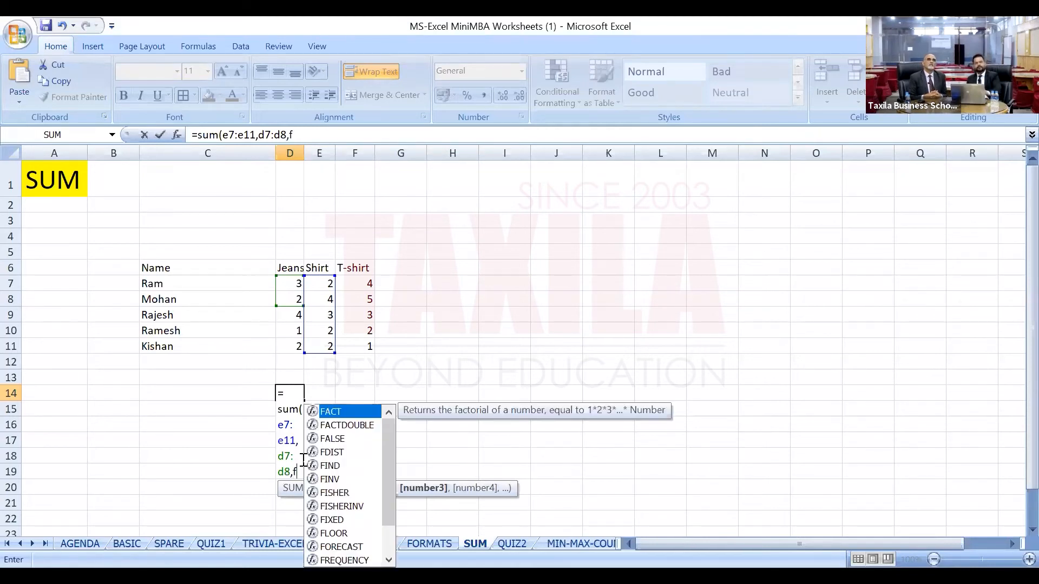
pyautogui.write('10')
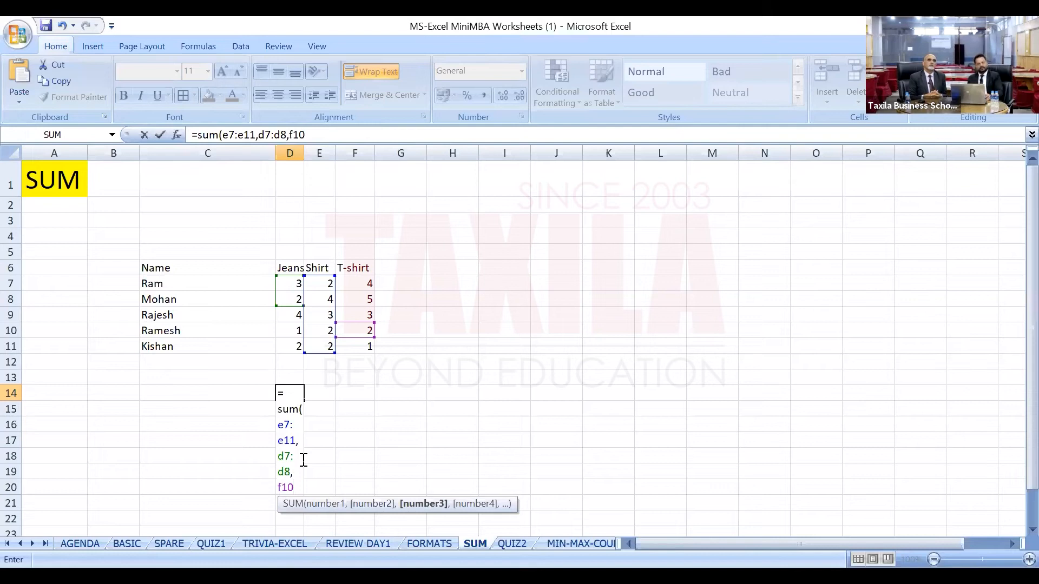
pyautogui.write(',')
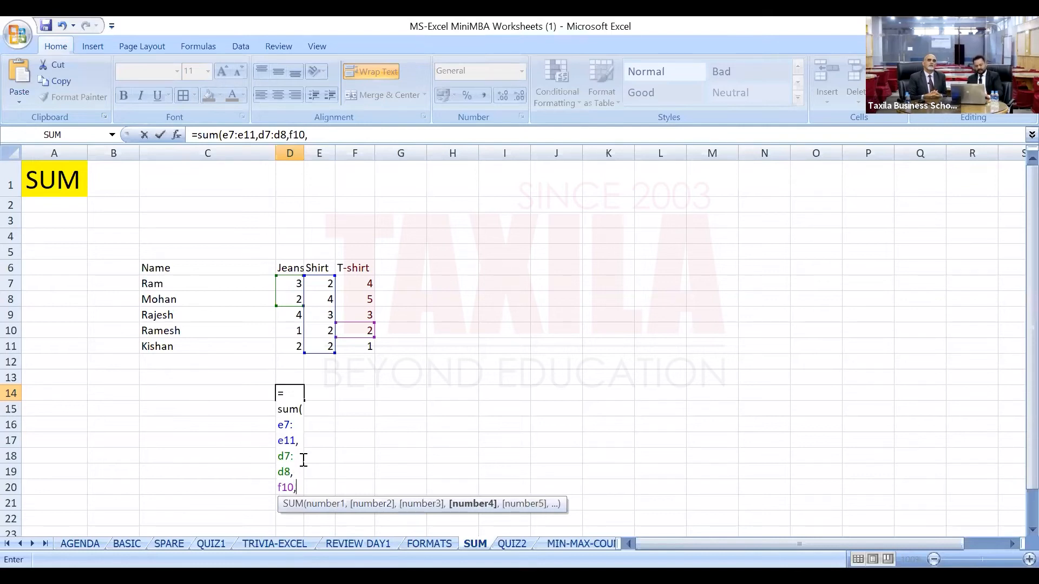
pyautogui.write('f11)')
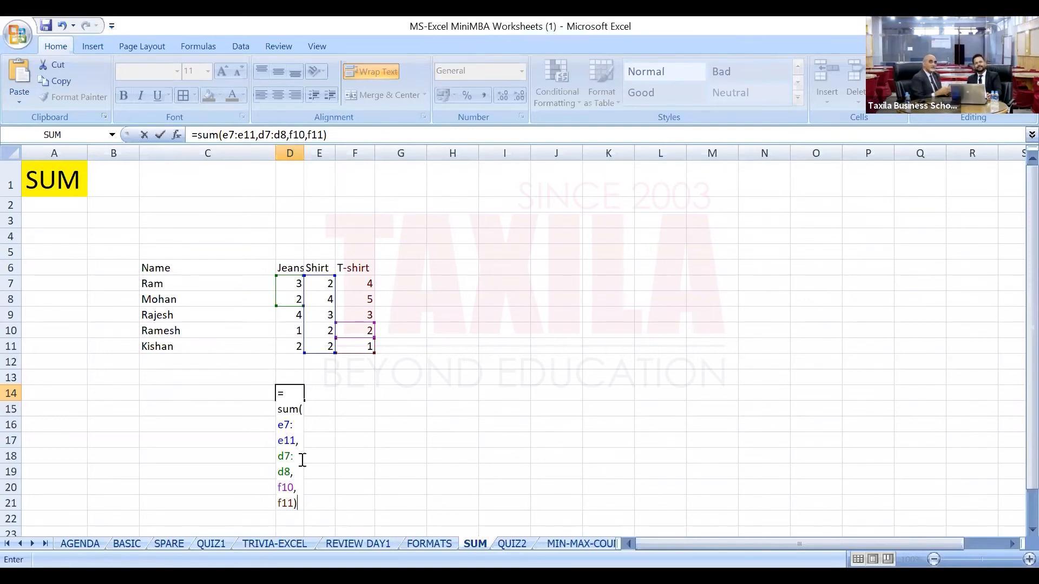
pyautogui.press('Return')
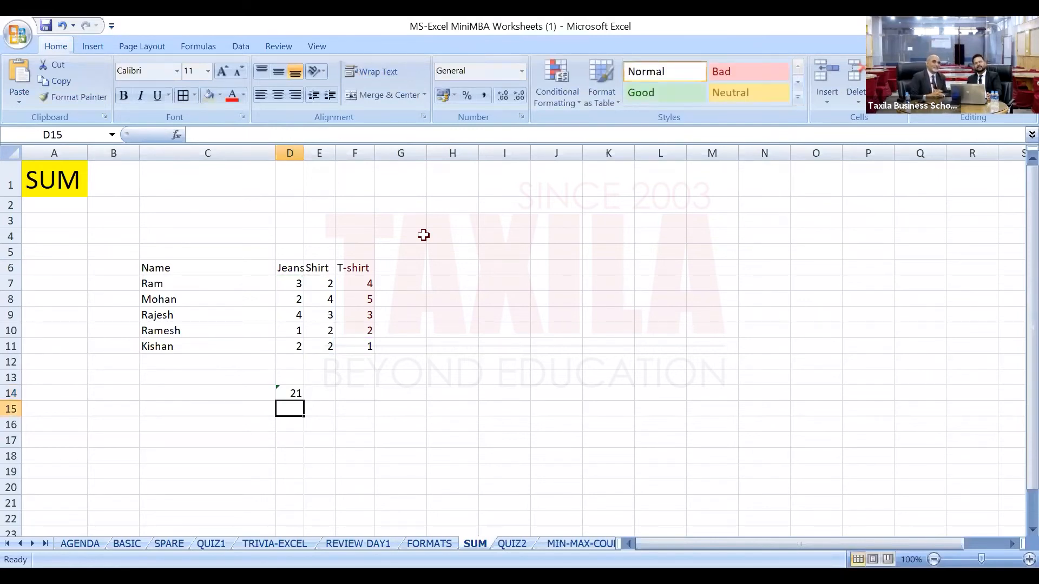
# Merge and center the SUM result across D14:N20 and set its font size to 48.
pyautogui.press('Up')
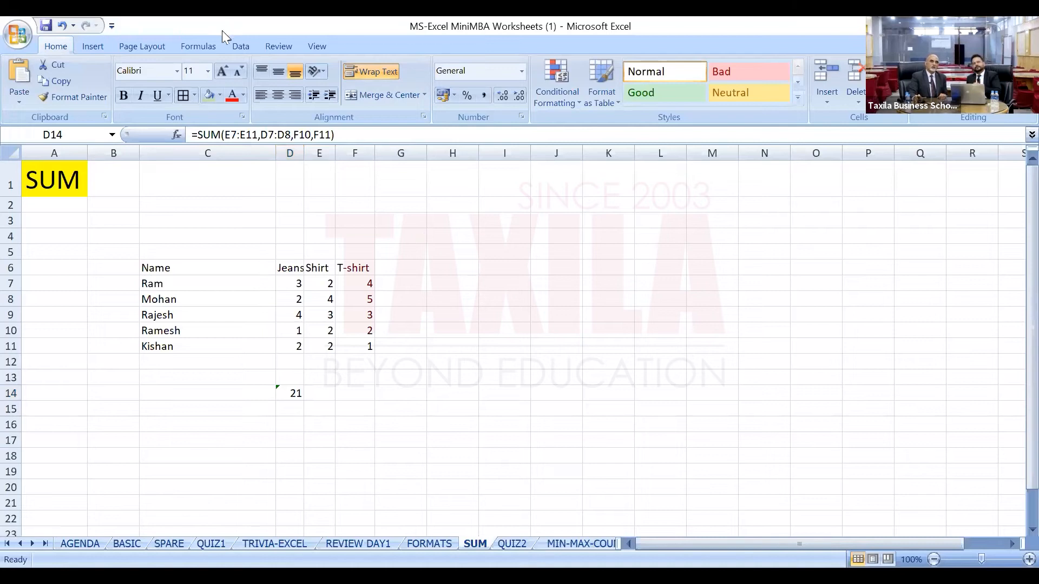
pyautogui.click(290, 393)
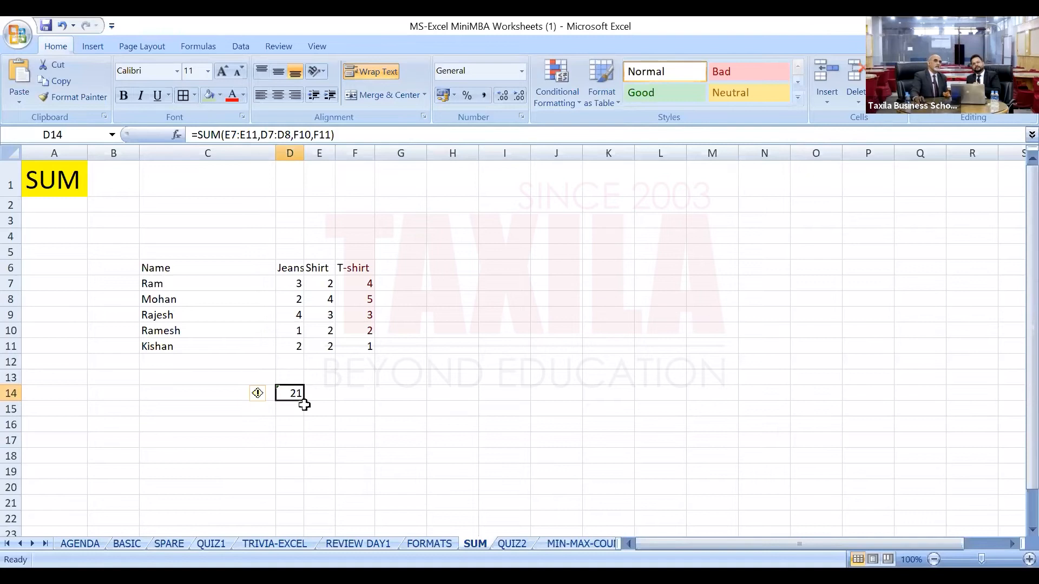
pyautogui.moveTo(293, 392); pyautogui.dragTo(742, 491)
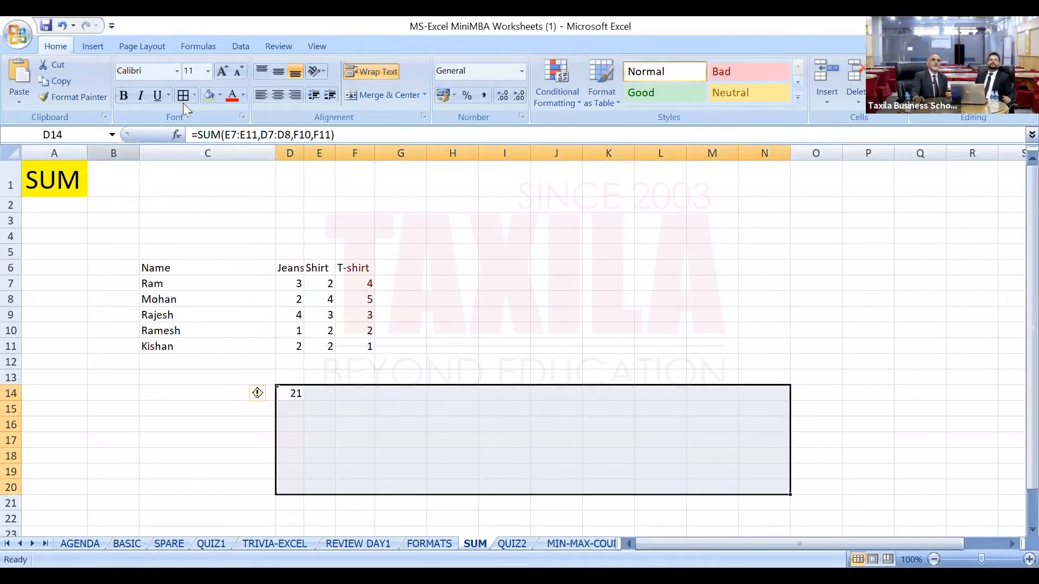
pyautogui.click(377, 96)
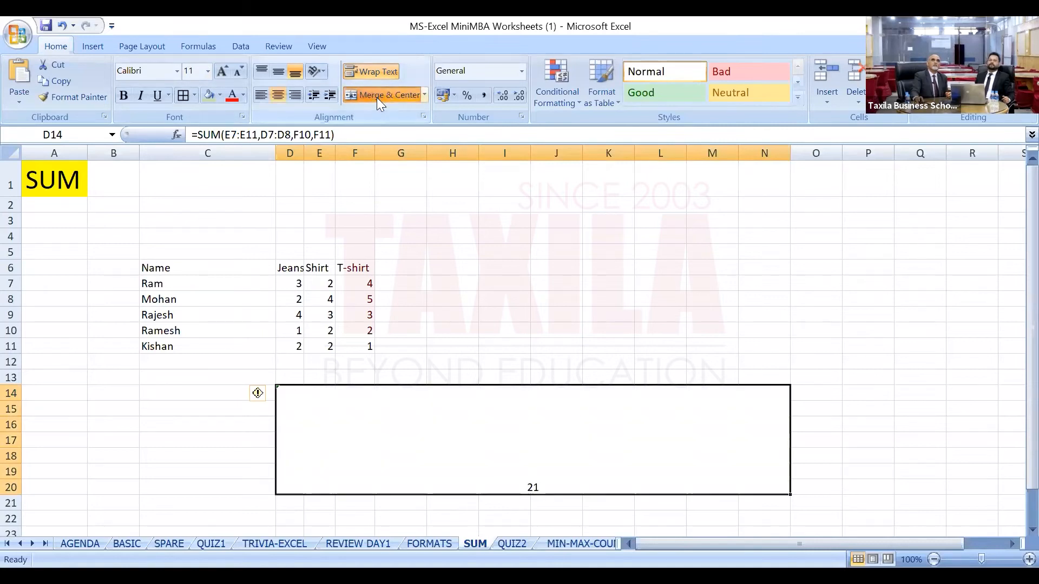
pyautogui.click(207, 71)
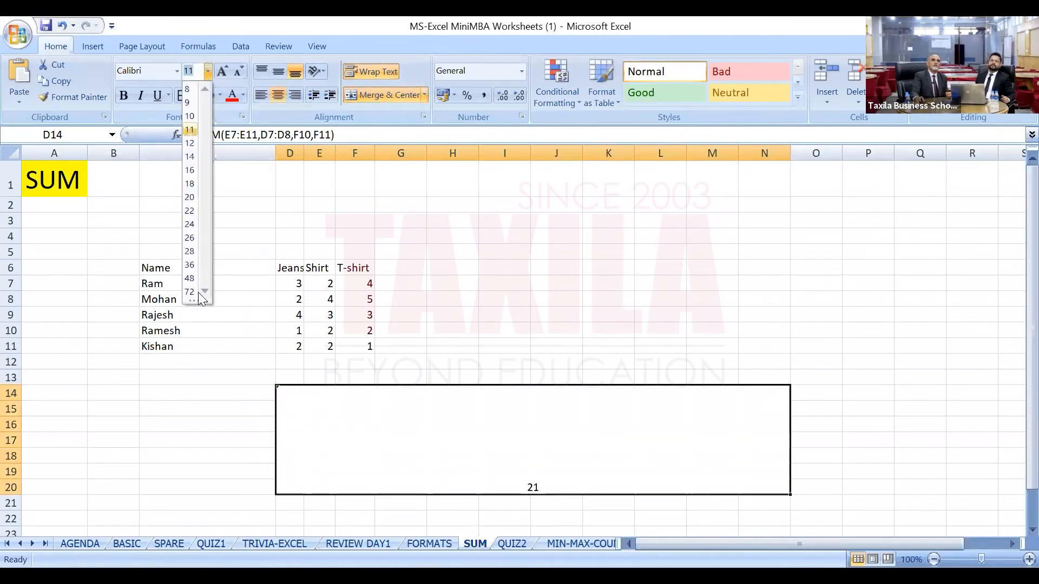
pyautogui.click(190, 278)
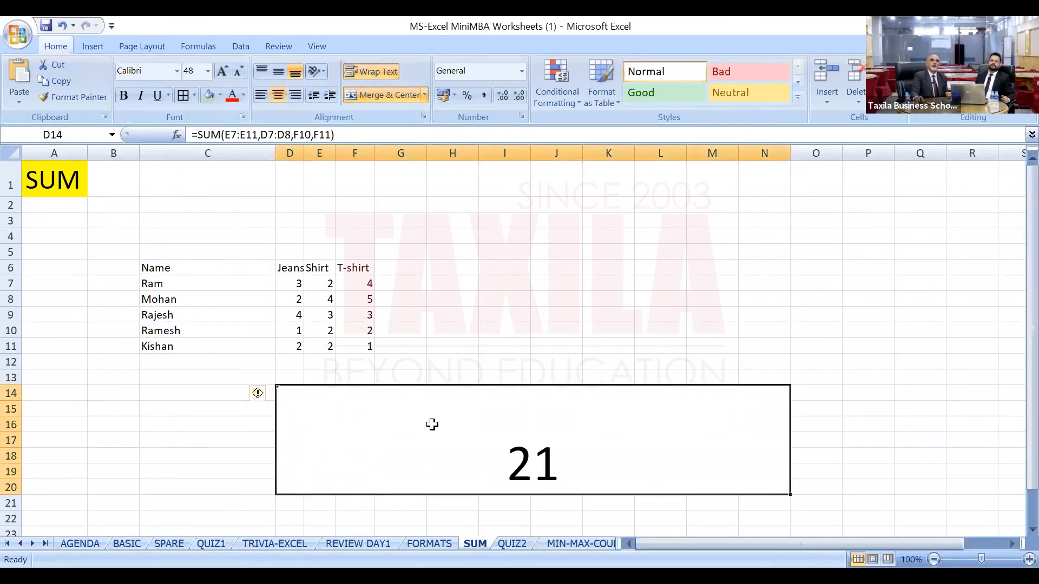
# Display the SUM formula in the enlarged merged cell and examine its ranges and individual cell references.
pyautogui.doubleClick(431, 425)
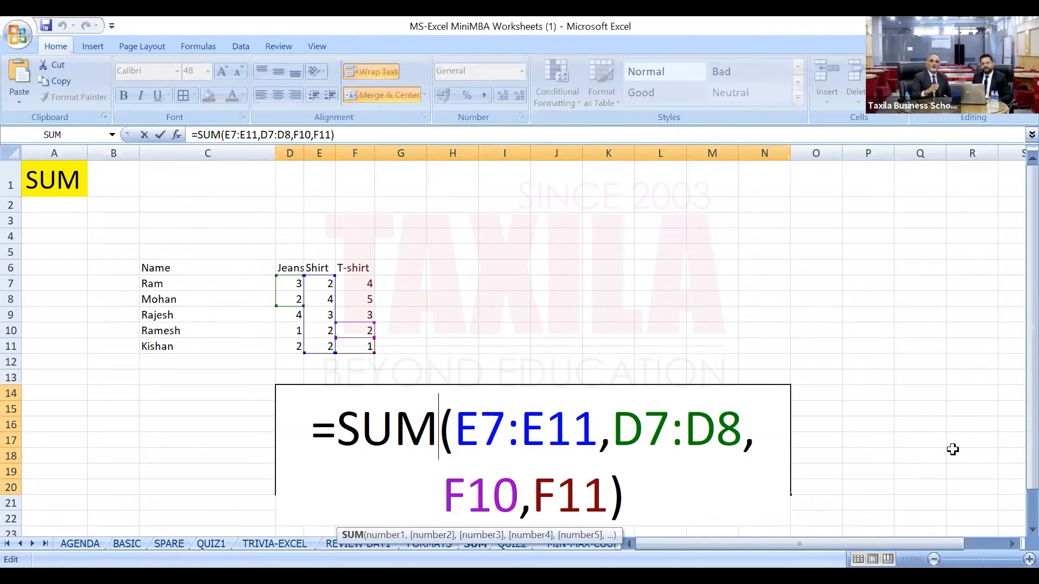
pyautogui.press('Return')
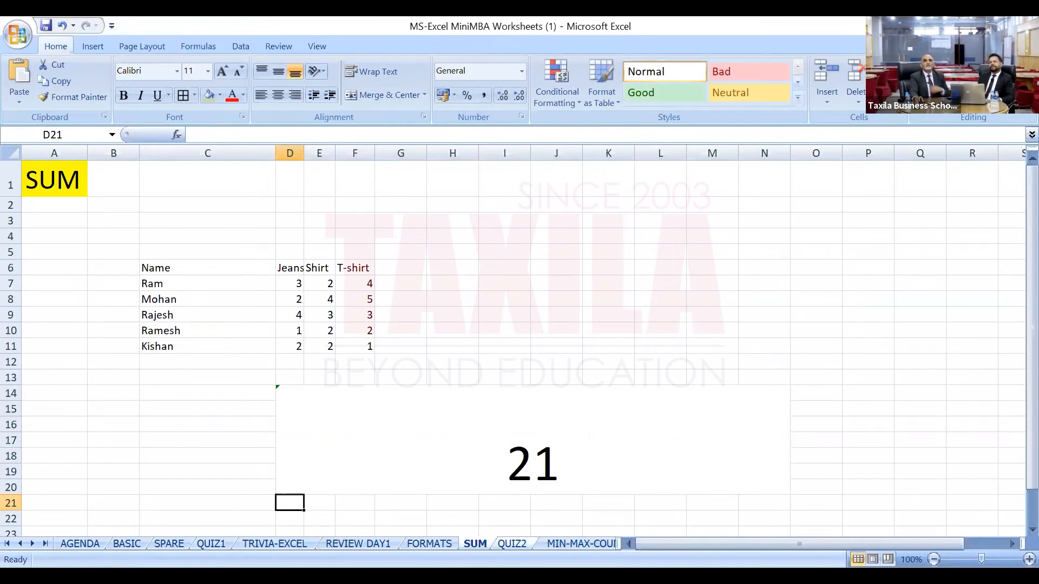
pyautogui.click(680, 348)
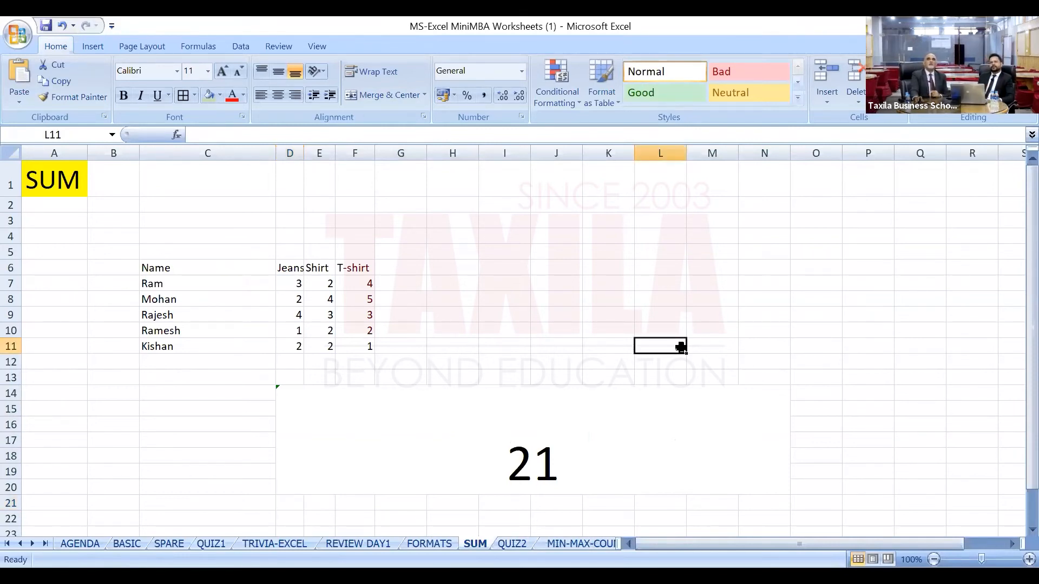
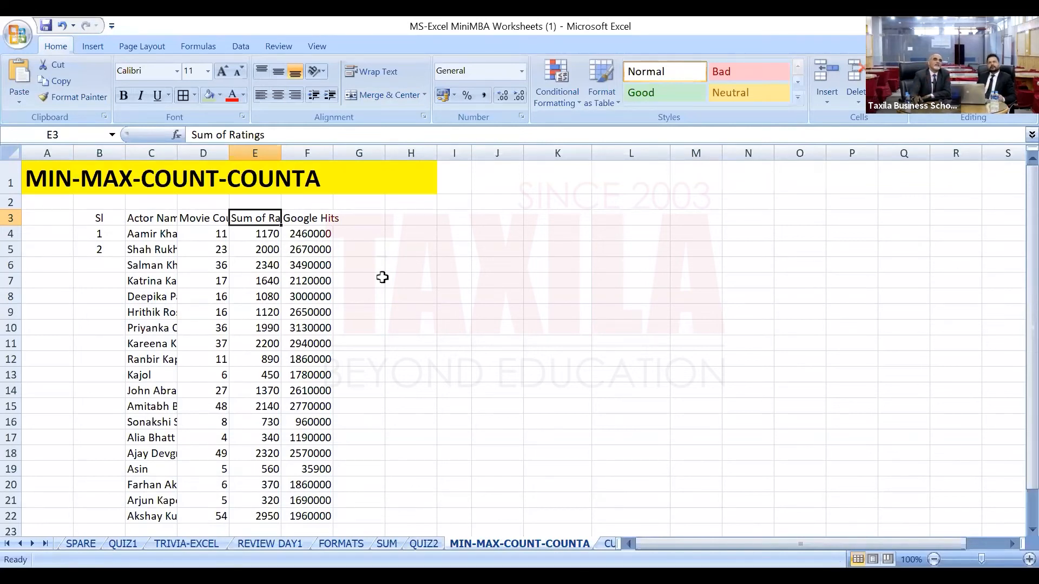
# Continue the Sl column of the actor table by entering 3 in B6 and 4 in B7.
pyautogui.click(301, 217)
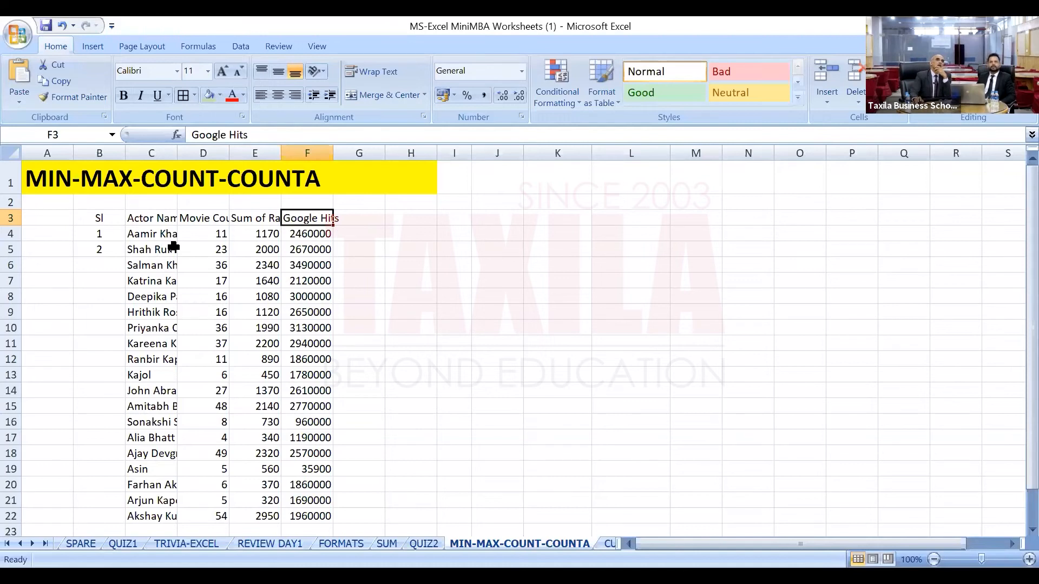
pyautogui.click(103, 262)
pyautogui.write('3')
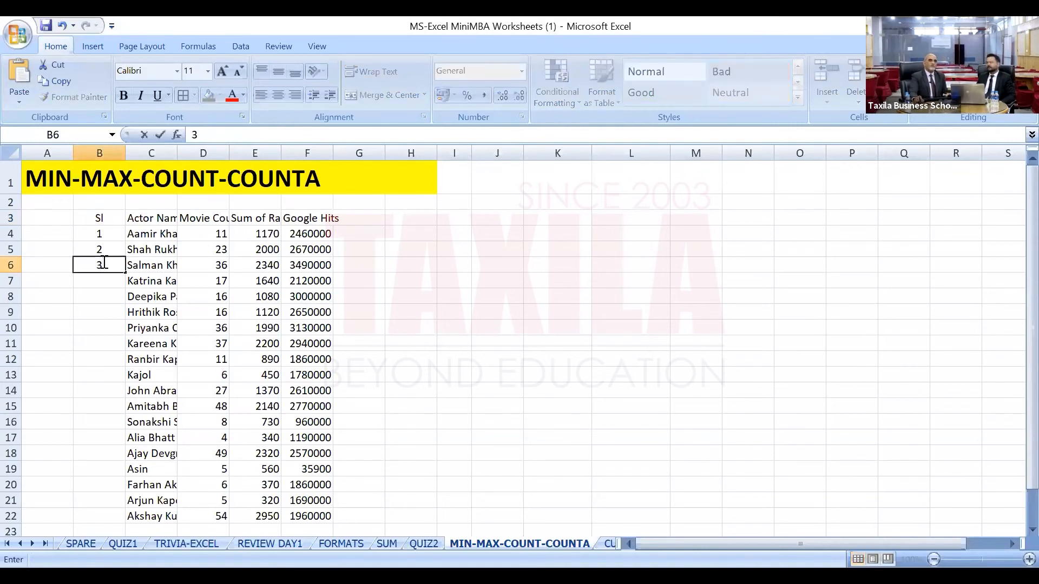
pyautogui.press('Return')
pyautogui.write('4')
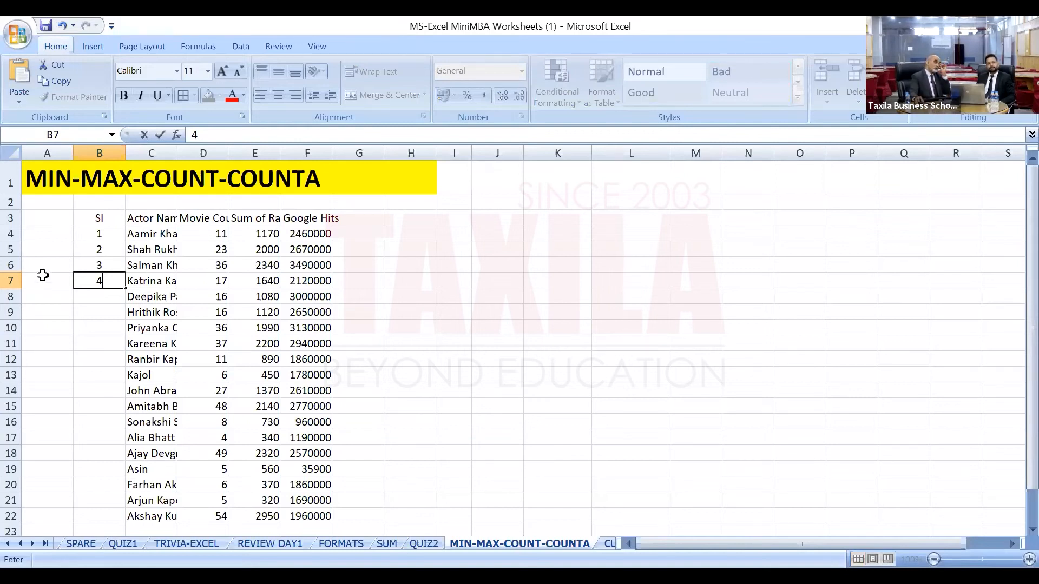
pyautogui.click(103, 235)
# Extend the serial number series from B4:B7 down to row 22 and undo the fill.
pyautogui.moveTo(106, 246); pyautogui.dragTo(107, 281)
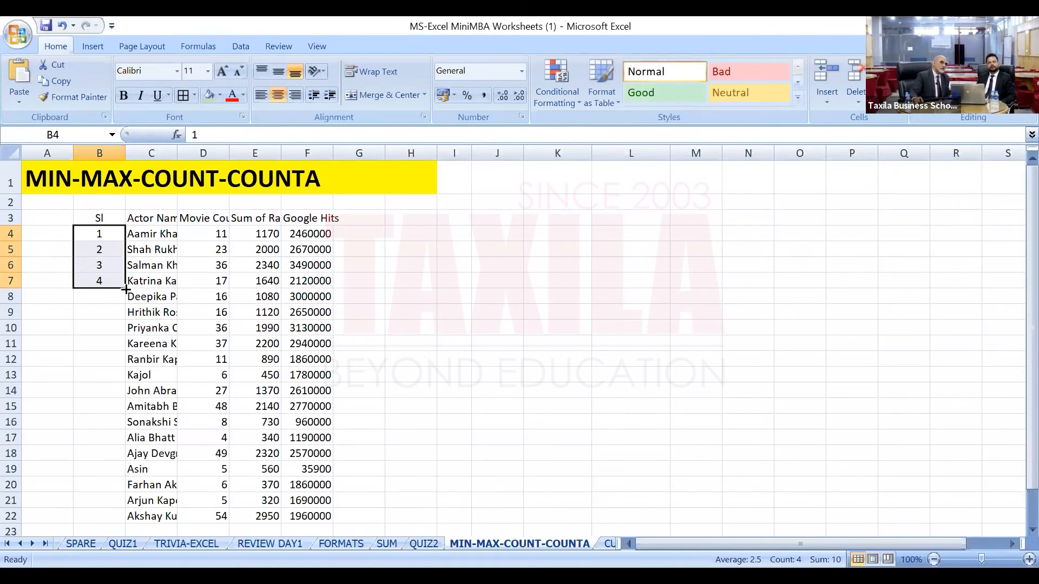
pyautogui.moveTo(126, 290); pyautogui.dragTo(131, 383)
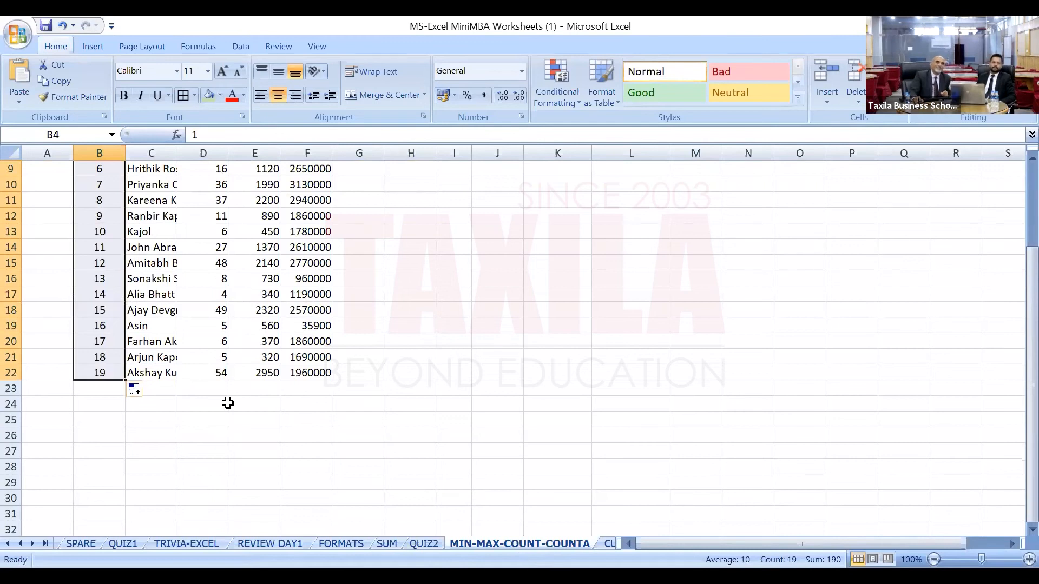
pyautogui.scroll(2, 227, 403)
pyautogui.scroll(1, 227, 403)
pyautogui.scroll(-2, 227, 403)
pyautogui.scroll(1, 227, 403)
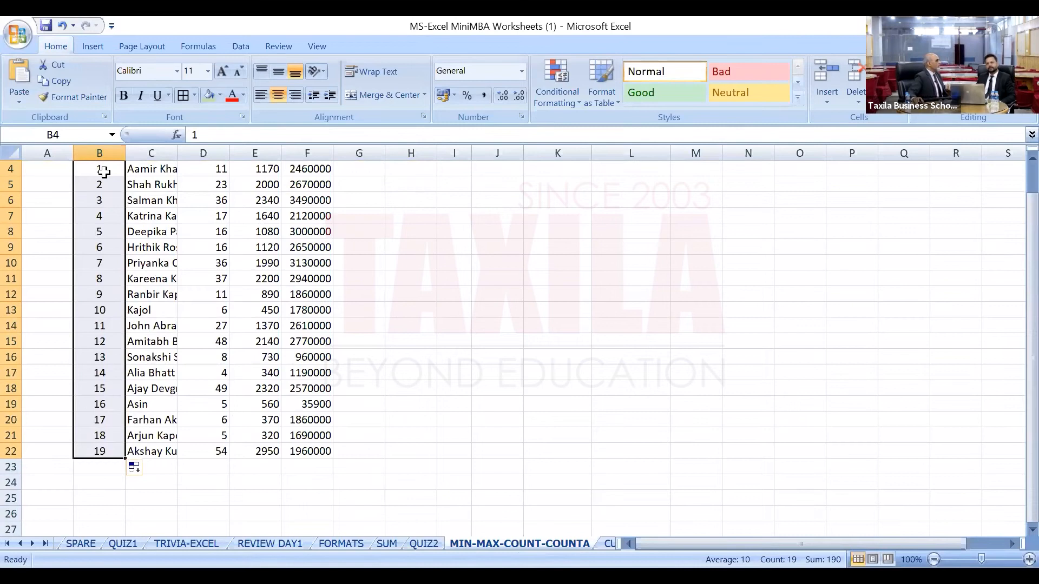
pyautogui.scroll(1, 104, 172)
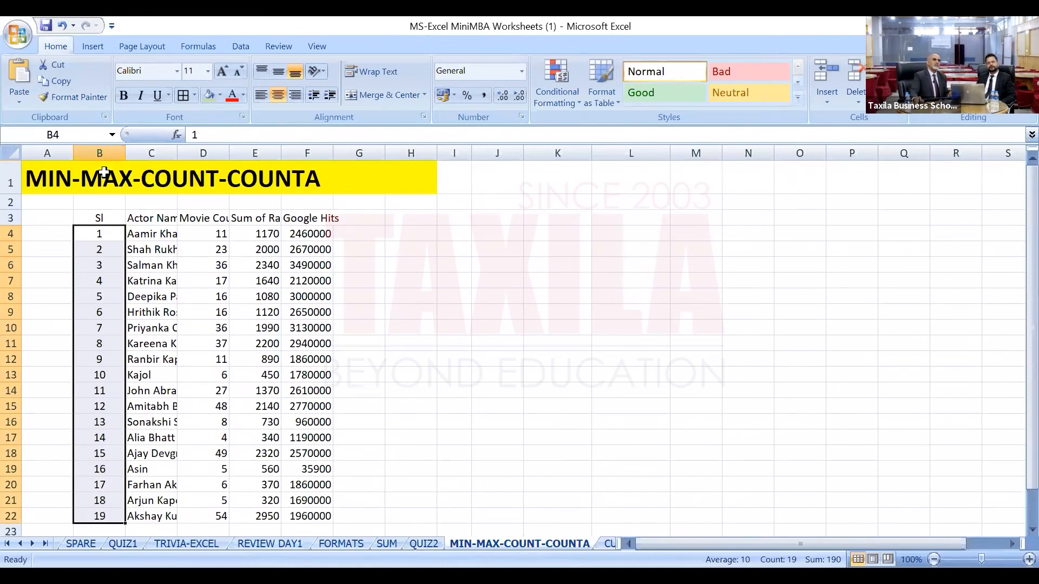
pyautogui.click(60, 24)
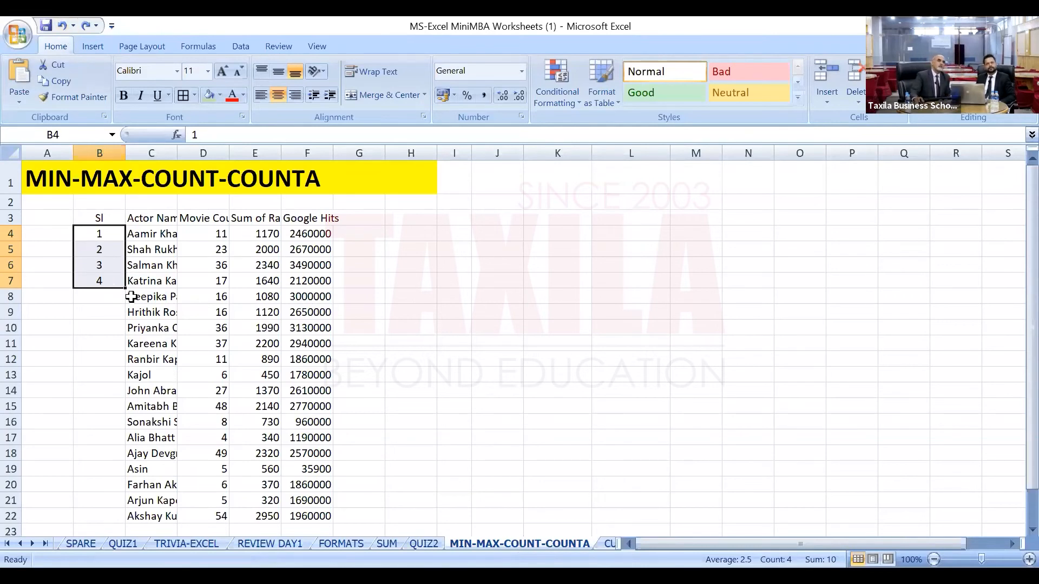
# Auto-fill the serial numbers from B4:B7 down to the last actor in row 22.
pyautogui.moveTo(108, 232); pyautogui.dragTo(108, 282)
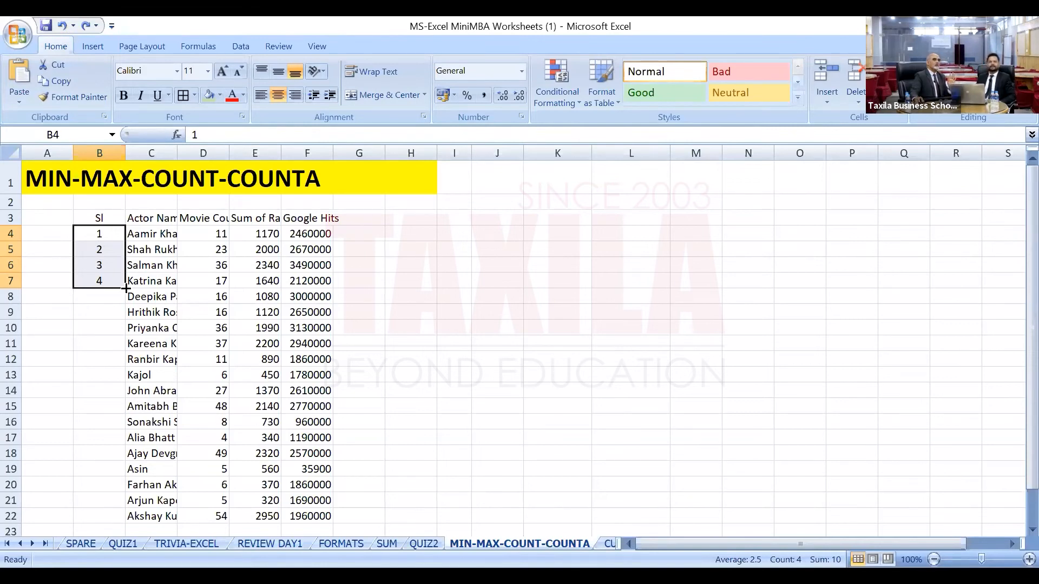
pyautogui.doubleClick(125, 288)
pyautogui.scroll(-2, 183, 313)
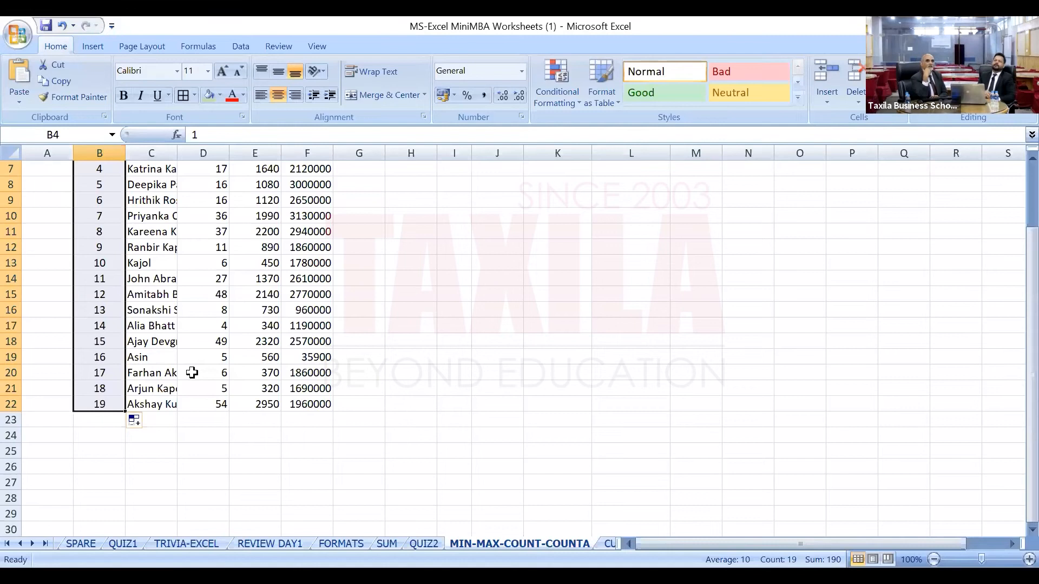
pyautogui.scroll(2, 192, 372)
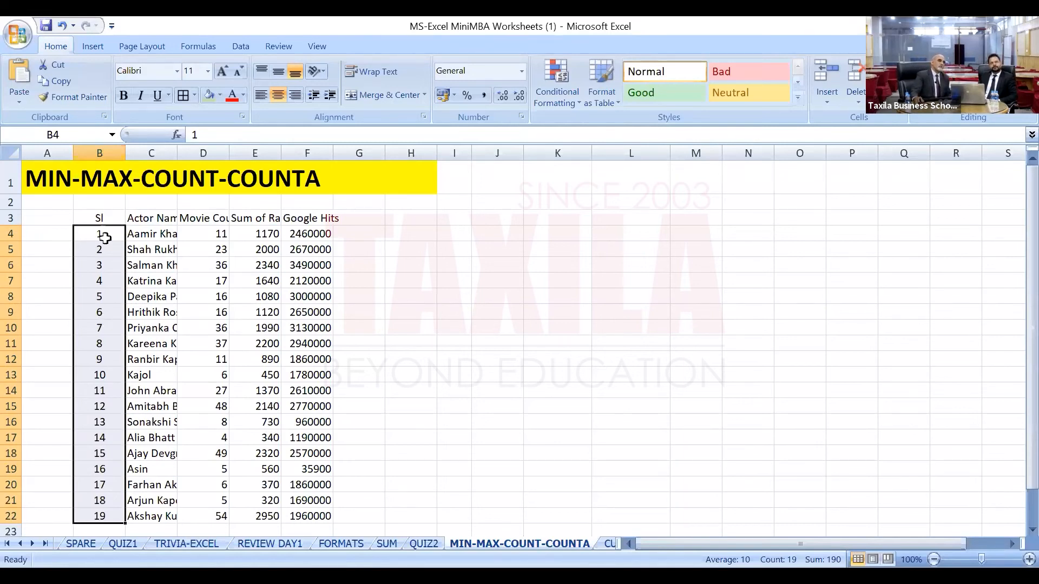
# AutoFit the widths of columns B through F to the actor table's contents.
pyautogui.click(104, 153)
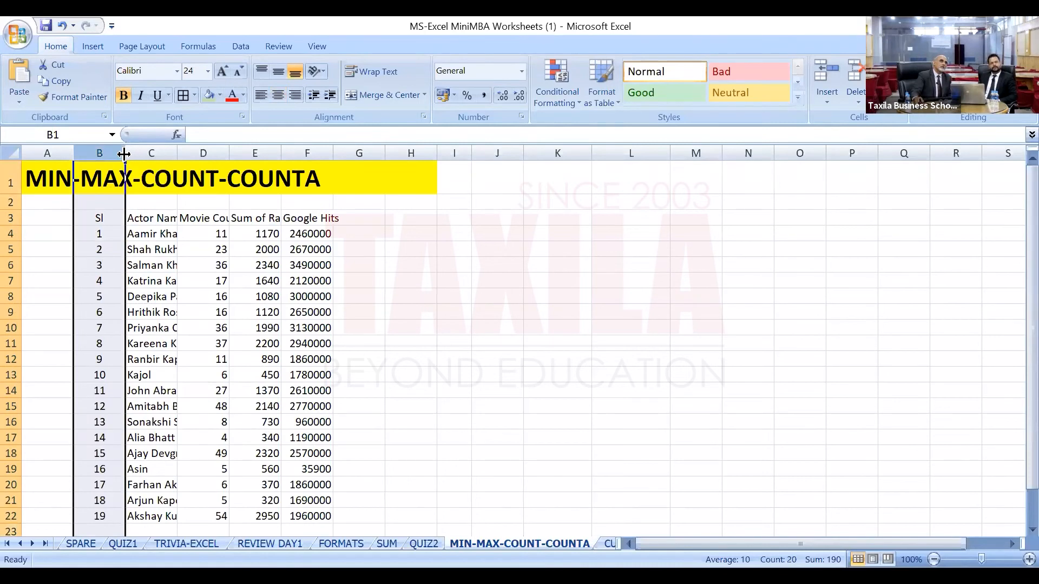
pyautogui.doubleClick(124, 153)
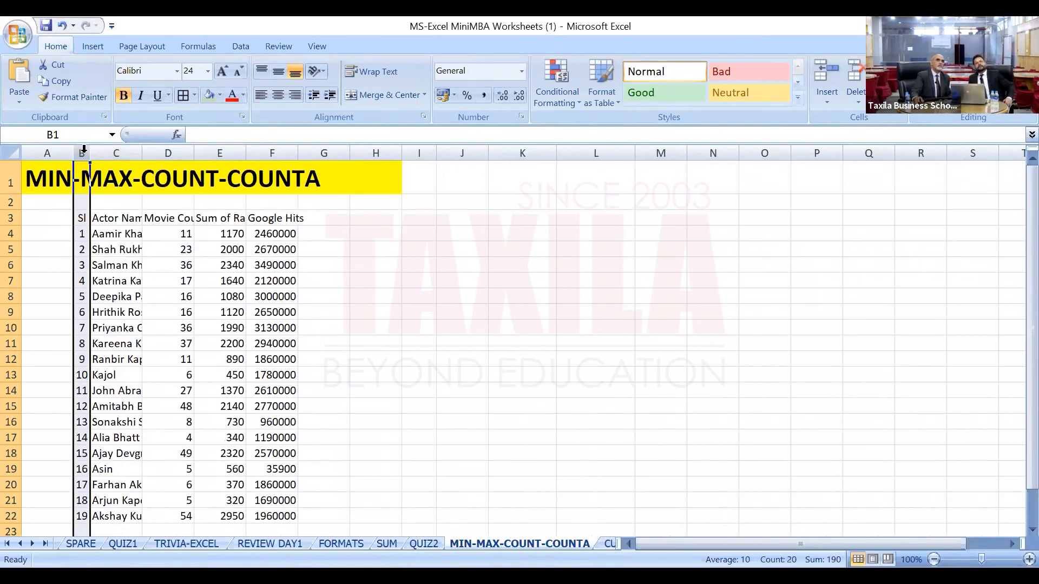
pyautogui.moveTo(84, 148); pyautogui.dragTo(292, 150)
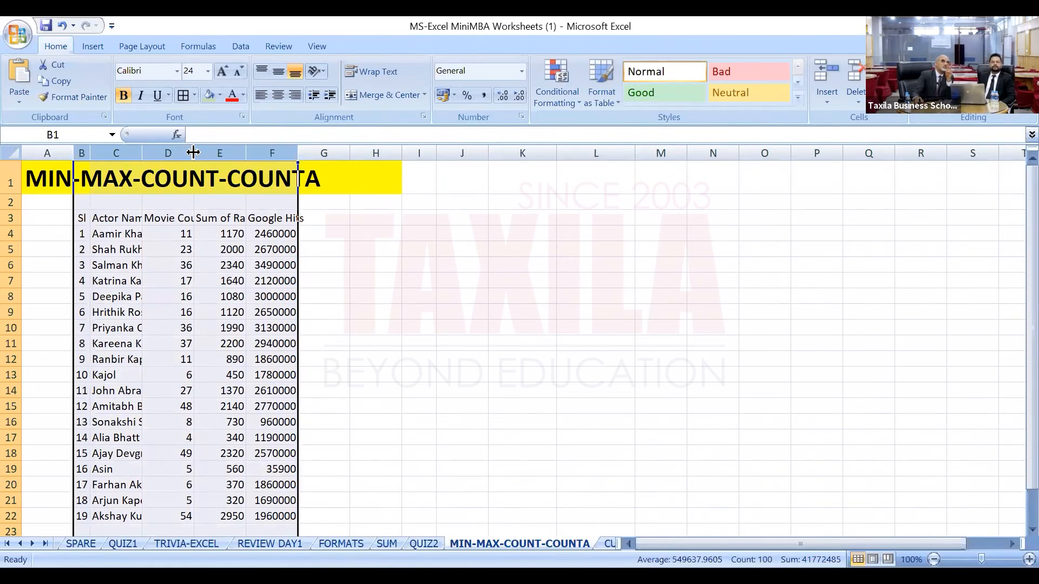
pyautogui.doubleClick(193, 153)
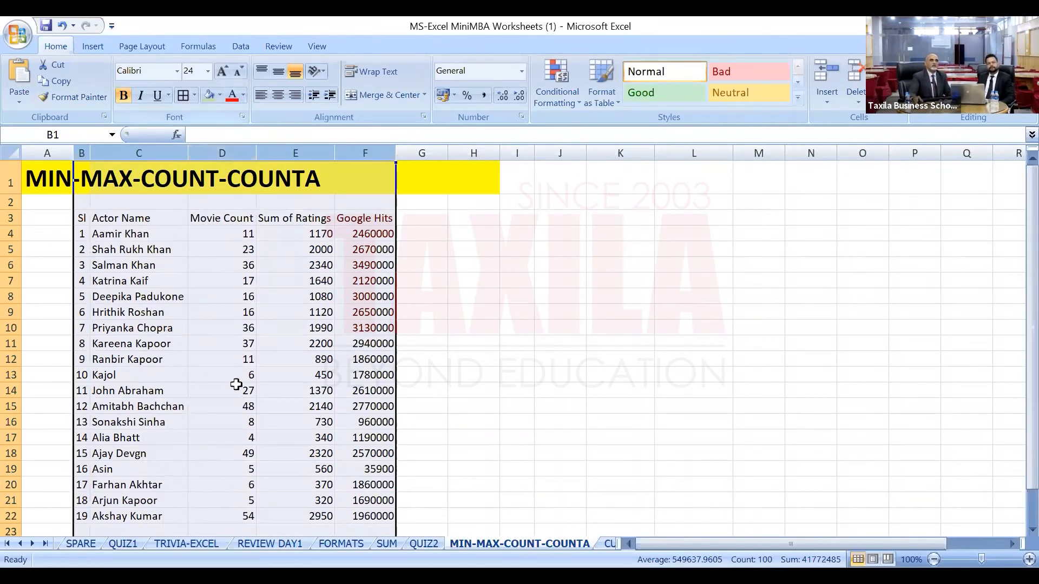
# Fill the header cells B3:F3 with light green and apply all borders to the actor table B3:F22.
pyautogui.moveTo(79, 216); pyautogui.dragTo(366, 216)
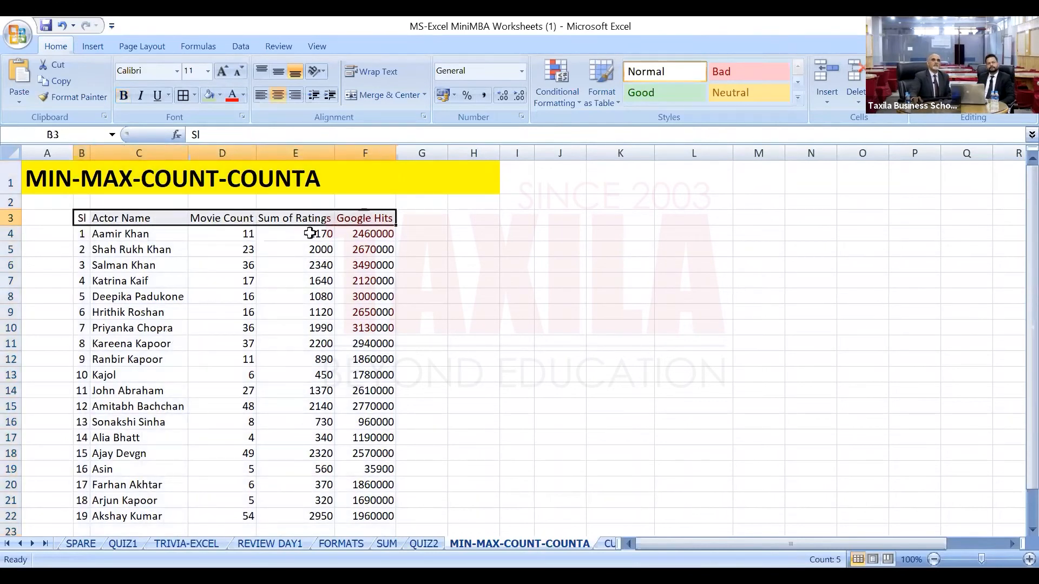
pyautogui.click(207, 96)
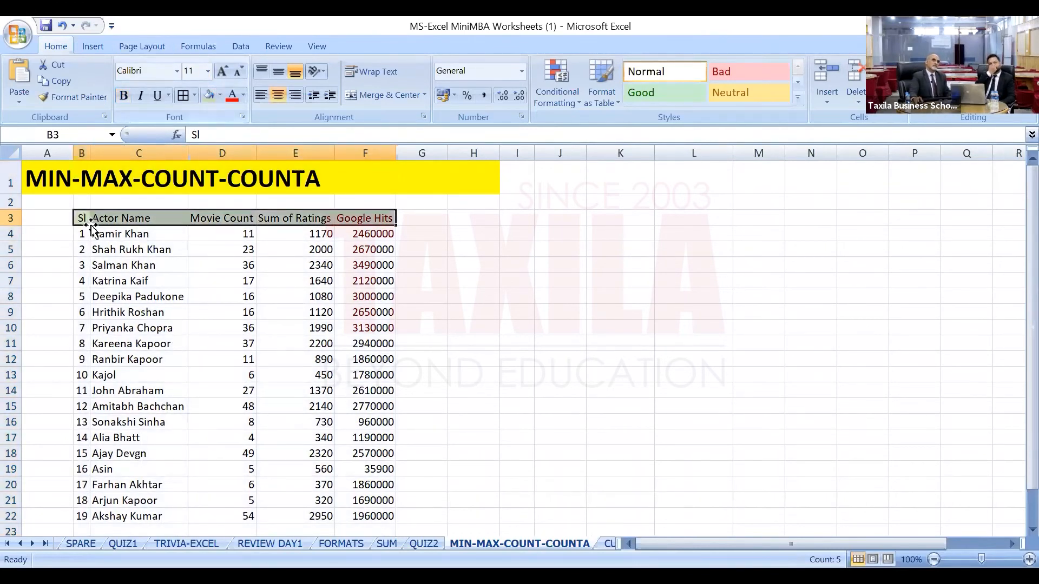
pyautogui.moveTo(82, 216); pyautogui.dragTo(366, 215)
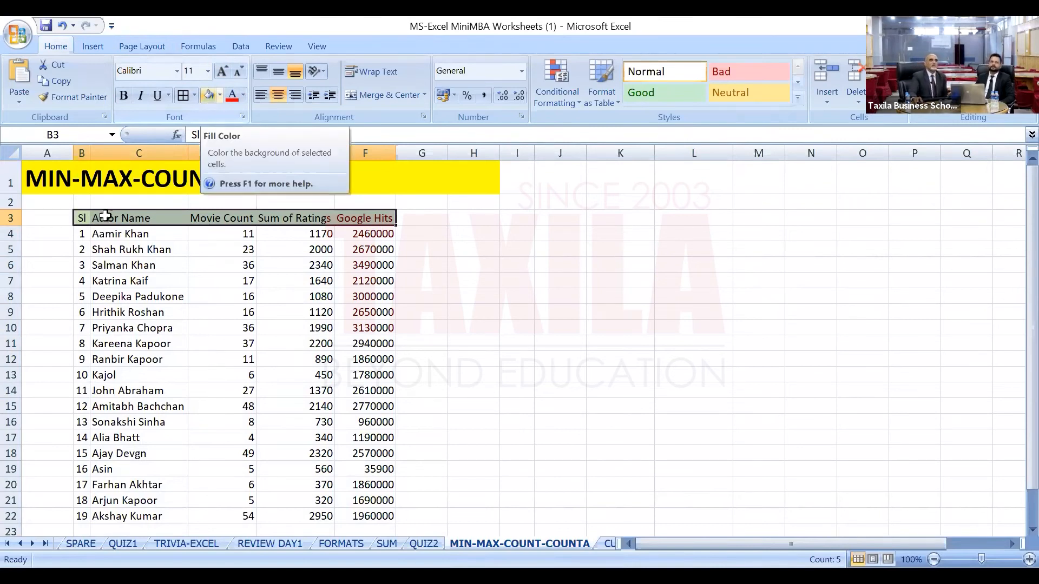
pyautogui.moveTo(105, 217); pyautogui.dragTo(394, 483)
pyautogui.scroll(-2, 362, 408)
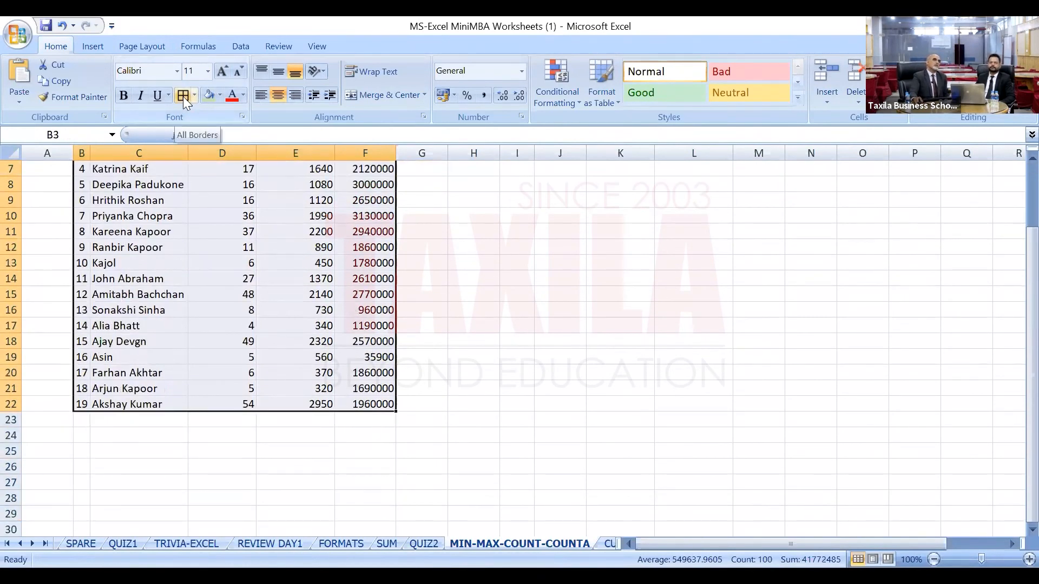
pyautogui.click(183, 96)
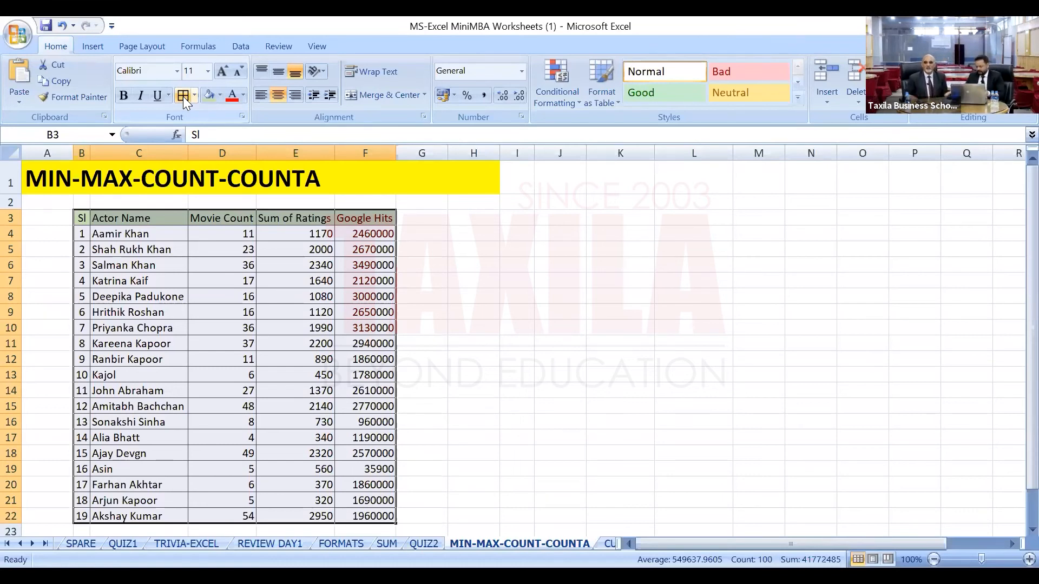
pyautogui.press('Down')
pyautogui.press('Down')
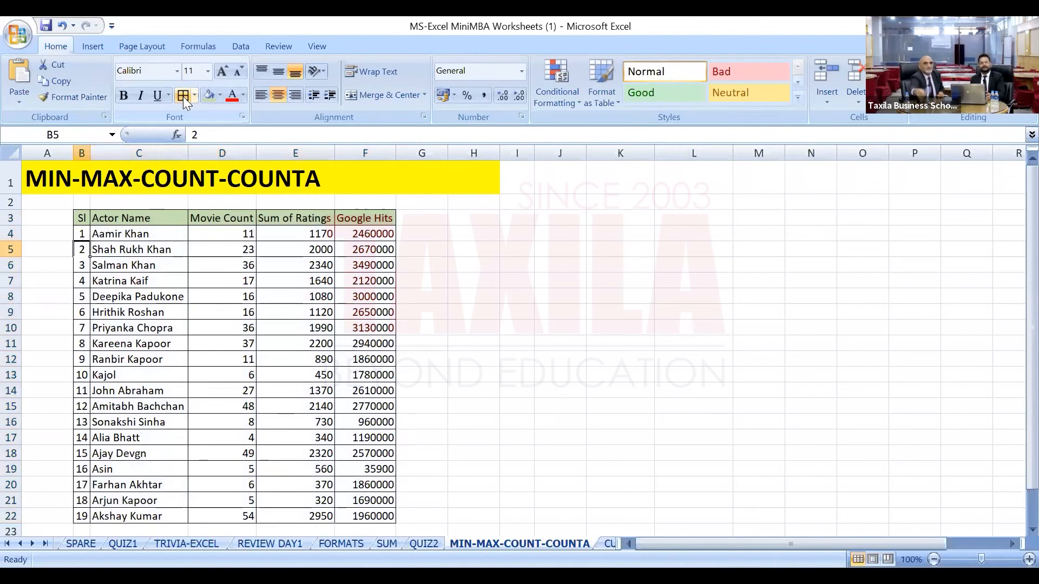
pyautogui.press('Right')
pyautogui.press('Right')
pyautogui.press('Right')
pyautogui.press('Right')
pyautogui.press('Right')
pyautogui.press('Right')
pyautogui.press('Right')
pyautogui.press('Right')
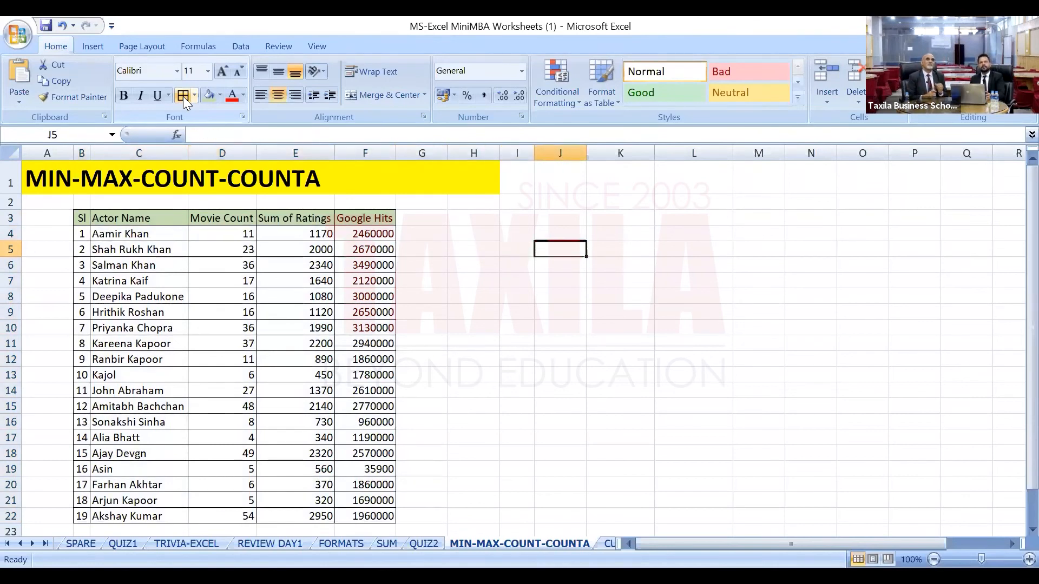
pyautogui.press('Right')
pyautogui.press('Down')
pyautogui.press('Up')
pyautogui.press('Up')
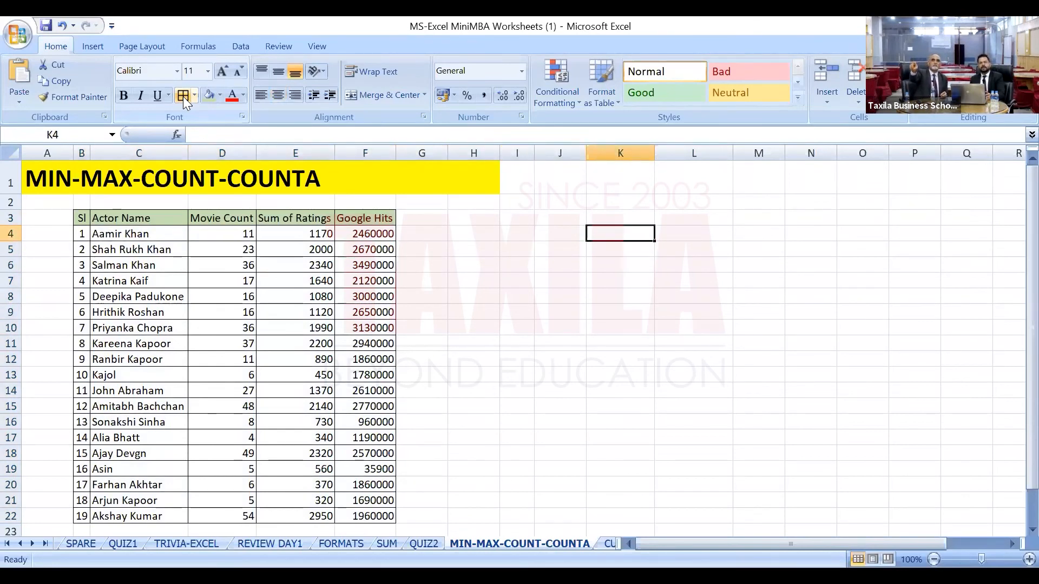
pyautogui.press('Up')
pyautogui.press('Down')
pyautogui.hotkey('shift', 'Down')
pyautogui.hotkey('shift', 'Down')
pyautogui.hotkey('shift', 'Down')
pyautogui.hotkey('shift', 'Down')
pyautogui.hotkey('shift', 'Down')
pyautogui.hotkey('shift', 'Right')
pyautogui.hotkey('shift', 'Right')
pyautogui.hotkey('shift', 'Right')
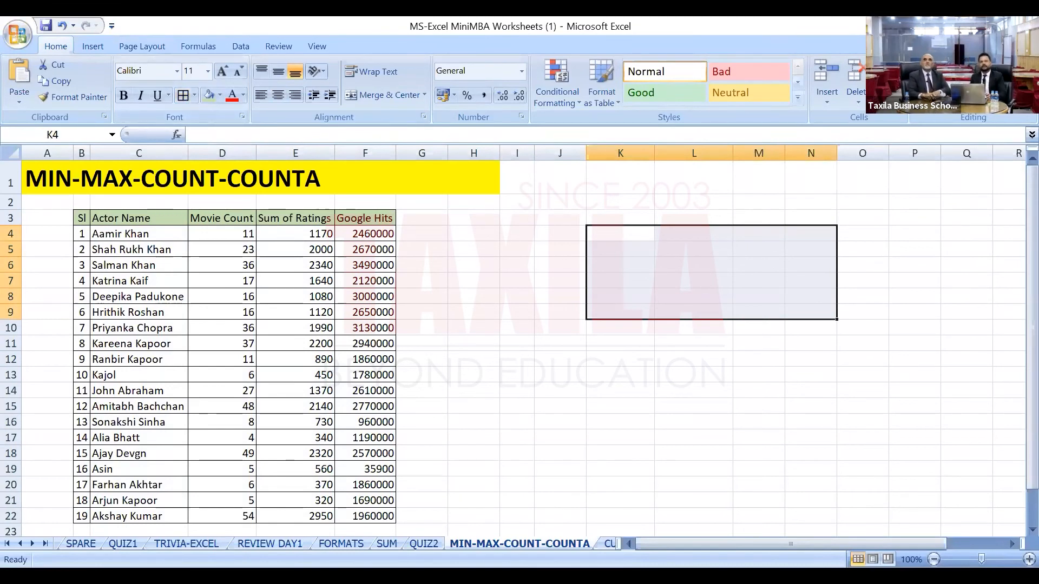
pyautogui.click(541, 219)
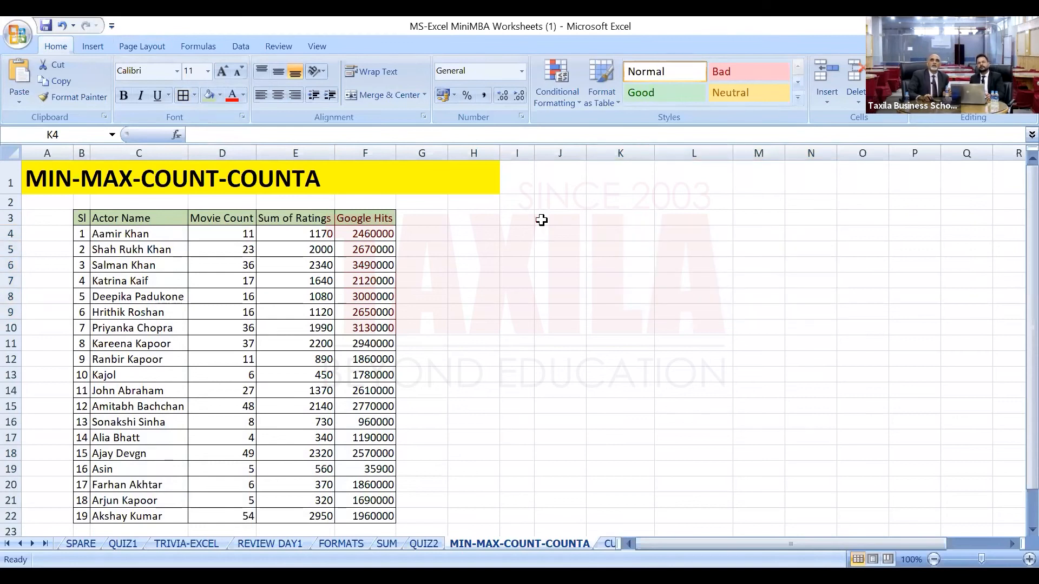
# Fill I4:Q18 with light green, merge and center it, and set its font size to 36.
pyautogui.moveTo(512, 237); pyautogui.dragTo(960, 413)
pyautogui.scroll(1, 820, 368)
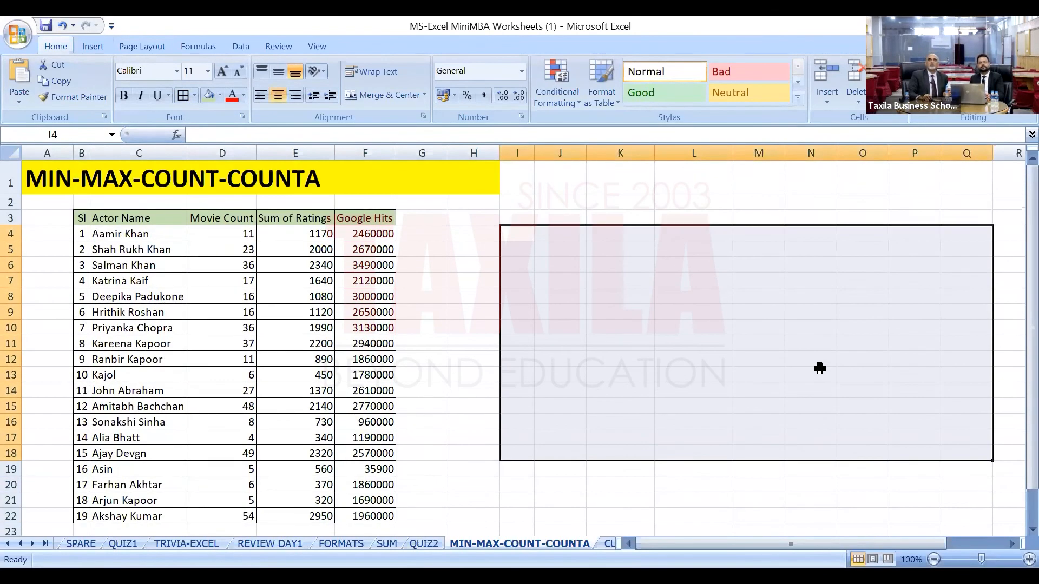
pyautogui.click(209, 95)
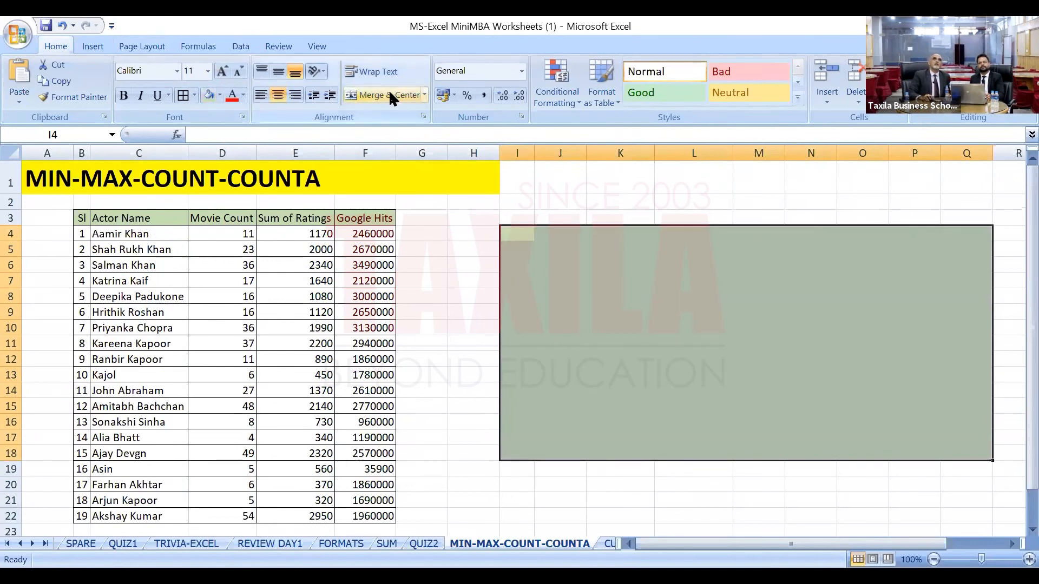
pyautogui.click(354, 95)
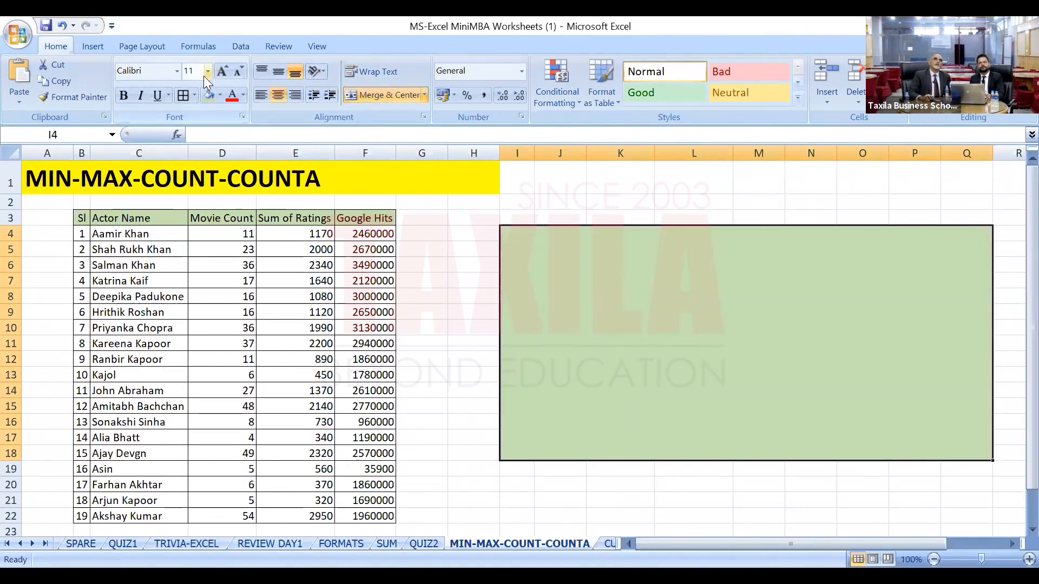
pyautogui.click(206, 74)
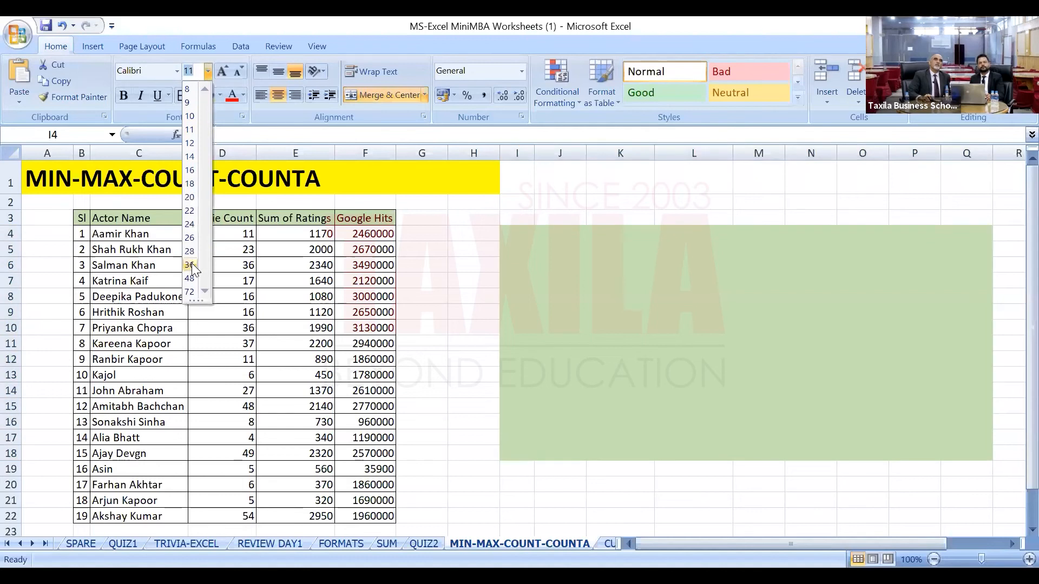
pyautogui.click(192, 264)
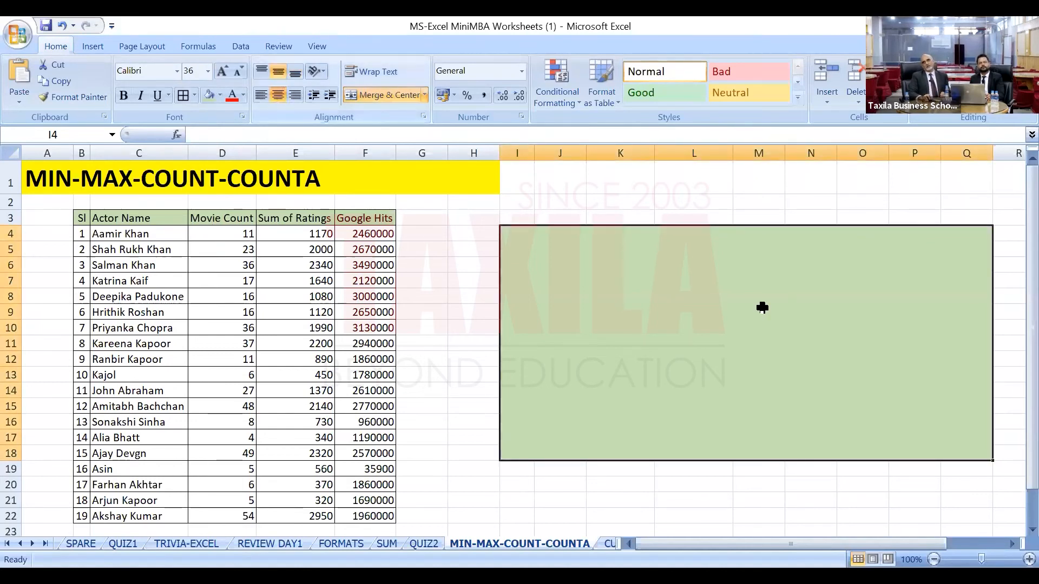
# Enter =MAX(D4:D22) in the merged green cell I4 to get the highest movie count.
pyautogui.doubleClick(676, 343)
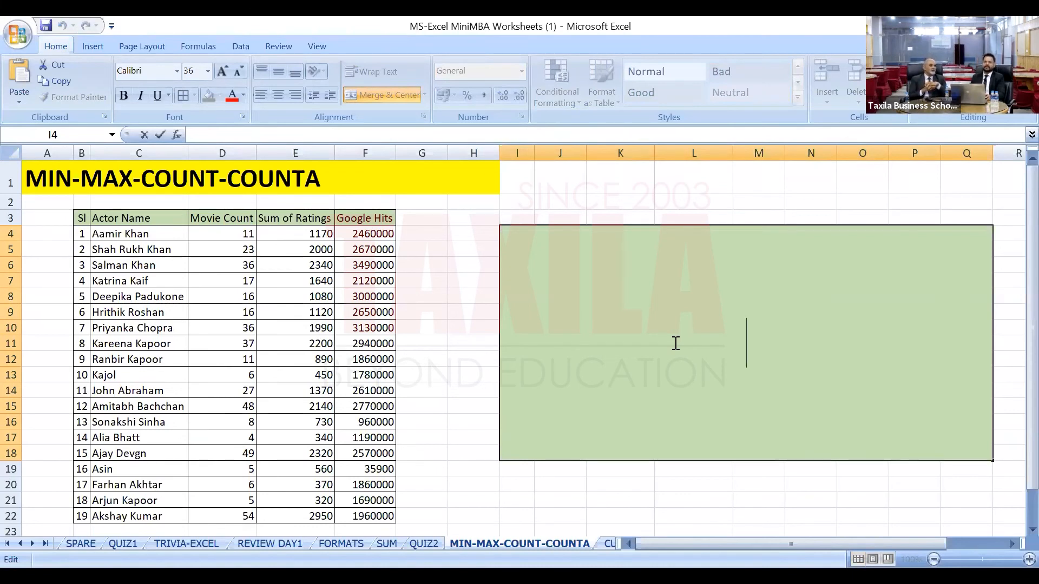
pyautogui.write('=')
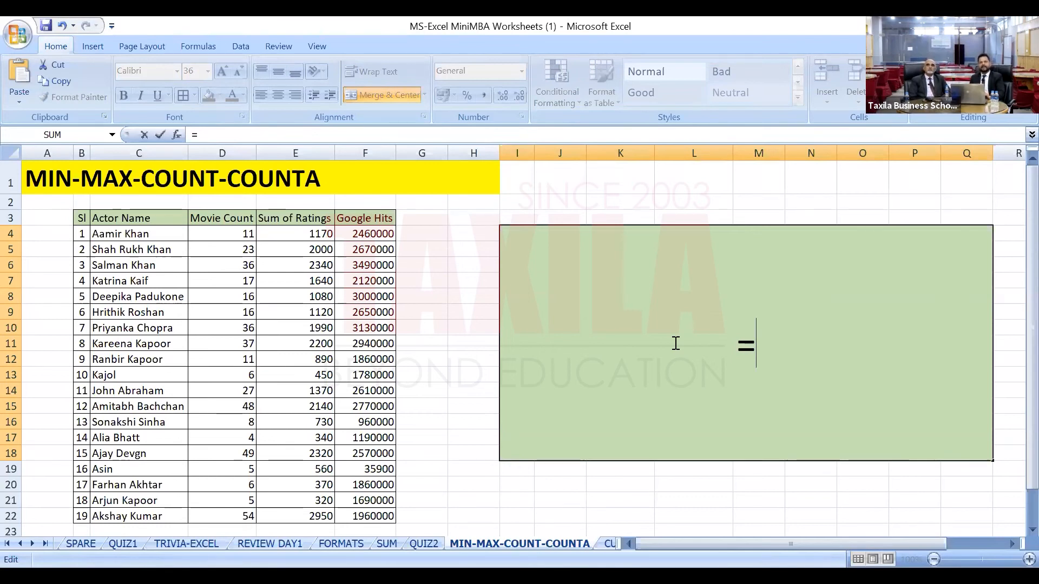
pyautogui.write('max(')
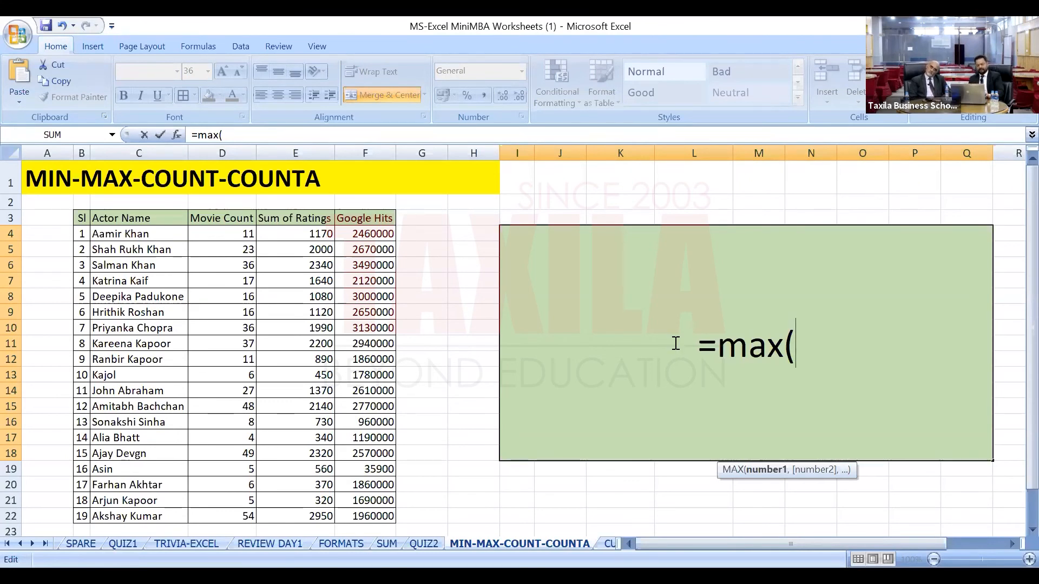
pyautogui.write('d4')
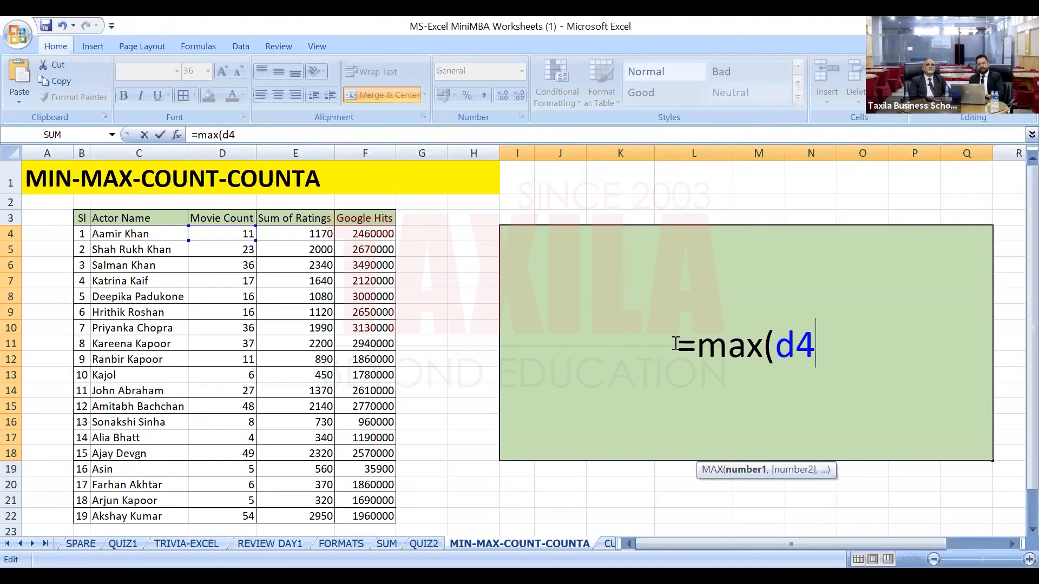
pyautogui.write(':d22)')
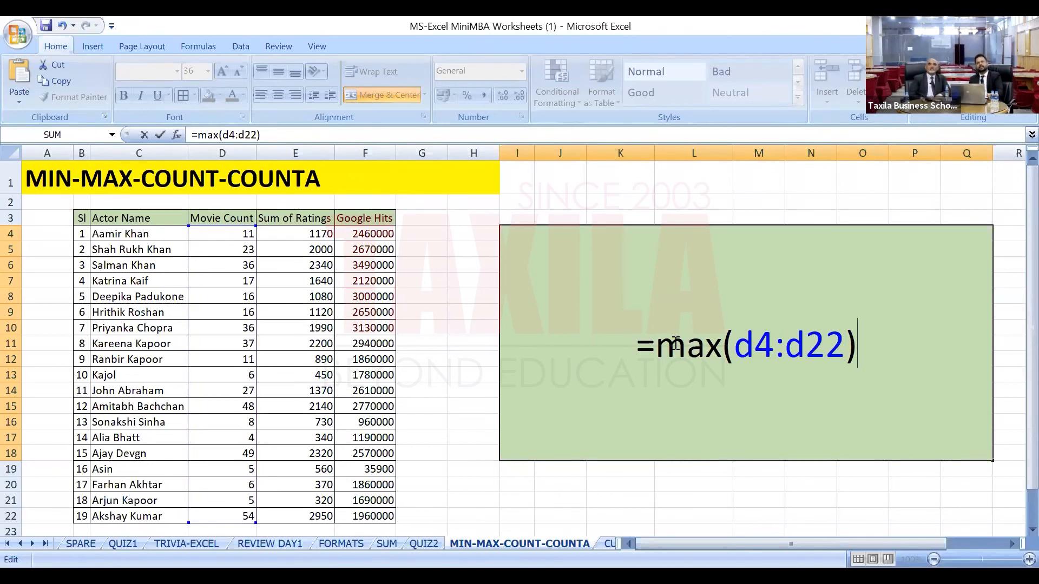
pyautogui.press('Return')
pyautogui.click(674, 342)
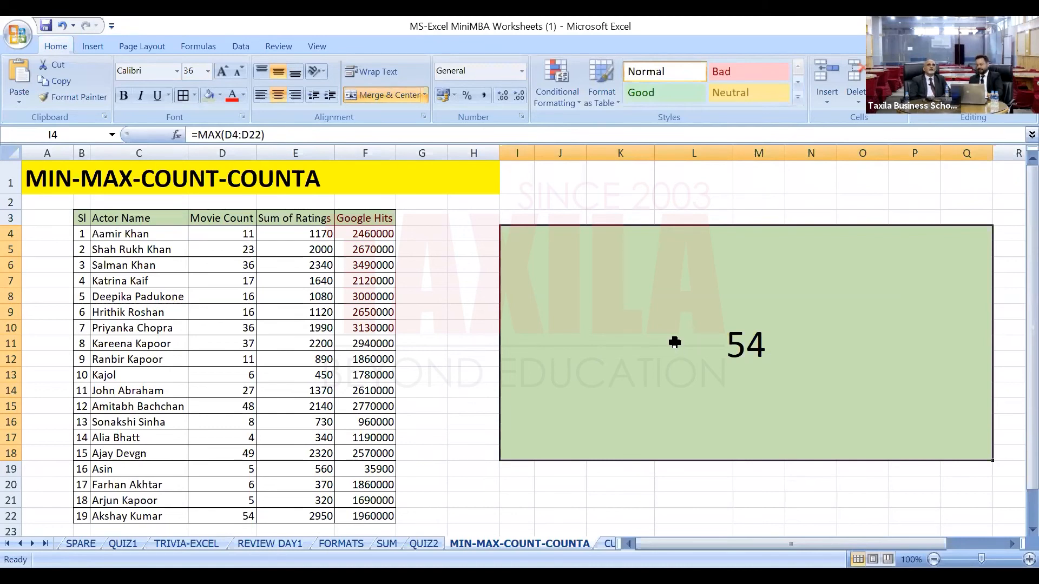
# Look through the actor table down to its last row to check the highest movie count, returning to the result cell.
pyautogui.press('Left')
pyautogui.press('Left')
pyautogui.press('Left')
pyautogui.press('Left')
pyautogui.press('Down')
pyautogui.press('Down')
pyautogui.press('Down')
pyautogui.press('Down')
pyautogui.press('Down')
pyautogui.press('Down')
pyautogui.press('Down')
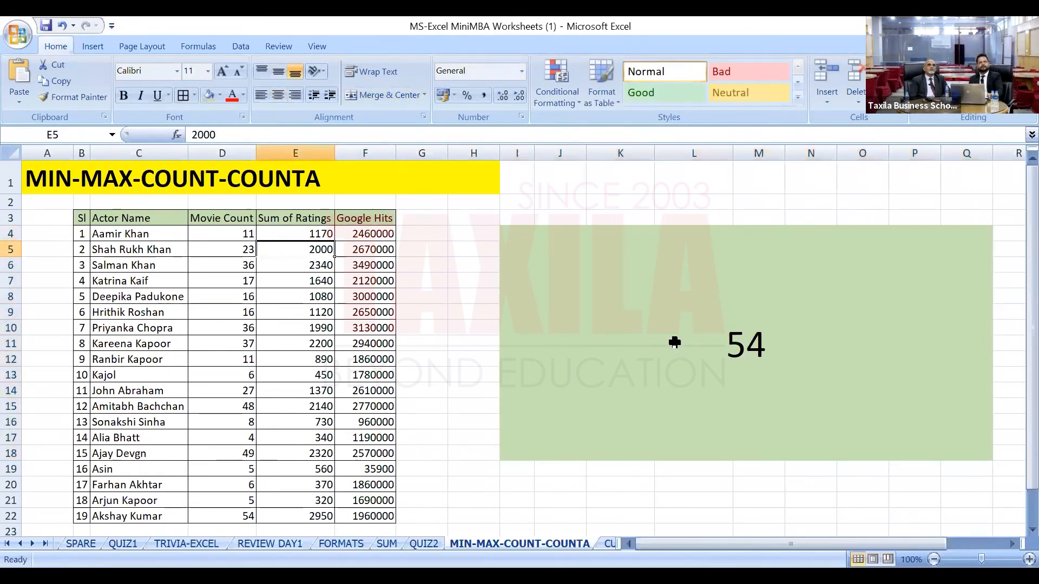
pyautogui.press('Down')
pyautogui.press('Down')
pyautogui.press('Down')
pyautogui.press('Down')
pyautogui.press('Down')
pyautogui.press('Down')
pyautogui.press('Down')
pyautogui.press('Down')
pyautogui.press('Down')
pyautogui.press('Down')
pyautogui.press('Down')
pyautogui.press('Down')
pyautogui.press('Down')
pyautogui.press('Down')
pyautogui.press('Down')
pyautogui.press('Down')
pyautogui.press('Down')
pyautogui.press('Down')
pyautogui.press('Up')
pyautogui.press('Up')
pyautogui.press('Up')
pyautogui.press('Up')
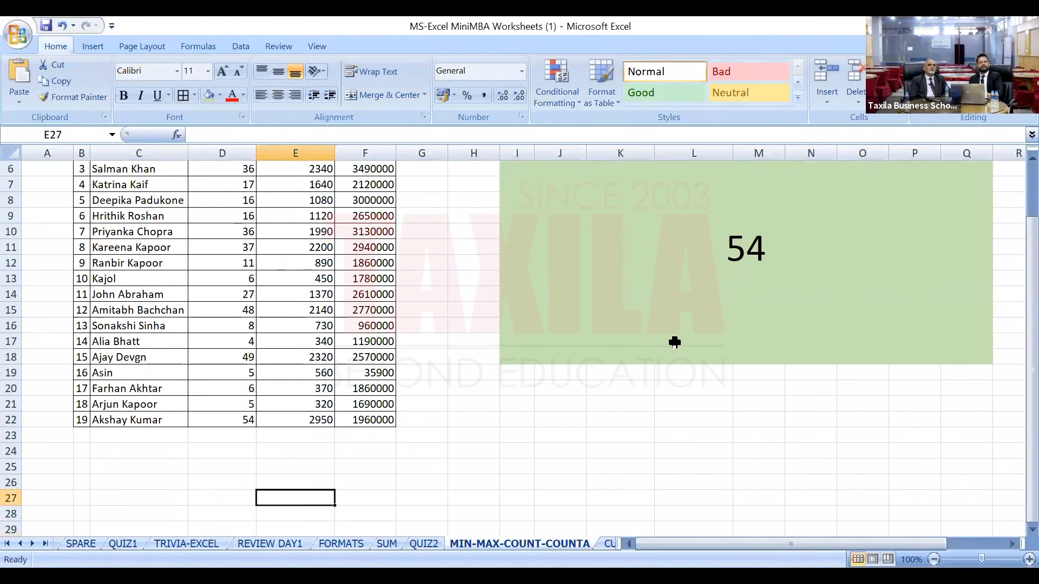
pyautogui.press('Up')
pyautogui.press('Up')
pyautogui.press('Up')
pyautogui.press('Up')
pyautogui.press('Up')
pyautogui.press('Up')
pyautogui.press('Up')
pyautogui.press('Up')
pyautogui.press('Up')
pyautogui.press('Up')
pyautogui.press('Up')
pyautogui.press('Up')
pyautogui.press('Up')
pyautogui.press('Up')
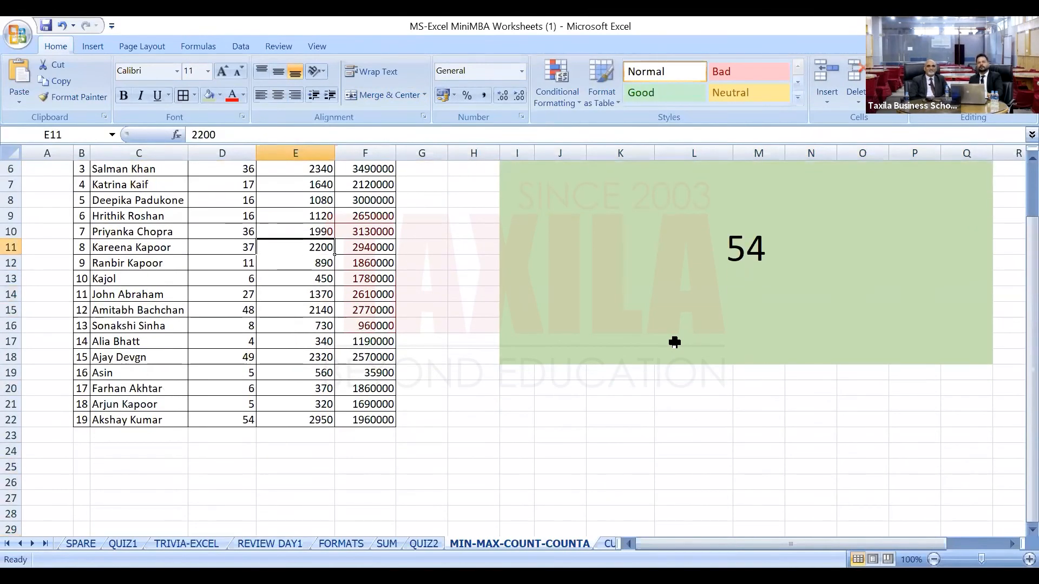
pyautogui.press('Right')
pyautogui.press('Right')
pyautogui.press('Right')
pyautogui.press('Right')
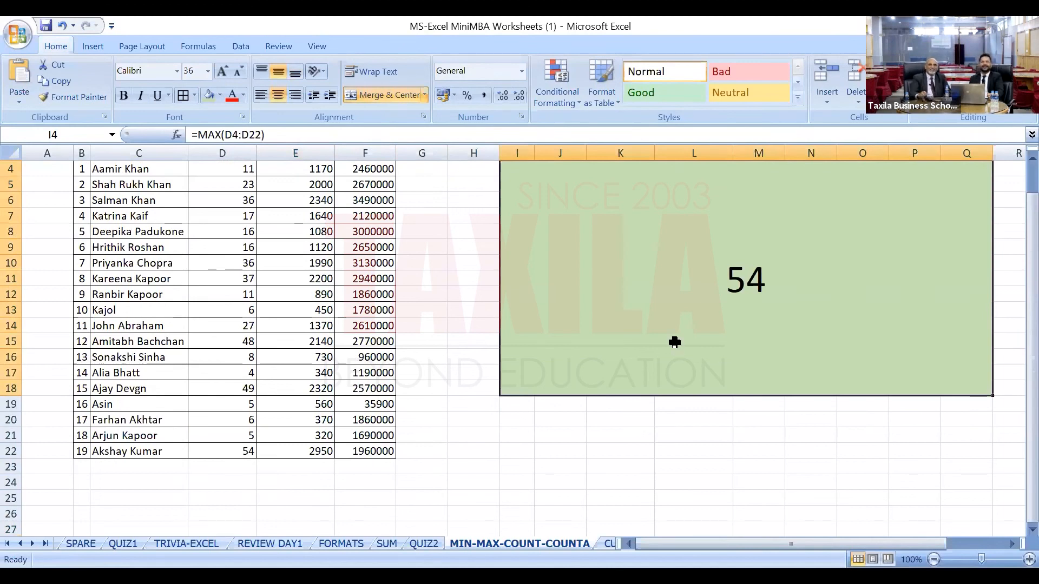
# Set the font size of the merged result cell I4 to 48.
pyautogui.click(205, 77)
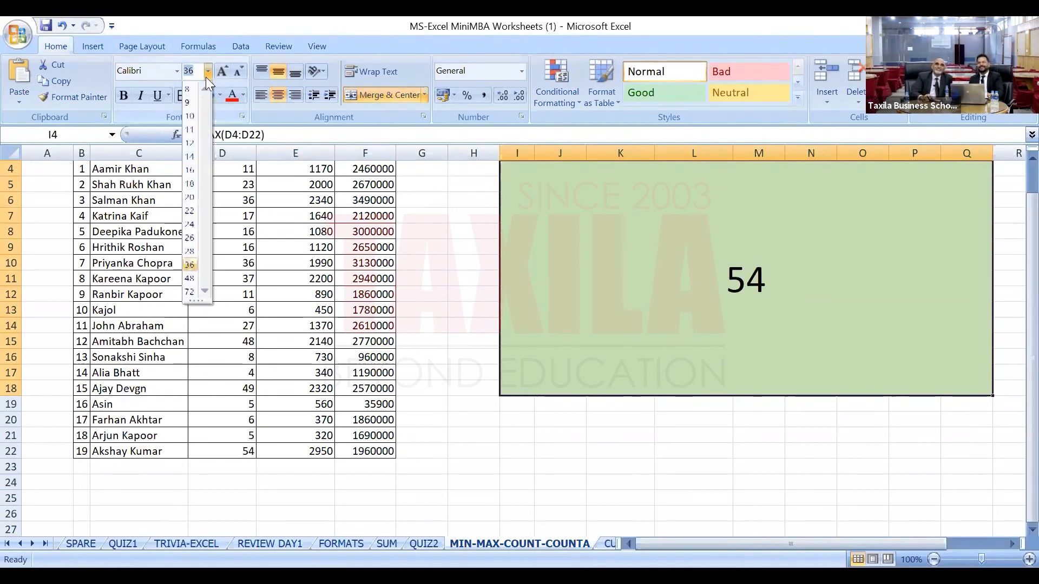
pyautogui.click(189, 279)
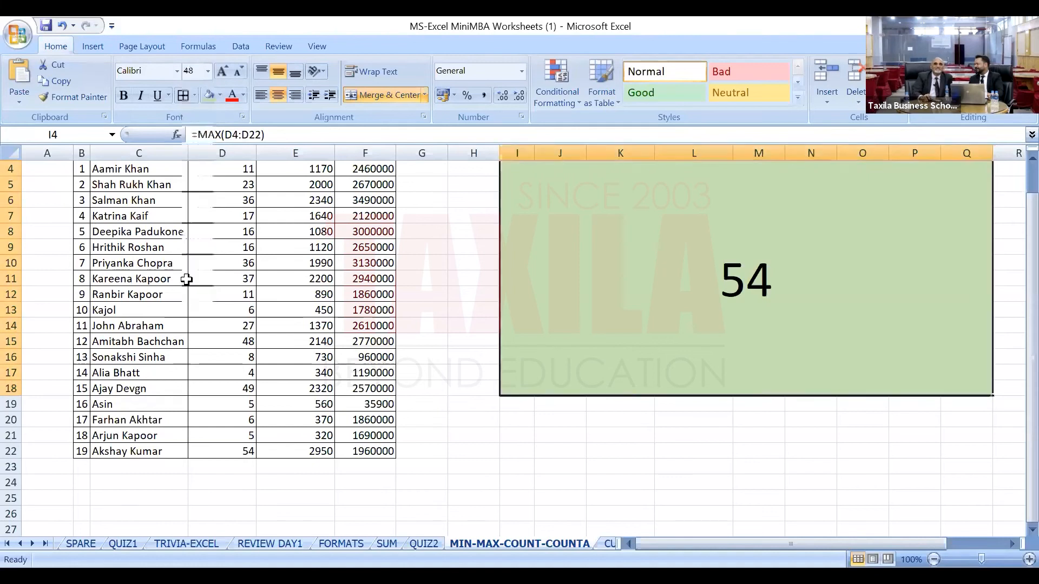
pyautogui.scroll(1, 717, 451)
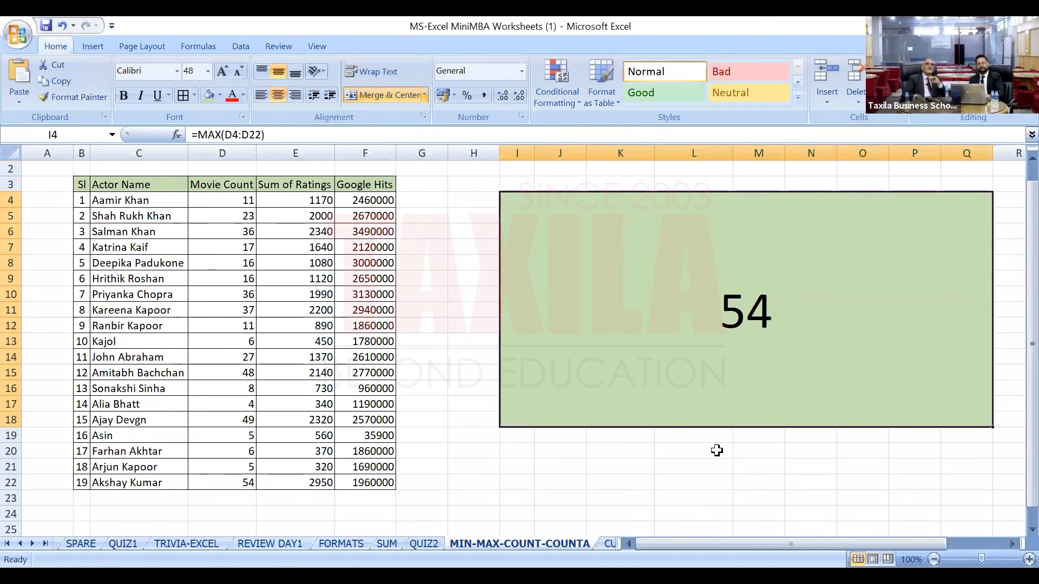
# Change the formula in I4 to =MIN(D4:D22) to get the lowest movie count.
pyautogui.press('F2')
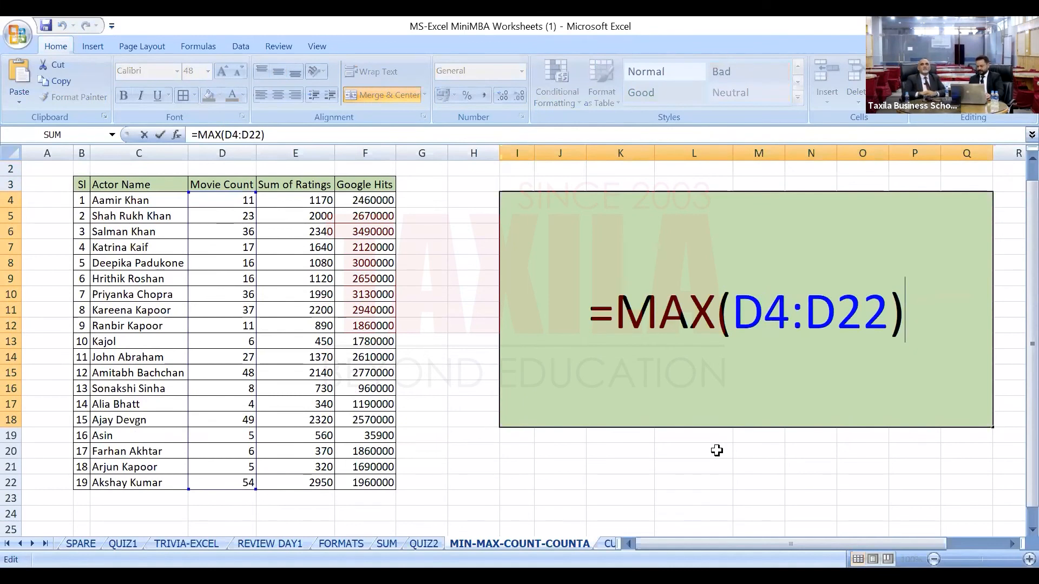
pyautogui.press('Left')
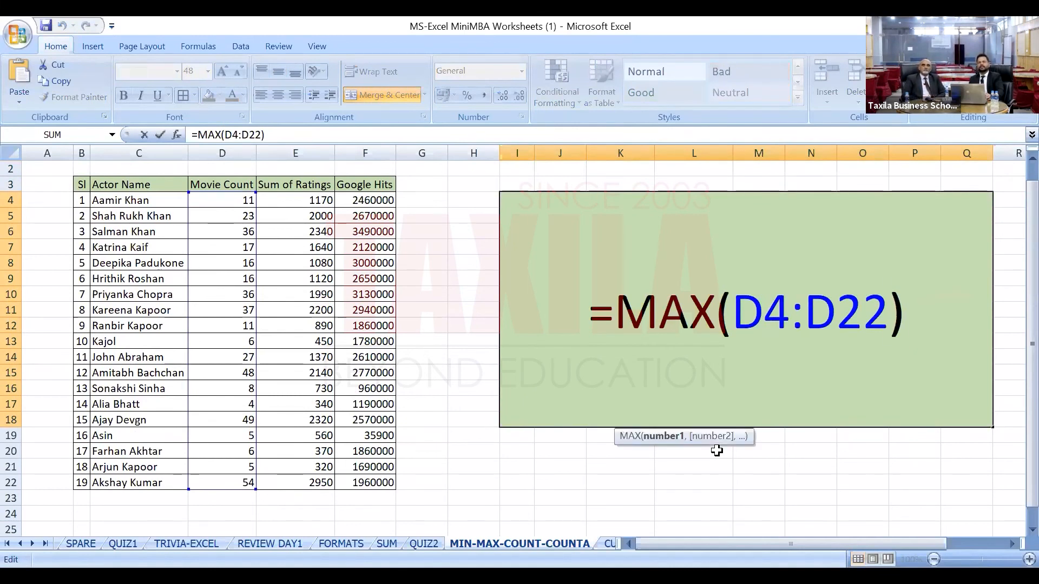
pyautogui.press('Left')
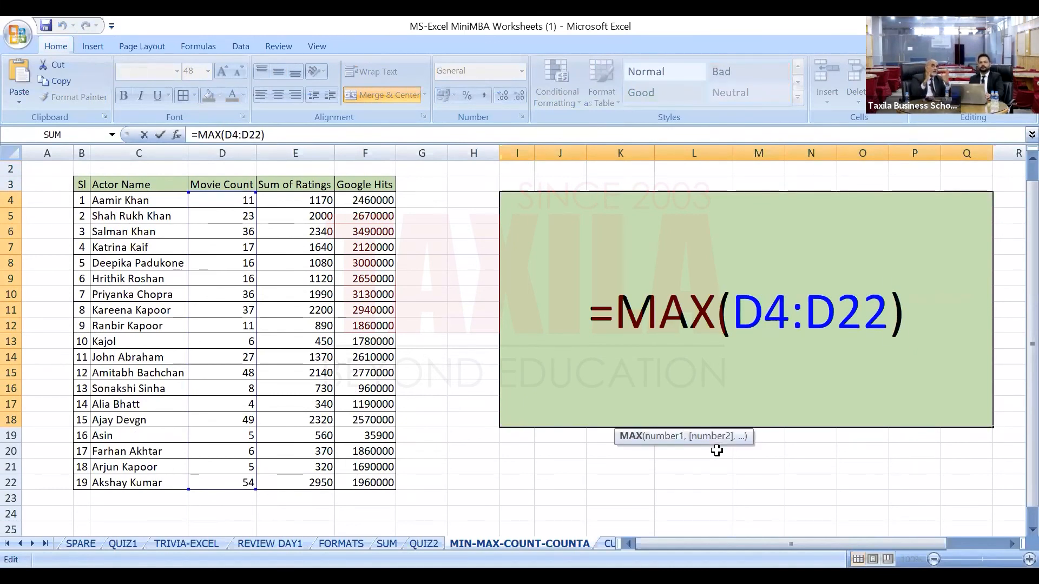
pyautogui.press('BackSpace')
pyautogui.press('BackSpace')
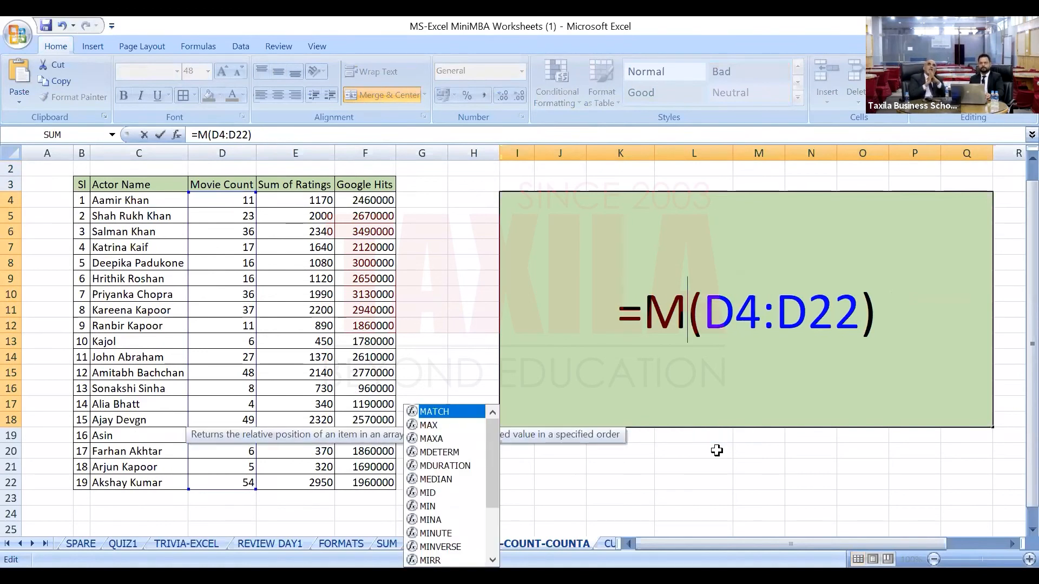
pyautogui.write('in')
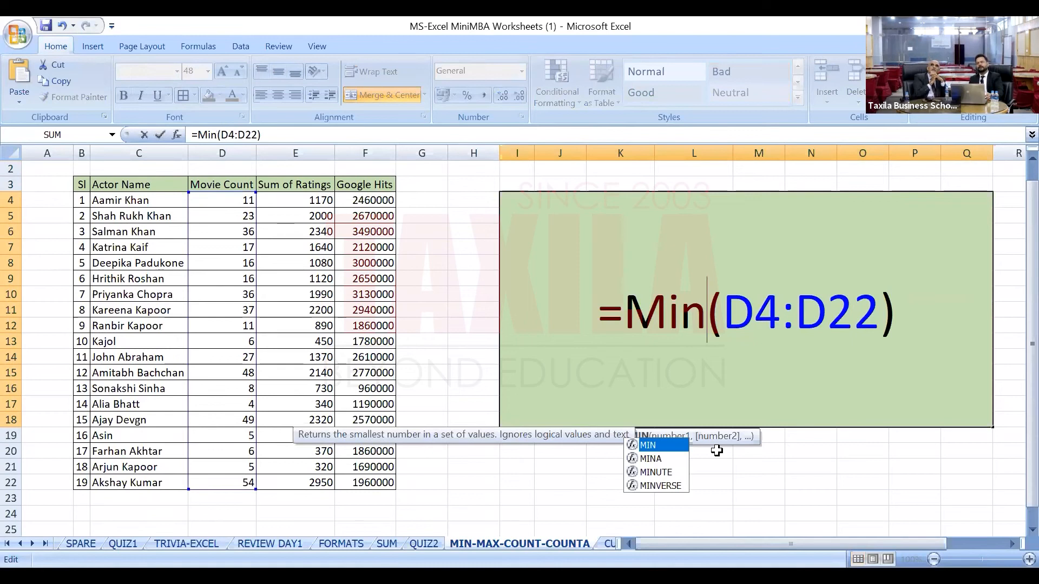
pyautogui.press('Return')
pyautogui.press('Up')
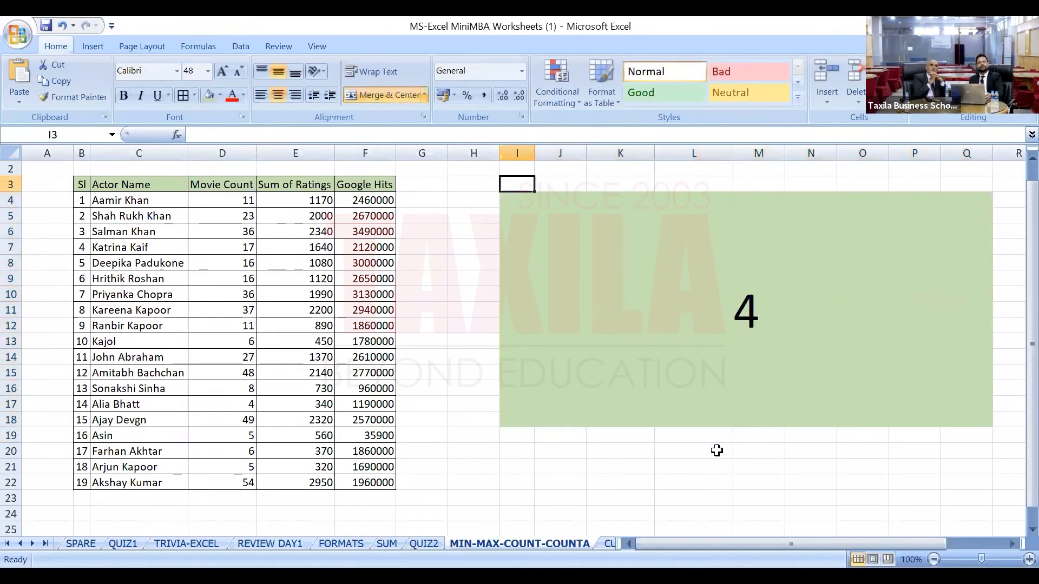
pyautogui.press('Down')
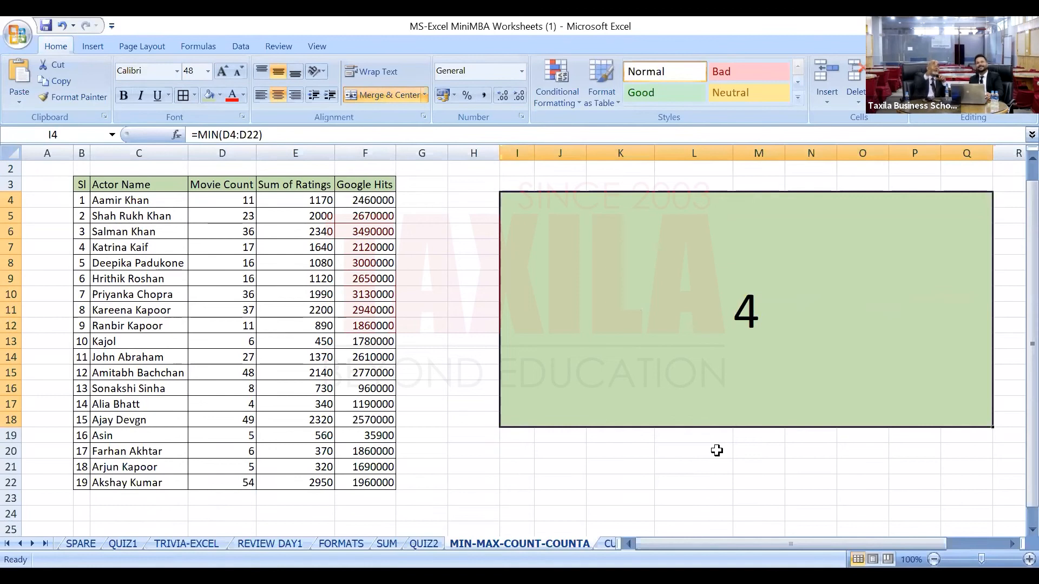
pyautogui.press('Return')
pyautogui.press('Up')
pyautogui.press('Up')
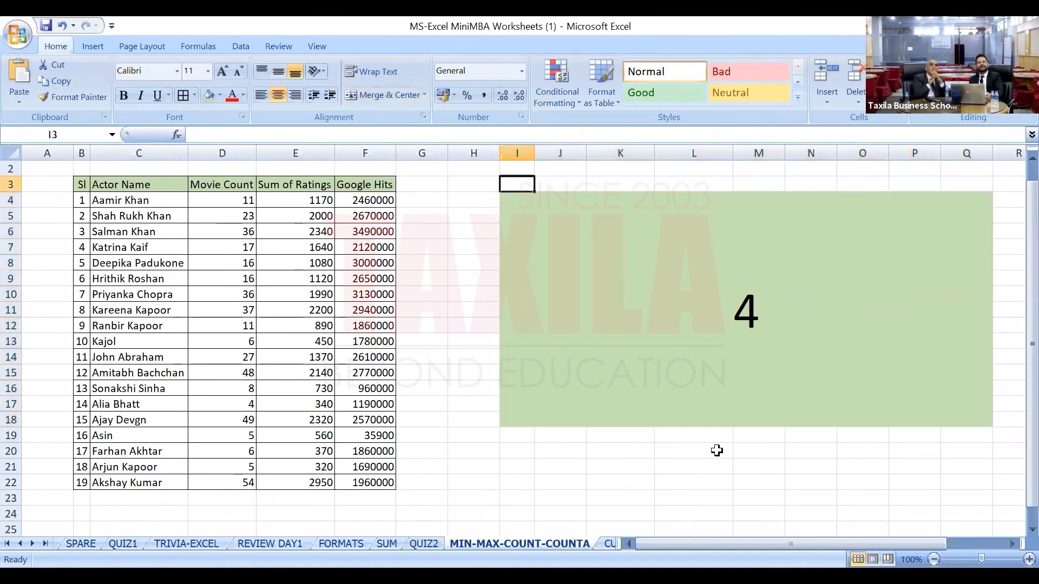
pyautogui.press('Down')
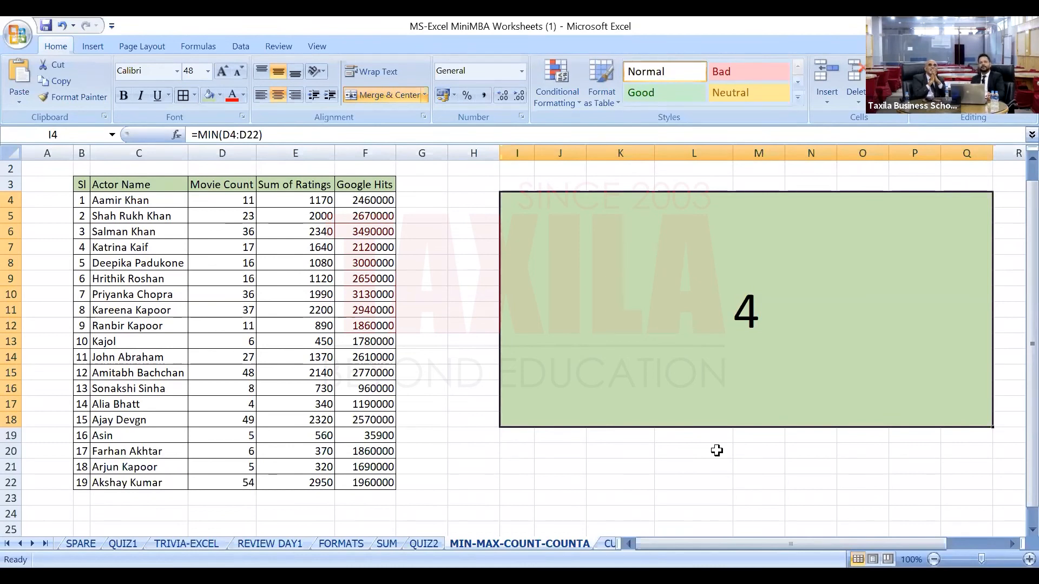
pyautogui.press('Down')
pyautogui.press('Down')
pyautogui.press('Down')
pyautogui.press('Down')
pyautogui.press('Down')
pyautogui.press('Down')
pyautogui.press('Down')
pyautogui.press('Down')
pyautogui.press('Down')
pyautogui.press('Down')
pyautogui.press('Down')
pyautogui.press('Up')
pyautogui.press('Up')
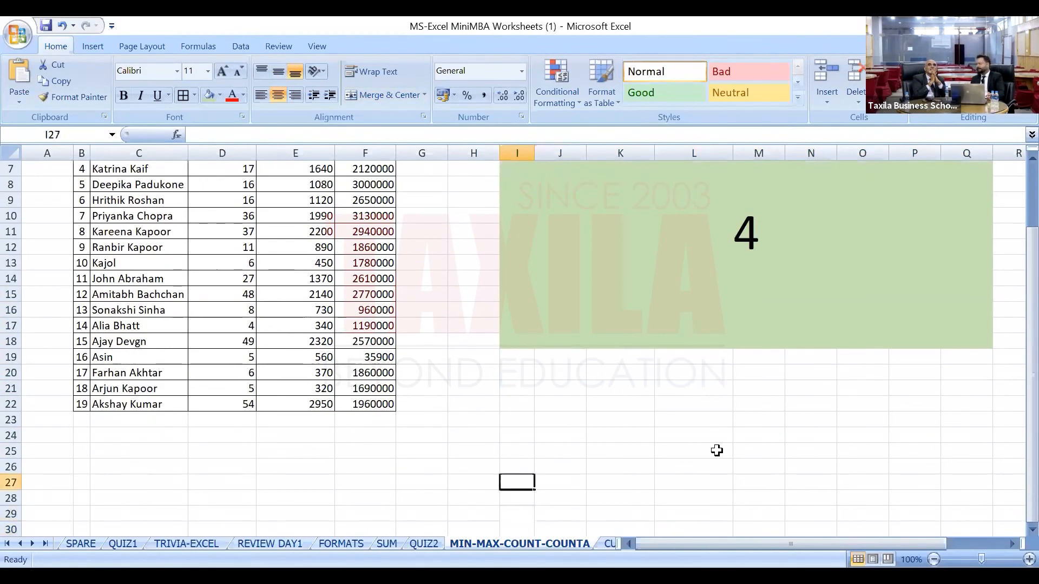
pyautogui.press('Up')
pyautogui.press('Up')
pyautogui.press('Up')
pyautogui.press('Up')
pyautogui.press('Up')
pyautogui.press('Up')
pyautogui.press('Up')
pyautogui.press('Up')
pyautogui.press('Up')
pyautogui.press('Up')
pyautogui.press('Up')
pyautogui.press('Up')
pyautogui.press('Down')
pyautogui.press('Down')
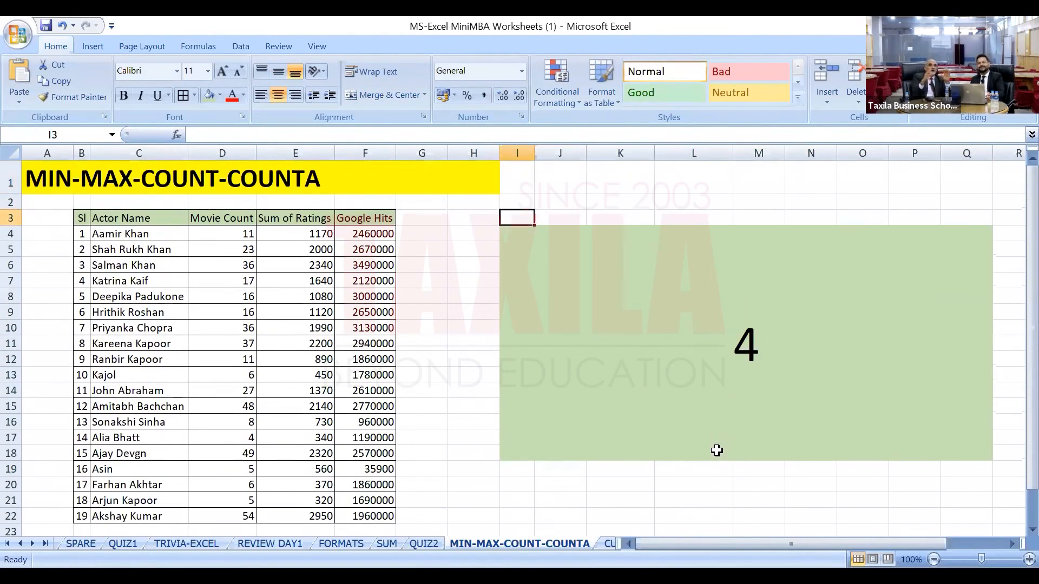
pyautogui.press('Down')
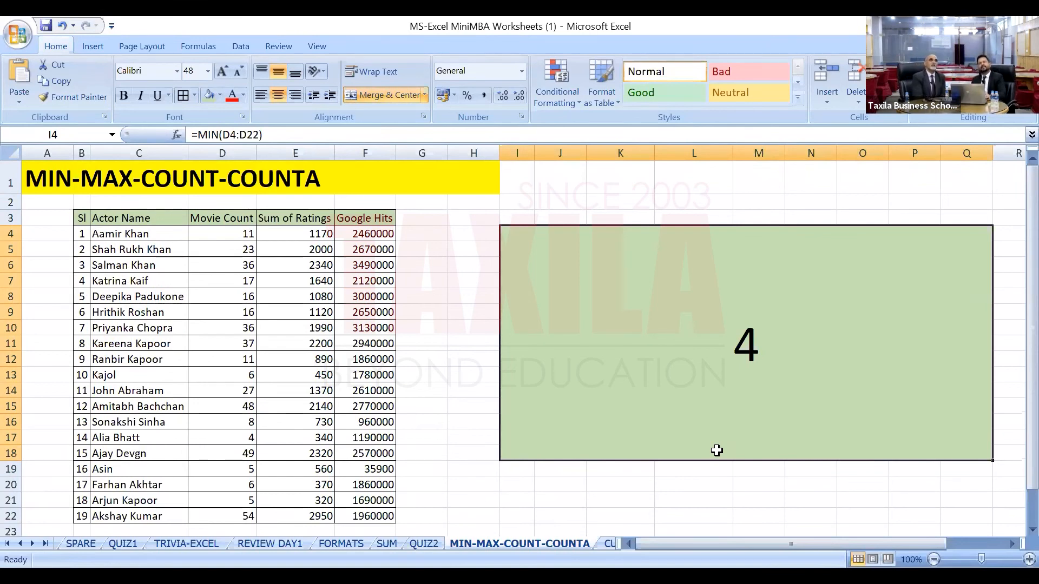
# Change the range of the MIN formula in I4 to E4:E22 to get the lowest sum of ratings.
pyautogui.doubleClick(717, 450)
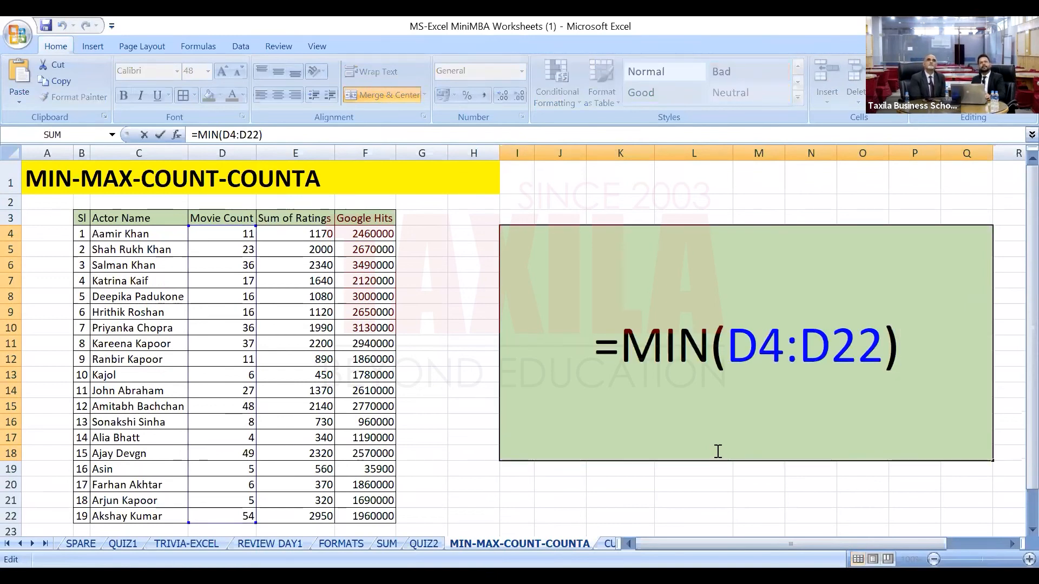
pyautogui.press('Left')
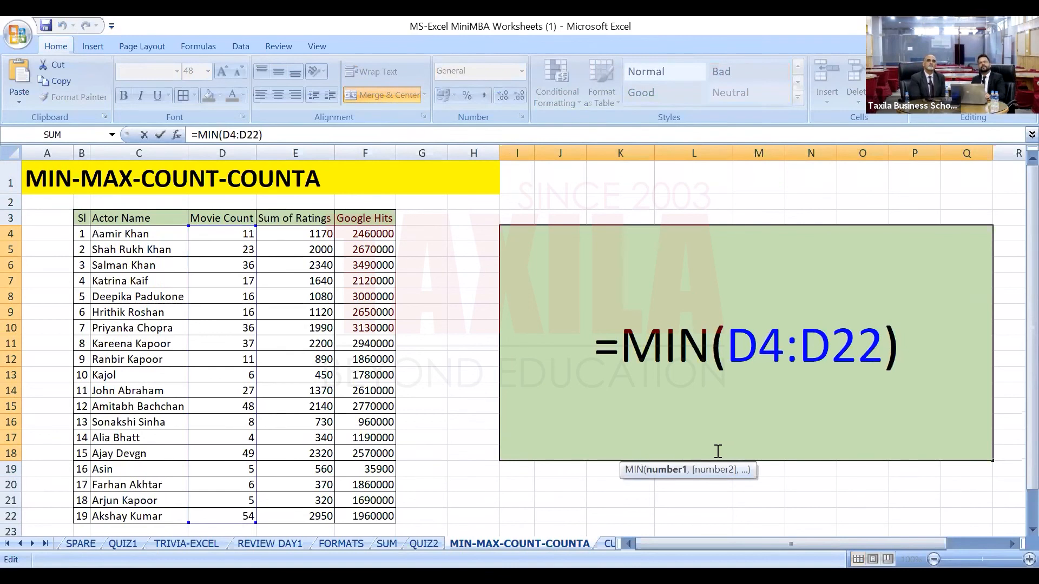
pyautogui.press('Left')
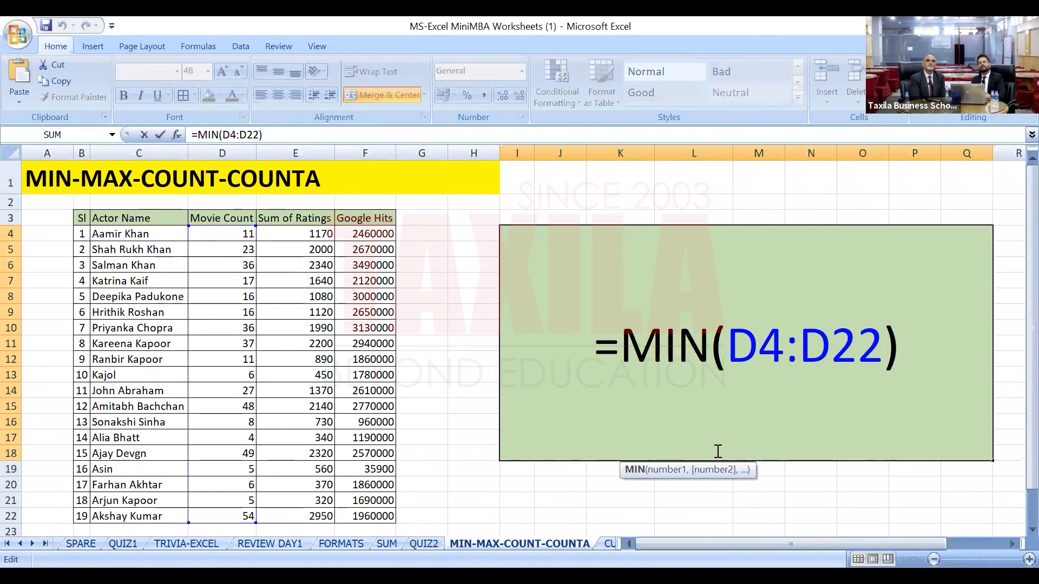
pyautogui.press('Right')
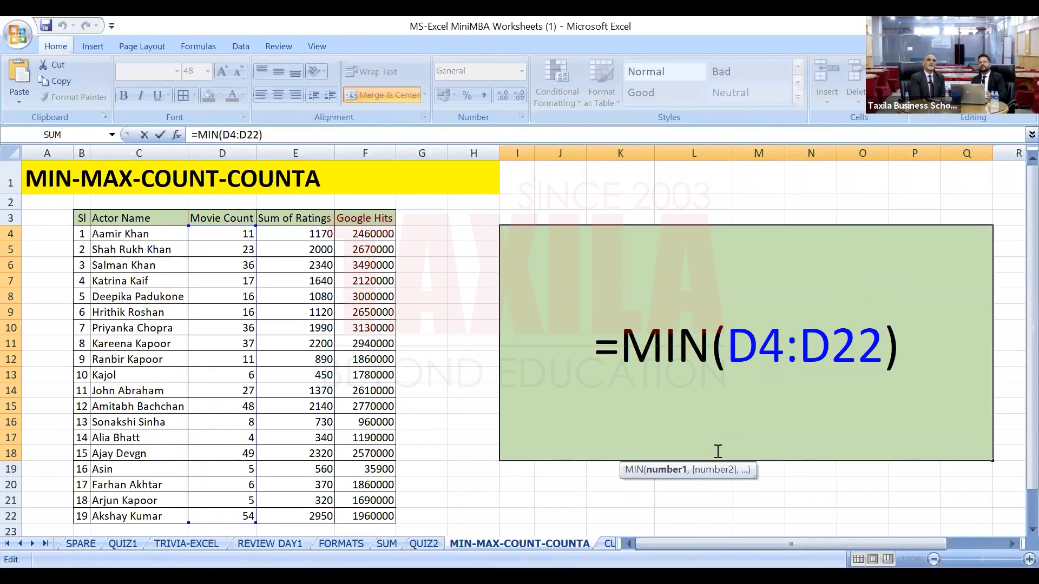
pyautogui.write('e4:e')
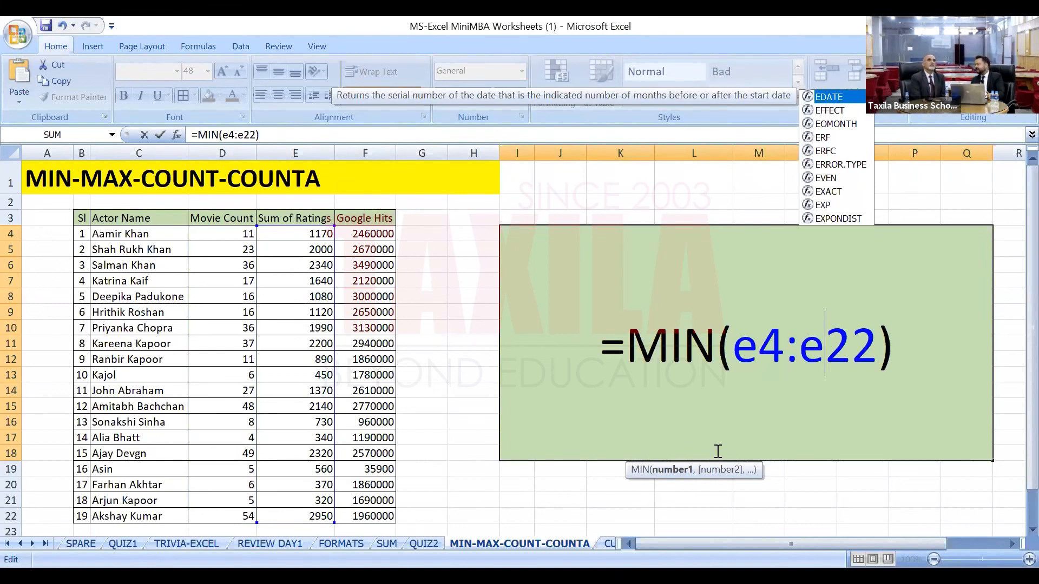
pyautogui.press('Right')
pyautogui.press('Right')
pyautogui.press('Right')
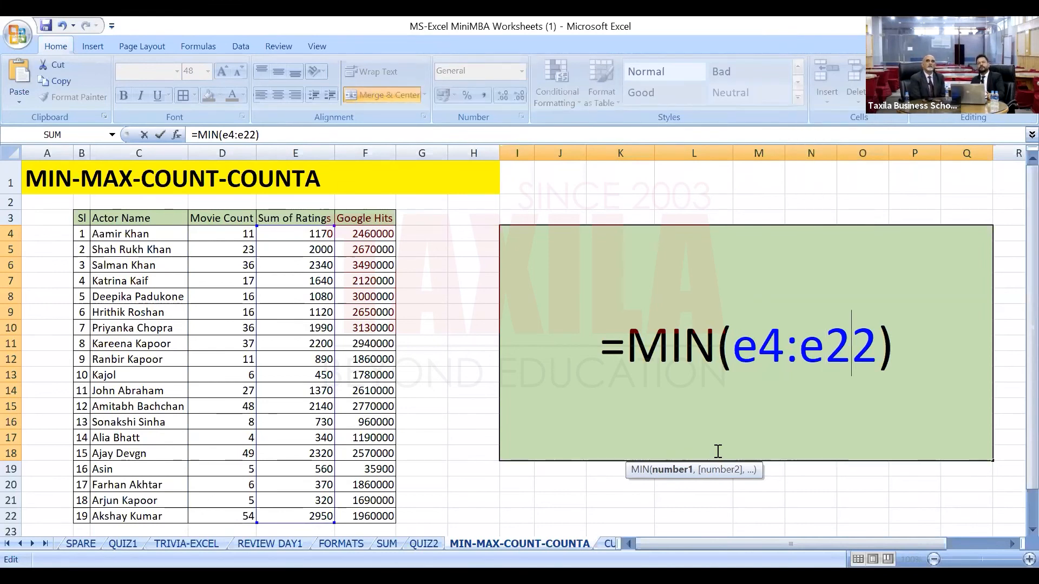
pyautogui.press('Return')
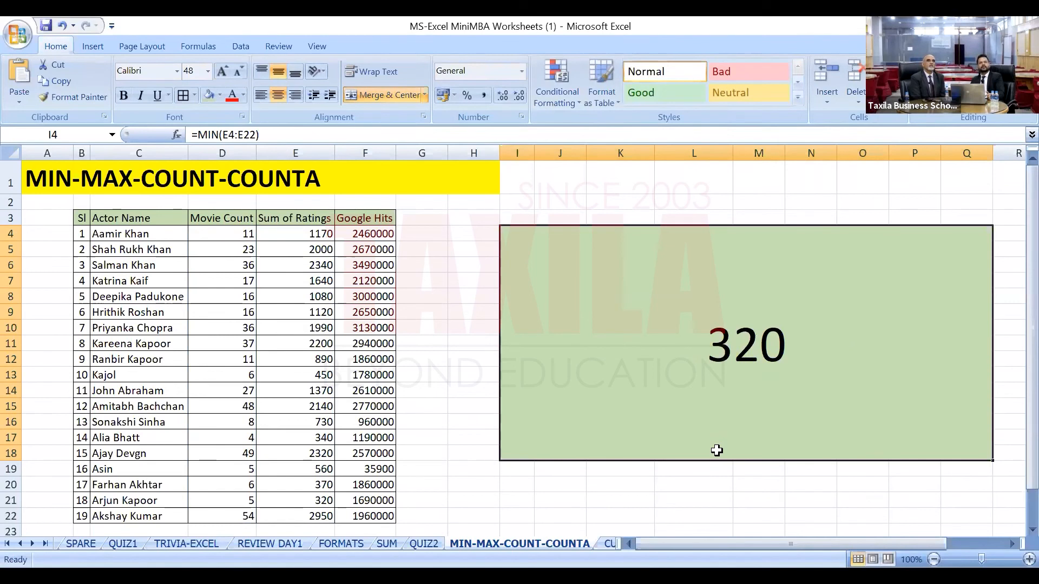
# Look through the last rows of the actor table to check which actor has the lowest sum of ratings.
pyautogui.press('Left')
pyautogui.press('Left')
pyautogui.press('Left')
pyautogui.press('Down')
pyautogui.press('Down')
pyautogui.press('Down')
pyautogui.press('Down')
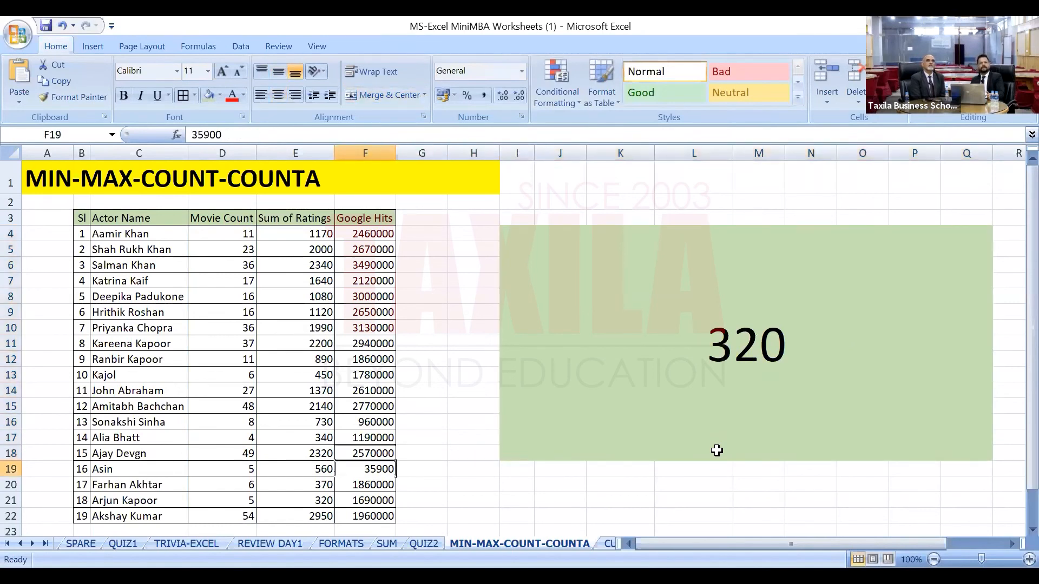
pyautogui.press('Down')
pyautogui.press('Down')
pyautogui.press('Down')
pyautogui.press('Up')
pyautogui.press('Up')
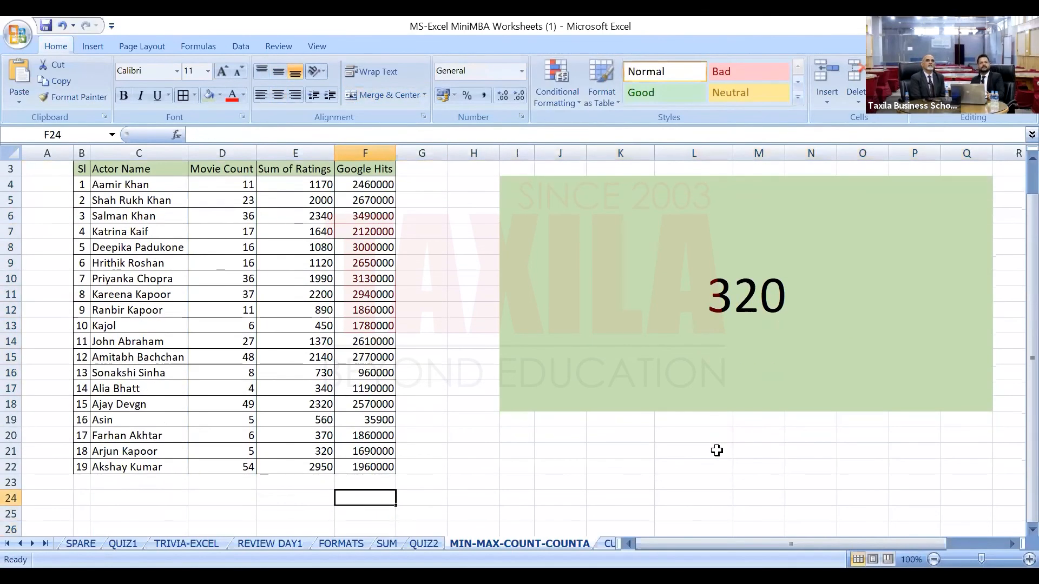
pyautogui.press('Up')
pyautogui.press('Up')
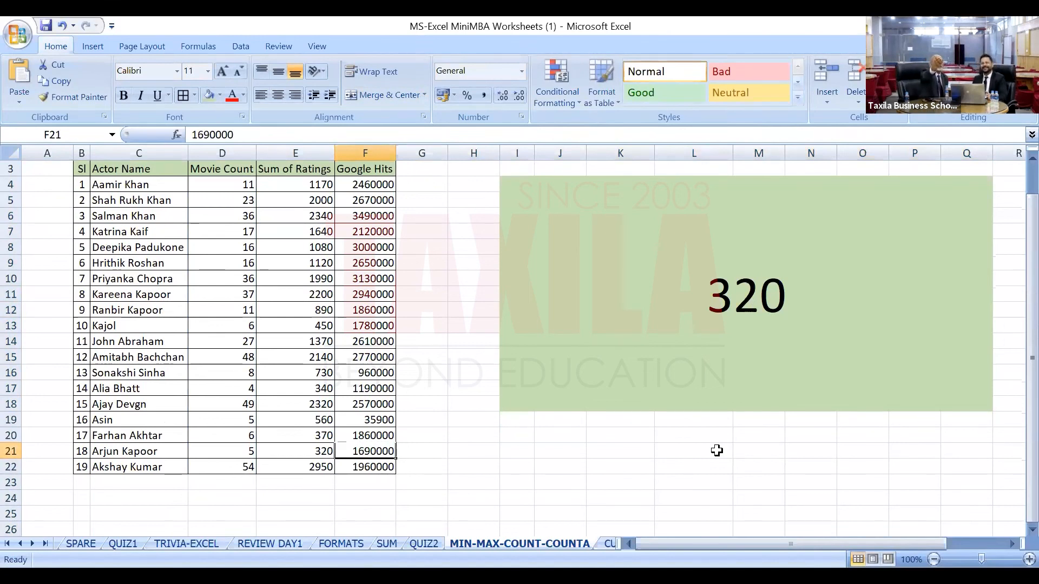
# Change the formula in the merged result cell I4 to =MAX(E4:E22) to get the highest sum of ratings.
pyautogui.press('Left')
pyautogui.press('Left')
pyautogui.press('Left')
pyautogui.press('Left')
pyautogui.press('Right')
pyautogui.press('Right')
pyautogui.press('Right')
pyautogui.press('Right')
pyautogui.press('Right')
pyautogui.press('Right')
pyautogui.press('Right')
pyautogui.press('Right')
pyautogui.press('Up')
pyautogui.press('Up')
pyautogui.press('Up')
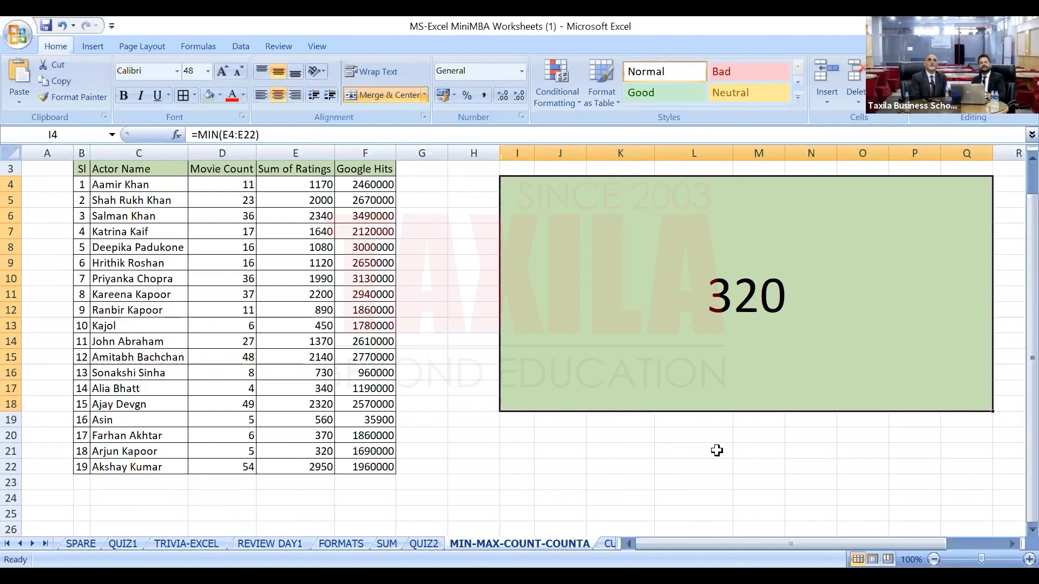
pyautogui.press('F2')
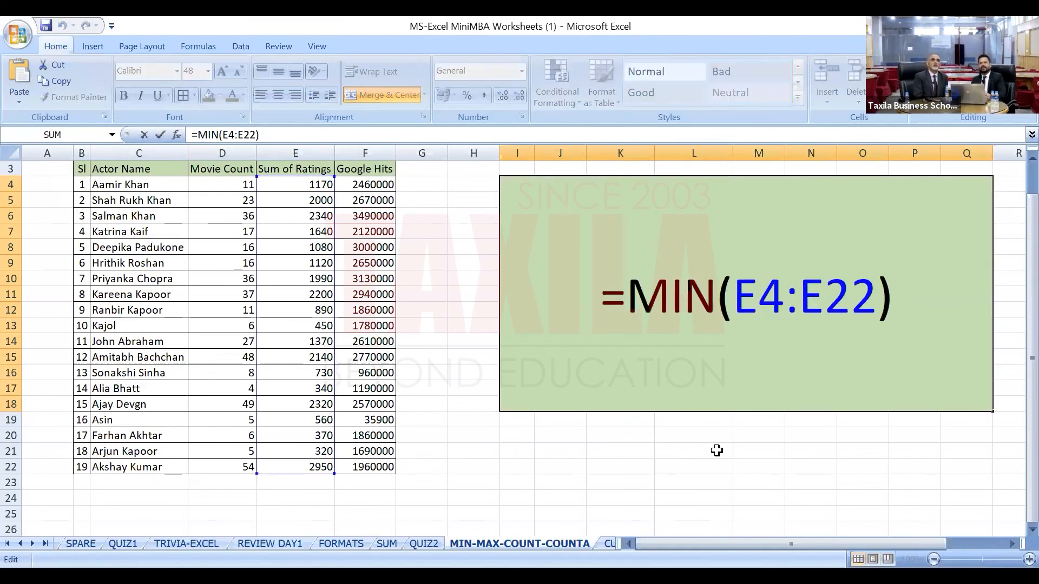
pyautogui.press('Left')
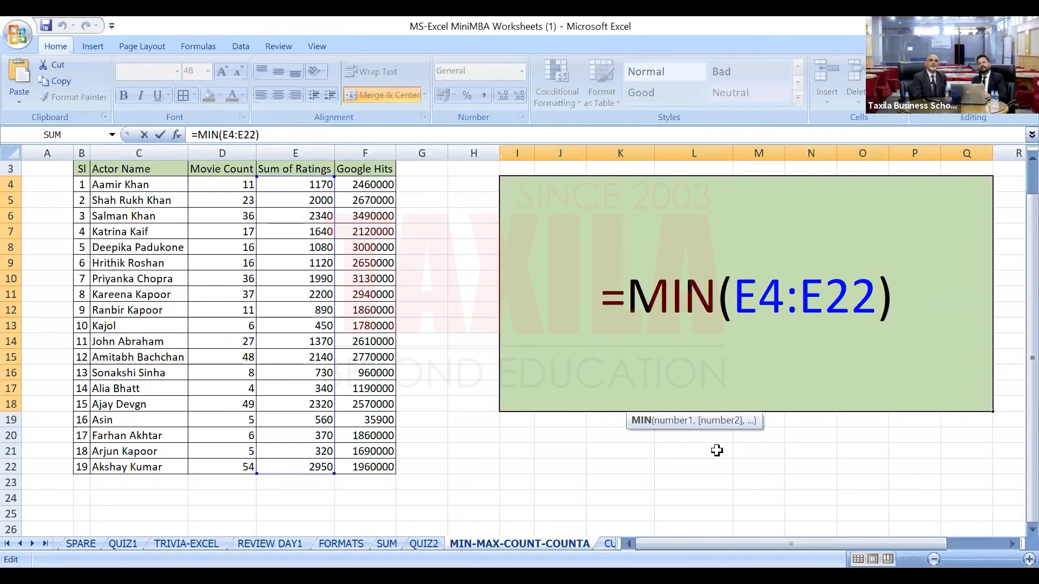
pyautogui.press('Escape')
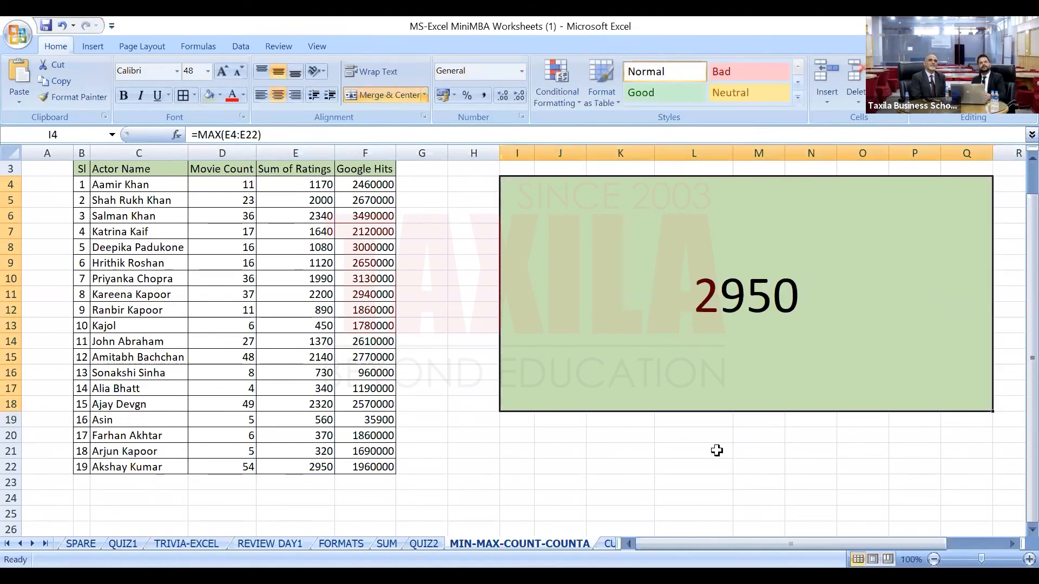
# Look through the actor table from its last row upward to check which actor has the highest sum of ratings.
pyautogui.press('Left')
pyautogui.press('Left')
pyautogui.press('Left')
pyautogui.press('Left')
pyautogui.press('Left')
pyautogui.press('Down')
pyautogui.press('Down')
pyautogui.press('Down')
pyautogui.press('Down')
pyautogui.press('Down')
pyautogui.press('Up')
pyautogui.press('Down')
pyautogui.press('Up')
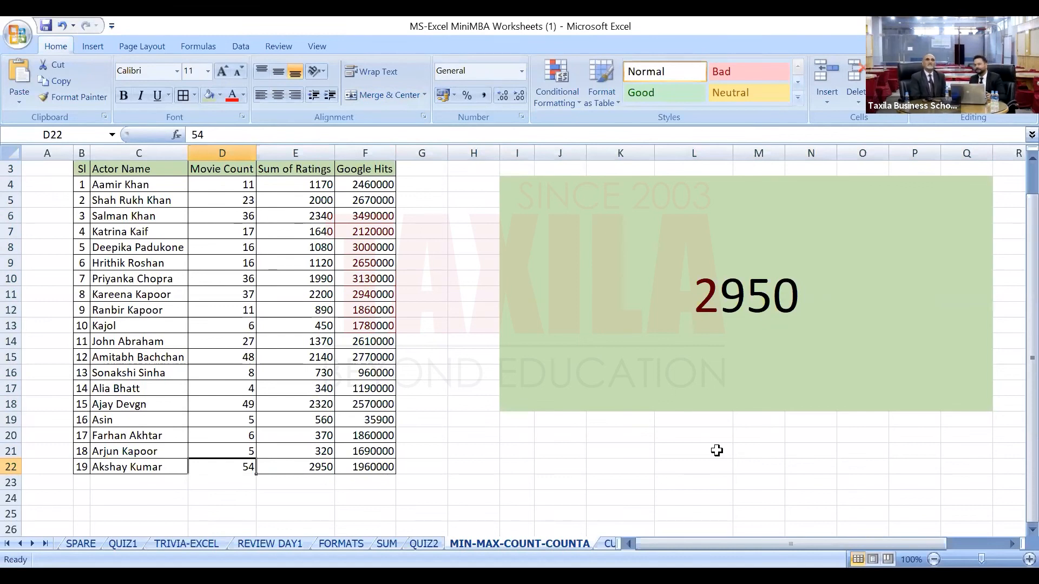
pyautogui.press('Up')
pyautogui.press('Up')
pyautogui.press('Up')
pyautogui.press('Up')
pyautogui.press('Up')
pyautogui.press('Up')
pyautogui.press('Up')
pyautogui.press('Up')
pyautogui.press('Up')
pyautogui.press('Up')
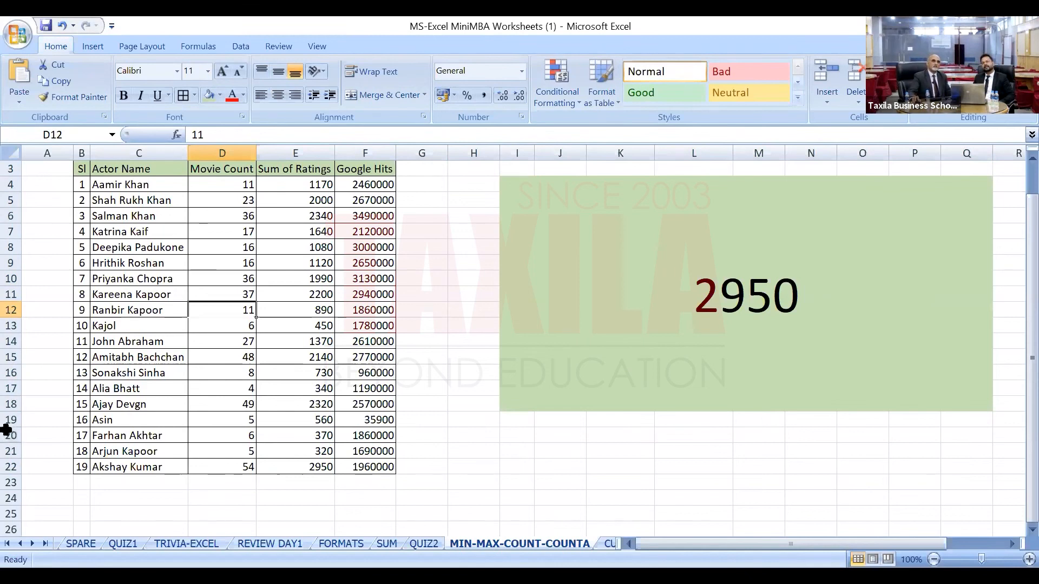
# Select the Actor Name column from C4 downward and look over the whole table to see how many actors are listed.
pyautogui.moveTo(145, 185); pyautogui.dragTo(140, 533)
pyautogui.scroll(-20, 208, 372)
pyautogui.scroll(20, 209, 372)
pyautogui.scroll(20, 209, 371)
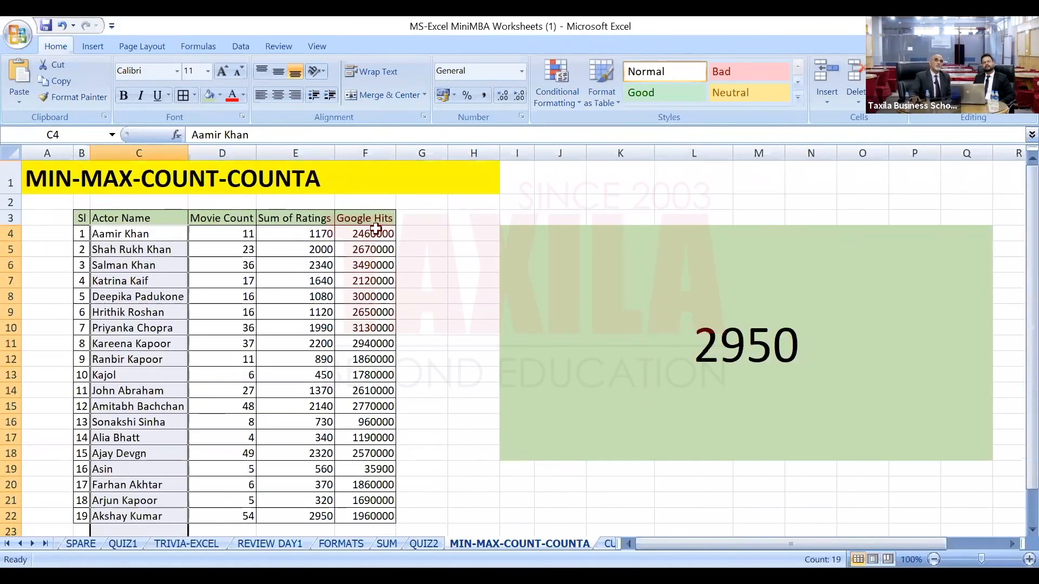
pyautogui.scroll(-2, 439, 230)
pyautogui.scroll(2, 440, 230)
pyautogui.scroll(-1, 441, 231)
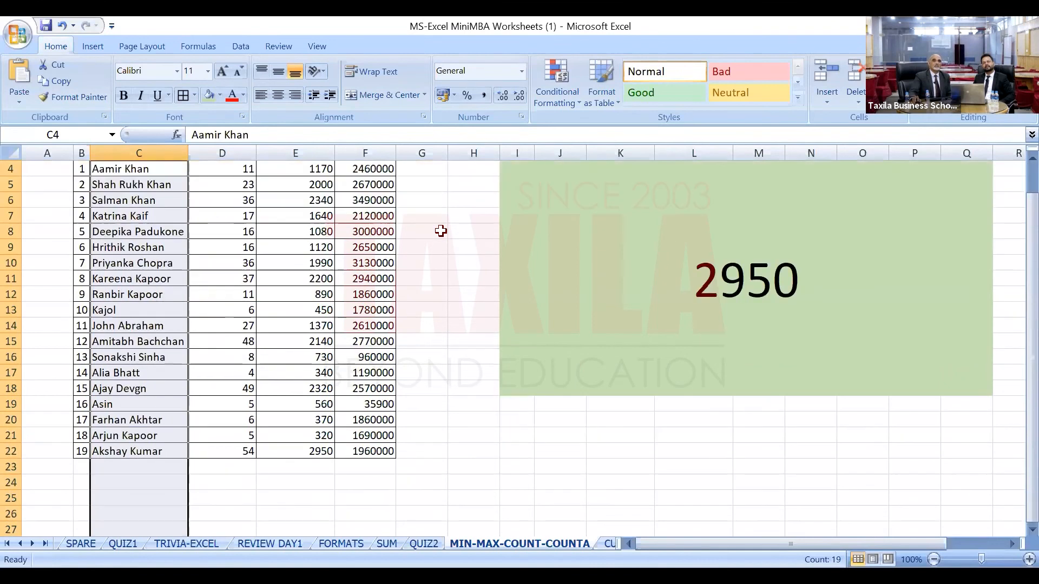
pyautogui.scroll(1, 441, 231)
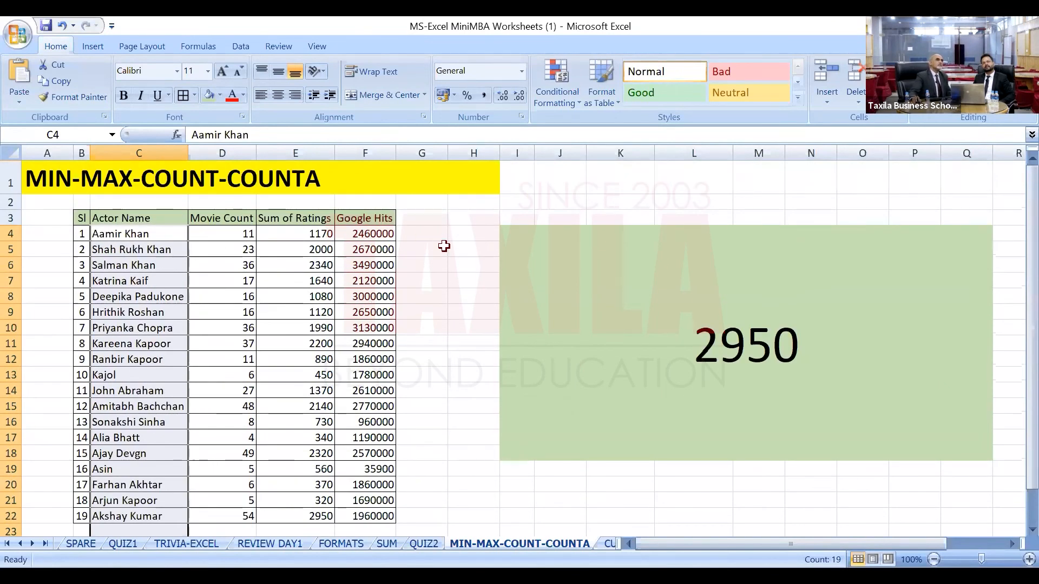
# Replace the formula in the merged result cell I4 with =COUNT(F4:F20) to count the Google Hits entries.
pyautogui.click(697, 341)
pyautogui.write('=')
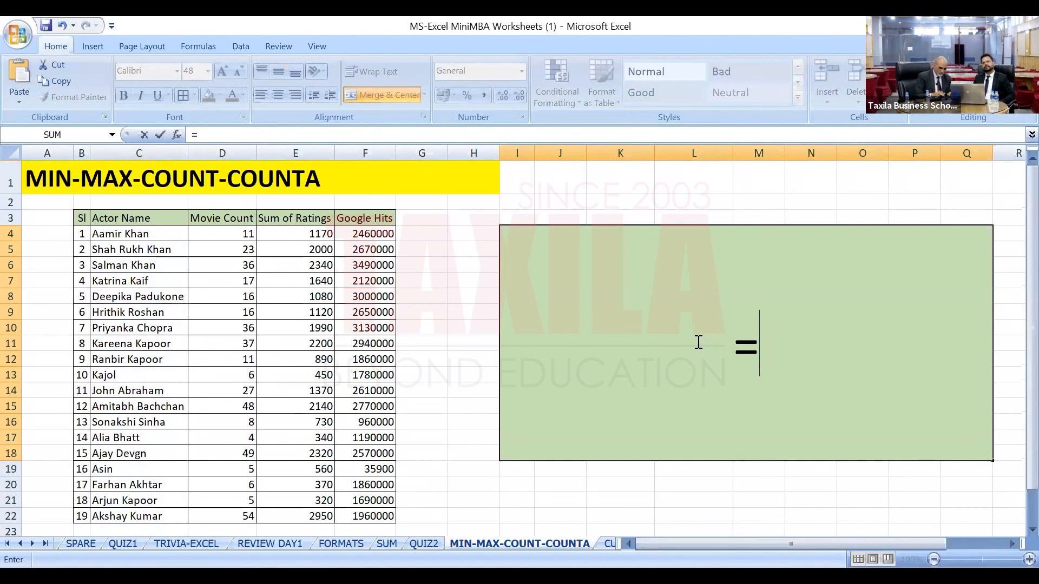
pyautogui.write('count')
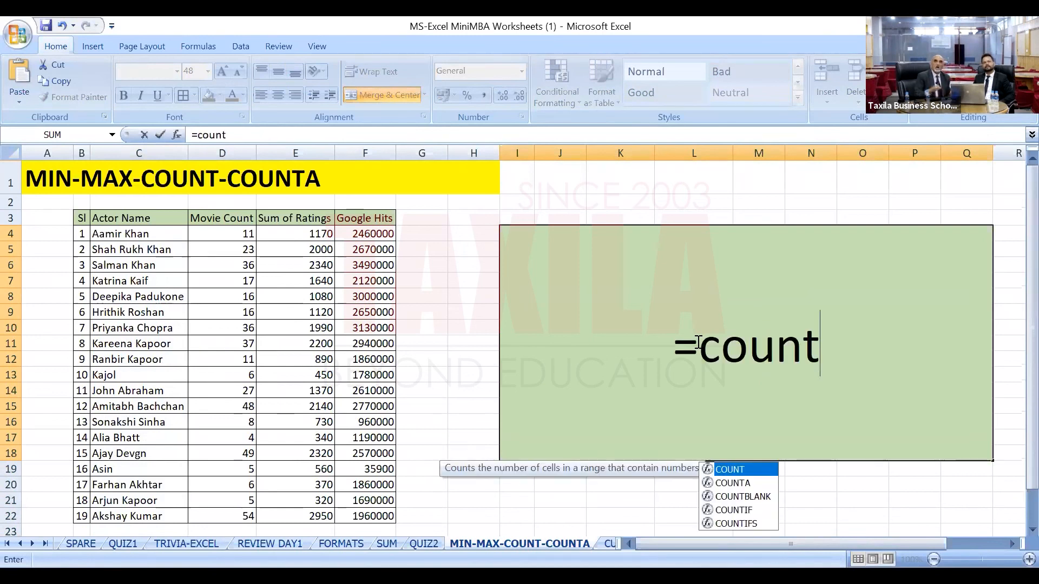
pyautogui.write('(')
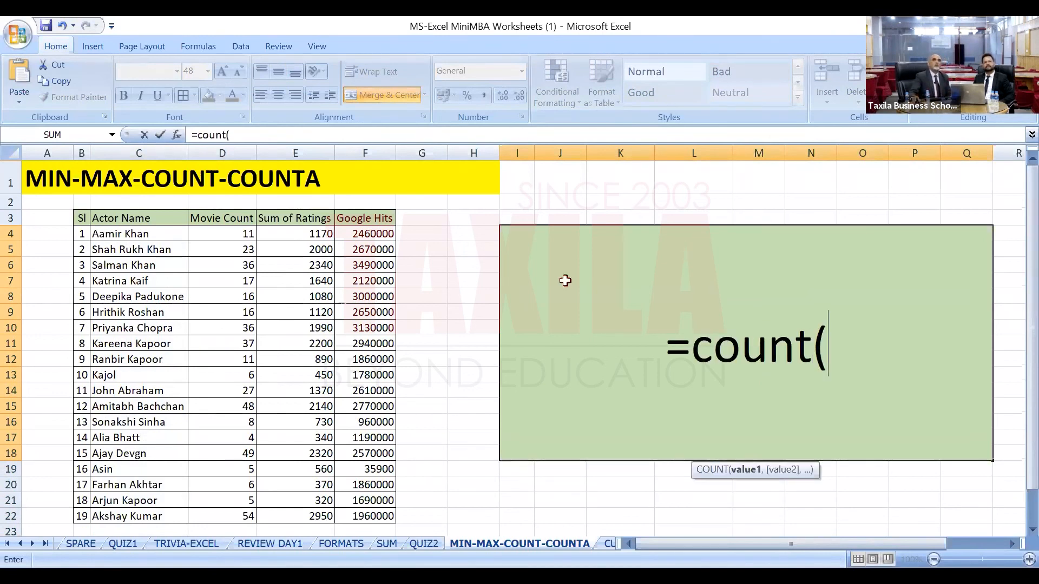
pyautogui.click(361, 232)
pyautogui.moveTo(361, 232); pyautogui.dragTo(360, 290)
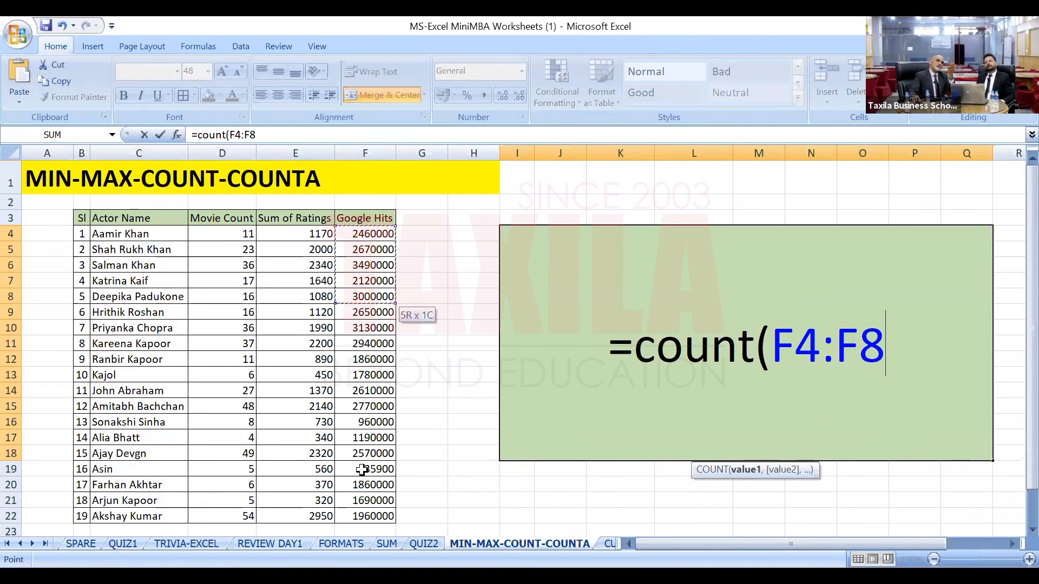
pyautogui.moveTo(361, 469); pyautogui.dragTo(361, 469)
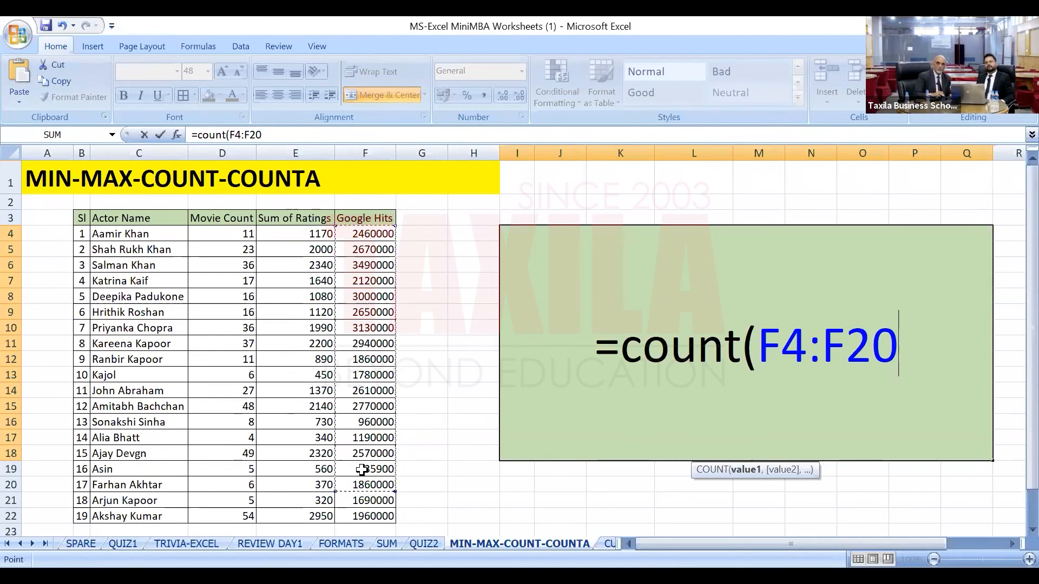
pyautogui.write(')')
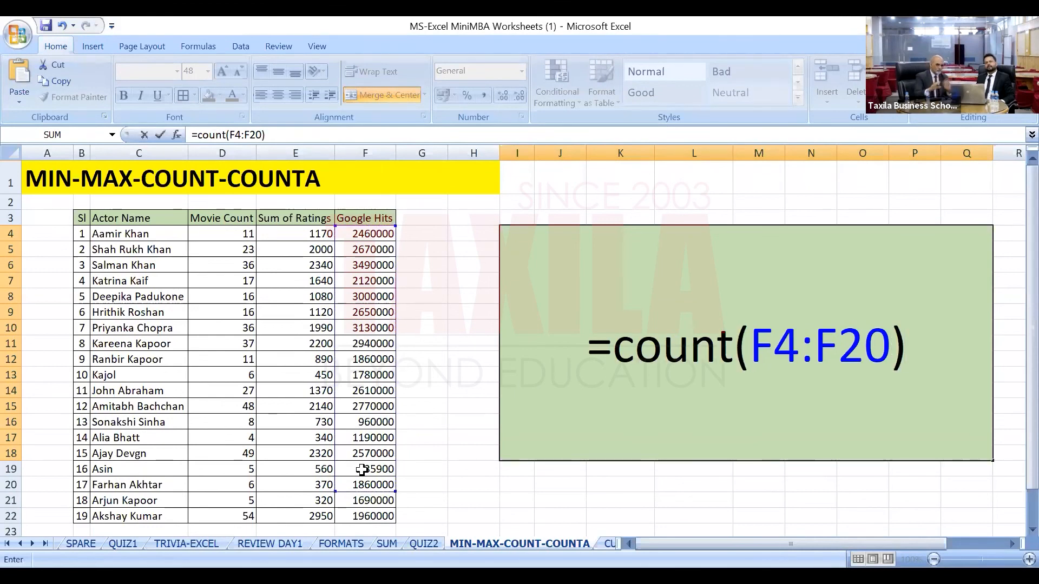
pyautogui.press('Return')
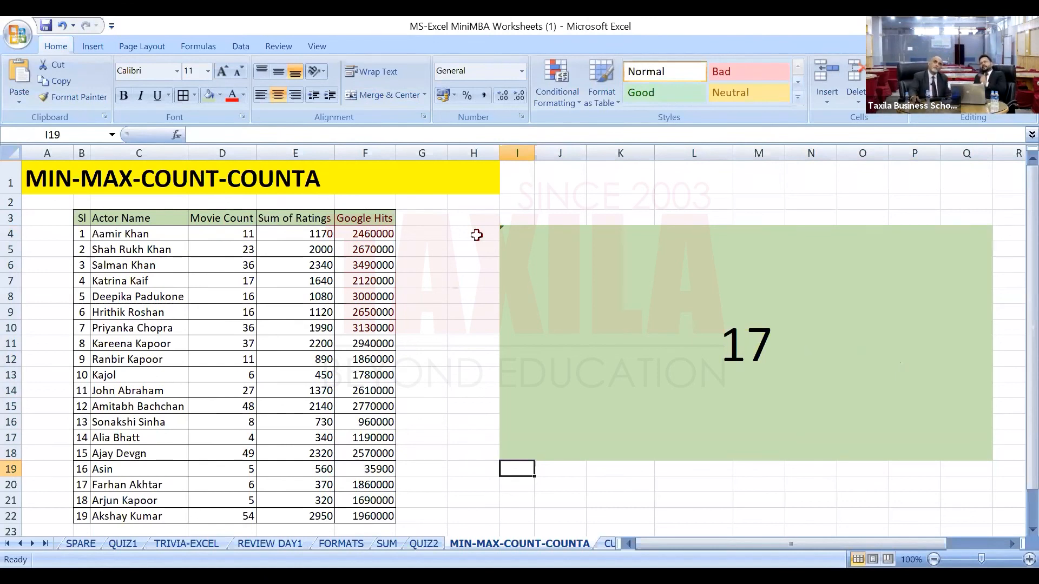
# Insert two empty columns at column H, between the actor table and the large result cell.
pyautogui.click(481, 152)
pyautogui.rightClick(481, 154)
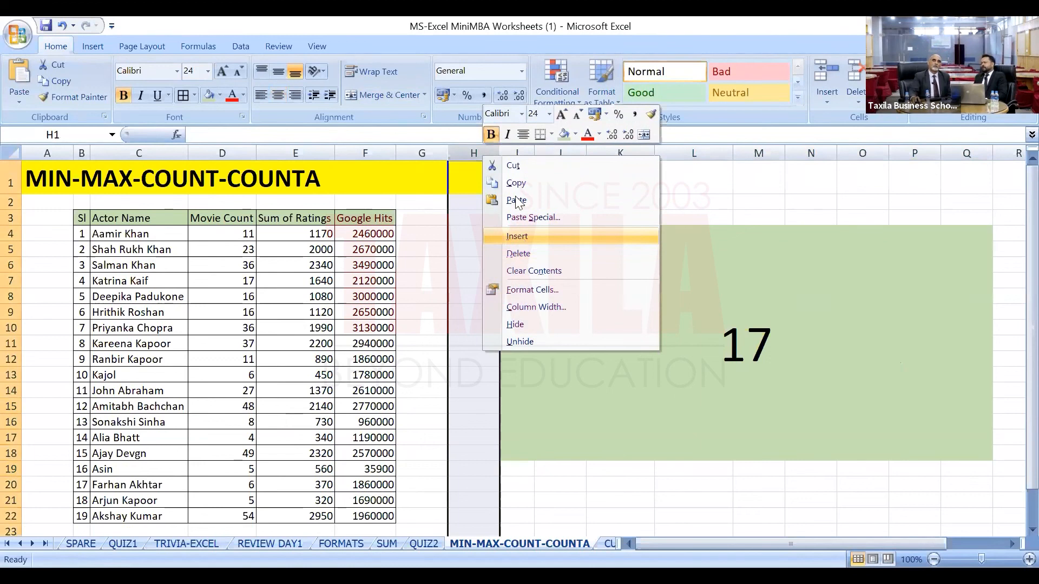
pyautogui.click(527, 232)
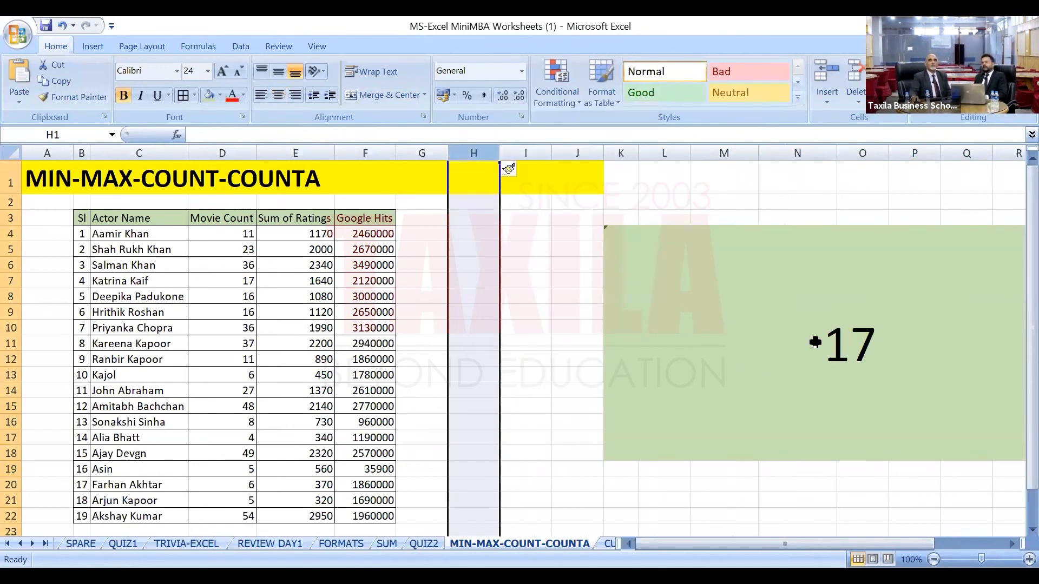
# Extend the range of the COUNT formula in the large result cell to F4:F22.
pyautogui.click(812, 342)
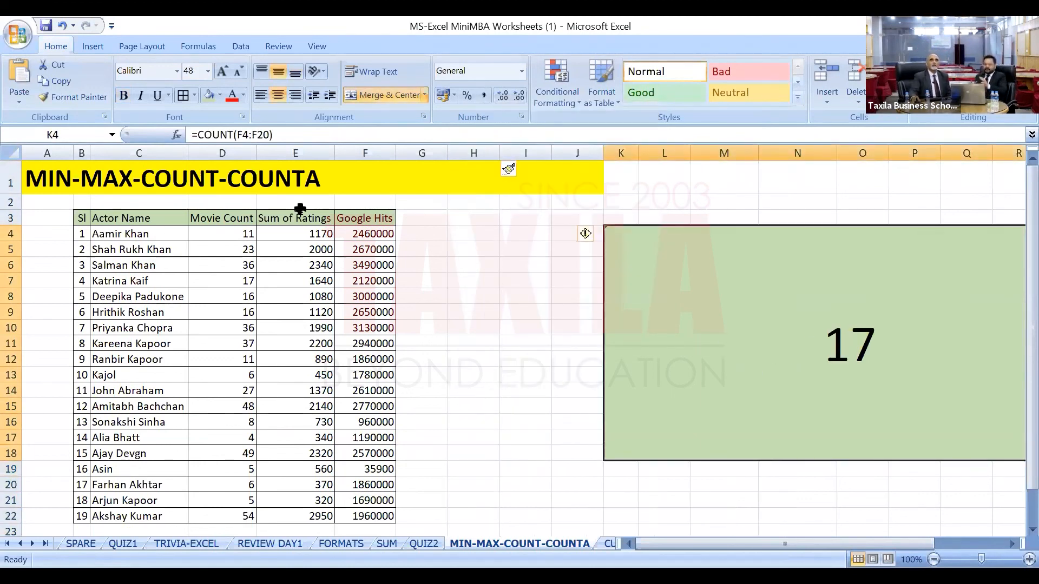
pyautogui.click(269, 136)
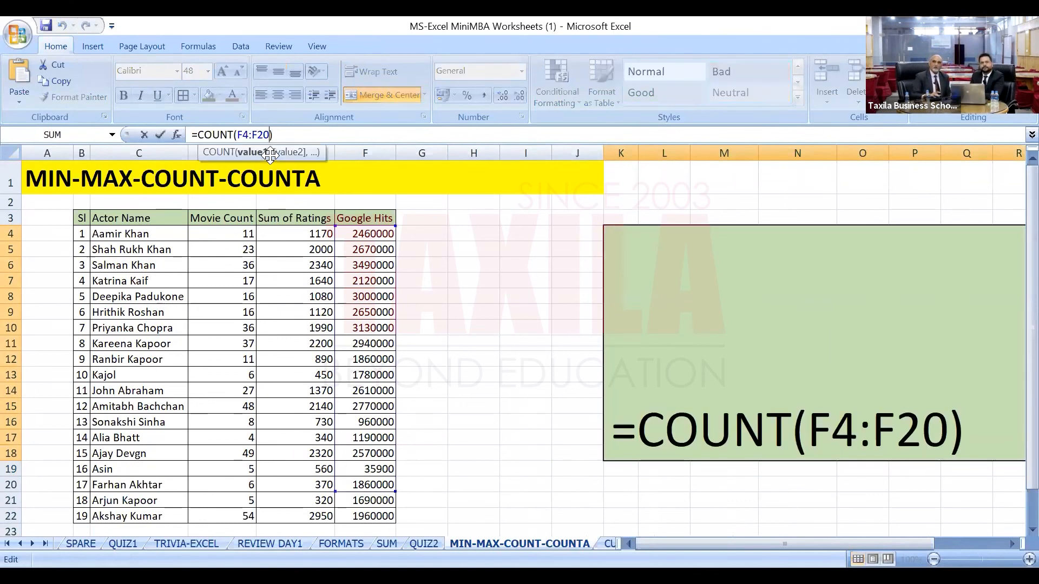
pyautogui.press('BackSpace')
pyautogui.write('2')
pyautogui.press('Return')
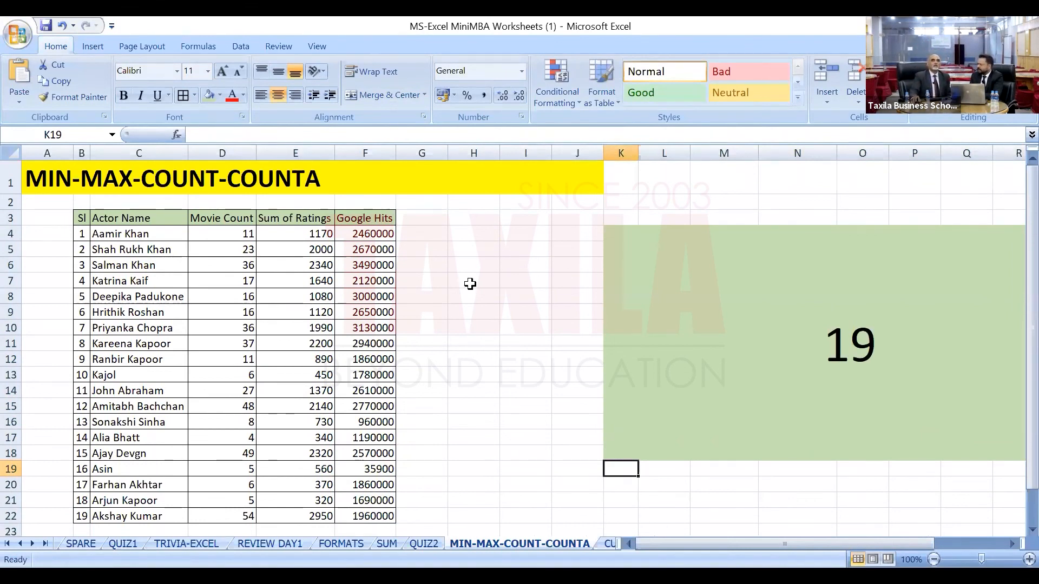
# Copy the movie counts in D10:D14 to the empty cells starting at H5.
pyautogui.click(471, 233)
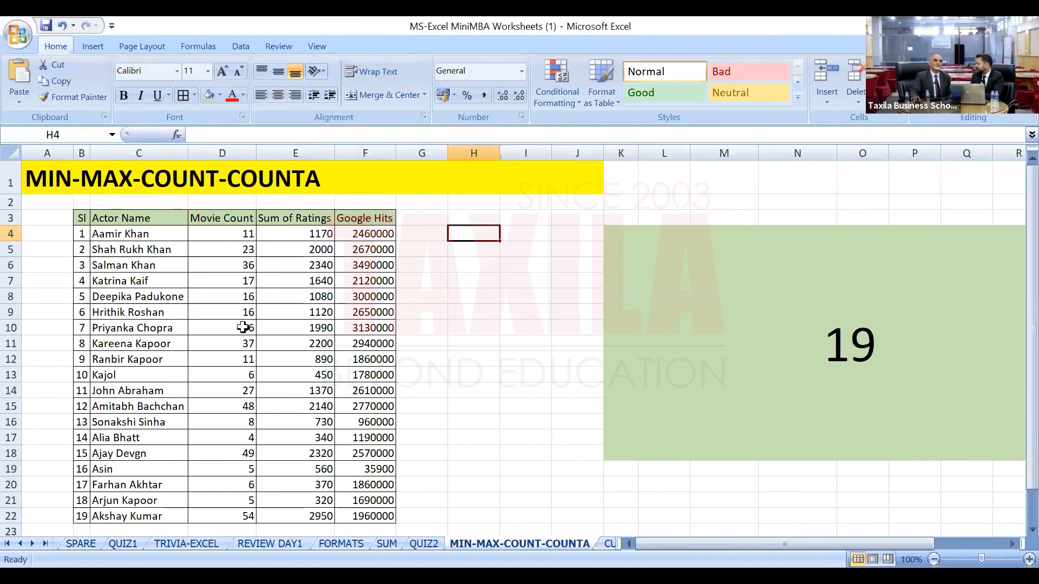
pyautogui.moveTo(243, 328); pyautogui.dragTo(242, 396)
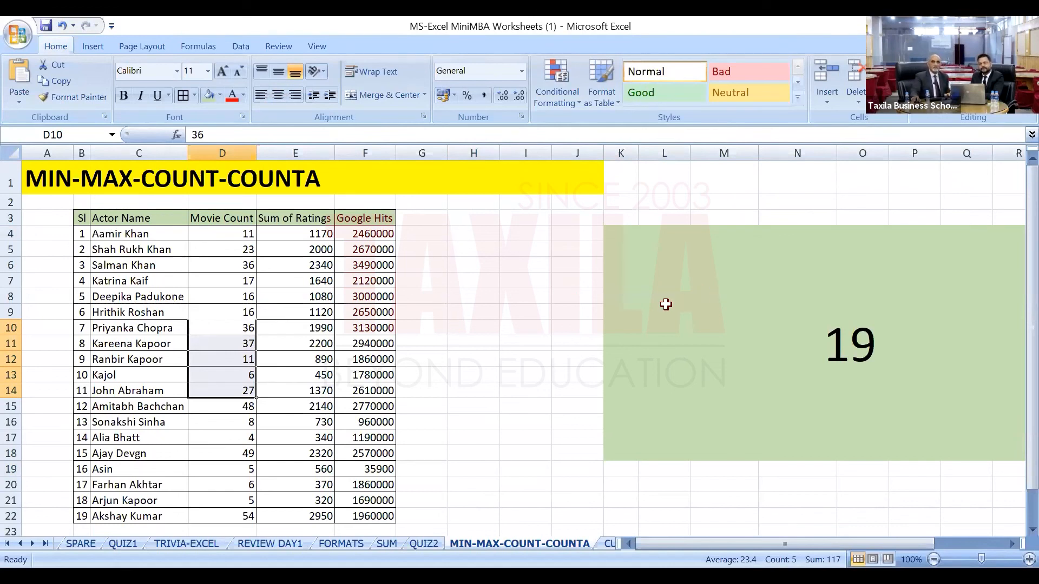
pyautogui.hotkey('ctrl', 'c')
pyautogui.click(486, 253)
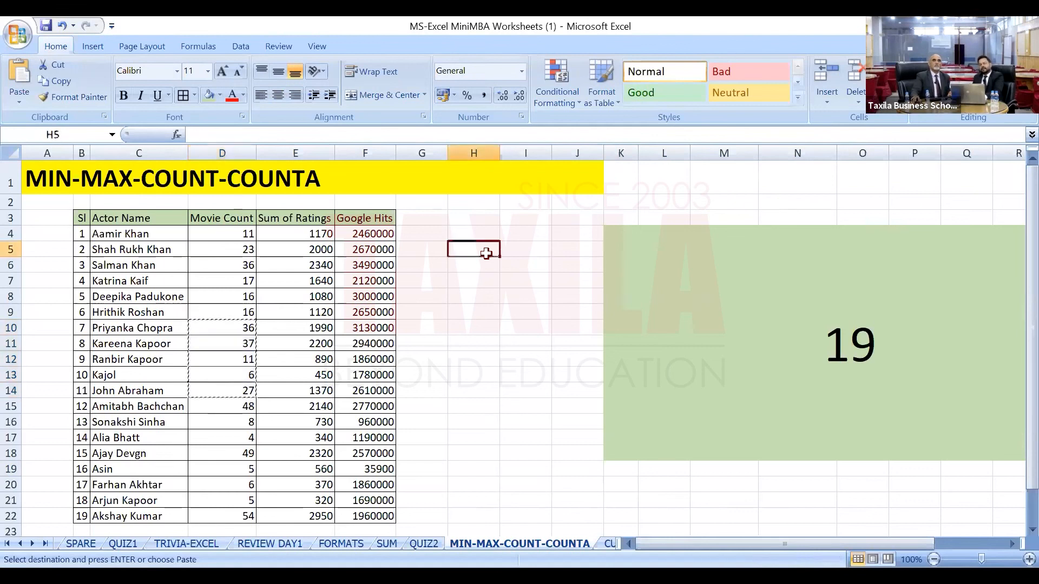
pyautogui.hotkey('ctrl', 'v')
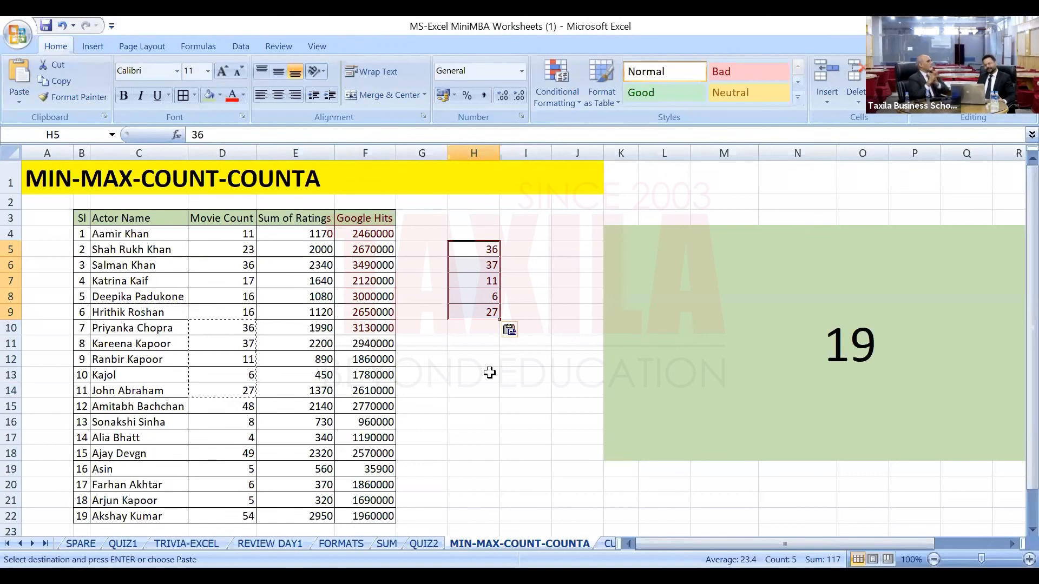
# Enter =SUM(H5:H9) in cell H11 to add up the copied movie counts.
pyautogui.click(481, 345)
pyautogui.write('=')
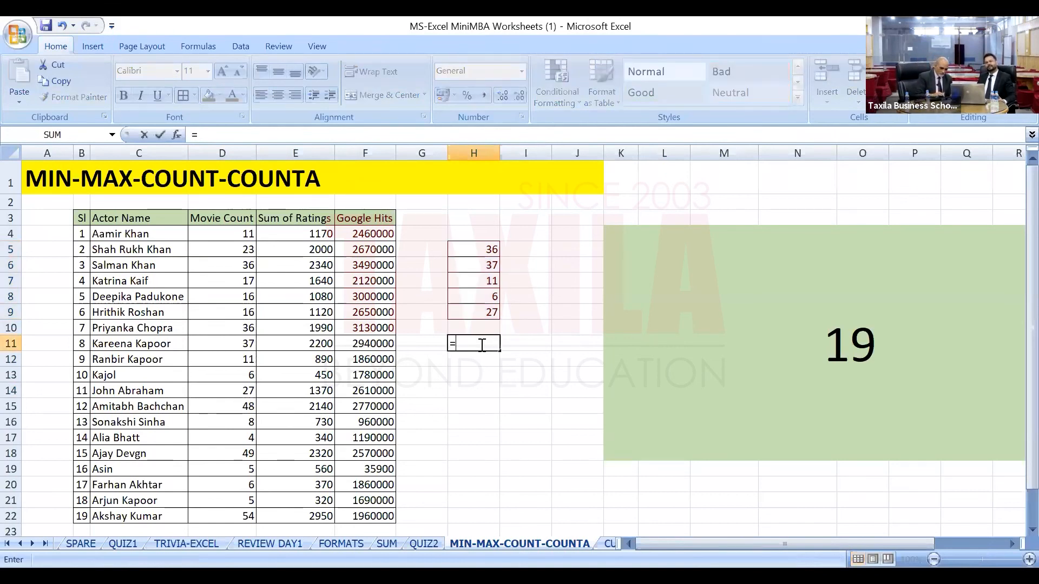
pyautogui.write('sum(')
pyautogui.click(475, 256)
pyautogui.keyDown('shift'); pyautogui.click(475, 319); pyautogui.keyUp('shift')
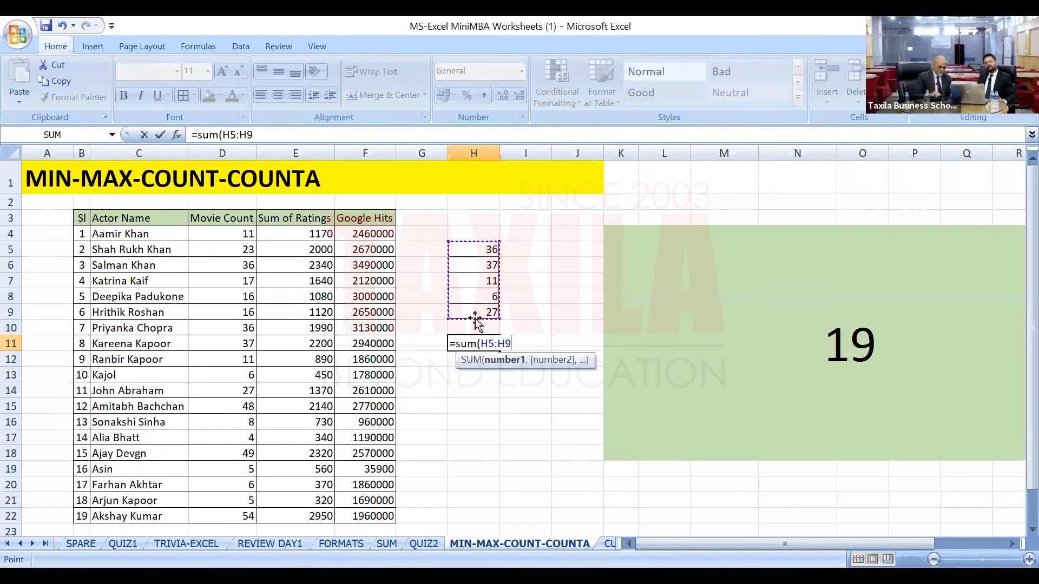
pyautogui.press('Return')
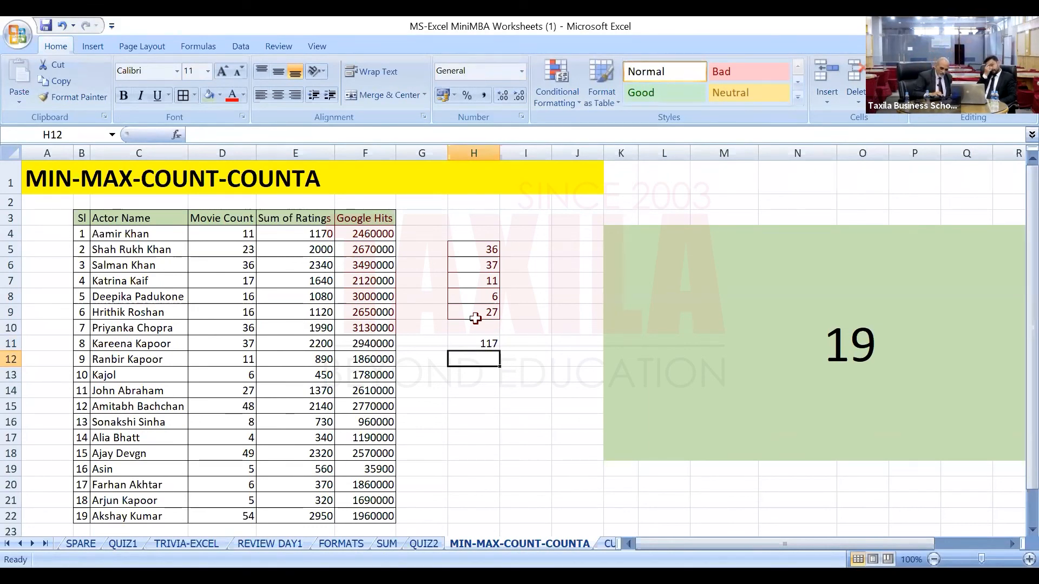
# Enter =COUNT(H5:H9) in cell H12 to count the copied numbers.
pyautogui.write('=coun')
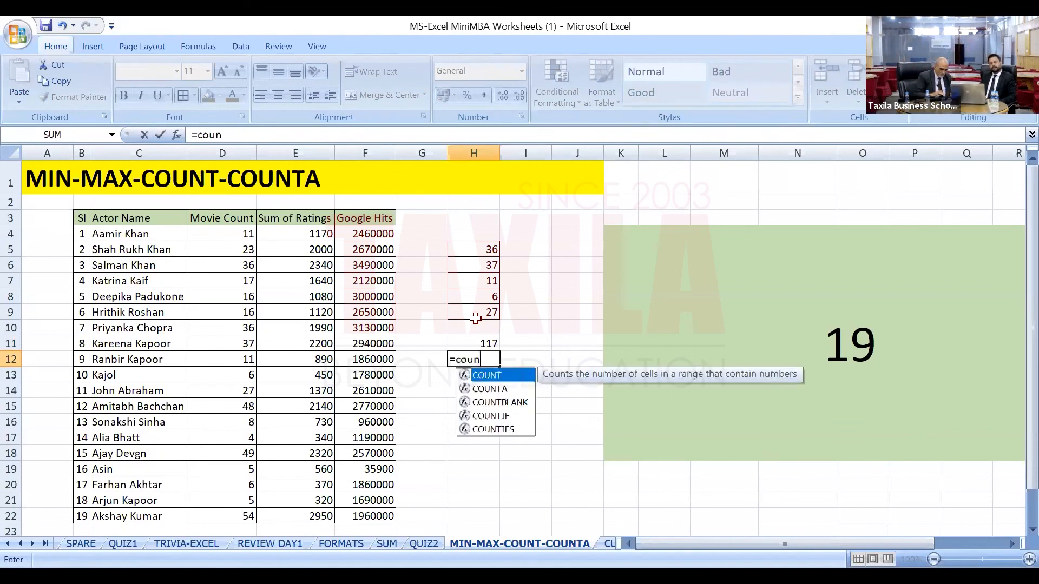
pyautogui.write('t(')
pyautogui.click(485, 251)
pyautogui.keyDown('shift'); pyautogui.click(482, 309); pyautogui.keyUp('shift')
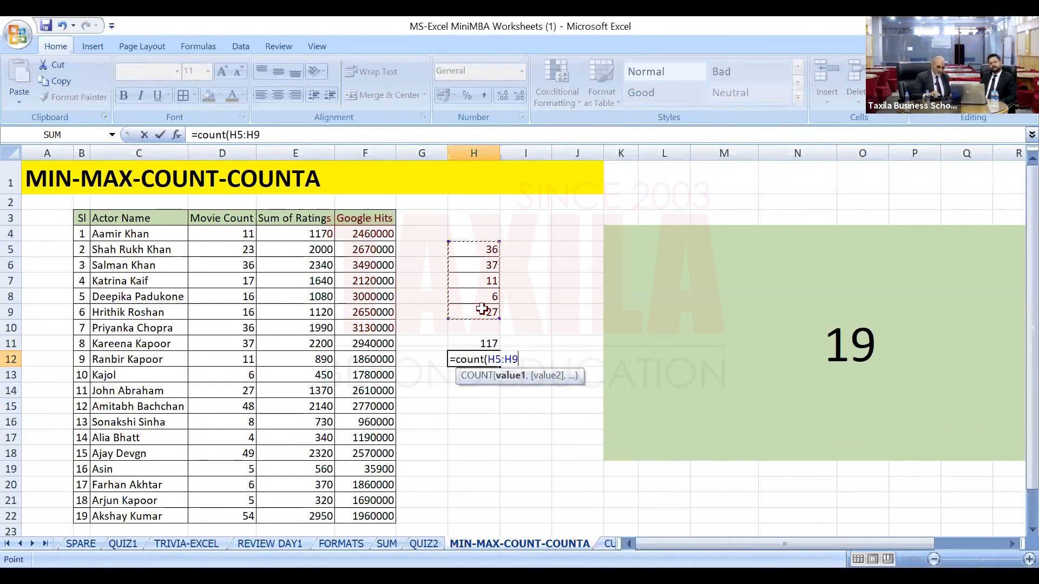
pyautogui.write(')')
pyautogui.press('Return')
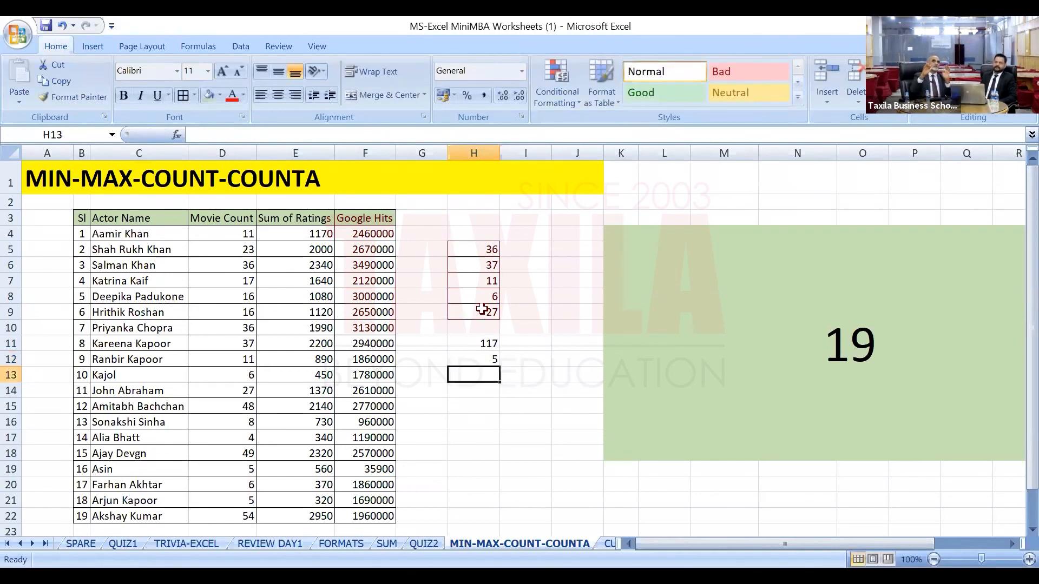
# Label cell H14 Average and enter =H11/H12 in H15 to divide the sum by the count.
pyautogui.press('Down')
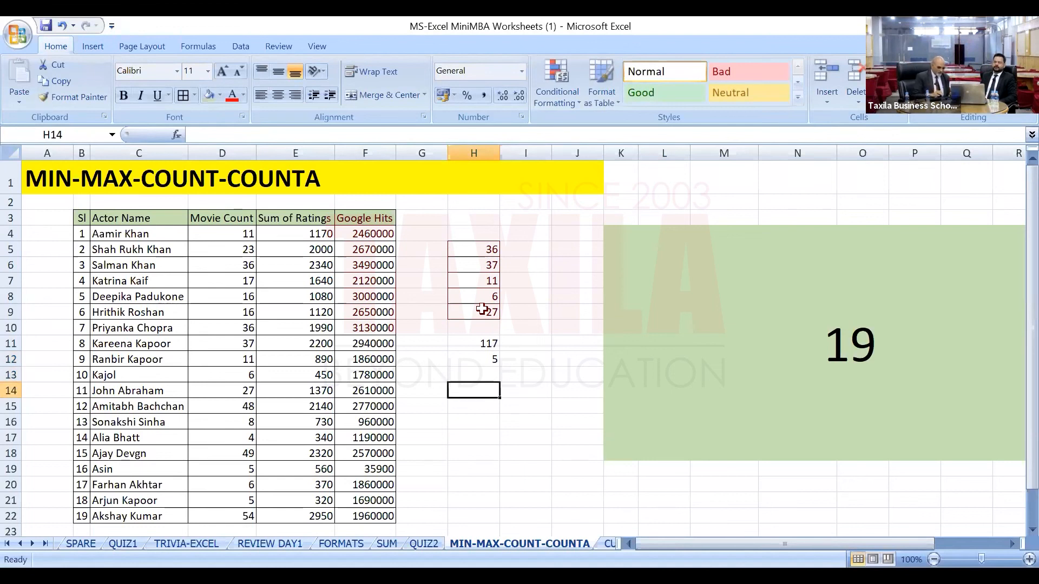
pyautogui.write('Average')
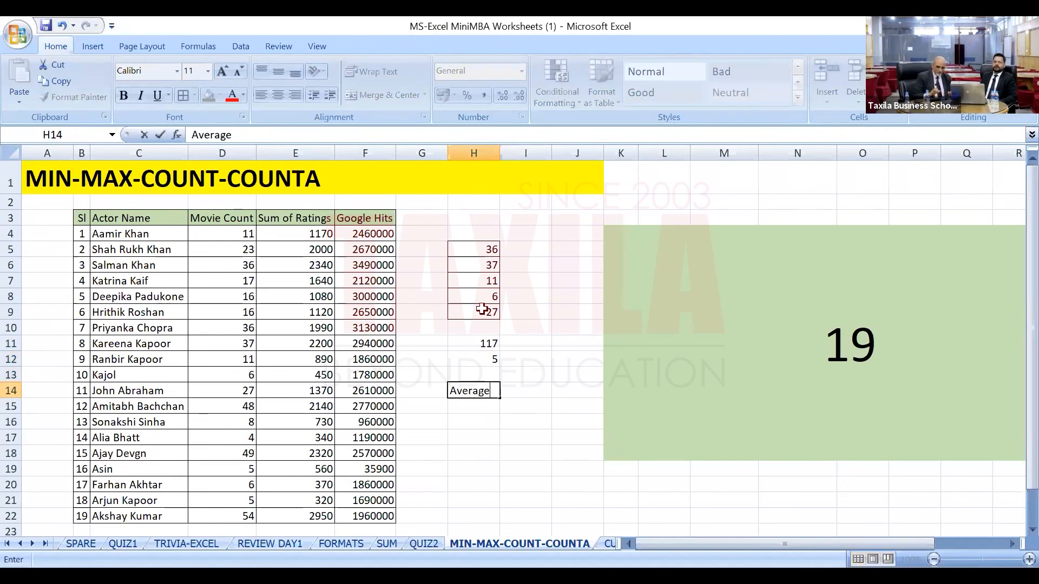
pyautogui.press('Return')
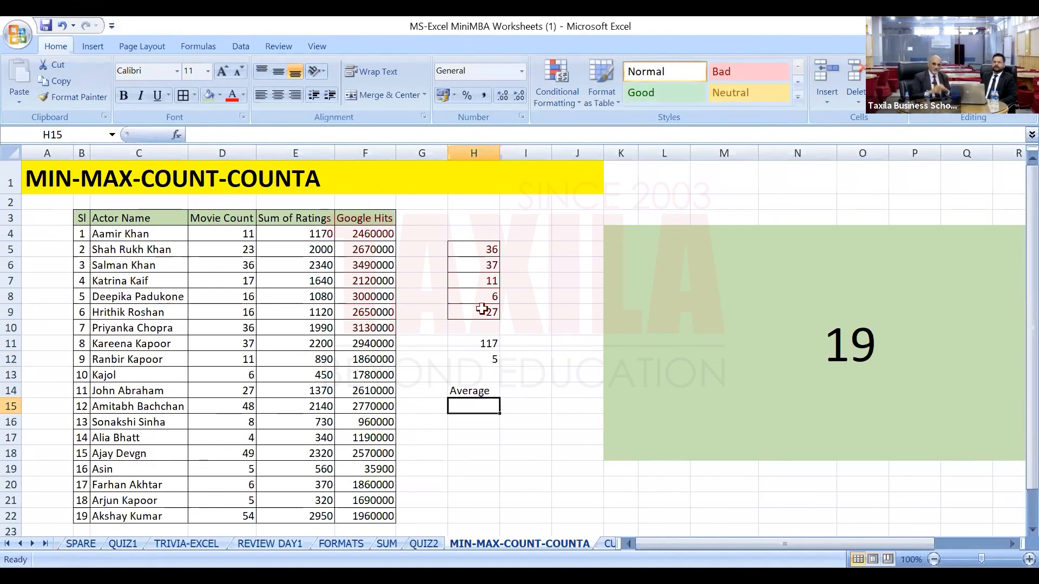
pyautogui.write('=')
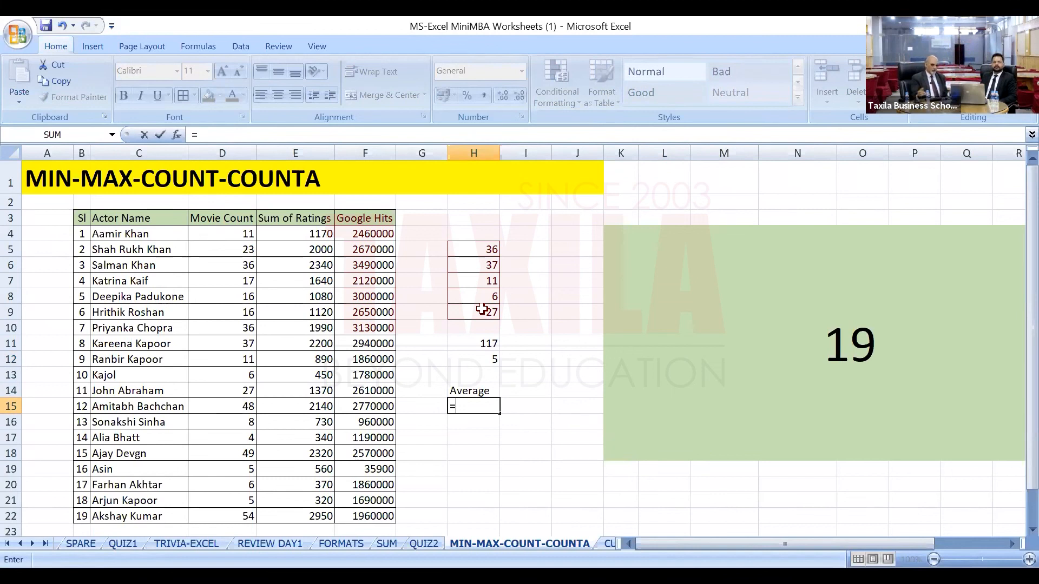
pyautogui.click(486, 343)
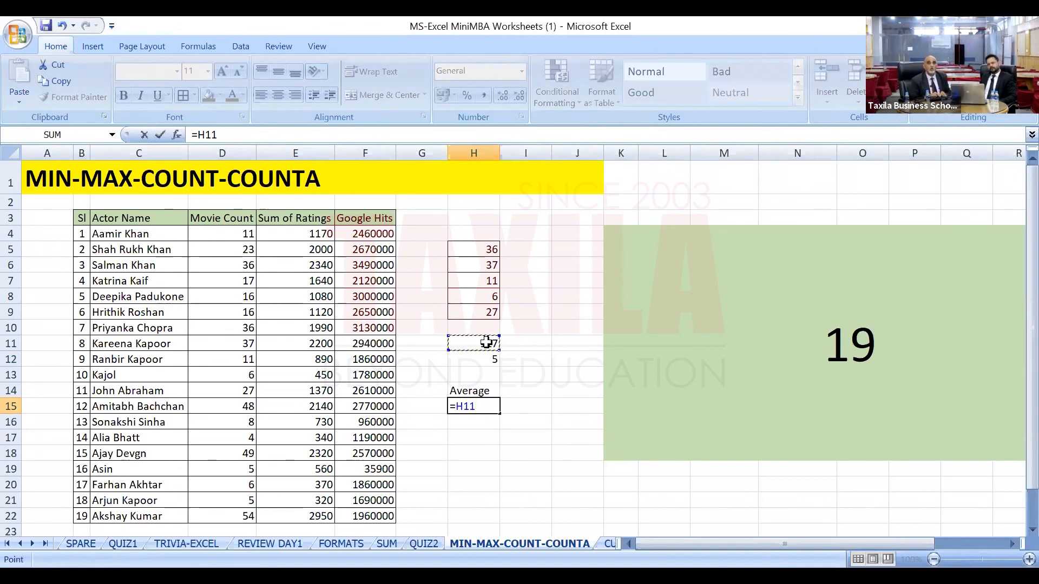
pyautogui.write('/')
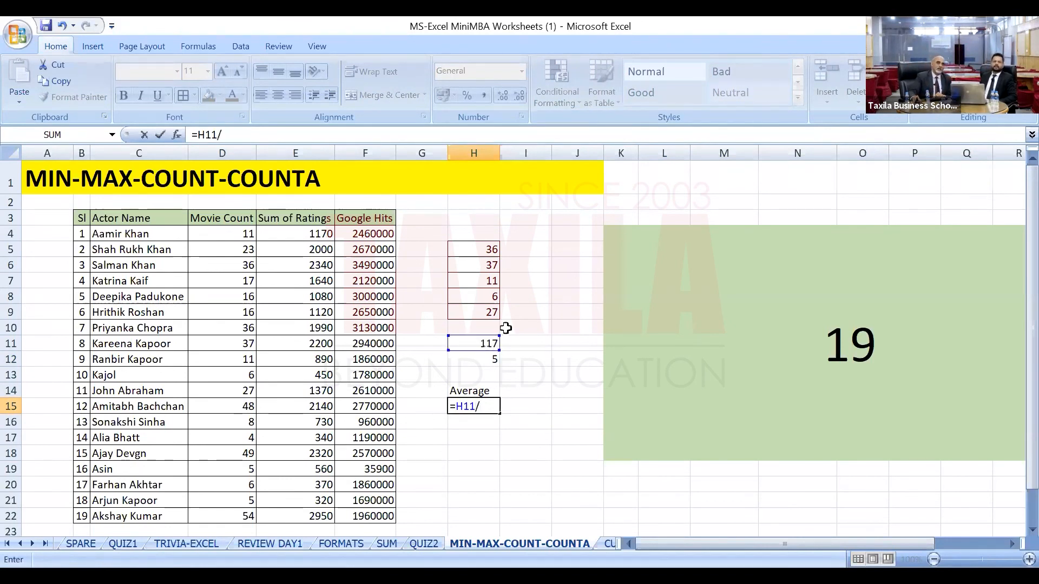
pyautogui.click(472, 357)
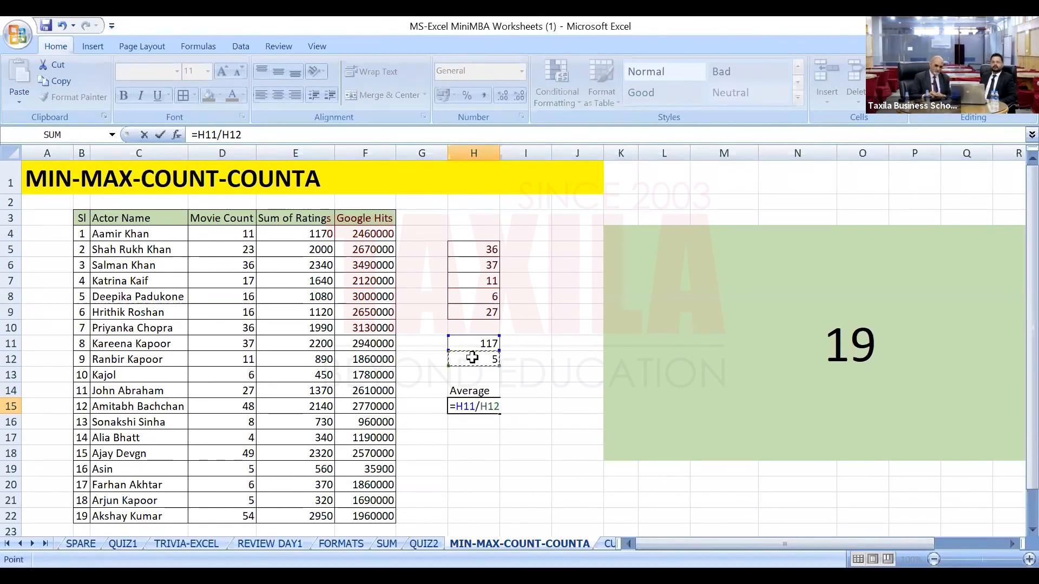
pyautogui.press('Return')
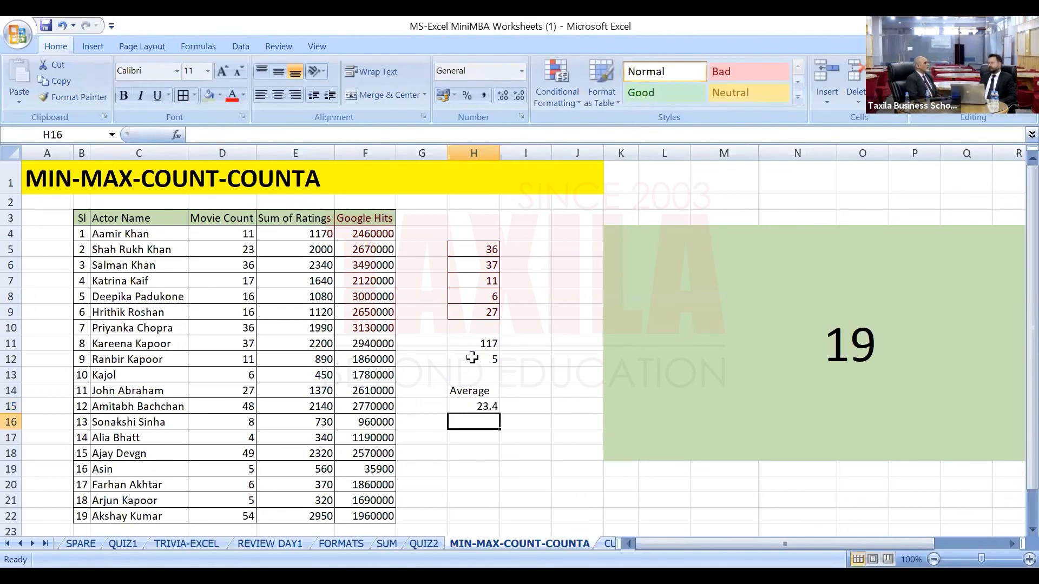